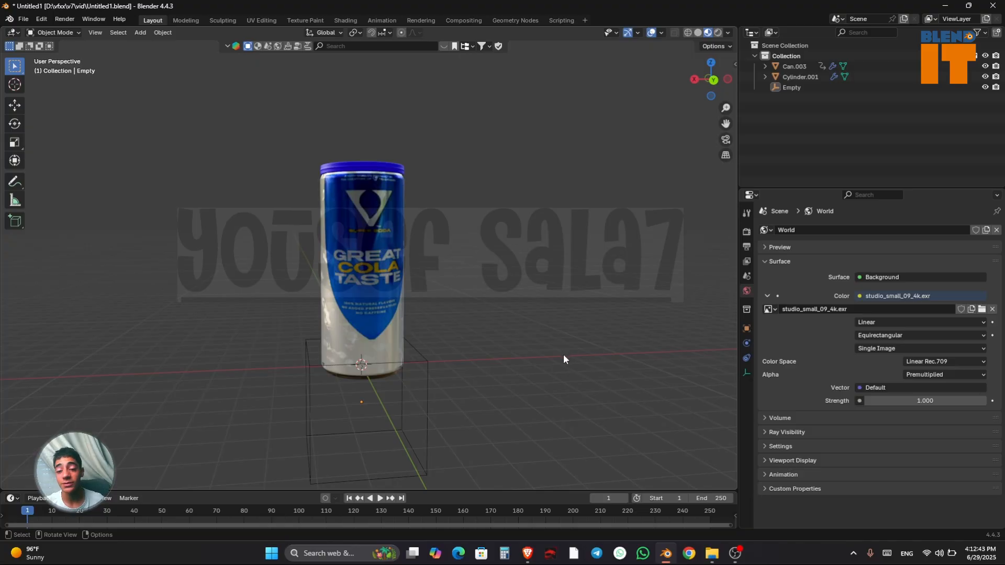
left_click_drag(710, 82, 497, 180)
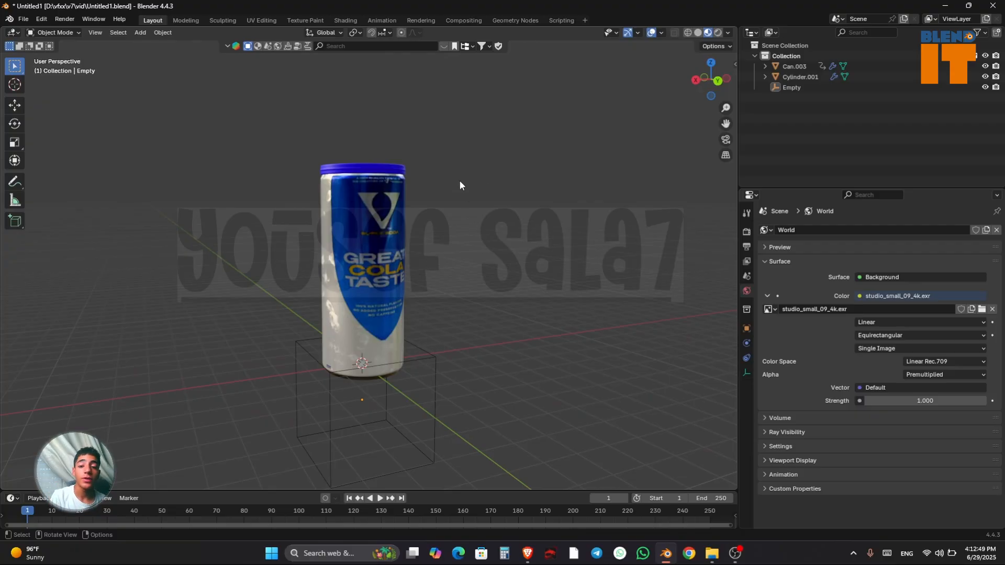
left_click(717, 81)
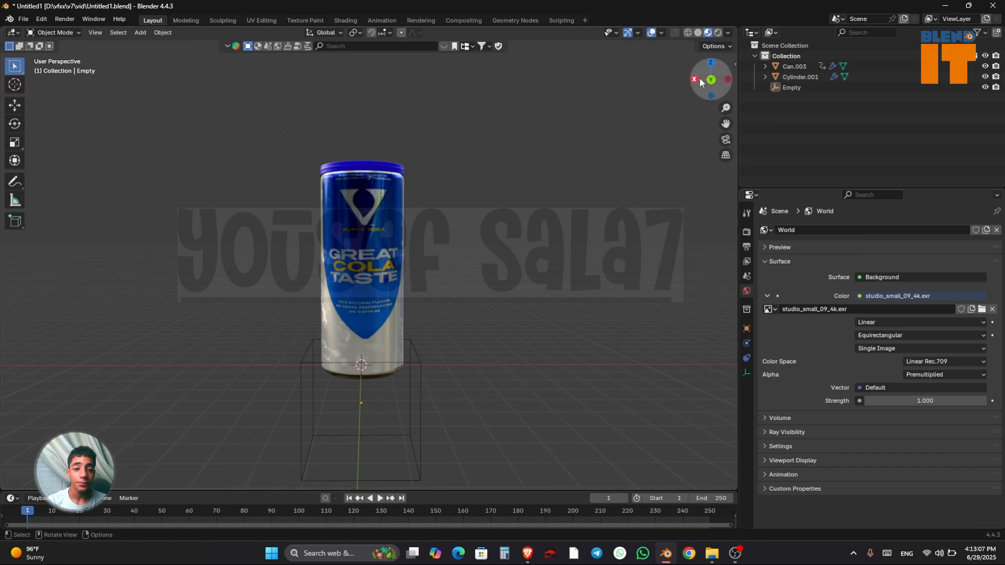
left_click_drag(705, 83, 703, 119)
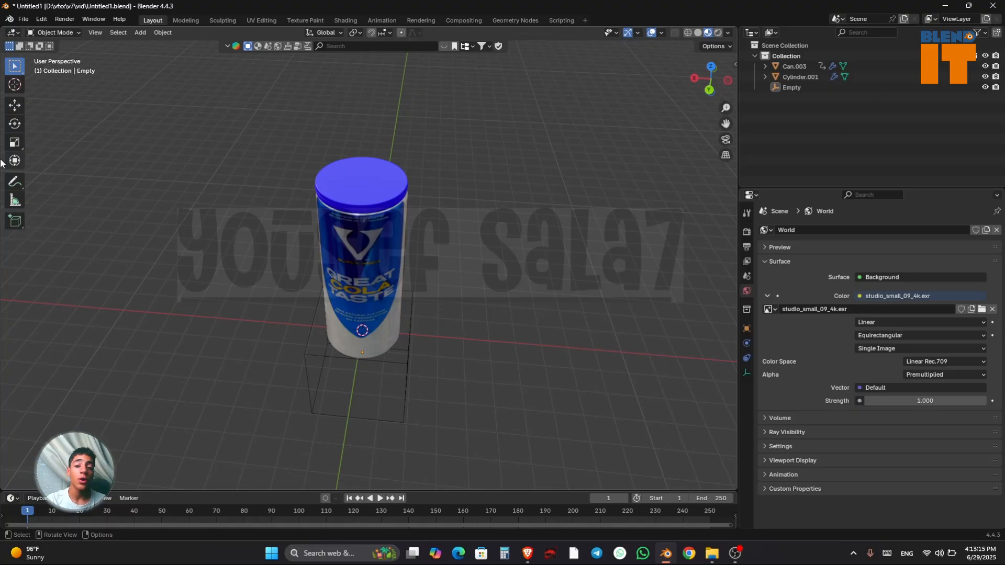
left_click(747, 230)
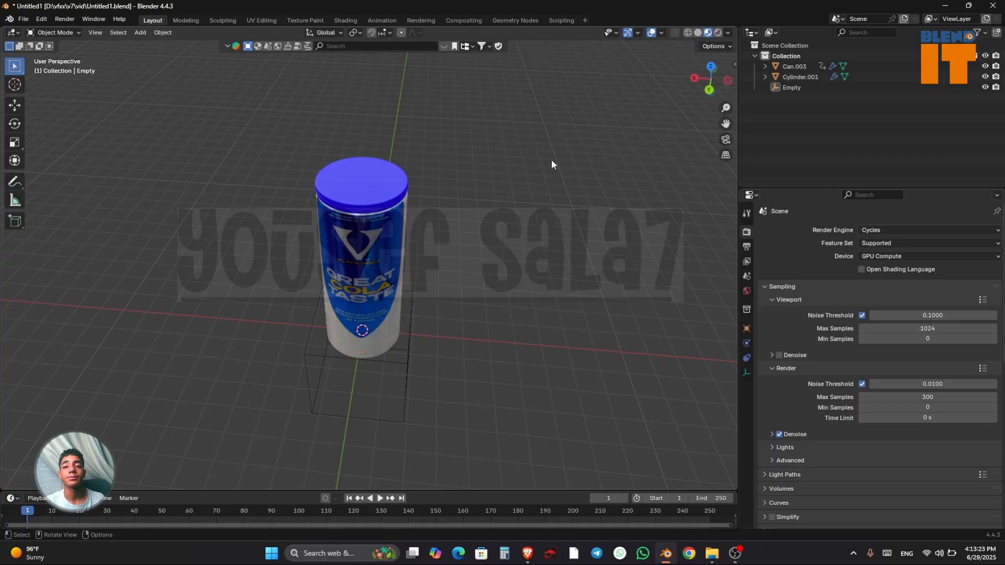
left_click(709, 87)
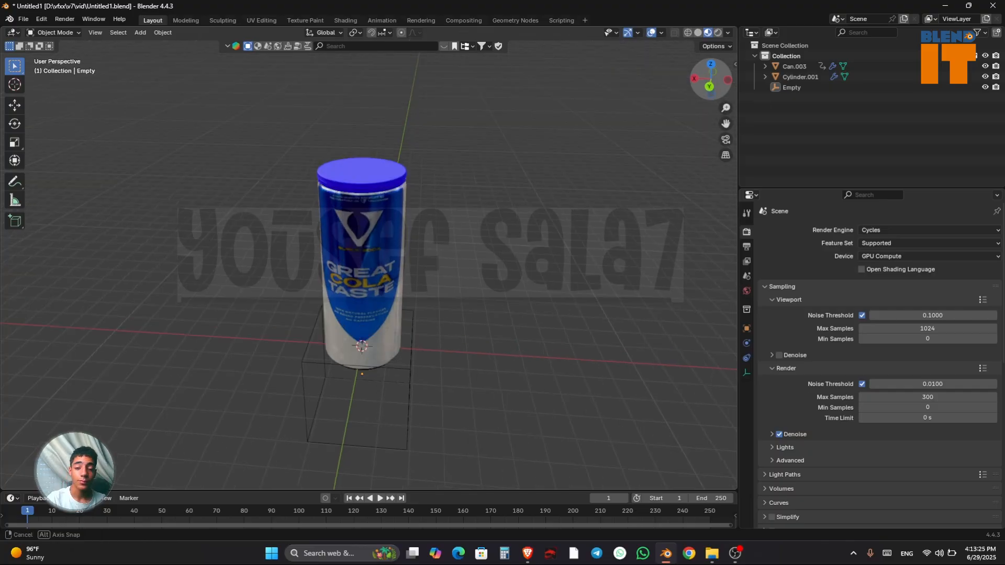
mouse_move(719, 74)
left_mouse_down()
mouse_move(704, 121)
mouse_move(725, 57)
left_mouse_up()
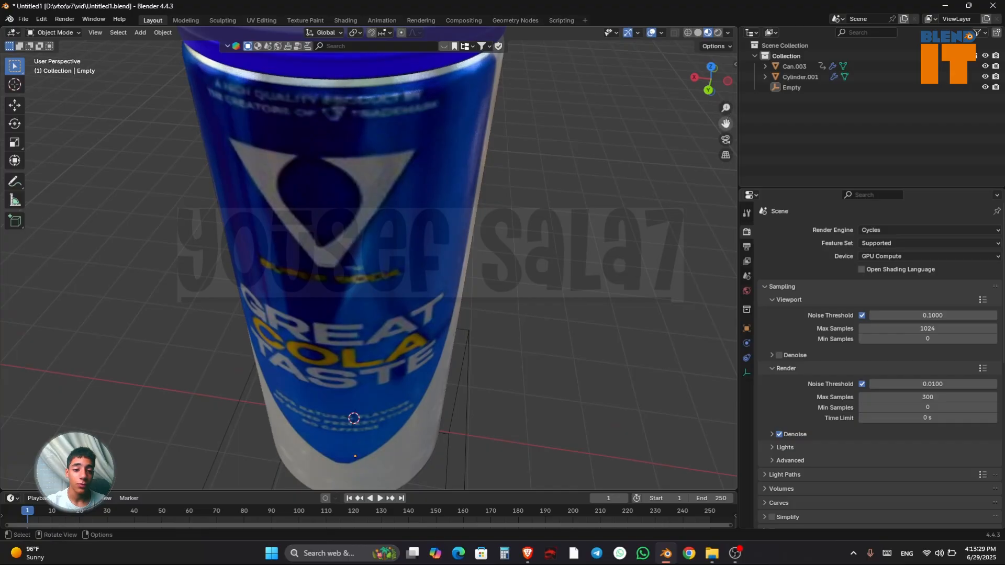
Step: Select the can's blue lid and isolate it in local view
left_click_drag(725, 123, 741, 231)
left_click(523, 158)
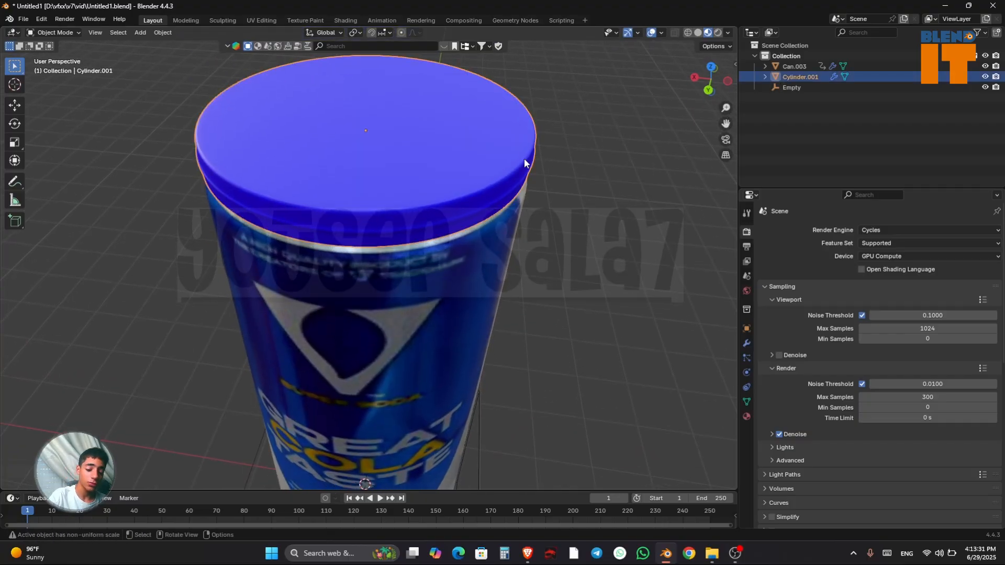
key("KP_Divide")
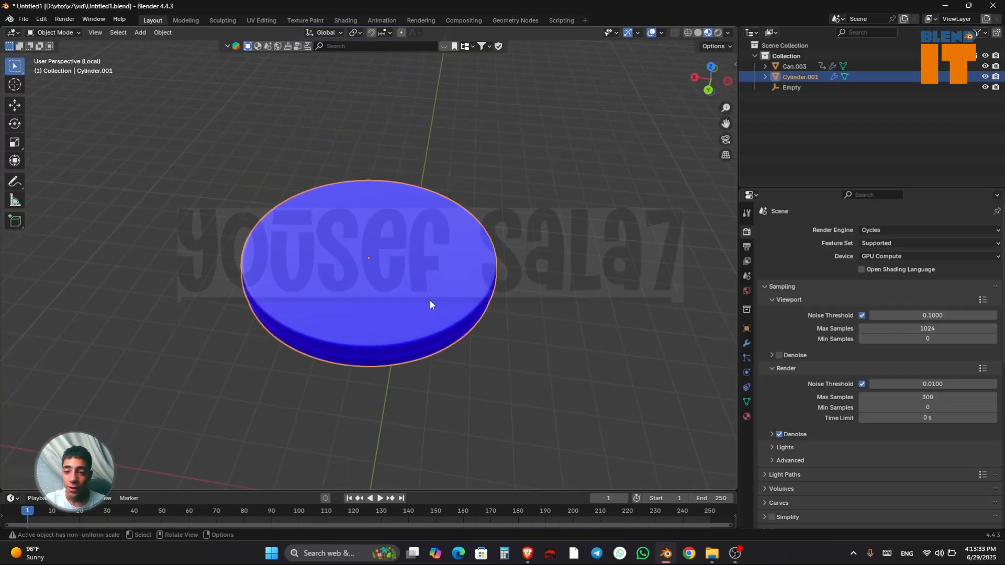
Step: Search the BlenderKit material library for "plastic"
left_click(258, 46)
left_click(449, 47)
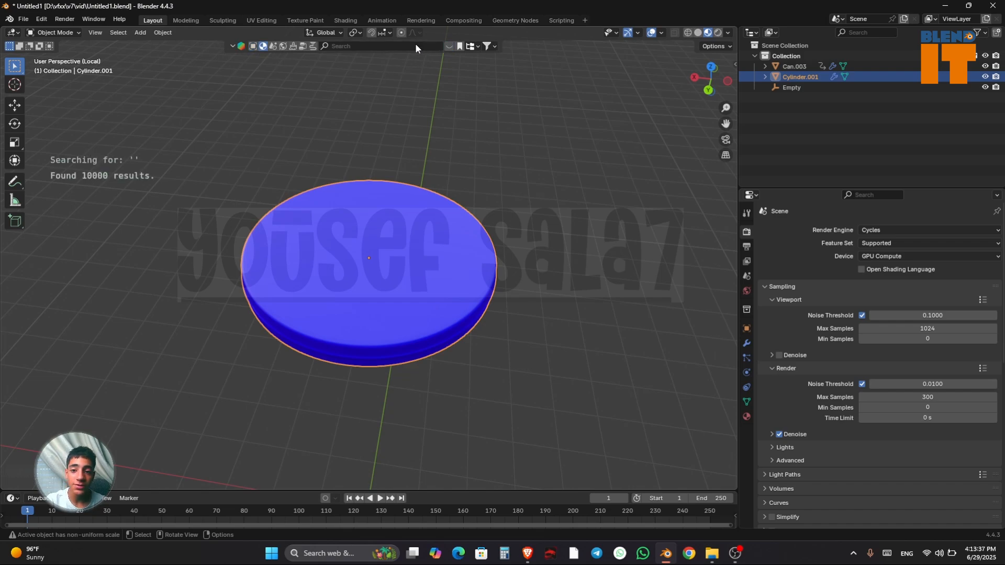
left_click(413, 45)
left_click(449, 46)
left_click(449, 46)
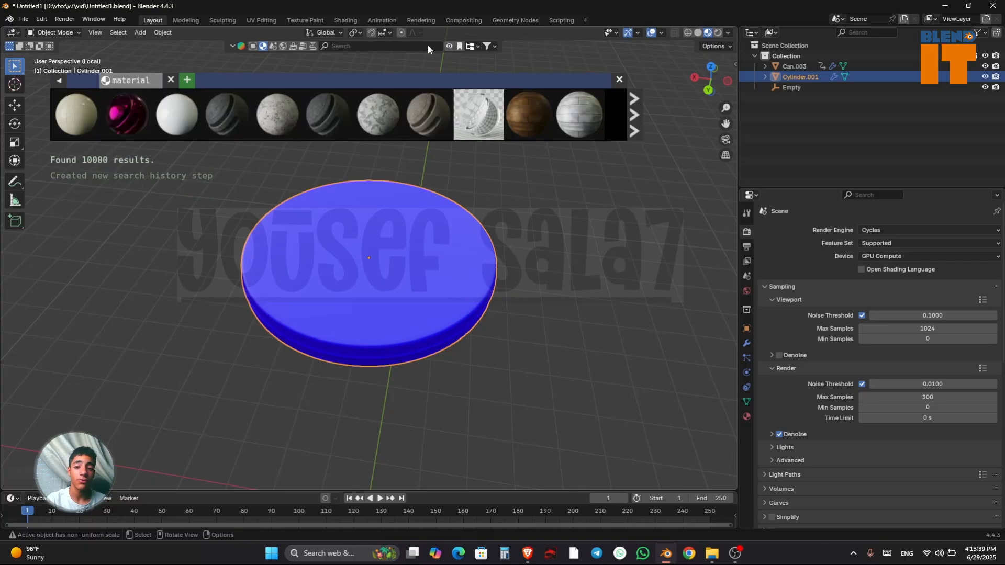
left_click(403, 46)
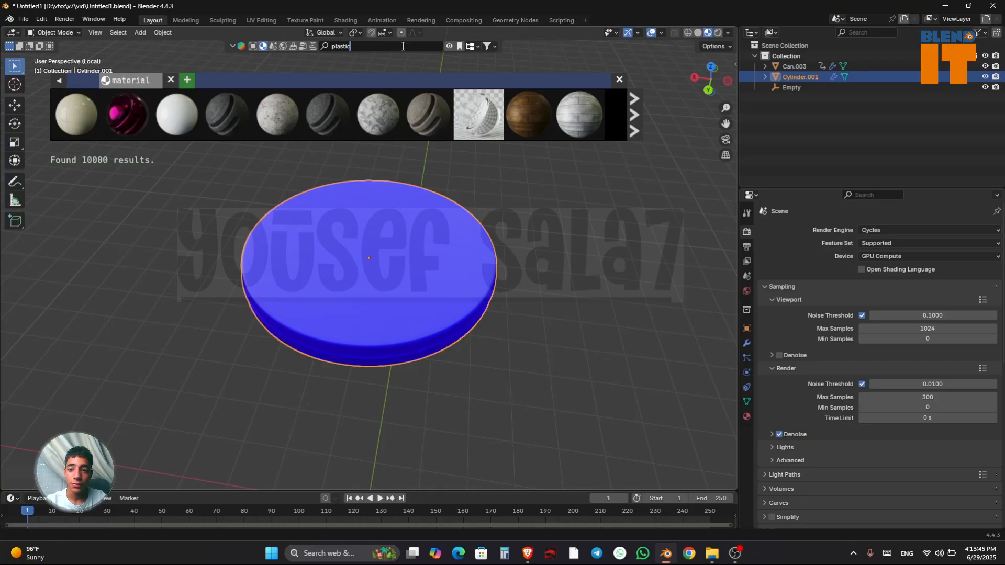
key("Return")
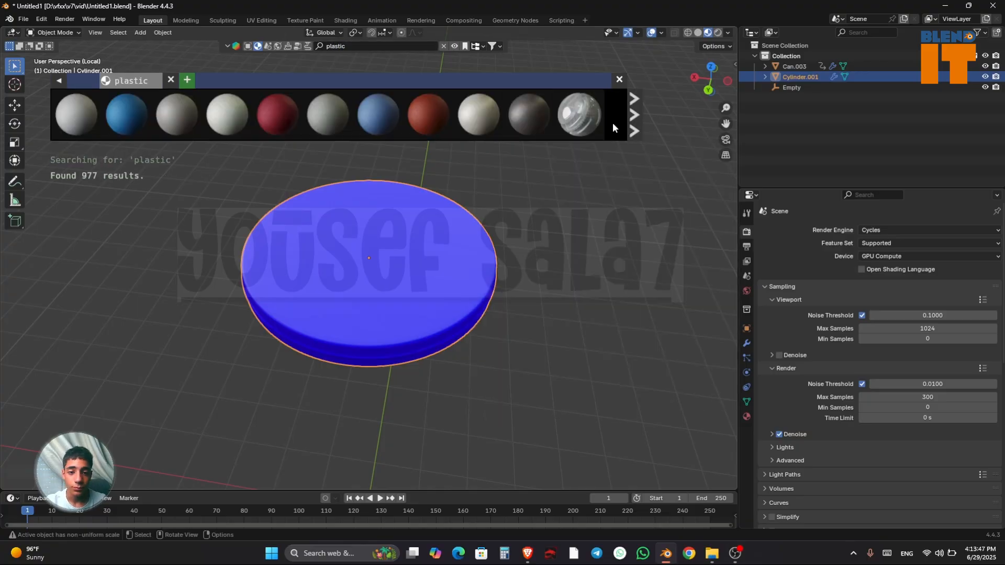
Step: Apply the Transparent plastic material to the lid and set its Mix Shader factor to 0.404
left_click(590, 122)
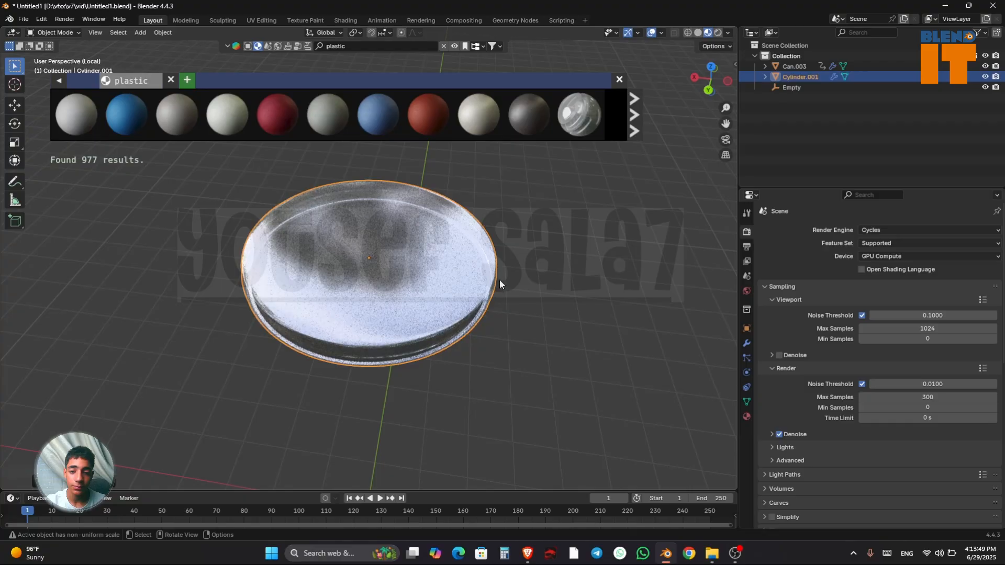
mouse_move(712, 79)
left_mouse_down()
mouse_move(712, 27)
mouse_move(712, 82)
left_mouse_up()
left_click(747, 417)
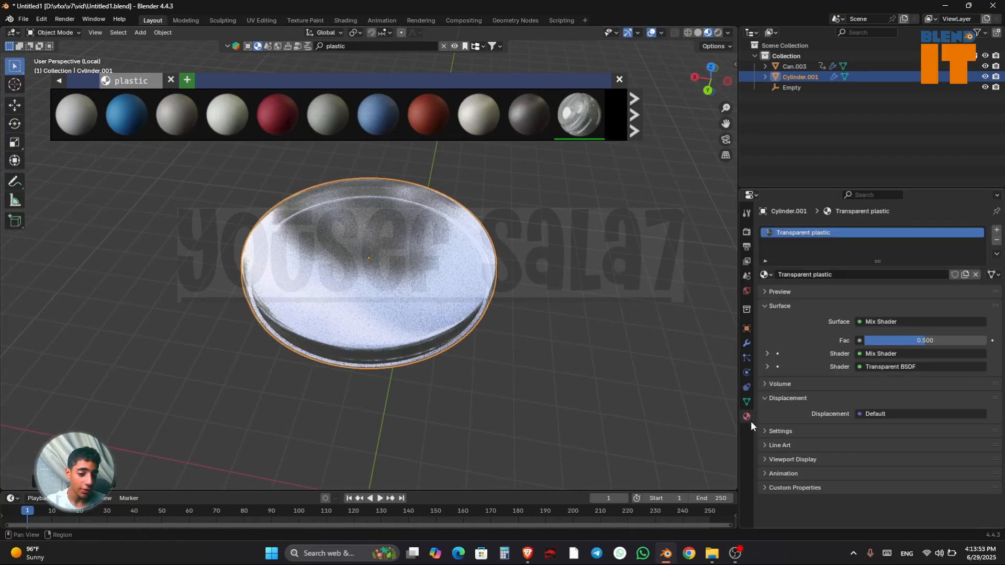
left_click_drag(738, 421, 671, 422)
mouse_move(896, 339)
left_mouse_down()
mouse_move(818, 339)
mouse_move(977, 341)
mouse_move(825, 340)
mouse_move(909, 340)
mouse_move(889, 340)
left_mouse_up()
mouse_move(642, 79)
left_mouse_down()
mouse_move(642, 38)
mouse_move(642, 90)
left_mouse_up()
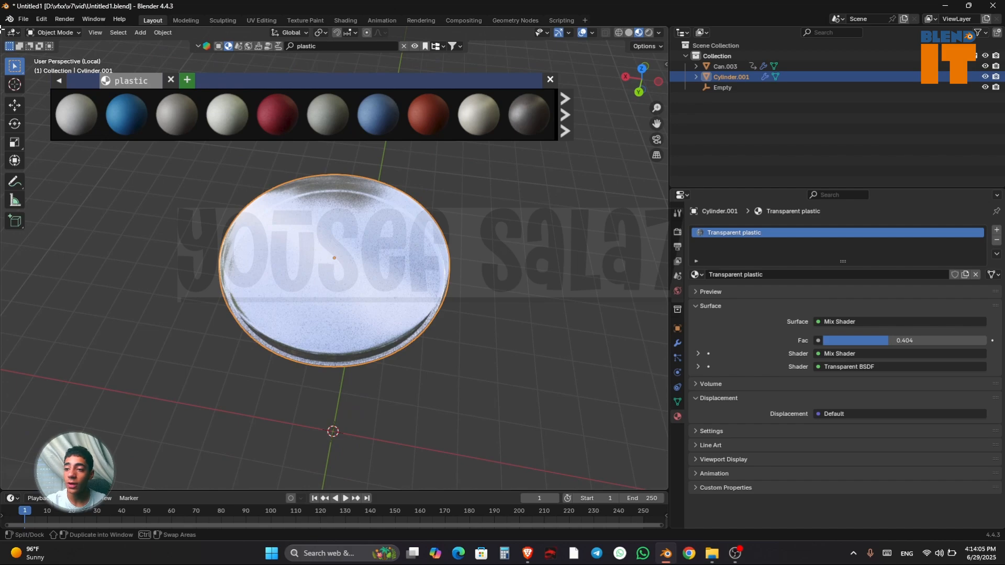
Step: Split the 3D viewport and show the lid's material nodes in a Shader Editor beside it
left_click_drag(3, 29, 370, 56)
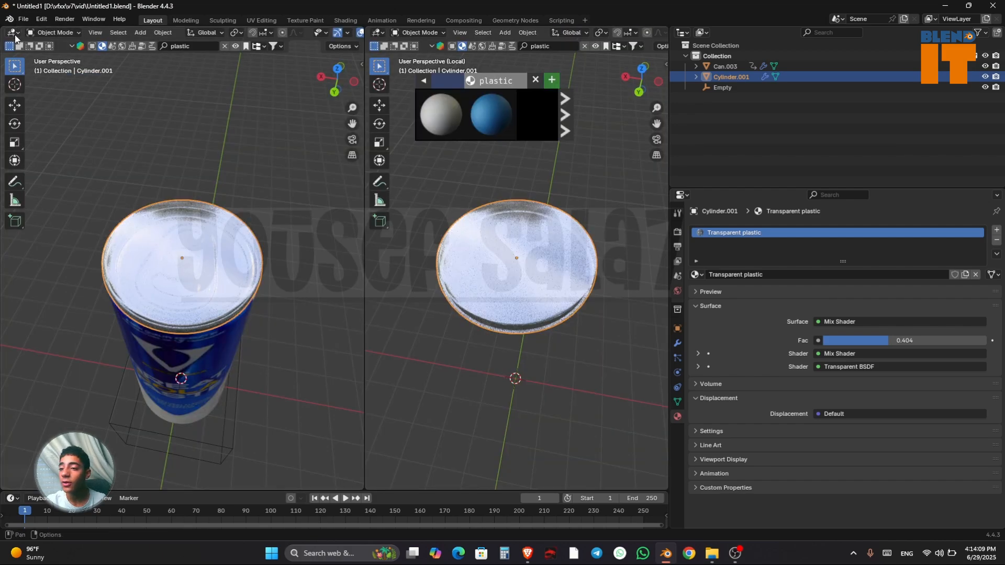
left_click(13, 33)
left_click(30, 124)
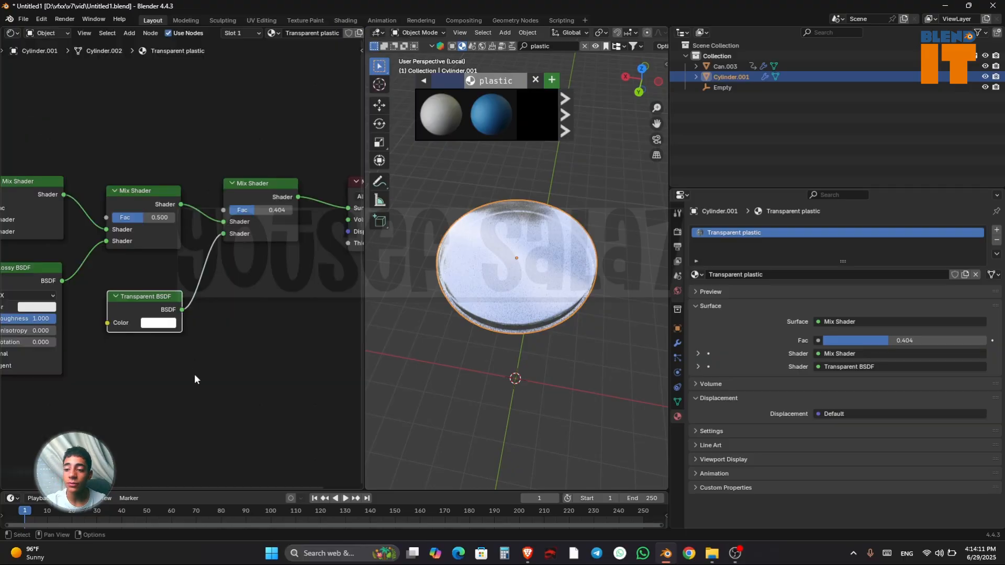
Step: Set the Transparent BSDF colour to blue #0039FF and the Glossy BSDF with roughness 1.000 to blue #0069E7
left_click(155, 323)
left_click_drag(204, 182, 218, 162)
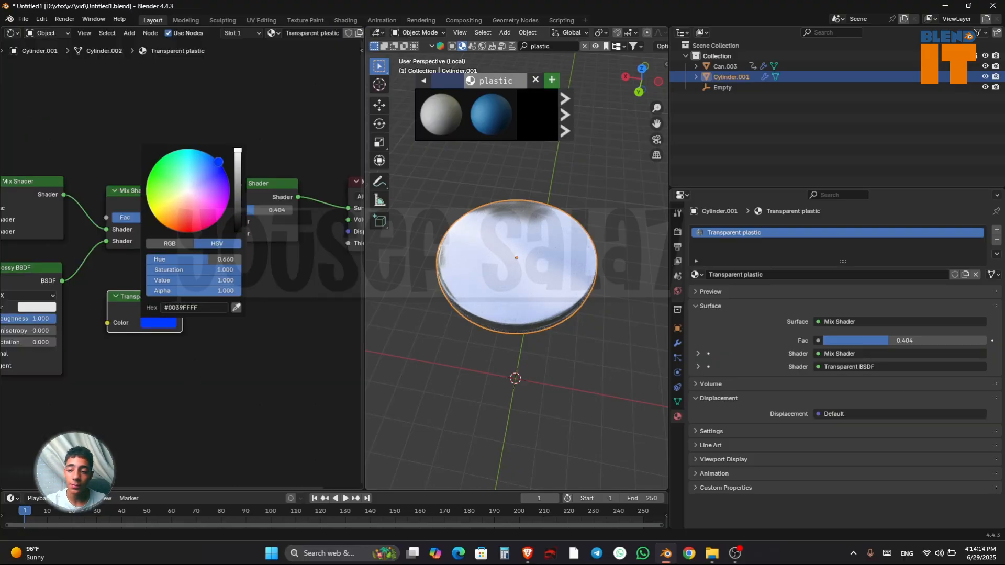
left_click(33, 309)
left_click_drag(74, 165, 87, 139)
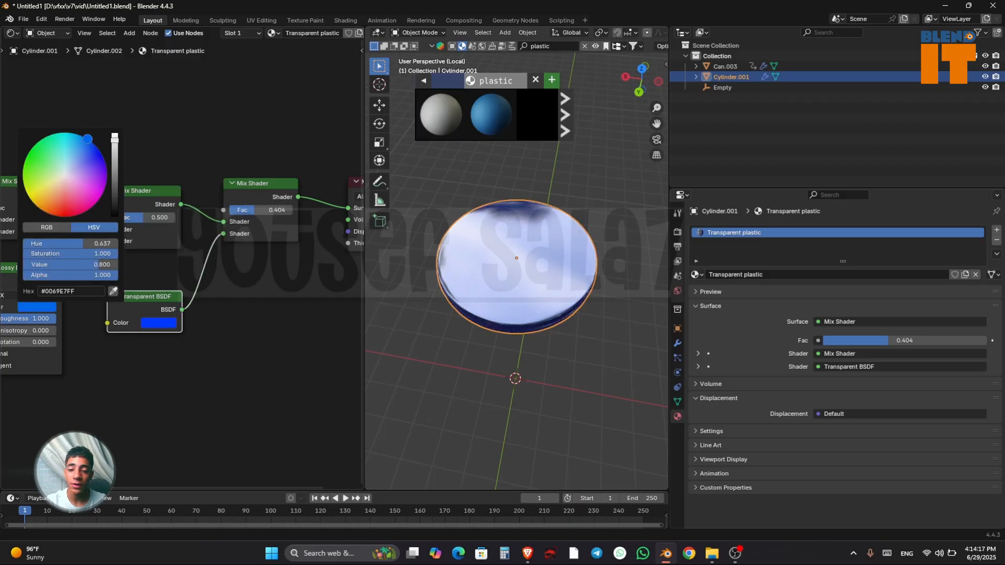
Step: Set the Glass BSDF colour to blue #2868FF
scroll(265, 325, "left", 5)
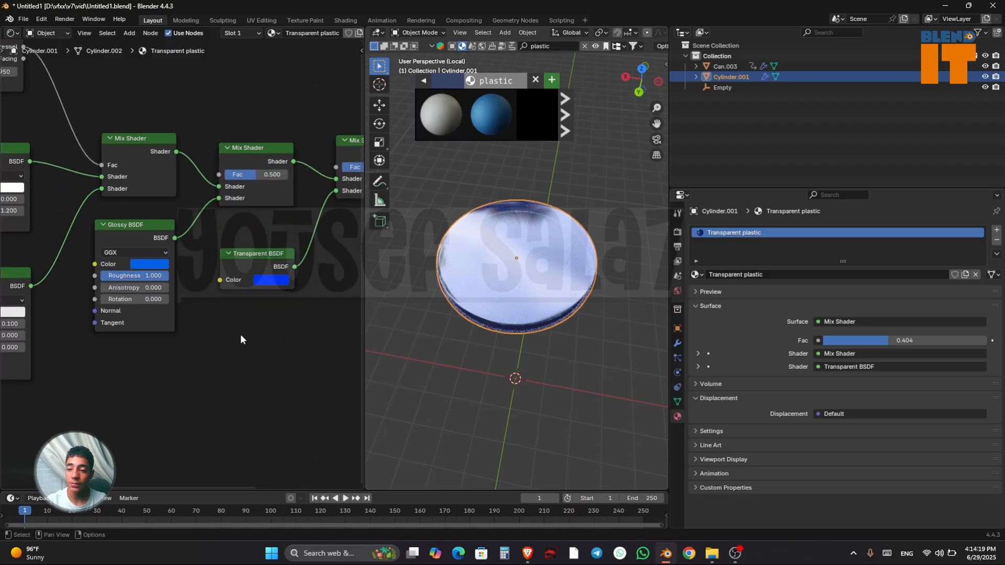
scroll(227, 351, "left", 7)
scroll(227, 351, "up", 3)
scroll(227, 351, "left", 1)
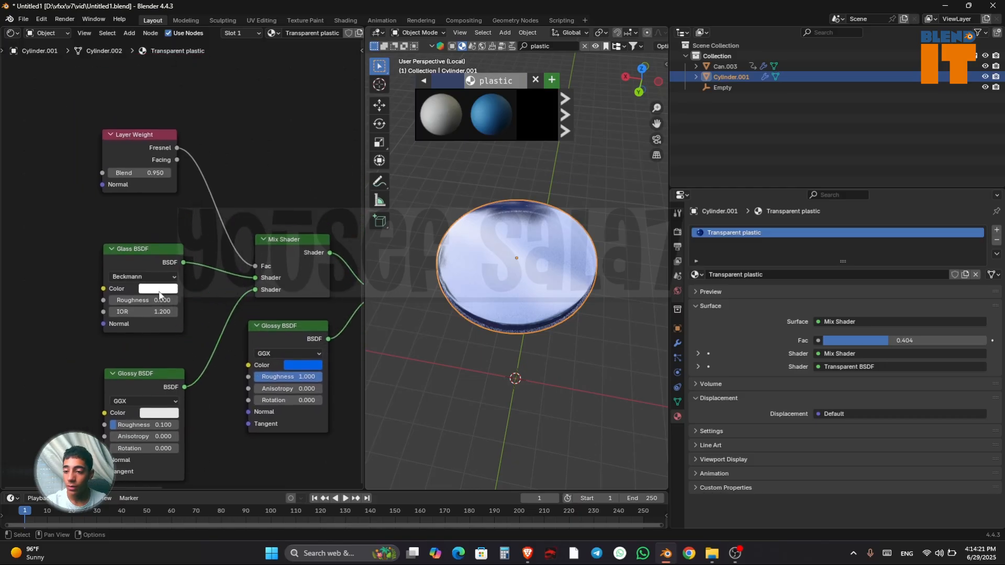
left_click(162, 290)
left_click_drag(187, 152, 208, 128)
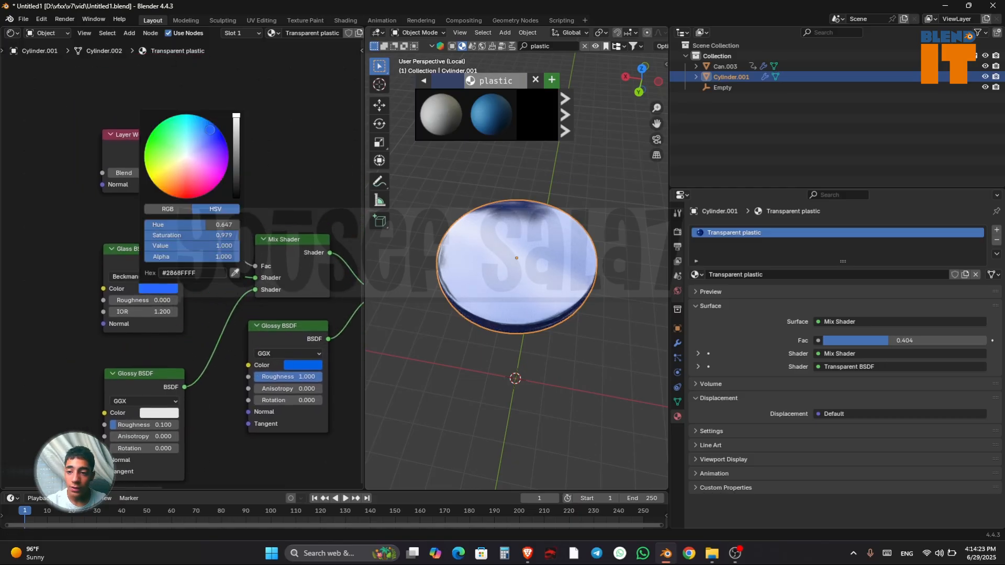
Step: Set the Glossy BSDF with roughness 0.100 to light purple #A08EE7 and the Glass BSDF colour to off-white #FFF3E8
left_click(163, 414)
mouse_move(189, 282)
left_mouse_down()
mouse_move(209, 267)
mouse_move(203, 276)
left_mouse_up()
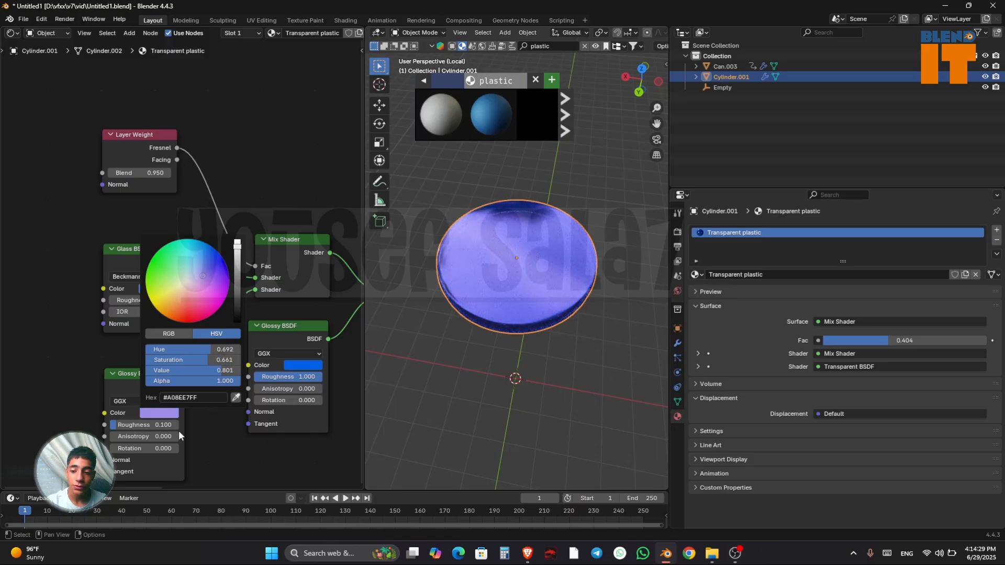
left_click(158, 289)
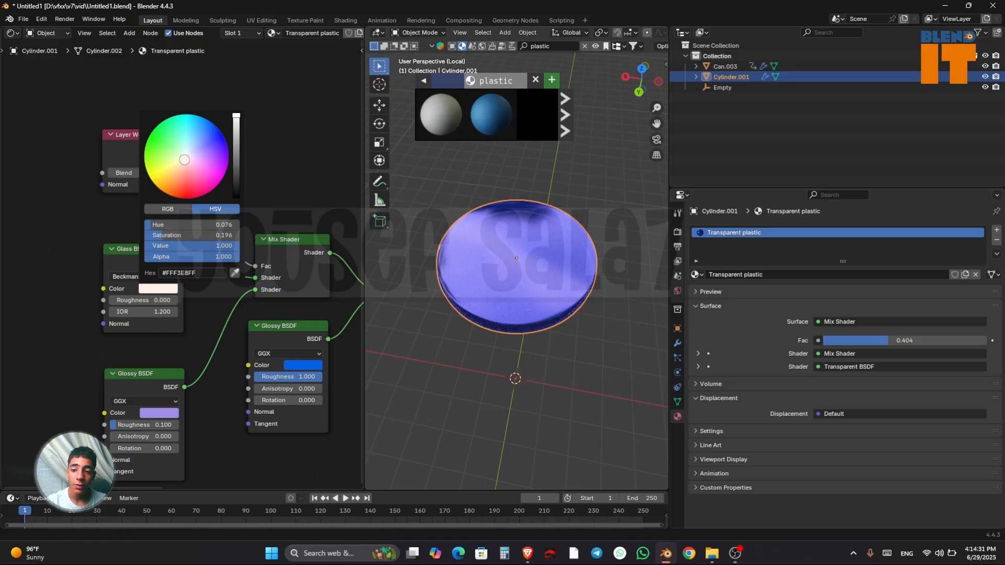
Step: Close the Shader Editor area and the material results, and leave local view to show the whole can
left_click_drag(367, 29, 337, 43)
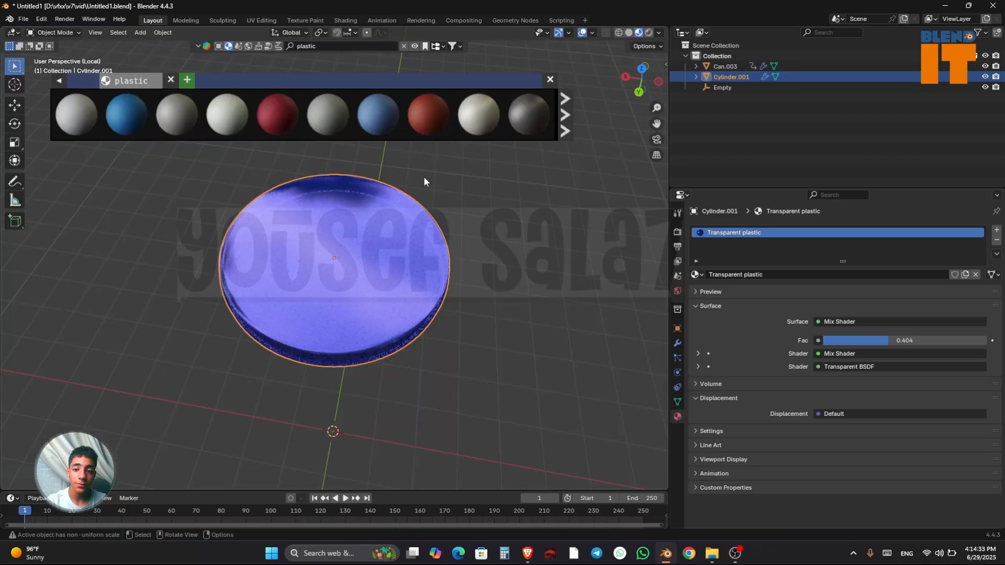
left_click(551, 80)
left_click_drag(640, 79, 549, 20)
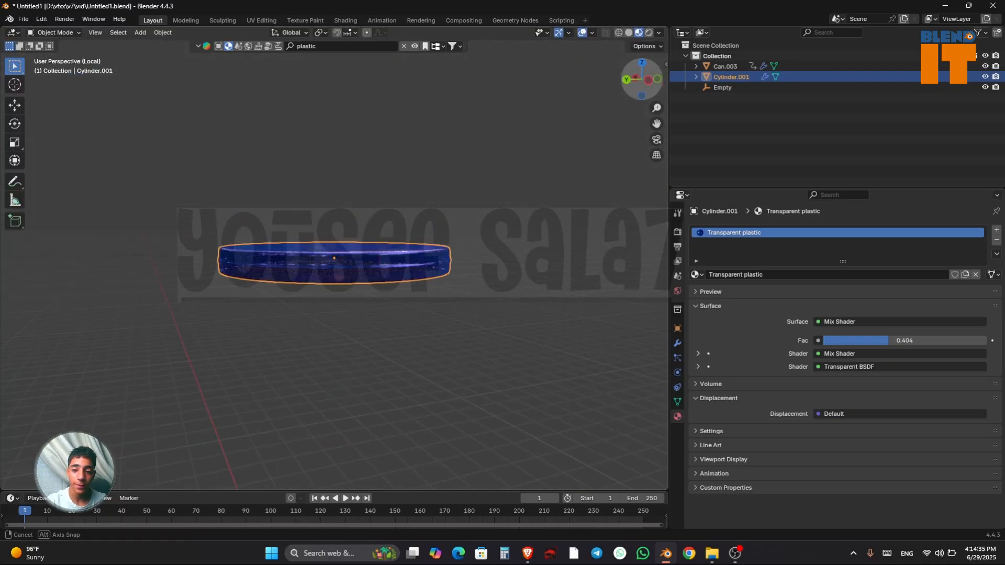
key("slash")
left_click(525, 209)
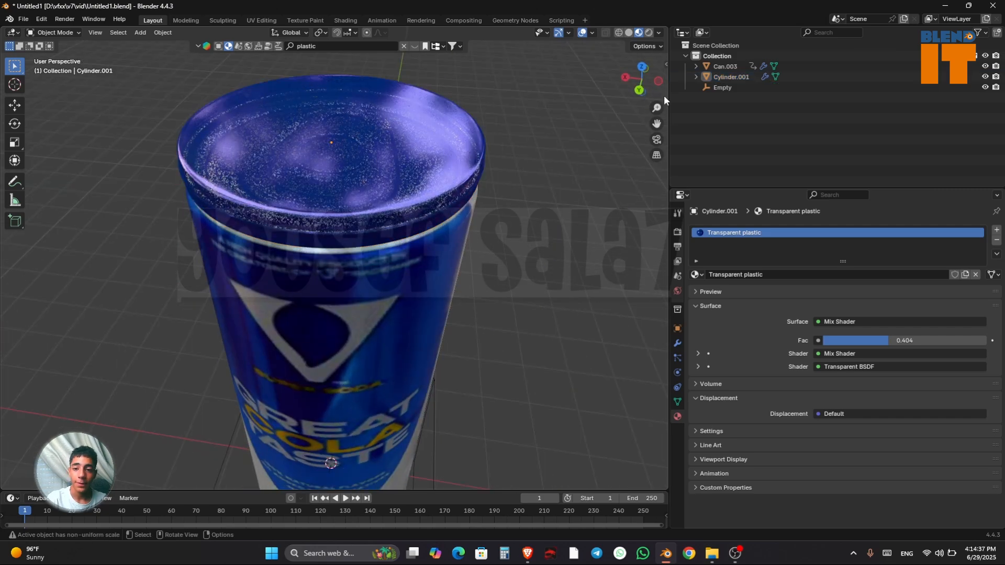
left_click_drag(629, 69, 645, 149)
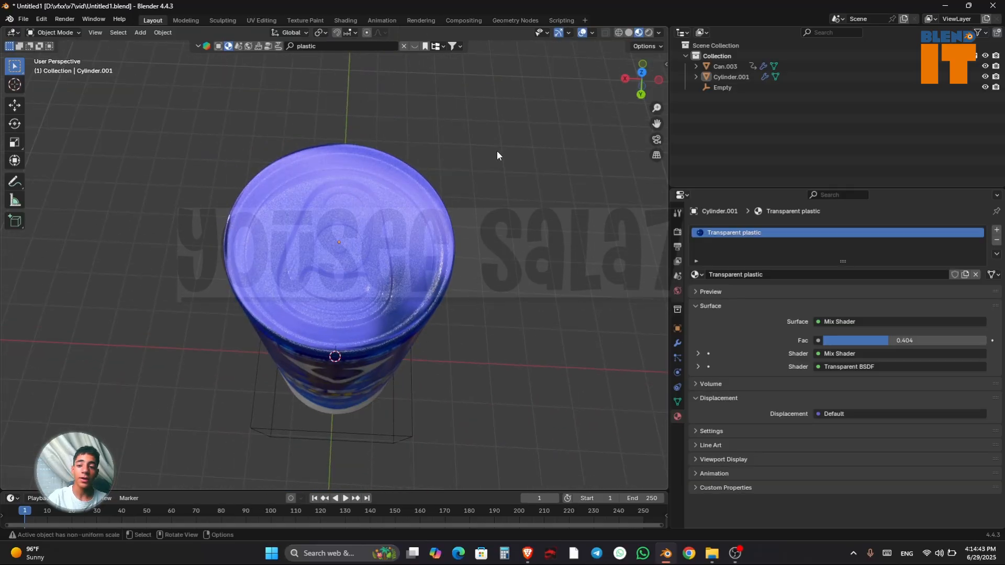
Step: Isolate the lid in local view again for a closer look at its tinted plastic
left_click(361, 284)
key("KP_Divide")
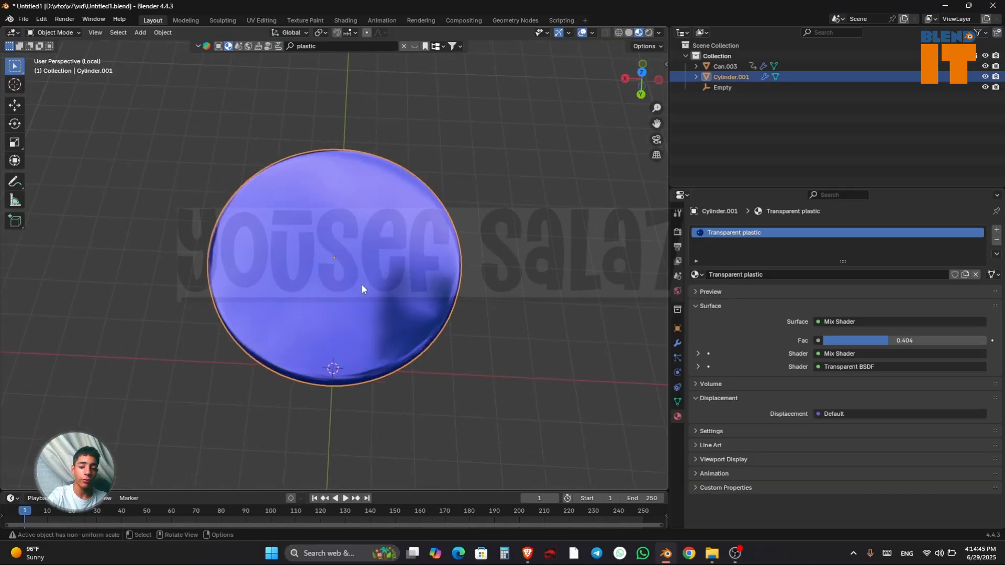
left_click_drag(642, 81, 641, 62)
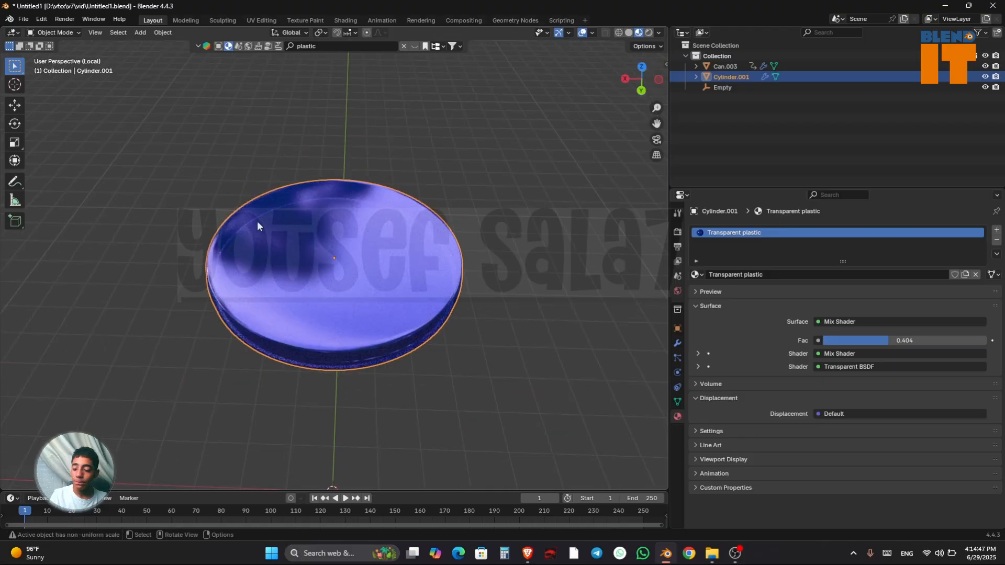
Step: Enable the Screencast Keys display from the viewport sidebar, and hide the sidebar again
key("Caps_Lock")
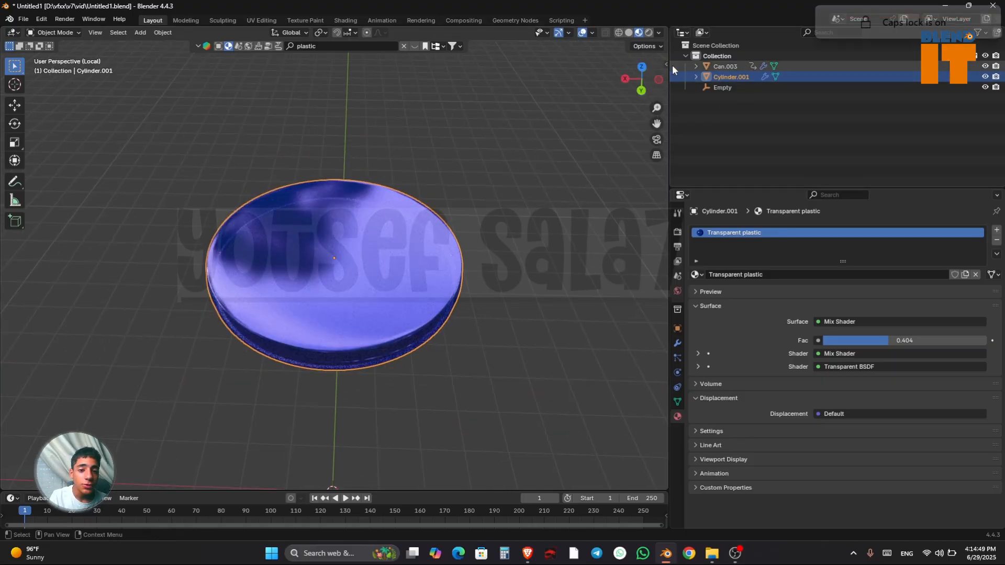
left_click(666, 60)
left_click(666, 65)
left_click(661, 231)
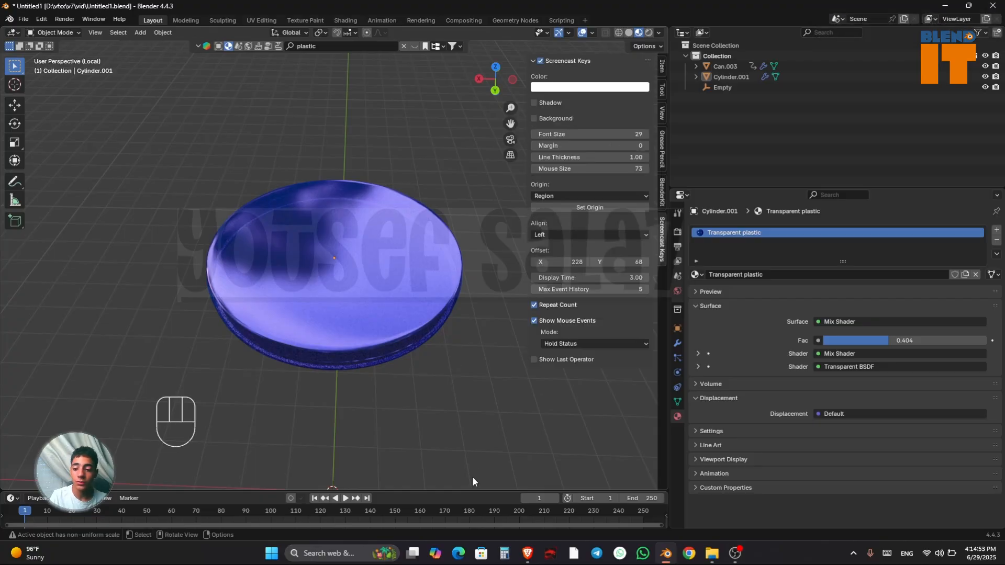
key("n")
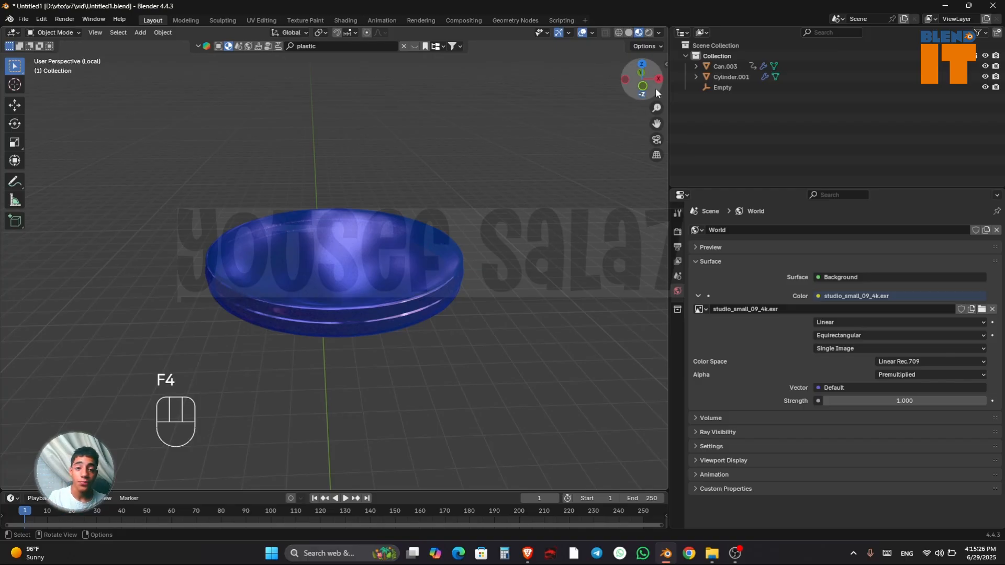
Step: Import Screenshot_2025-03-03_195052-removebg-preview copy.png from the v7 folder as a mesh plane
left_click_drag(657, 103, 655, 125)
key("shift+a")
mouse_move(485, 166)
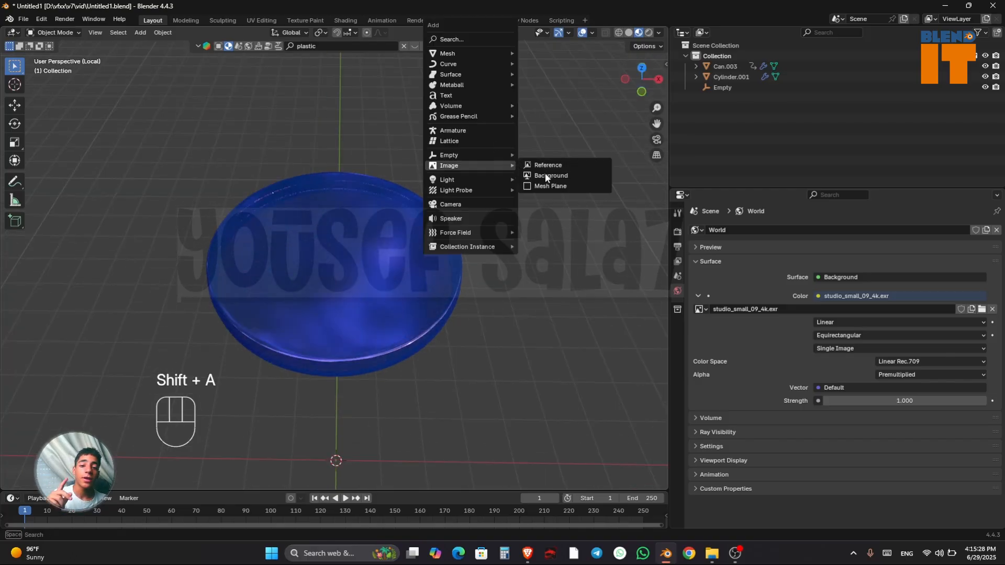
left_click(551, 186)
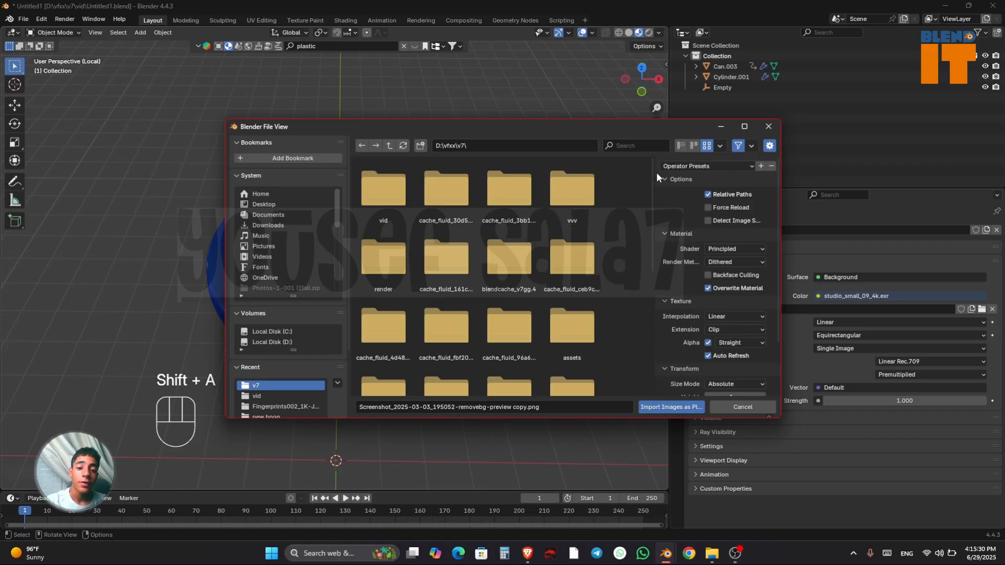
left_click_drag(652, 174, 645, 323)
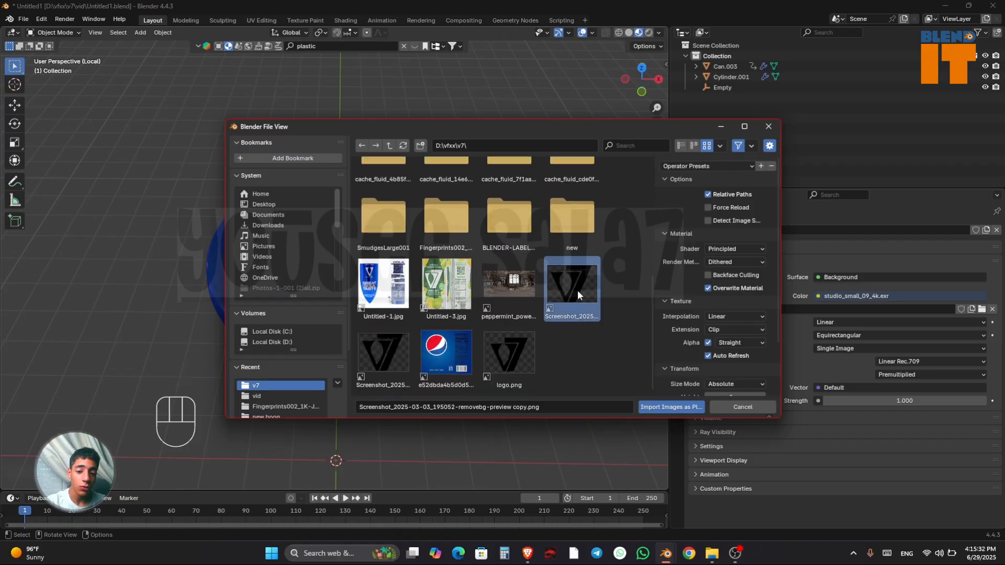
left_click(675, 407)
Step: Raise the imported image plane along the Z axis to the lid and scale it up to cover much of the lid's width
key("g")
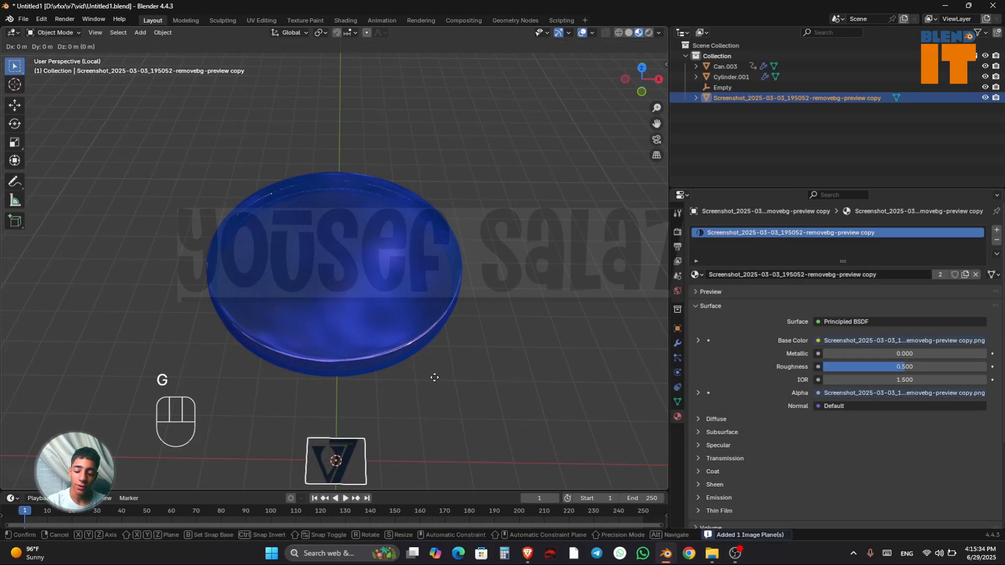
key("z")
left_click(433, 206)
key("s")
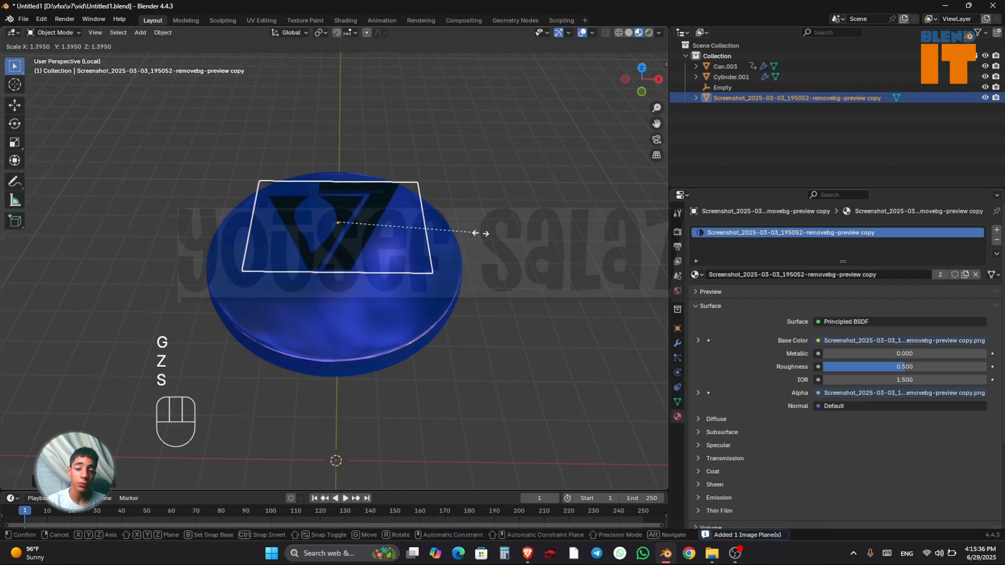
left_click(482, 244)
Step: Lower the image plane about 0.33 m along the Z axis so it sits closer to the lid surface
left_click_drag(641, 79, 404, 171)
key("g")
key("z")
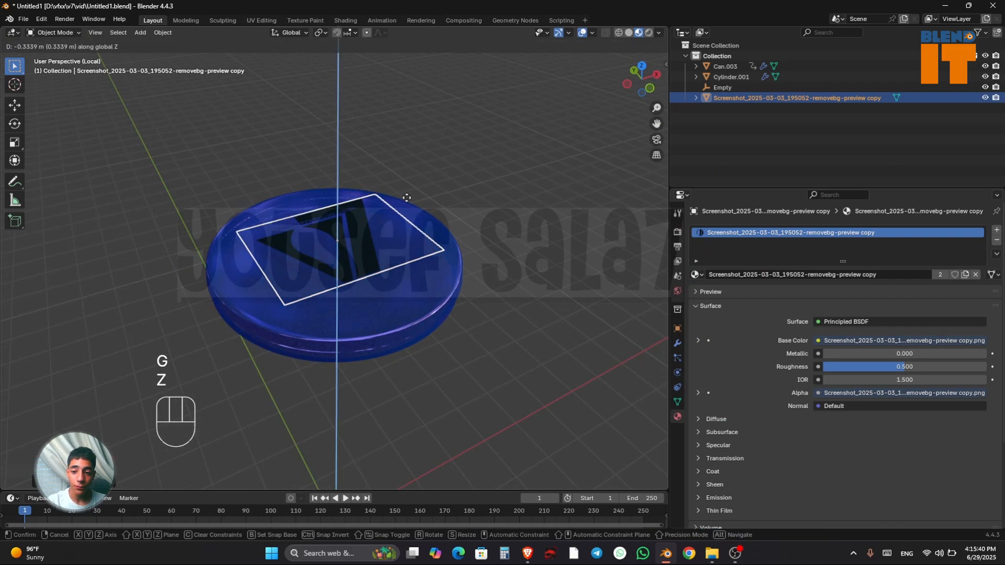
left_click(406, 198)
left_click_drag(657, 109, 648, 87)
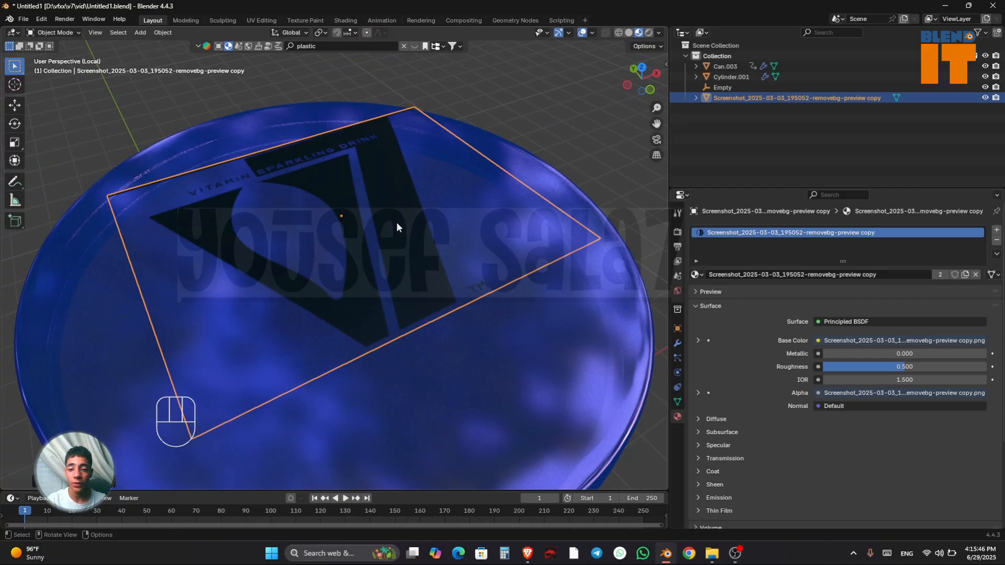
key("Tab")
key("Tab")
key("Tab")
key("Tab")
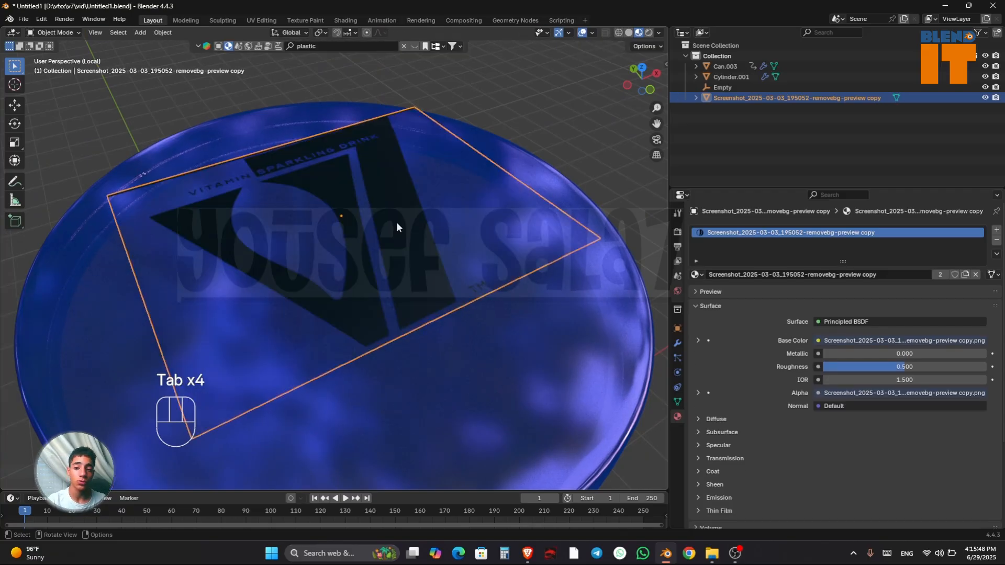
key("Tab")
key("Tab")
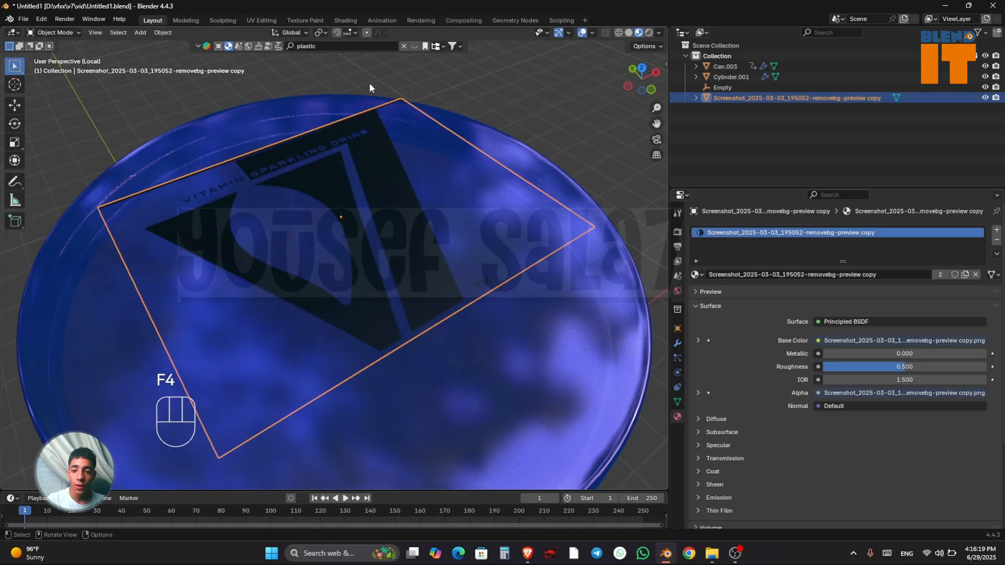
left_click(436, 91)
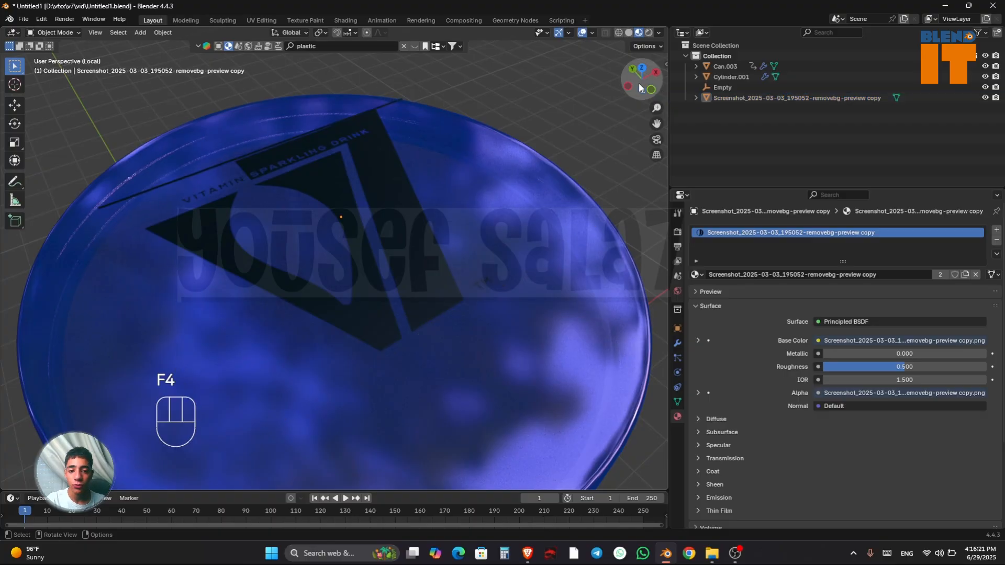
Step: Delete the lid cylinder together with the image plane, and undo that deletion
left_click_drag(658, 108, 658, 137)
left_click_drag(642, 79, 657, 94)
left_click(375, 227, "shift")
key("x")
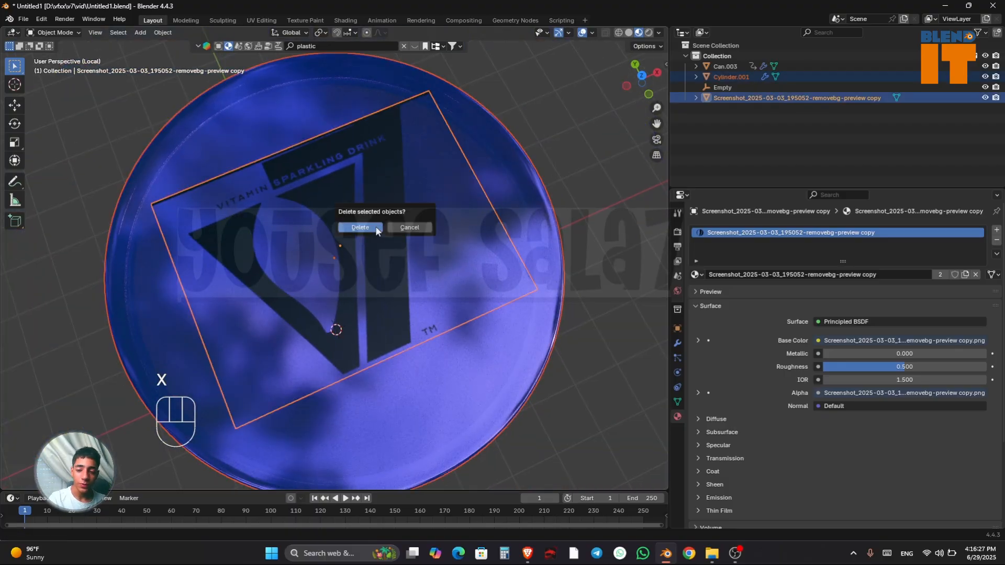
left_click(360, 227)
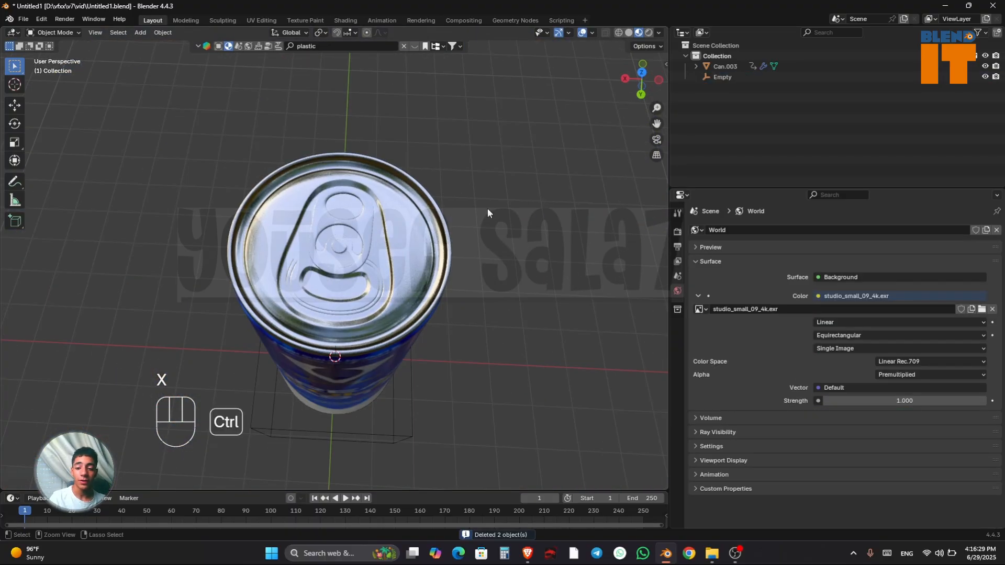
key("ctrl+z")
Step: Delete only the imported image plane, keeping the lid on the can
left_click(346, 238)
key("x")
key("x")
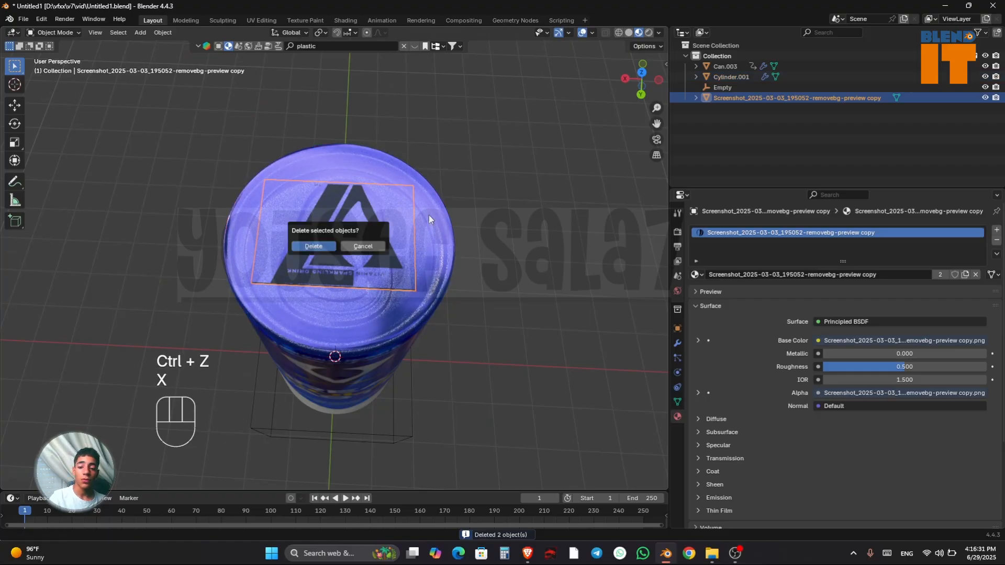
left_click(328, 253)
mouse_move(641, 78)
left_mouse_down()
mouse_move(639, 94)
mouse_move(632, 89)
left_mouse_up()
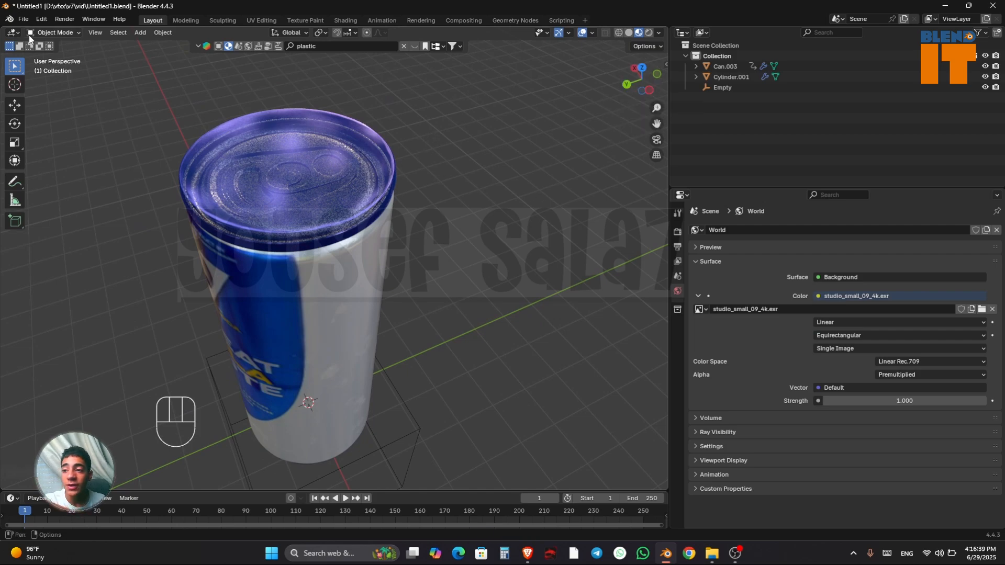
Step: Import the logo file j.svg from the v7 folder as Scalable Vector Graphics
left_click(24, 19)
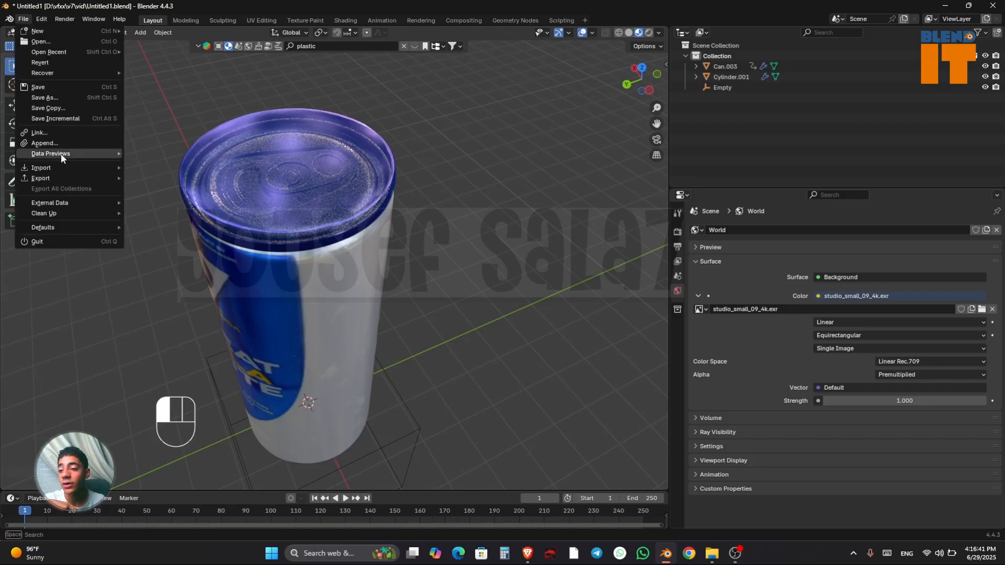
mouse_move(61, 166)
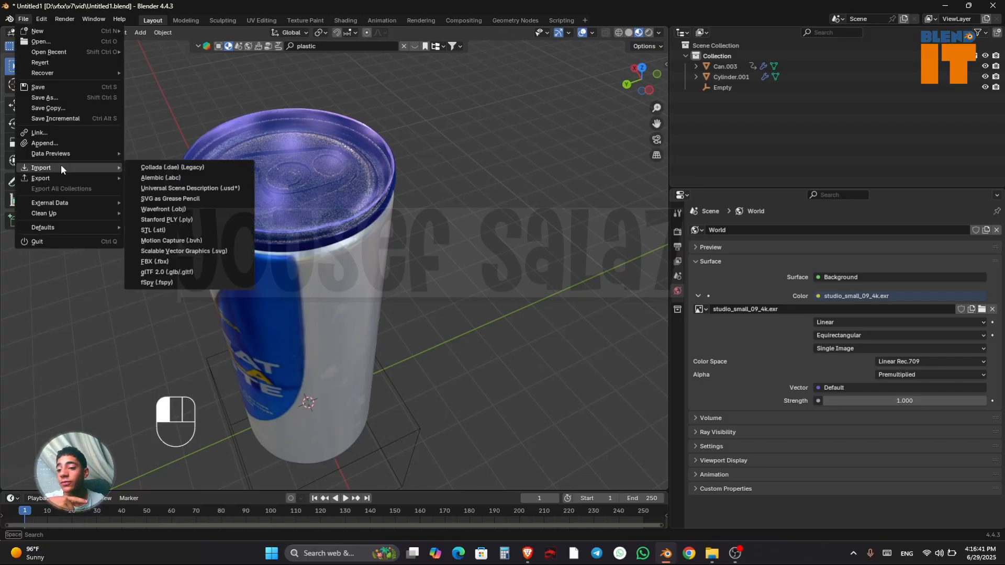
left_click(24, 20)
mouse_move(60, 169)
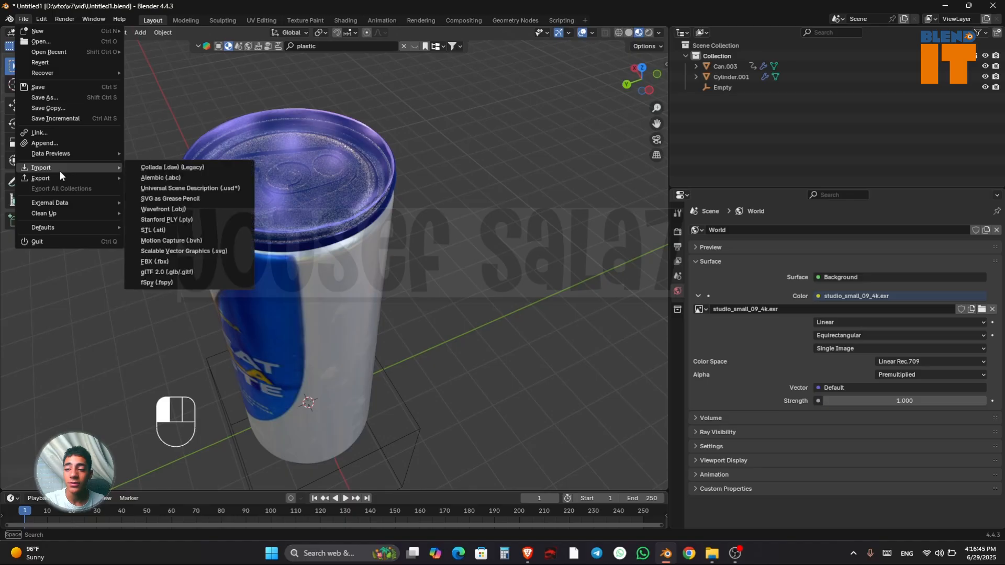
left_click(200, 251)
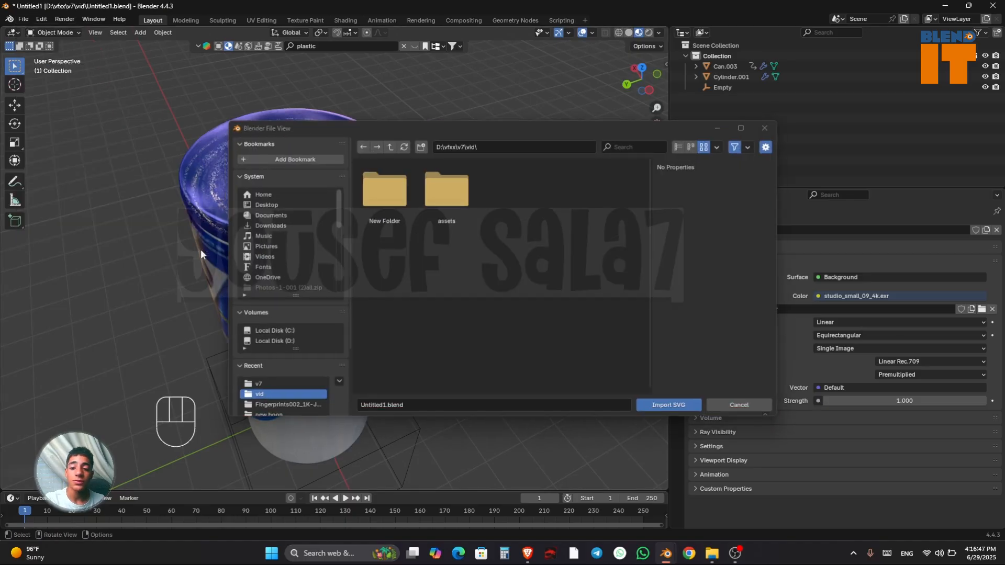
left_click(390, 147)
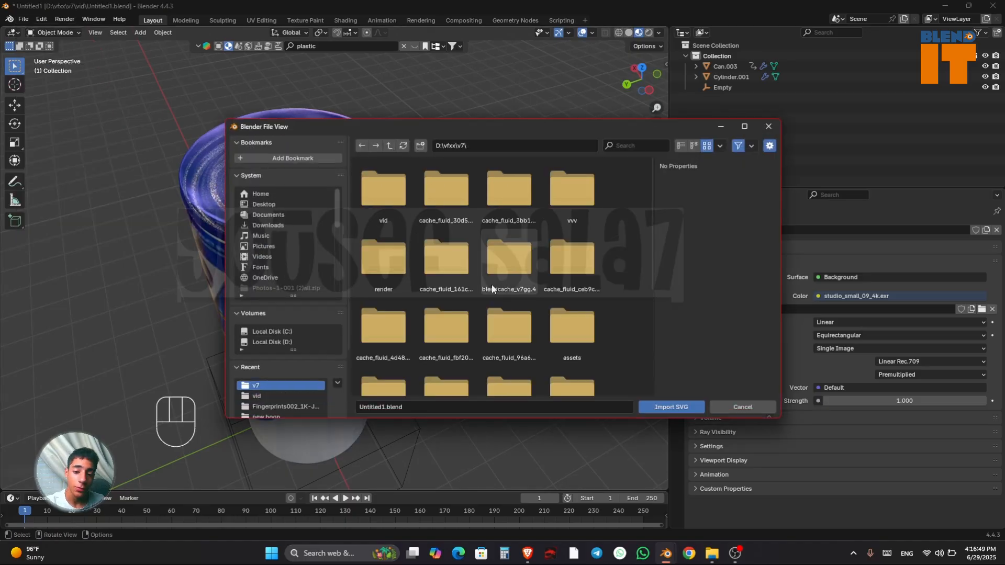
scroll(487, 283, "down", 3)
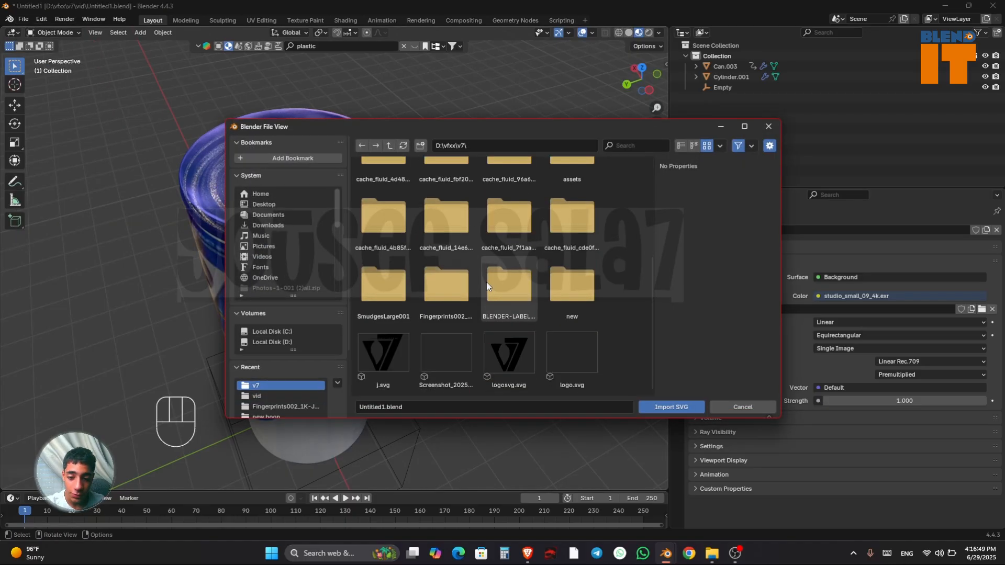
left_click(374, 360)
left_click(671, 407)
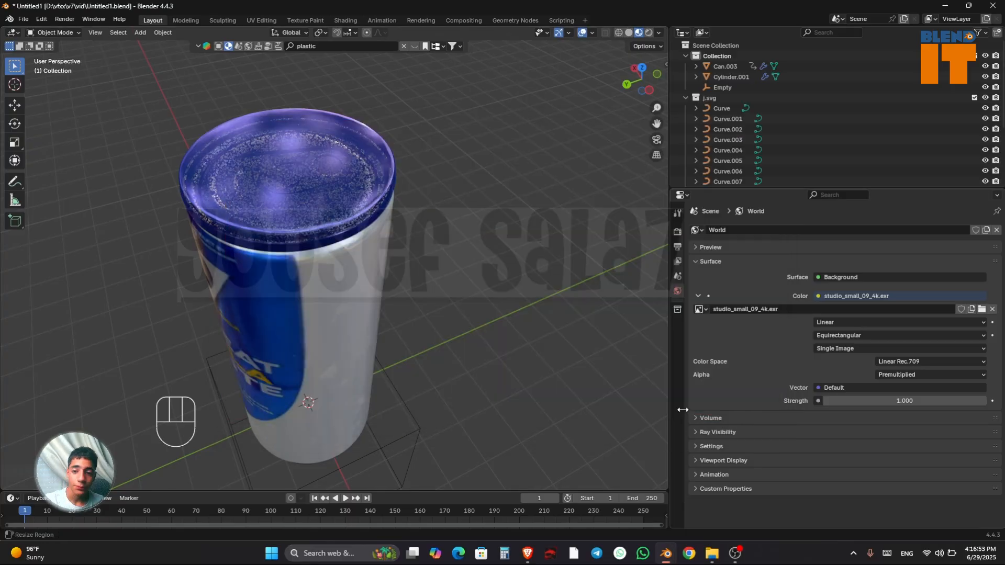
key("g")
key("z")
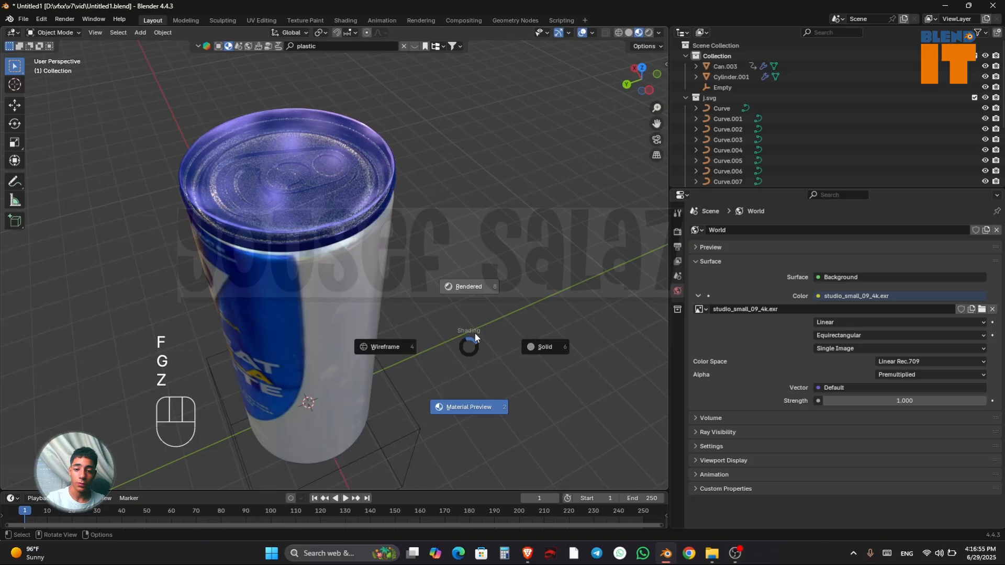
key("g")
Step: Select all objects of the j.svg collection and raise them along the Z axis to the can's lid
left_click(735, 98)
left_click(687, 97)
right_click(716, 98)
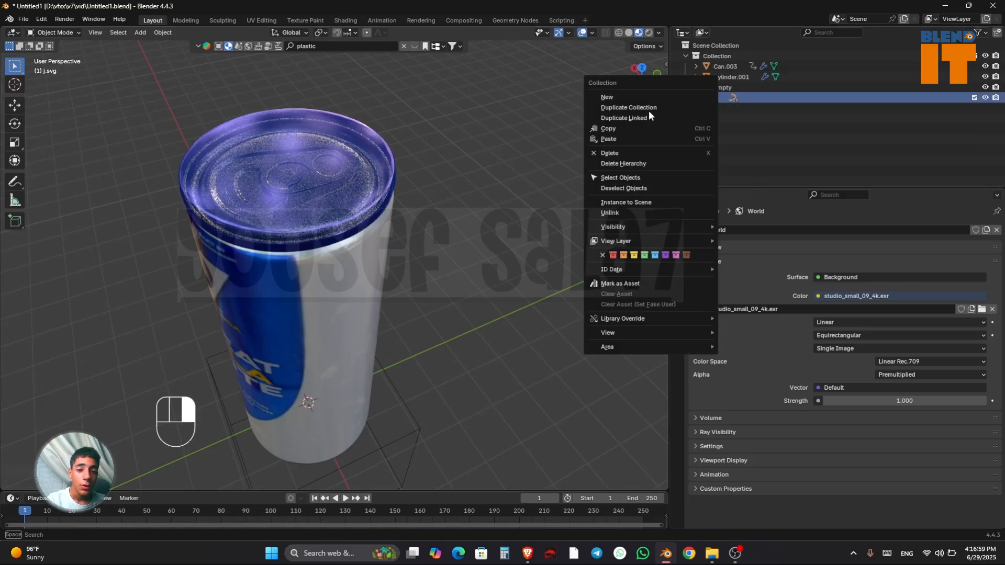
left_click(619, 177)
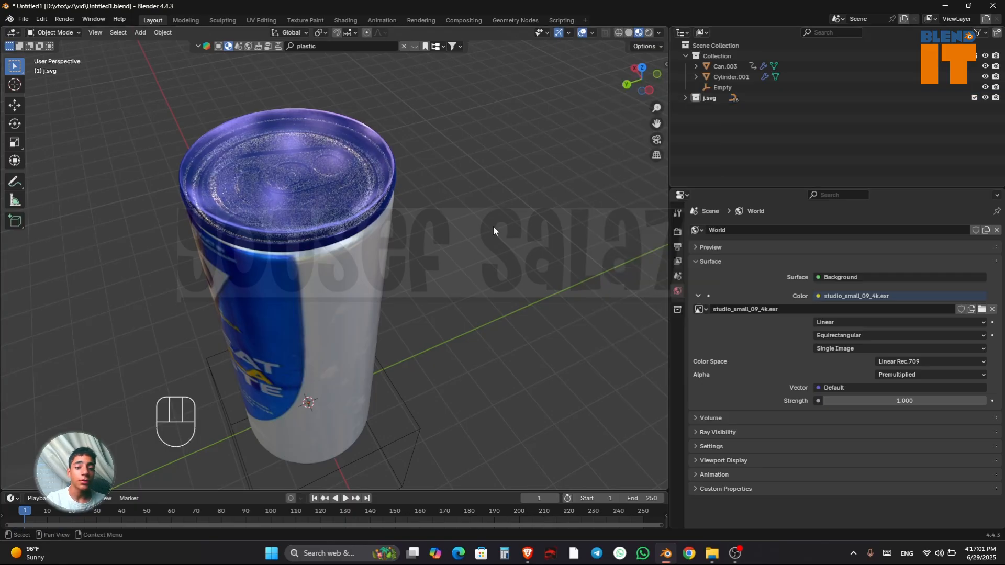
key("g")
key("z")
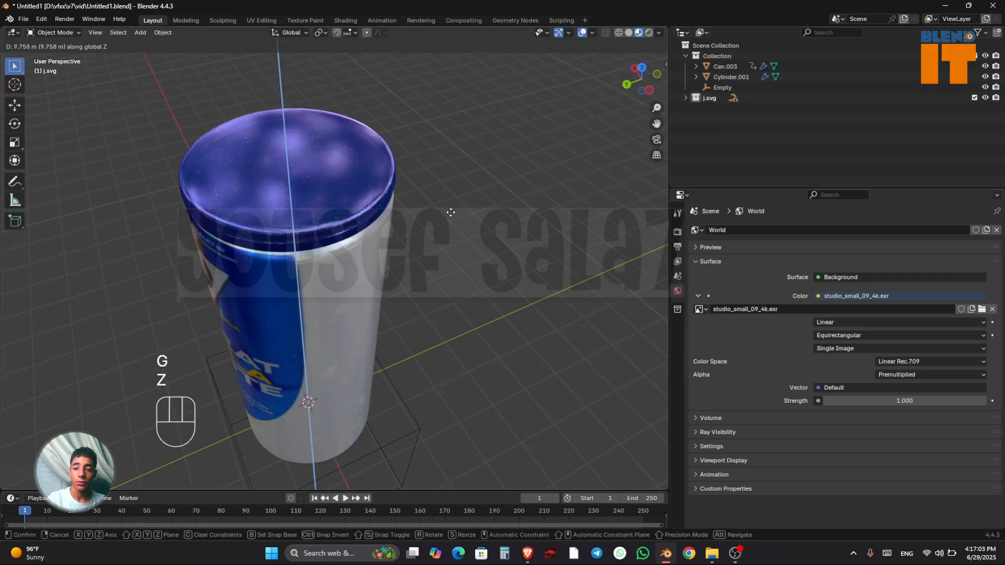
left_click(438, 426)
Step: Scale the logo curves up until the logo spans roughly half of the lid's width
key("s")
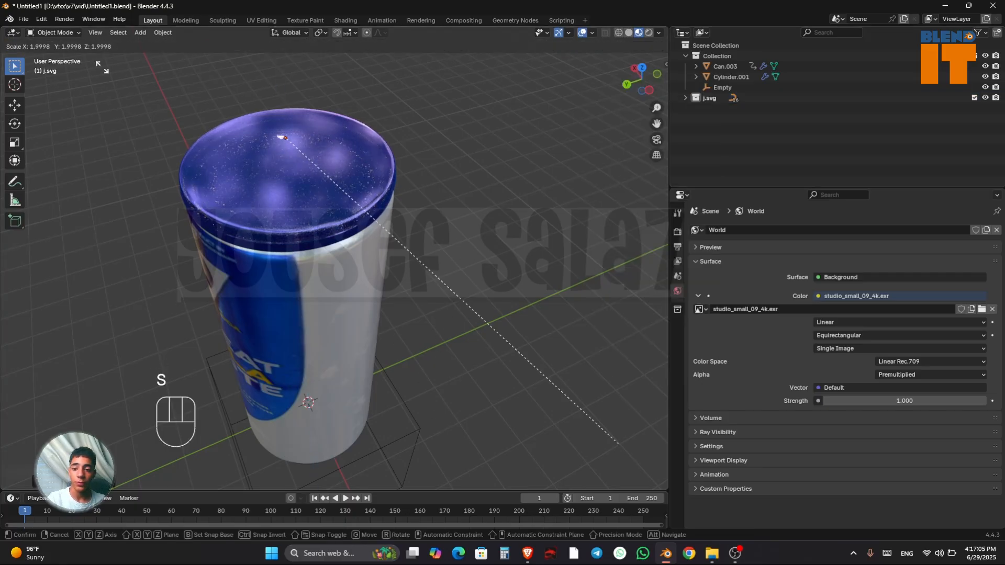
left_click(178, 118)
key("s")
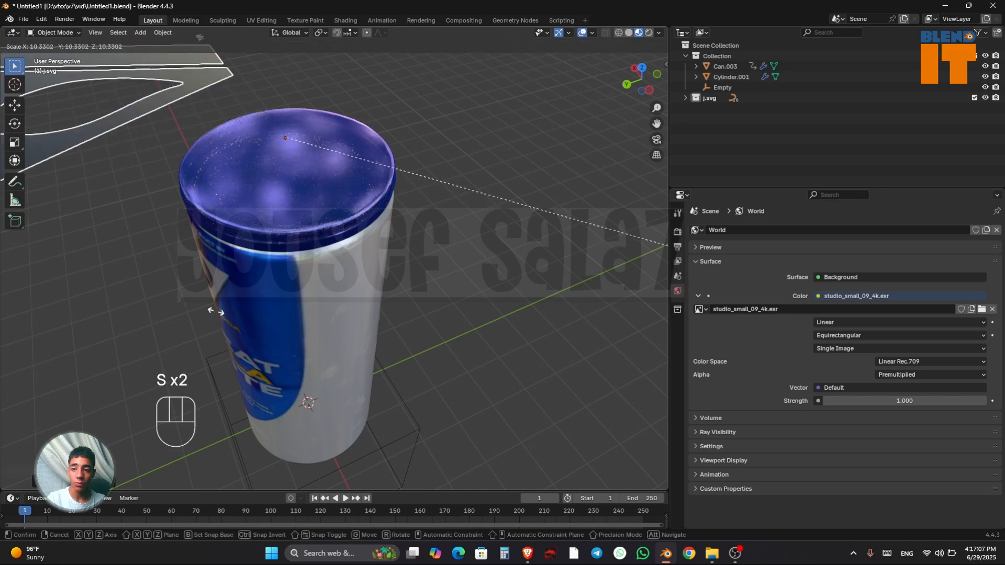
left_click(416, 181)
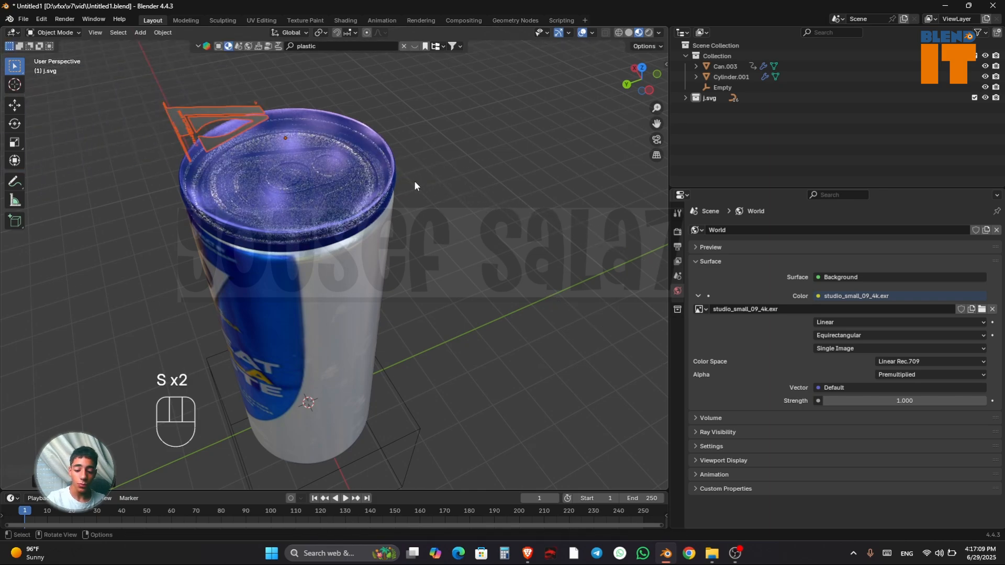
Step: Isolate the logo curves in local view and show the whole logo from the top
key("slash")
left_click_drag(657, 108, 657, 63)
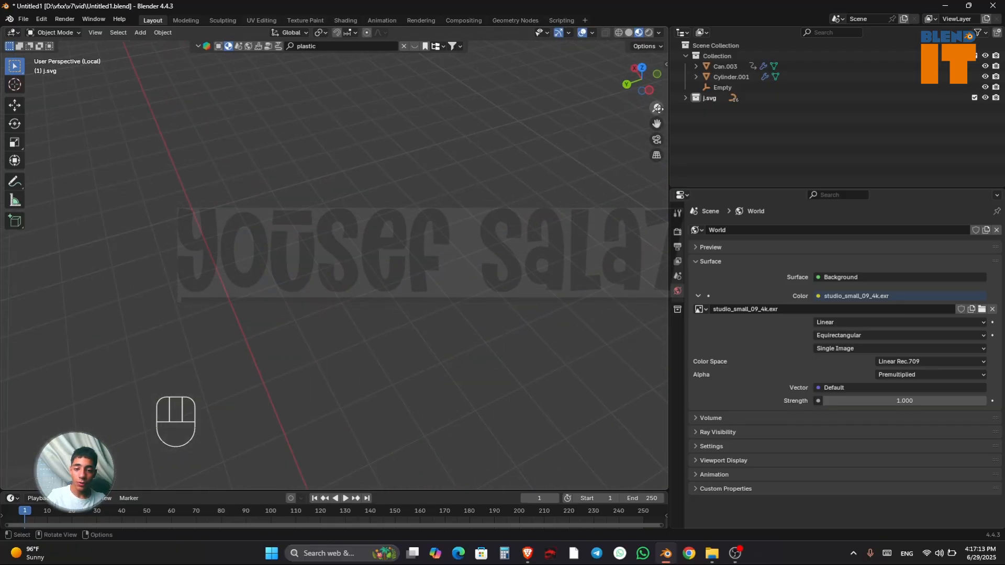
left_click_drag(657, 109, 655, 5)
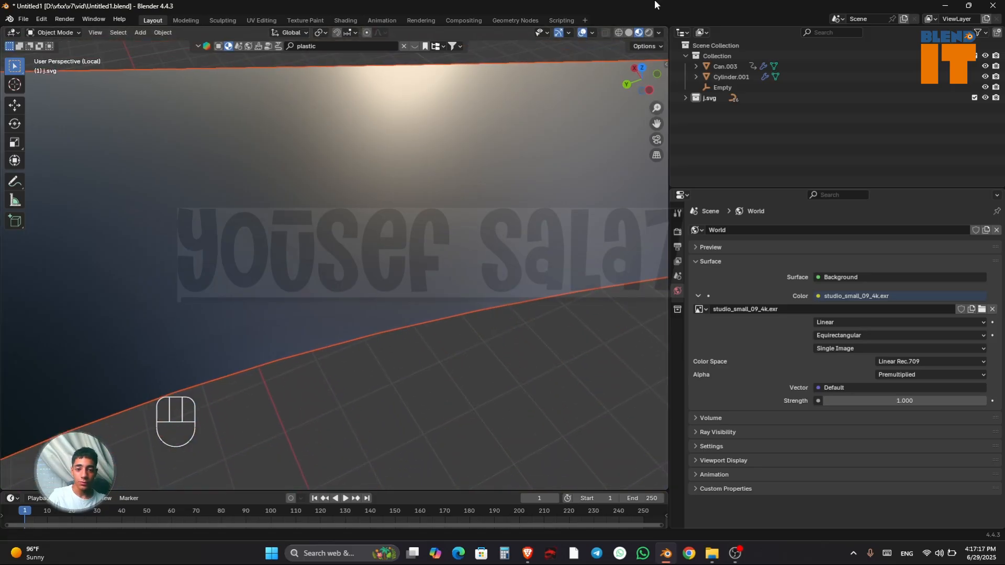
left_click_drag(647, 100, 623, 106)
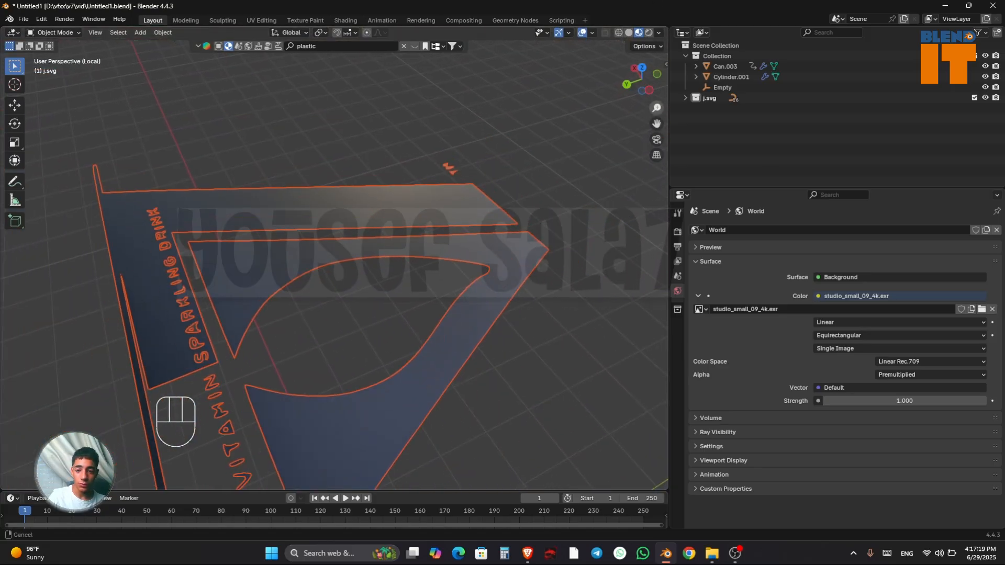
key("grave")
left_click(406, 163)
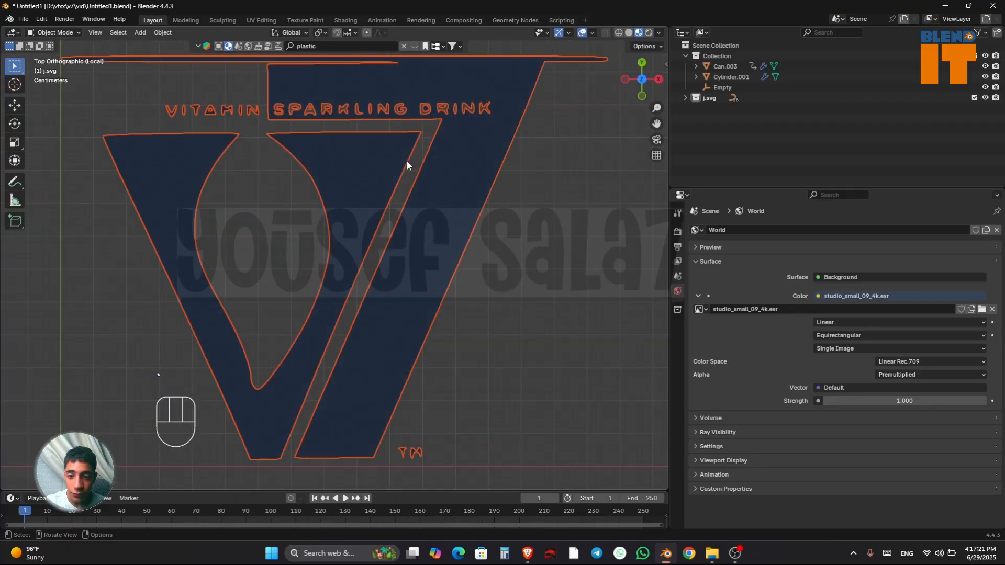
left_click_drag(654, 102, 470, 181)
Step: Select the curve forming the logo's upper bar, examine its control points in Edit Mode, and return to Object Mode
left_click(486, 168)
left_click(456, 161)
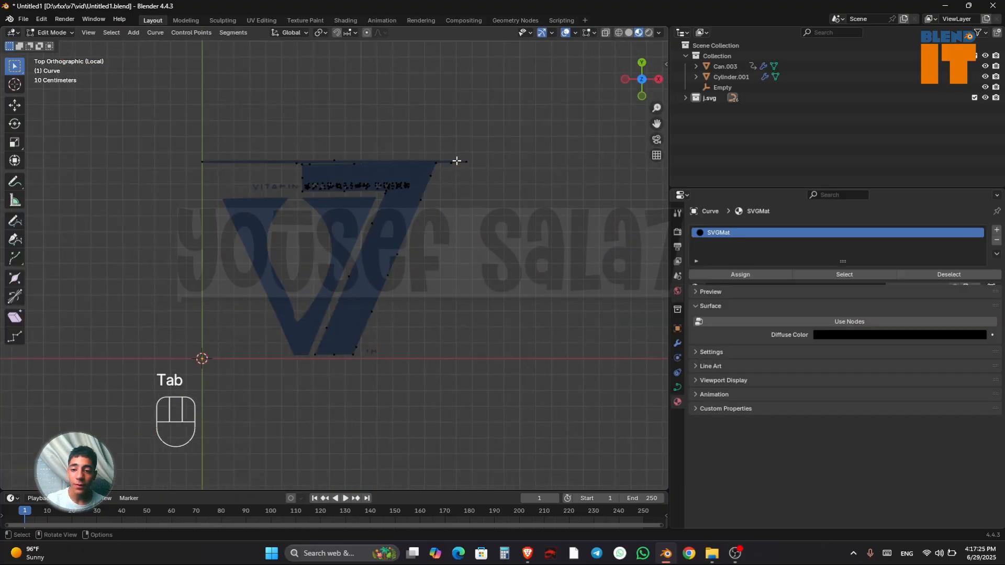
key("Tab")
key("Tab")
Step: Select all the logo curves and convert them to meshes, leaving nothing selected
left_click_drag(168, 112, 602, 483)
right_click(389, 231)
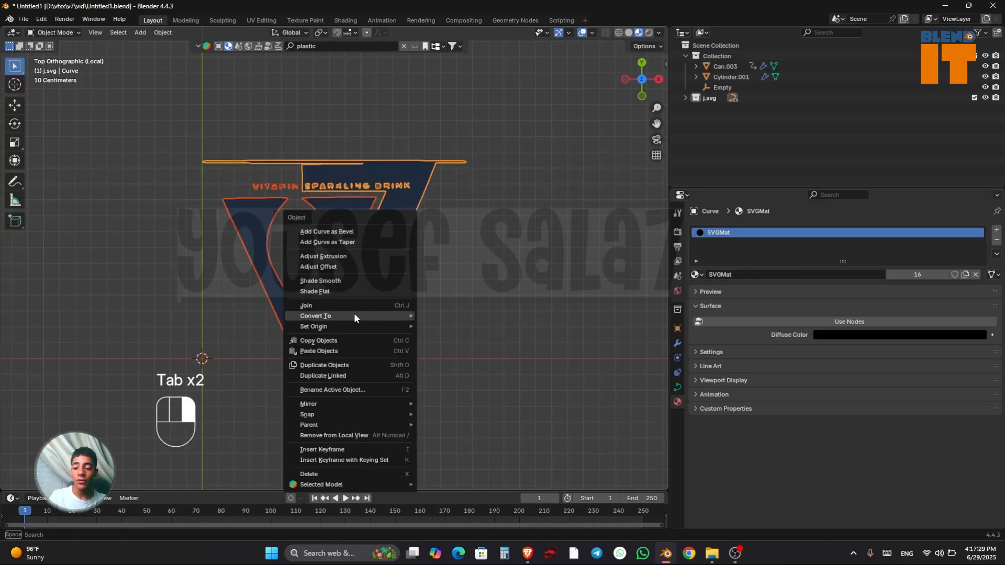
mouse_move(344, 325)
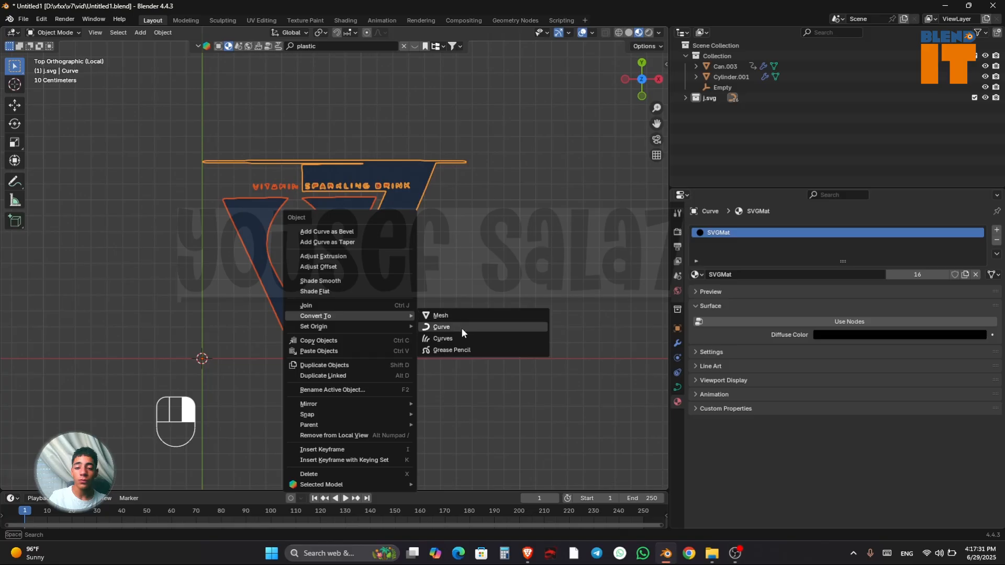
left_click(474, 325)
left_click(499, 278)
Step: Examine the mesh of the 7, the V and the small VITAMIN lettering in Edit Mode, one after another
left_click(403, 234)
key("Tab")
key("Tab")
left_click(340, 226)
key("Tab")
key("Tab")
left_click(277, 187)
key("Tab")
key("Tab")
Step: Delete the thin horizontal strip above the logo in Edit Mode, including its hidden geometry, and return to Object Mode
left_click(457, 167)
key("Tab")
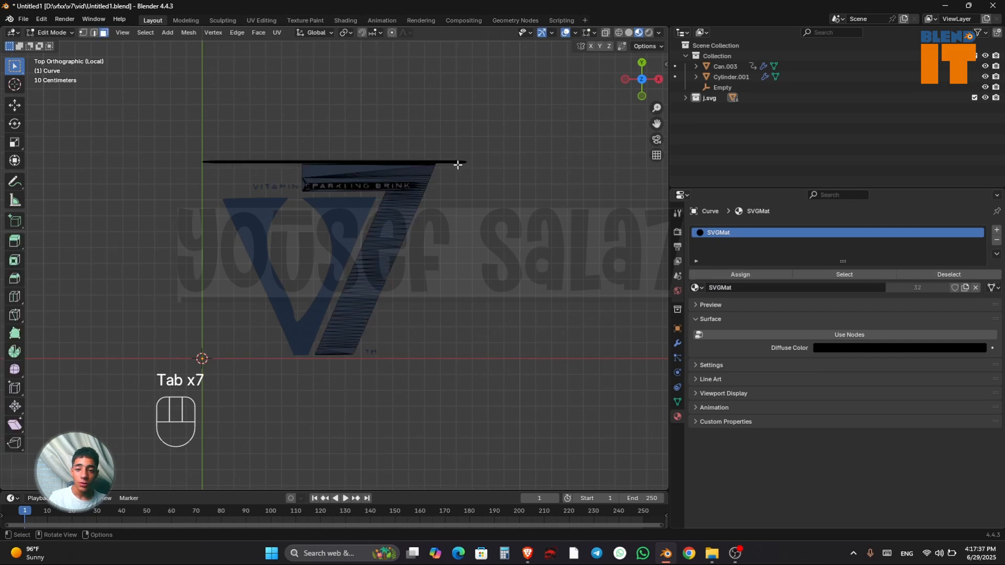
scroll(652, 115, "up", 3)
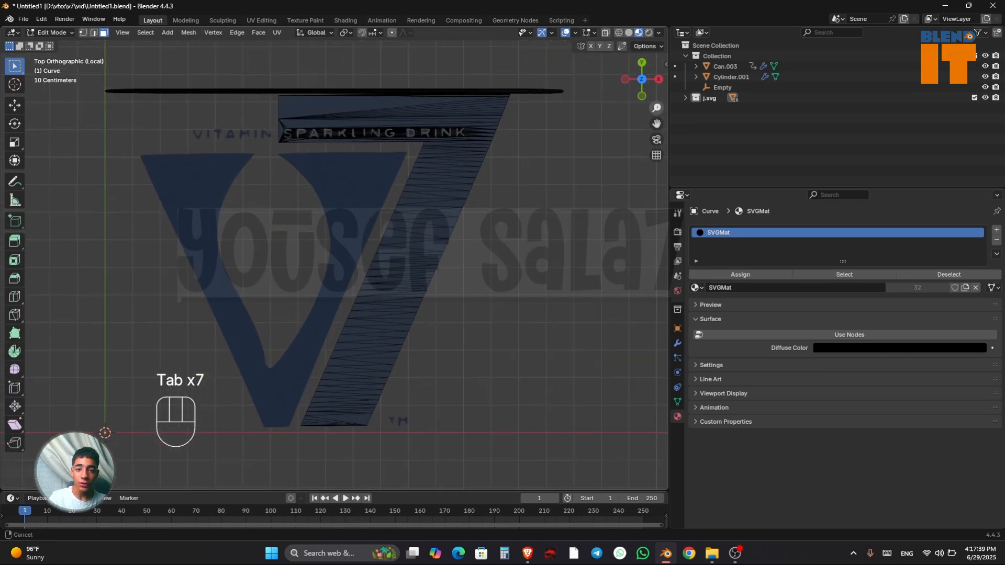
key("l")
left_click(133, 76)
left_click_drag(85, 80, 589, 117)
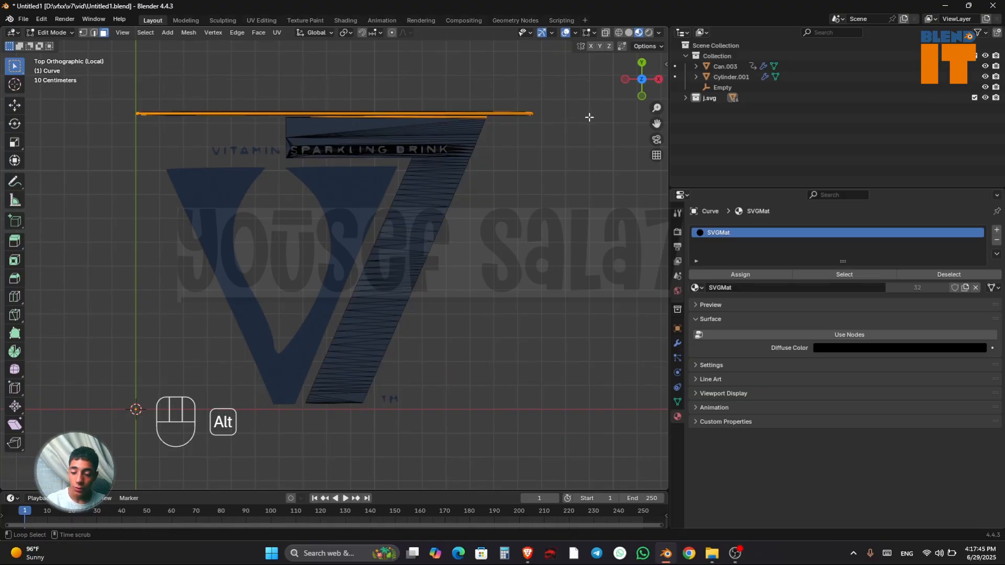
left_click(531, 92)
left_click_drag(113, 80, 598, 116)
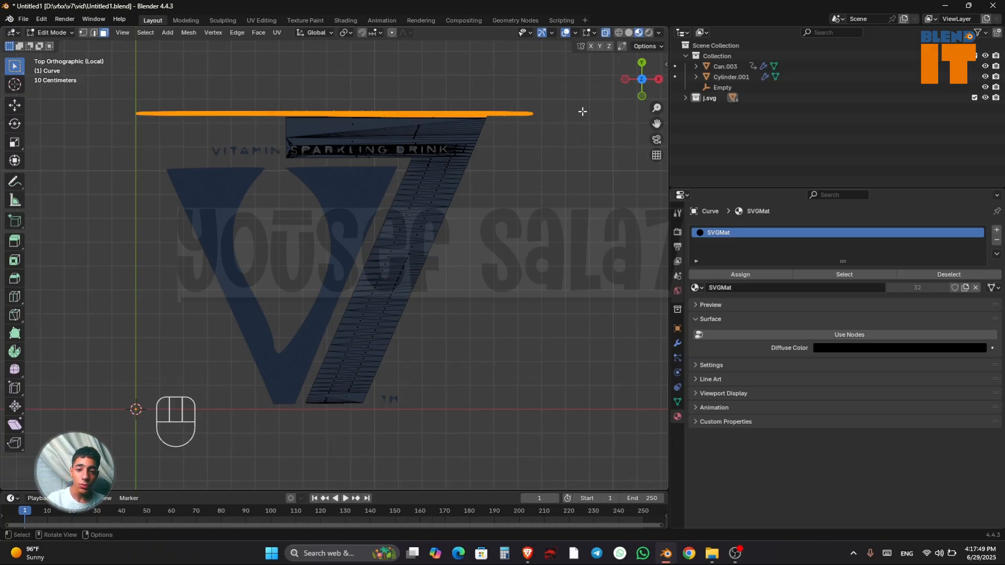
key("x")
left_click(526, 135)
key("Tab")
left_click(521, 231)
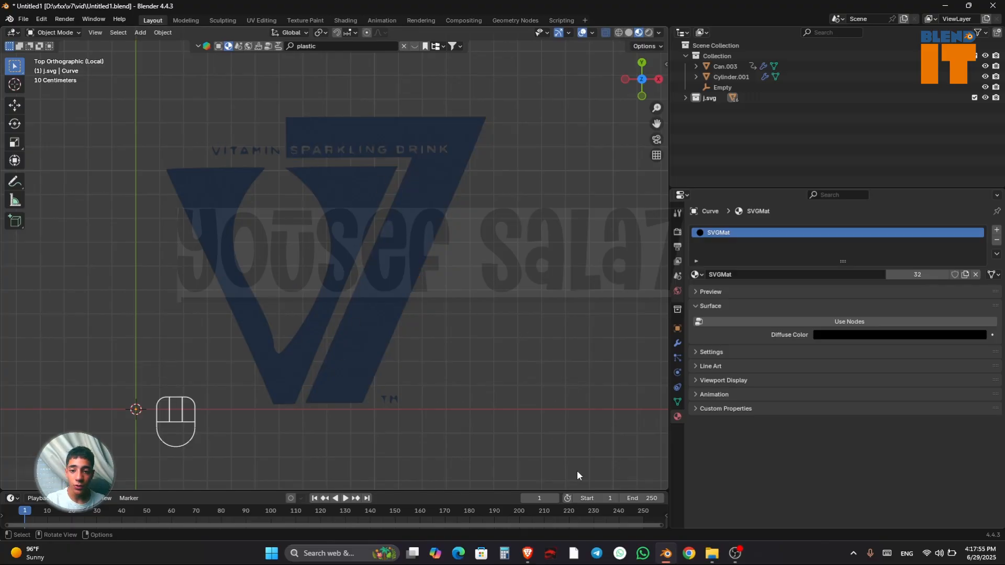
Step: Select all the remaining logo parts and join them into a single mesh object
left_click_drag(193, 111, 471, 377)
left_click_drag(200, 108, 458, 416)
key("ctrl+j")
left_click(529, 352)
Step: Try to extrude the whole logo mesh upward by about 0.03 m along its normals
left_click_drag(643, 92, 602, 99)
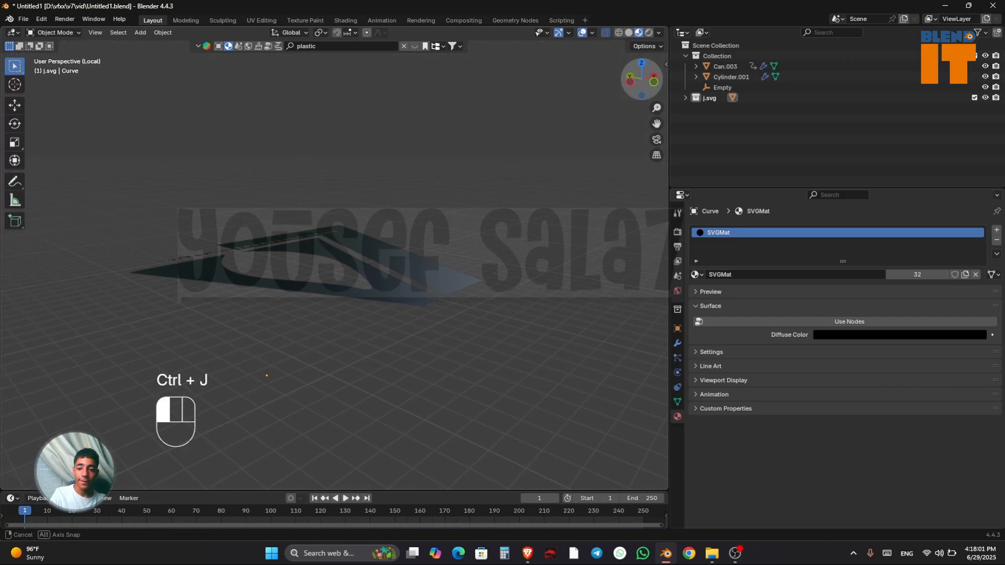
key("Tab")
key("a")
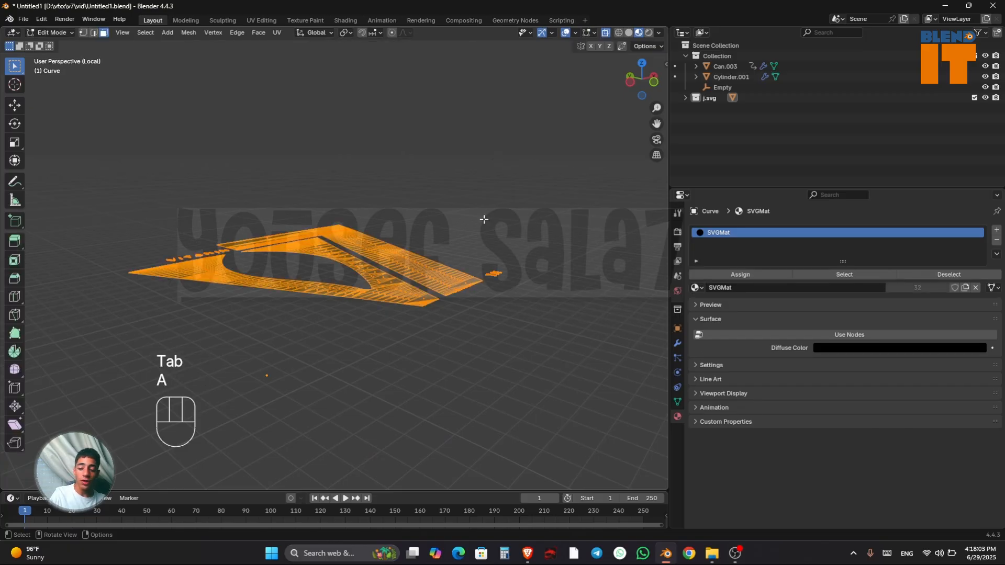
key("e")
key("shift")
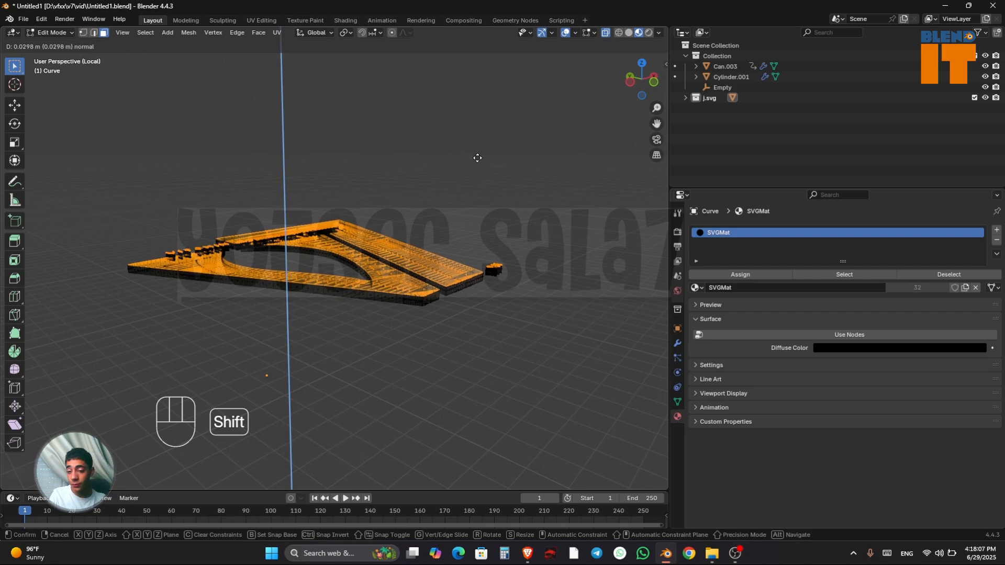
left_click(485, 155)
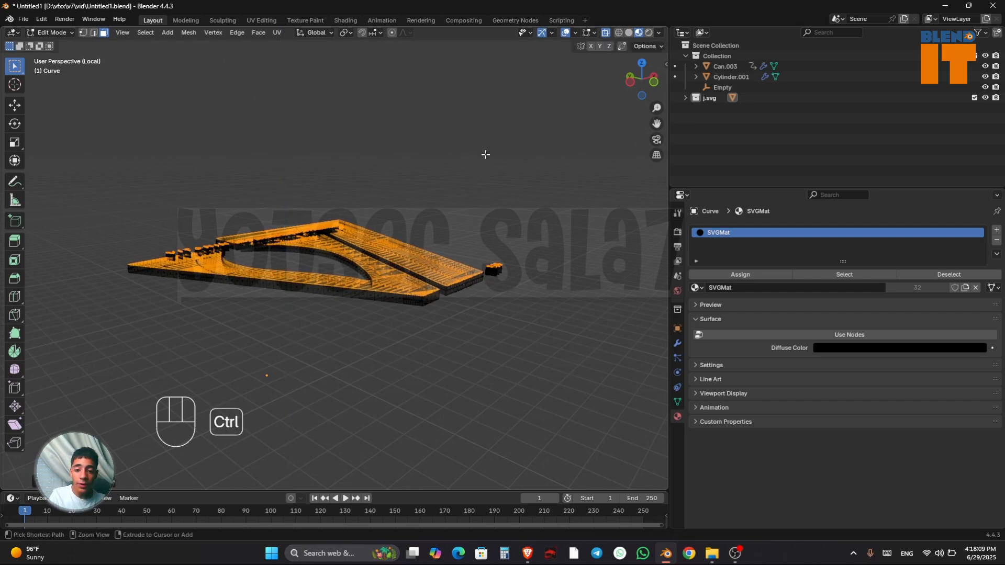
key("ctrl+z")
key("Tab")
Step: Try to thicken the logo with a Solidify modifier
left_click(677, 343)
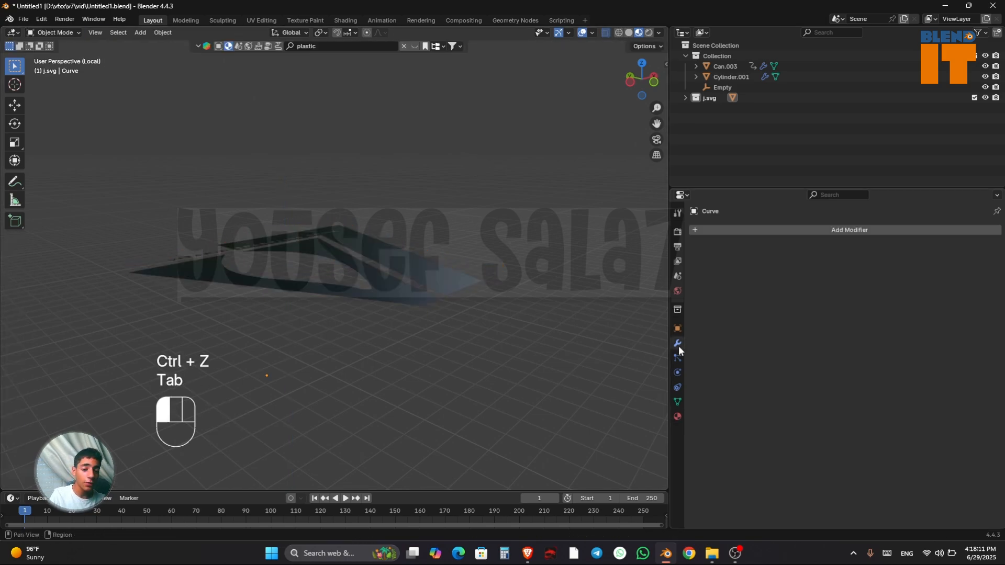
left_click(752, 230)
mouse_move(720, 272)
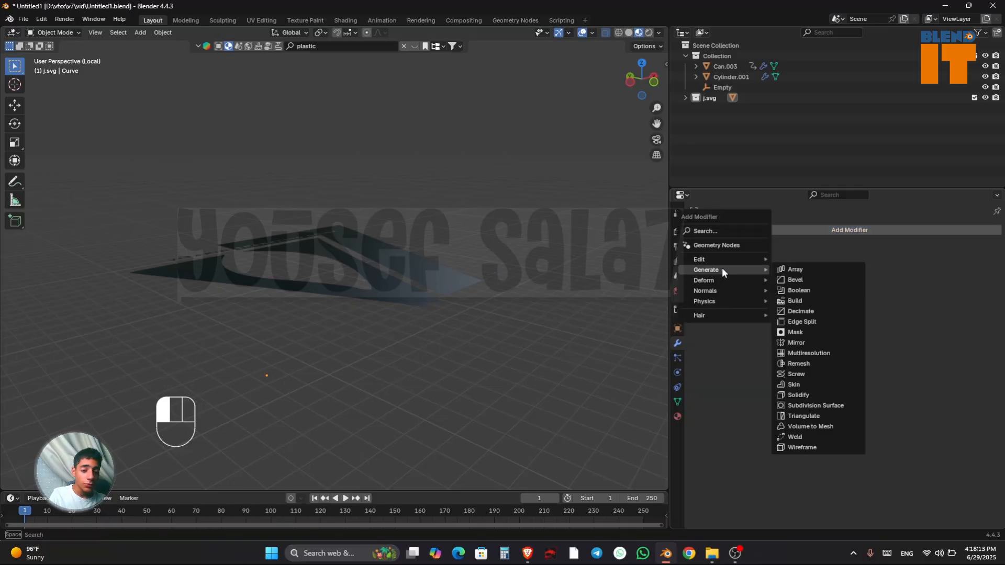
left_click(801, 395)
left_click_drag(900, 276, 904, 276)
left_click(981, 247)
Step: Extrude all the logo's faces upward to give it a thin solid body, and return to Object Mode
key("Tab")
key("a")
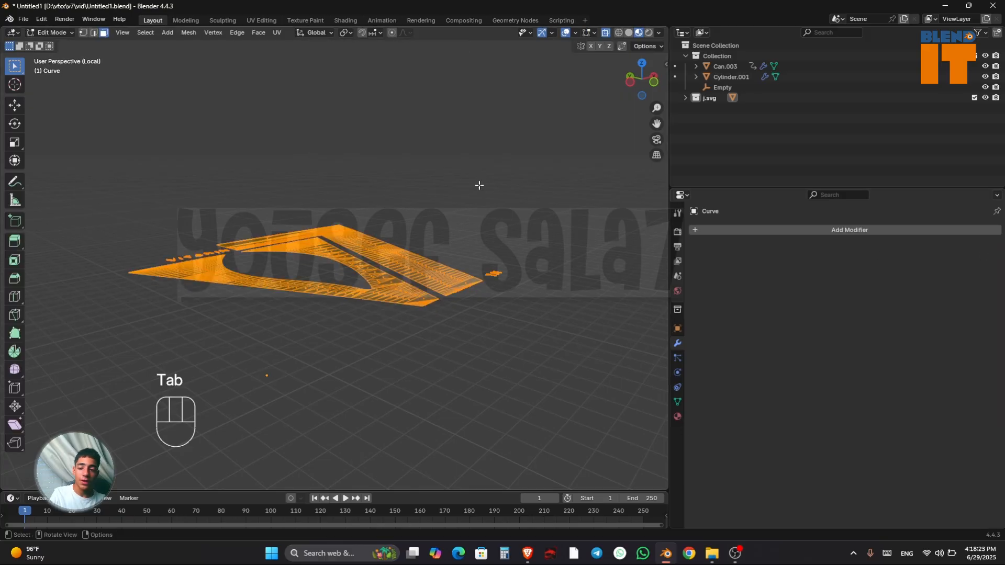
key("e")
key("z")
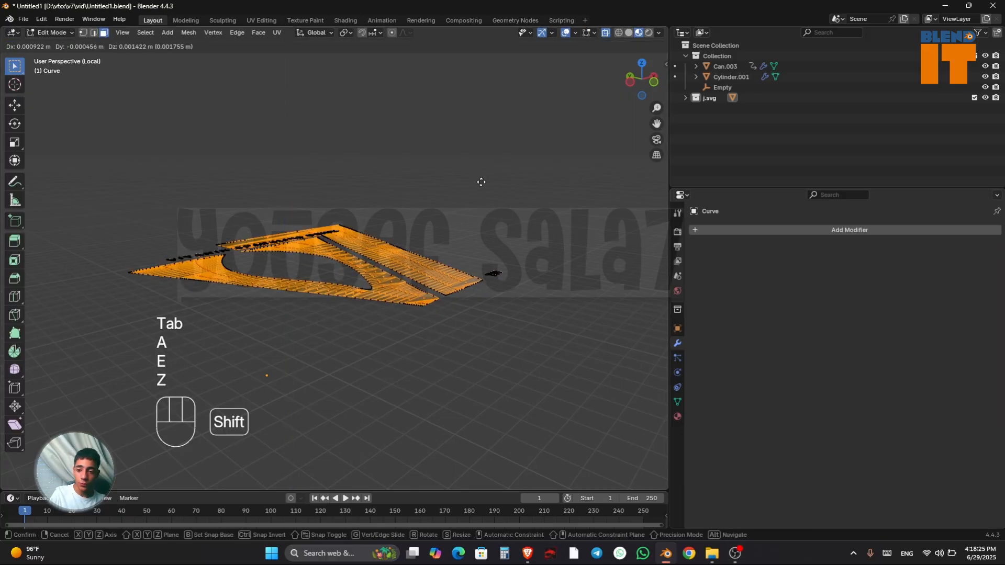
left_click(476, 130)
key("F4")
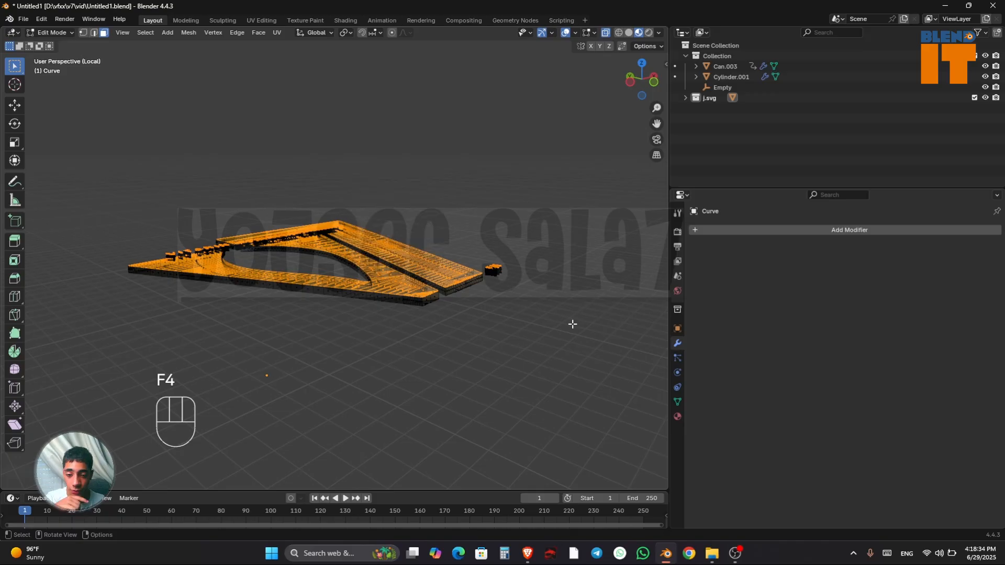
key("Tab")
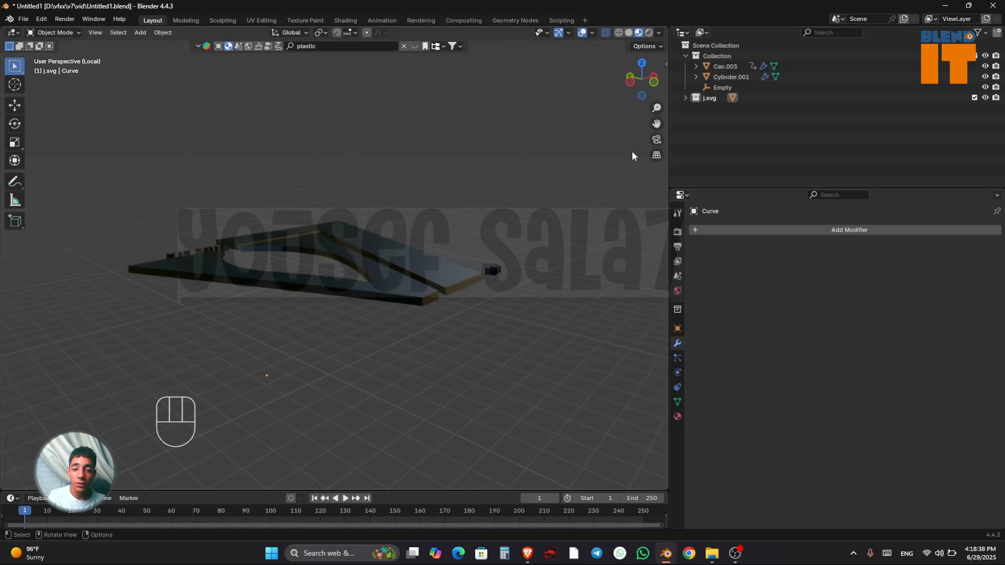
Step: Leave local view and move the logo to the middle of the can's lid as seen from the top
key("slash")
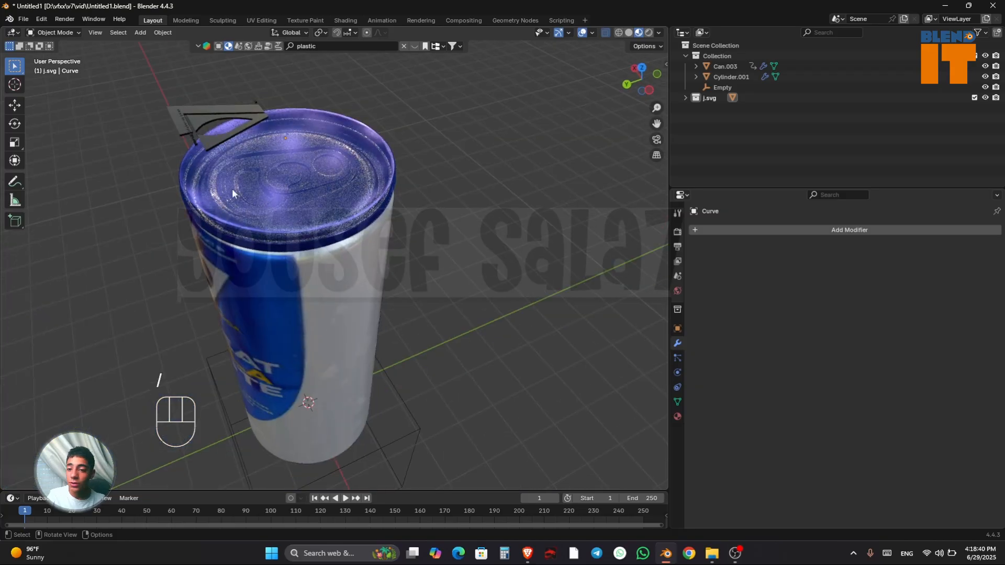
left_click(237, 133)
key("grave")
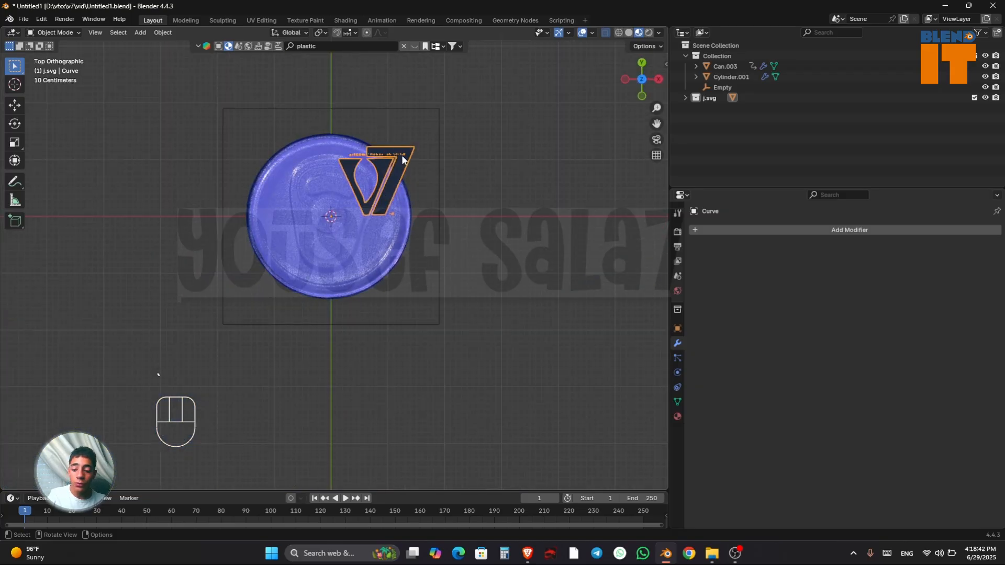
key("g")
Step: Try to scale the logo up around its off-centre origin
key("s")
left_click(411, 216)
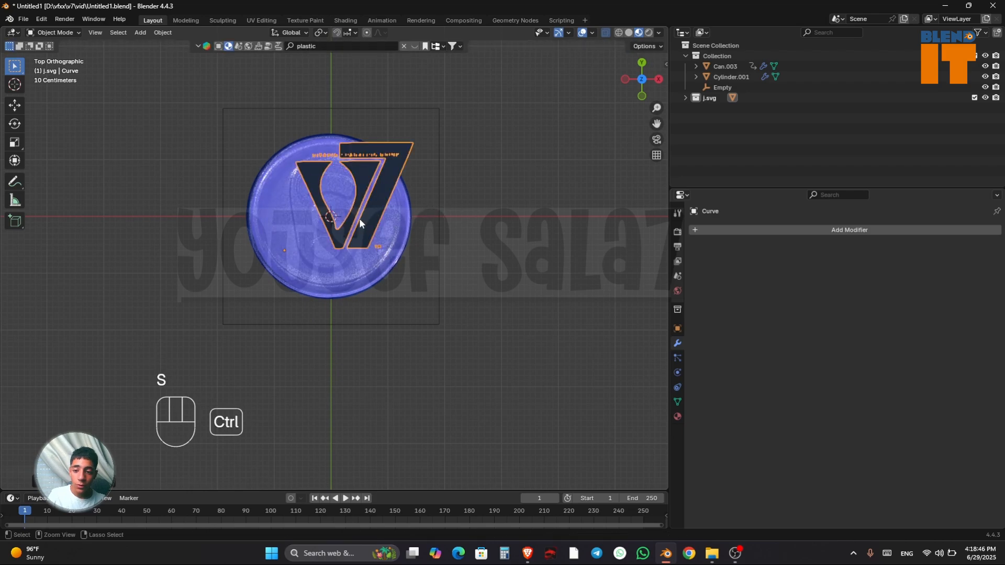
key("ctrl+z")
Step: Set the logo's origin to the centre of its own geometry
right_click(336, 220)
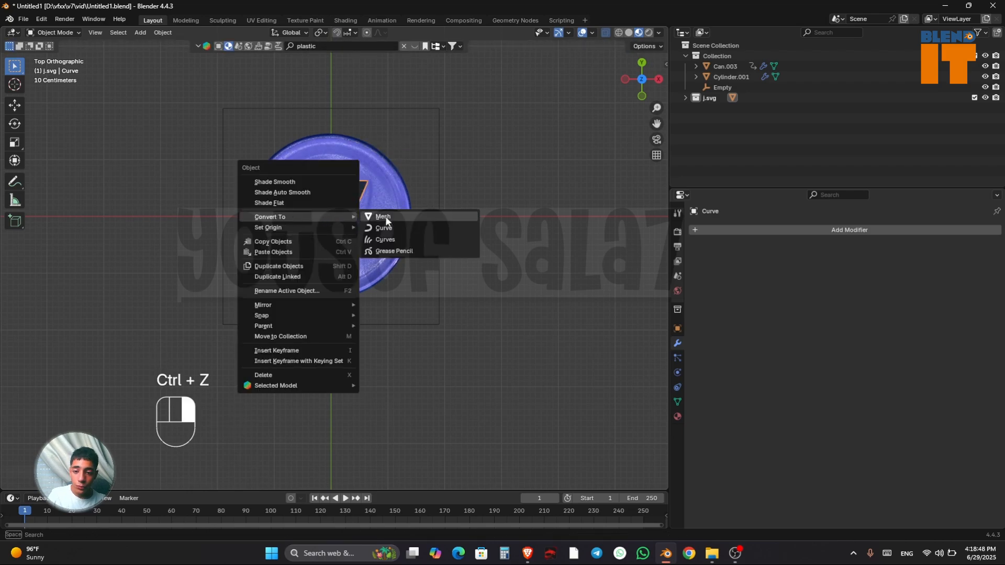
mouse_move(282, 226)
left_click(439, 270)
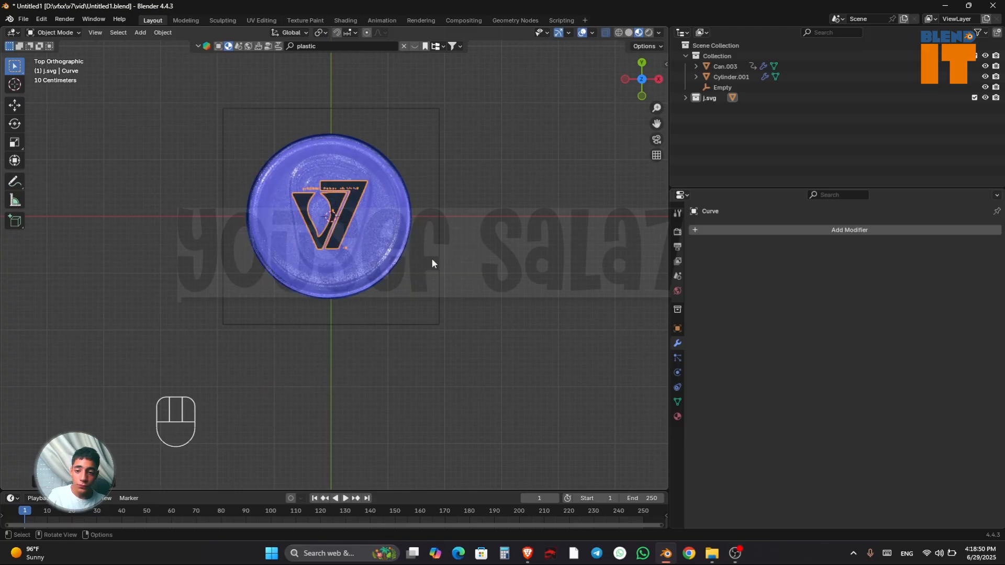
Step: Scale the logo up about 1.4 times and nudge it so it sits centred on the lid
key("s")
key("shift")
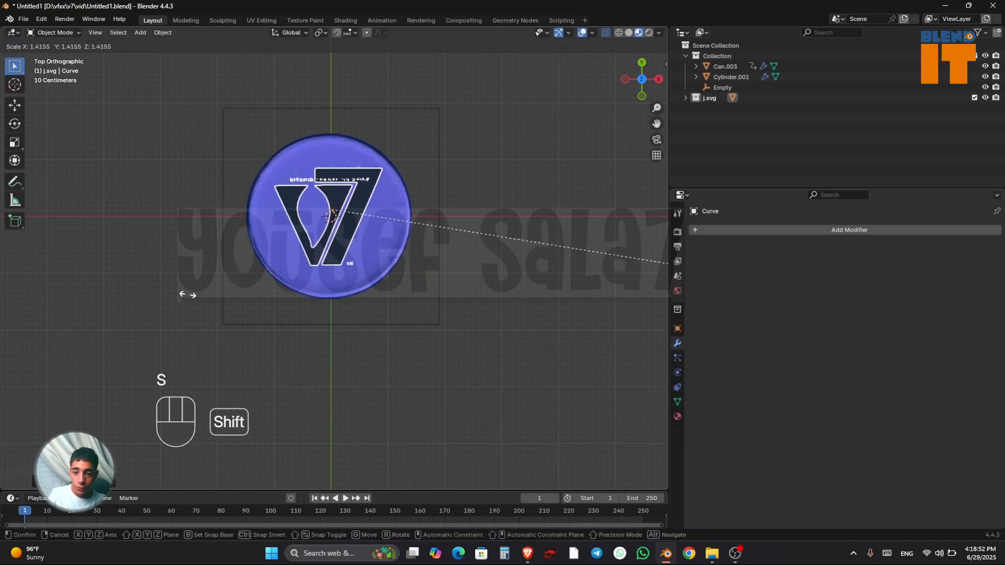
left_click(303, 262)
key("g")
key("shift")
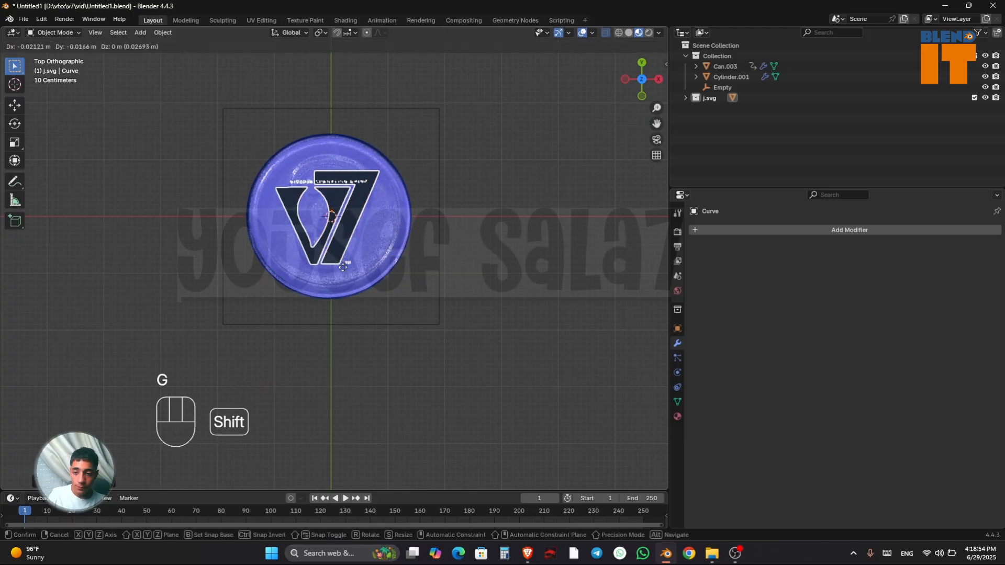
left_click(359, 266)
Step: Lower the logo along the Z axis down to the can's lid
left_click_drag(647, 77, 523, 107)
key("g")
key("z")
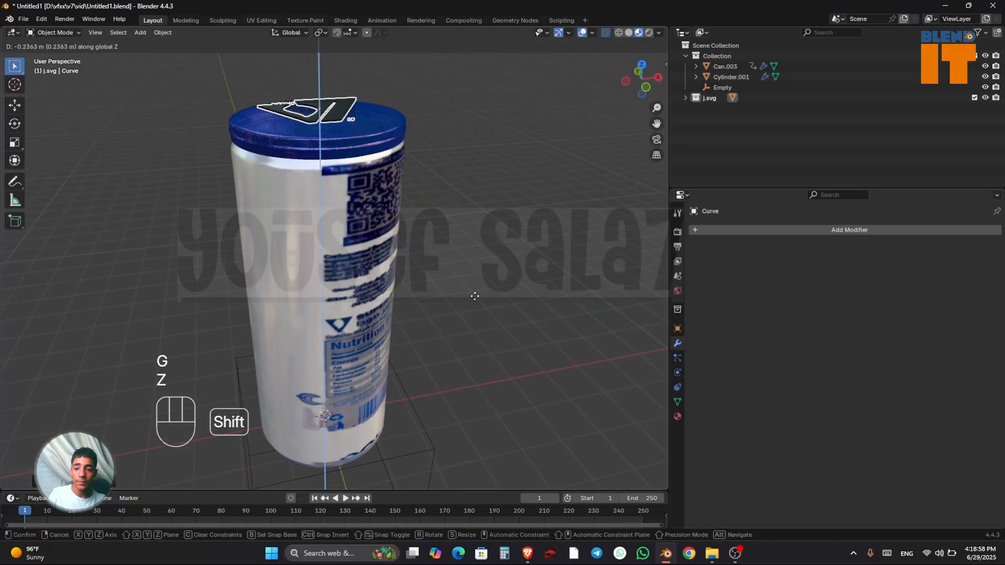
left_click(467, 353)
Step: Switch to solid shading without X-ray and raise the logo along Z until it stands on the lid's surface
left_click(628, 33)
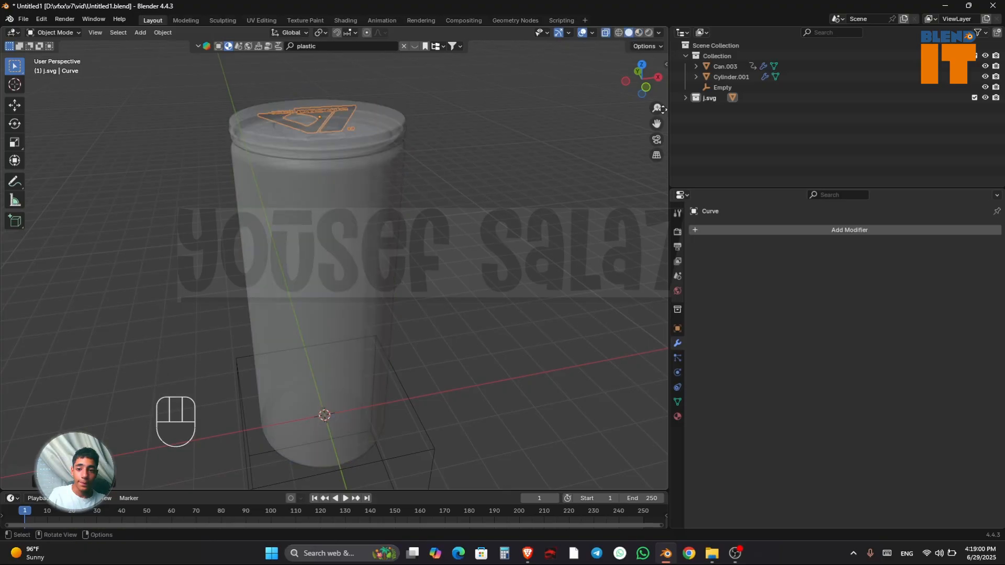
left_click_drag(658, 107, 658, 81)
left_click_drag(657, 124, 701, 451)
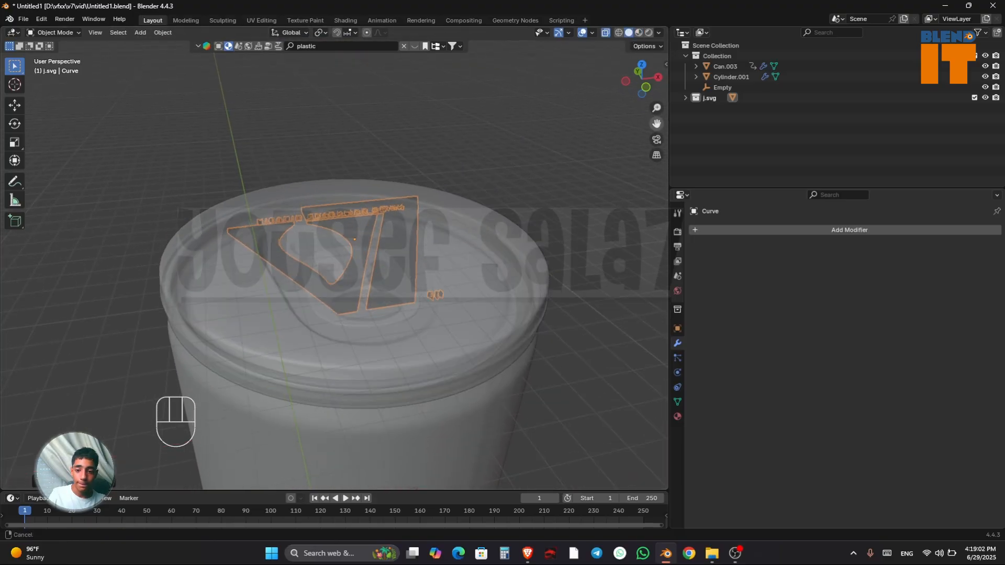
key("alt+z")
key("g")
key("z")
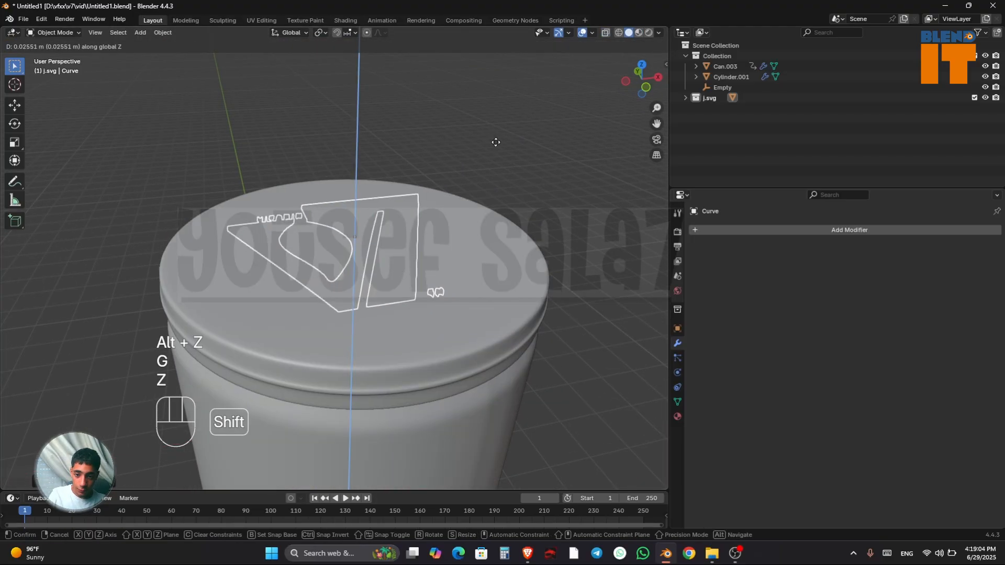
left_click(500, 103)
Step: Flatten the logo by scaling it down along Z, and lower it closer to the lid's surface
key("s")
key("z")
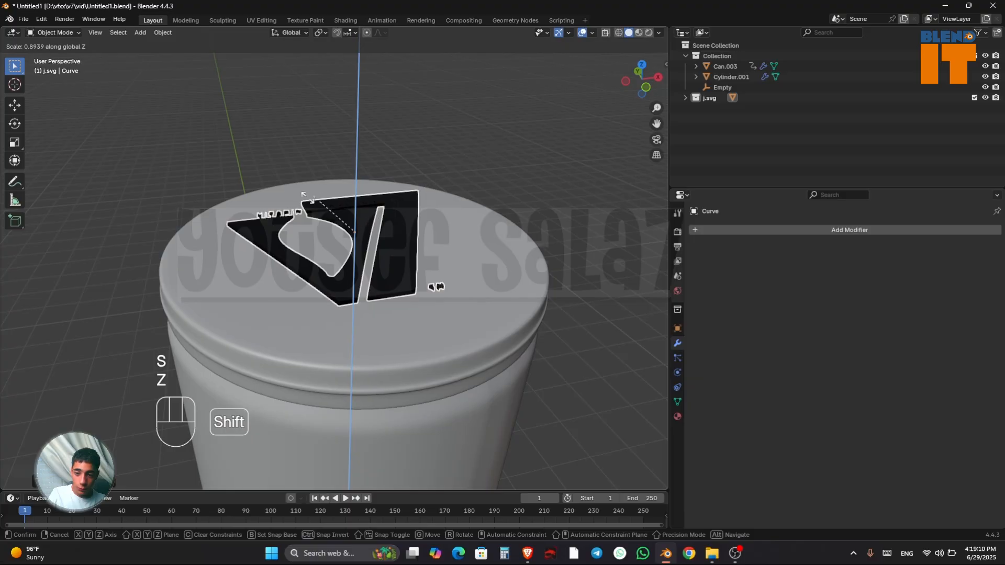
left_click(19, 236)
left_click_drag(656, 108, 650, 70)
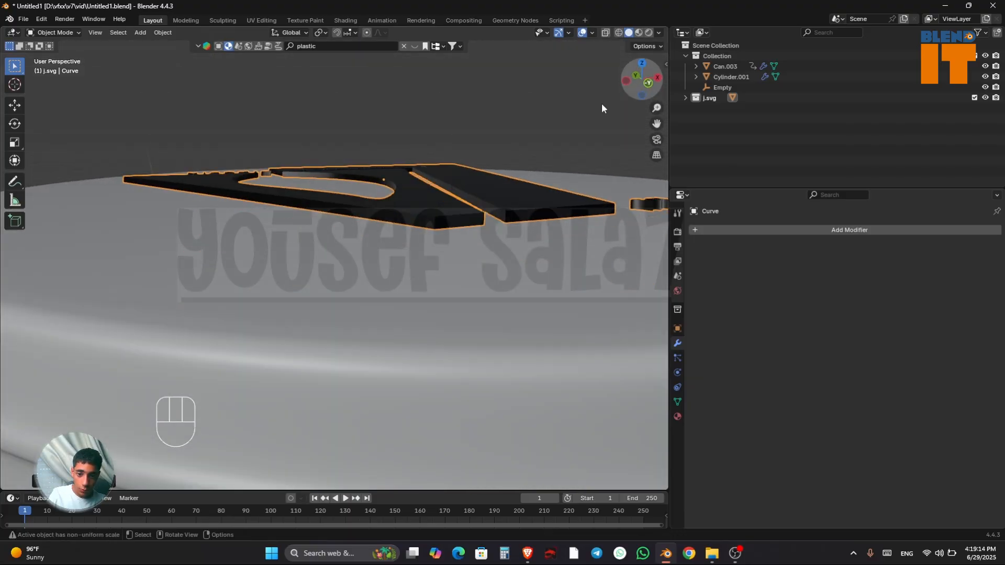
key("g")
key("z")
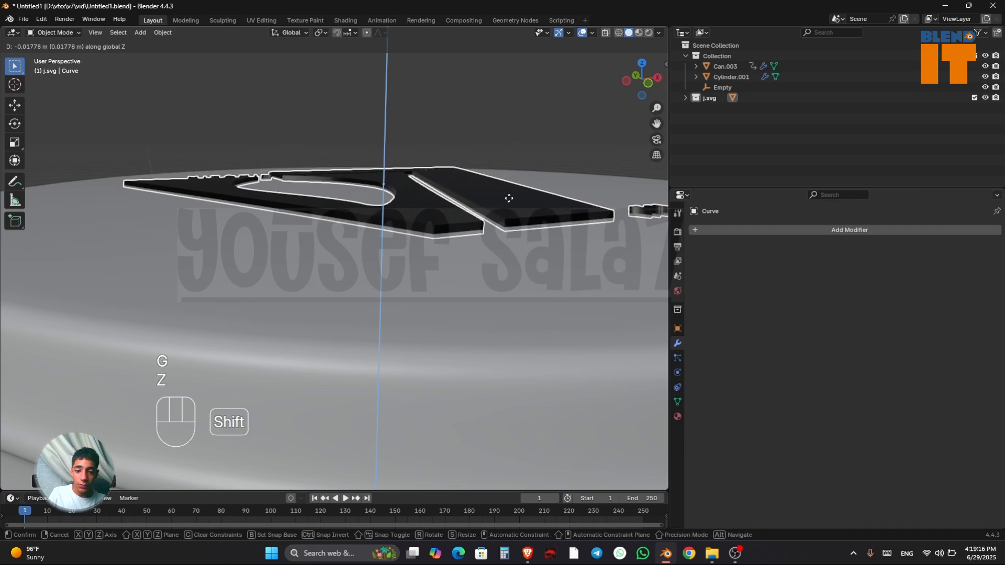
left_click(582, 174)
Step: Thin the logo further along Z and adjust its height so it rests just above the lid's surface
key("s")
key("z")
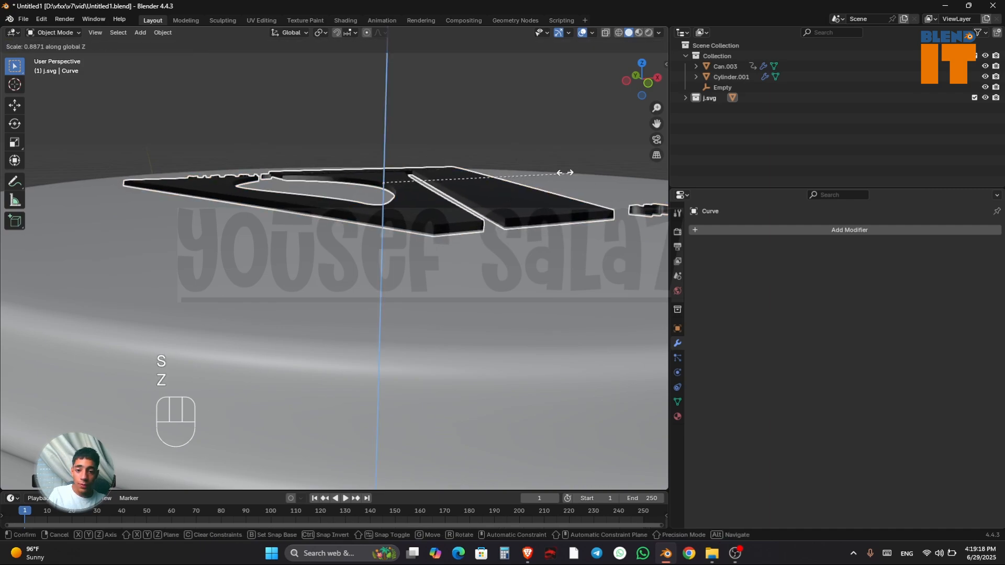
left_click(460, 161)
key("g")
key("z")
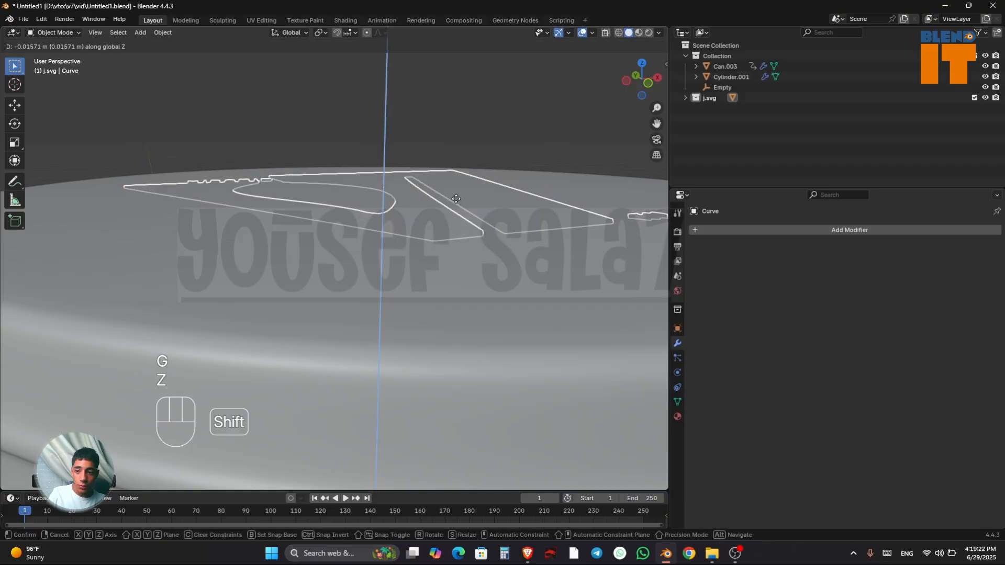
left_click(467, 213, "shift")
Step: Replace the logo's SVGMat material with the existing Transparent plastic material
left_click_drag(640, 84, 661, 94)
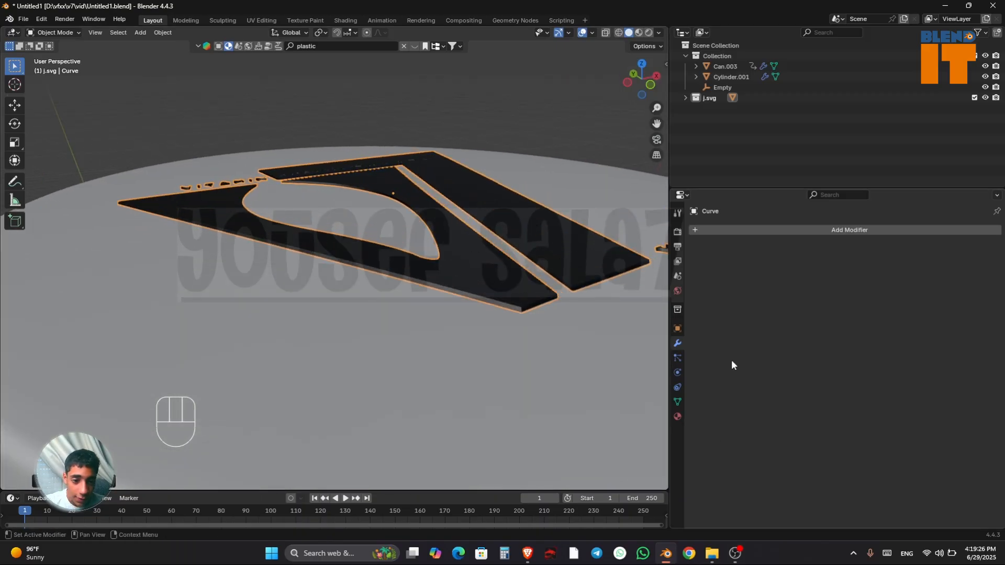
left_click(677, 417)
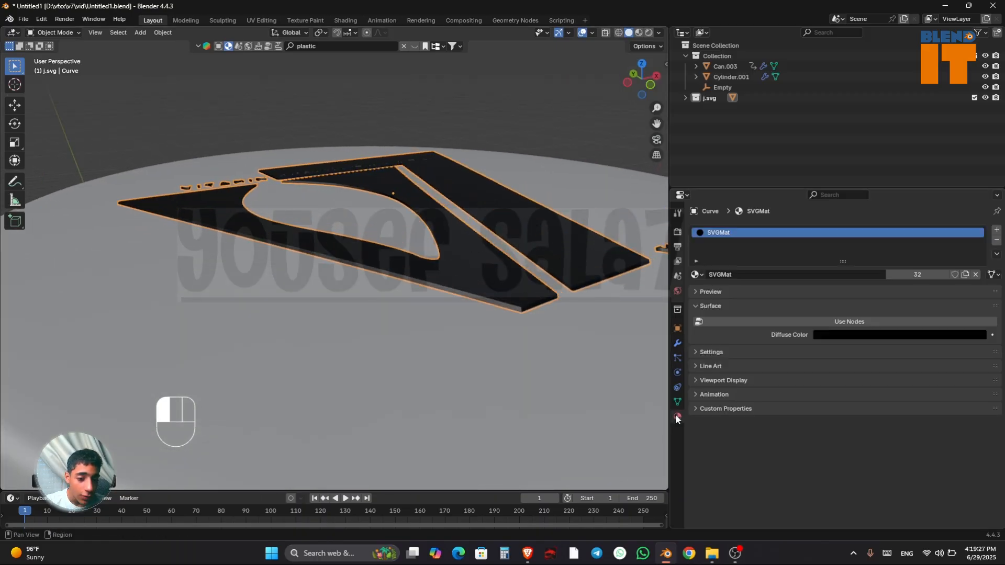
left_click(997, 241)
left_click(832, 276)
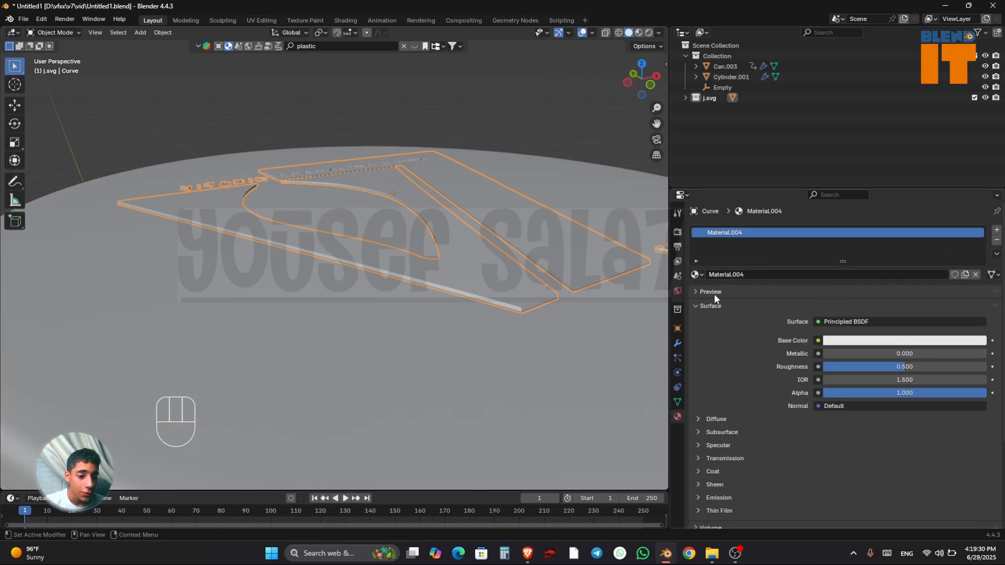
left_click(695, 274)
scroll(750, 332, "up", 4)
scroll(750, 333, "down", 12)
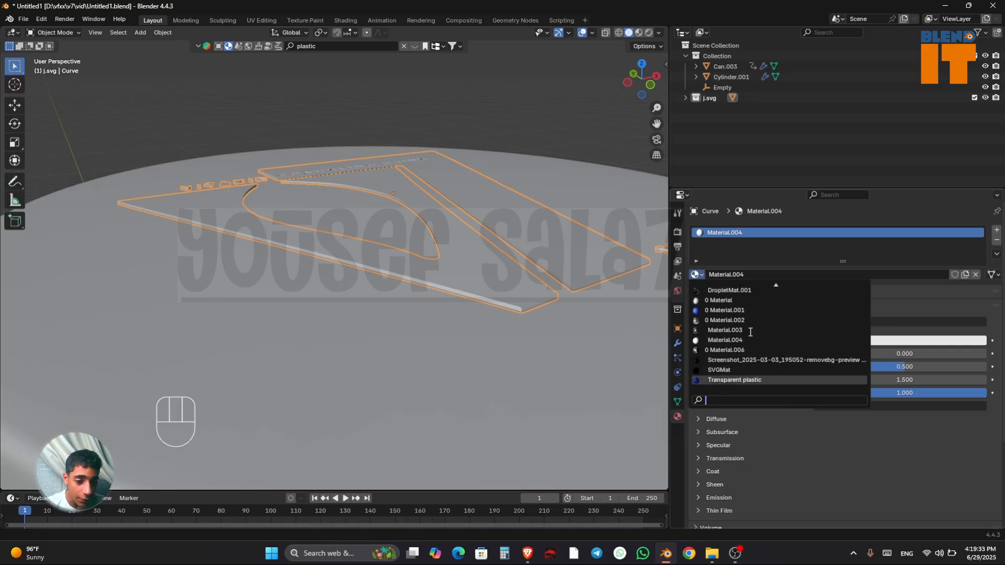
left_click(747, 380)
Step: Check the plastic logo on the lid in material preview and rendered shading
left_click(642, 34)
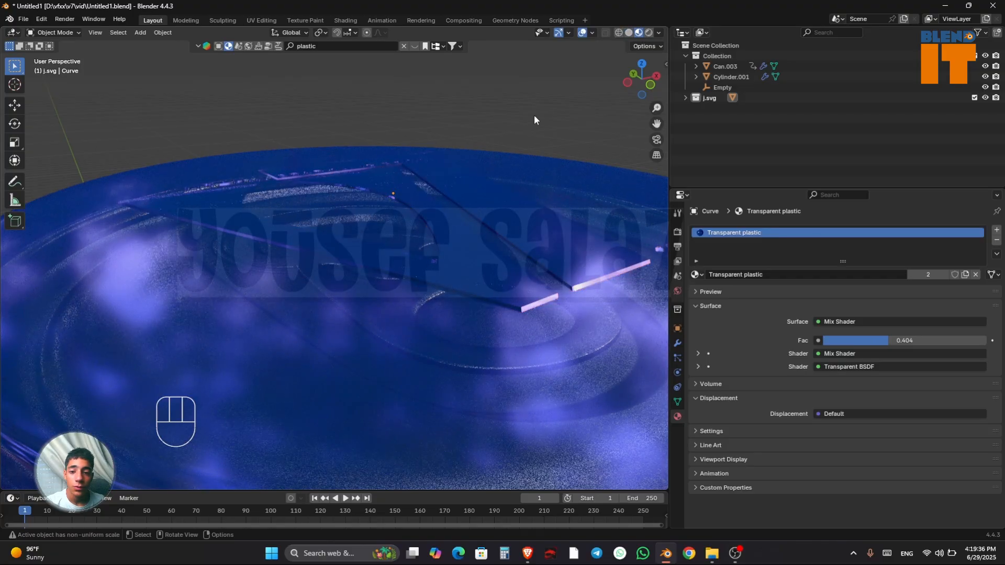
left_click_drag(642, 94, 652, 68)
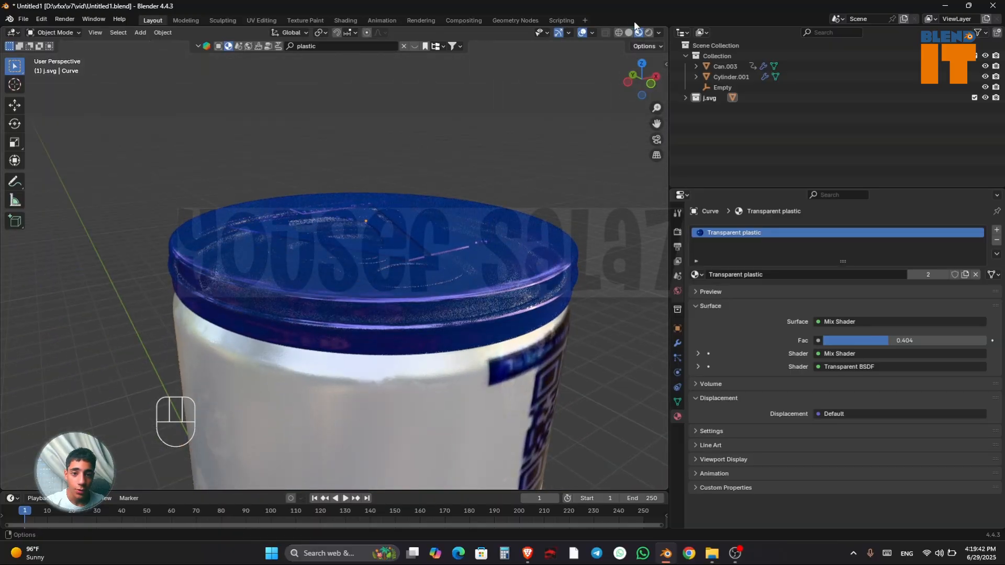
left_click(651, 33)
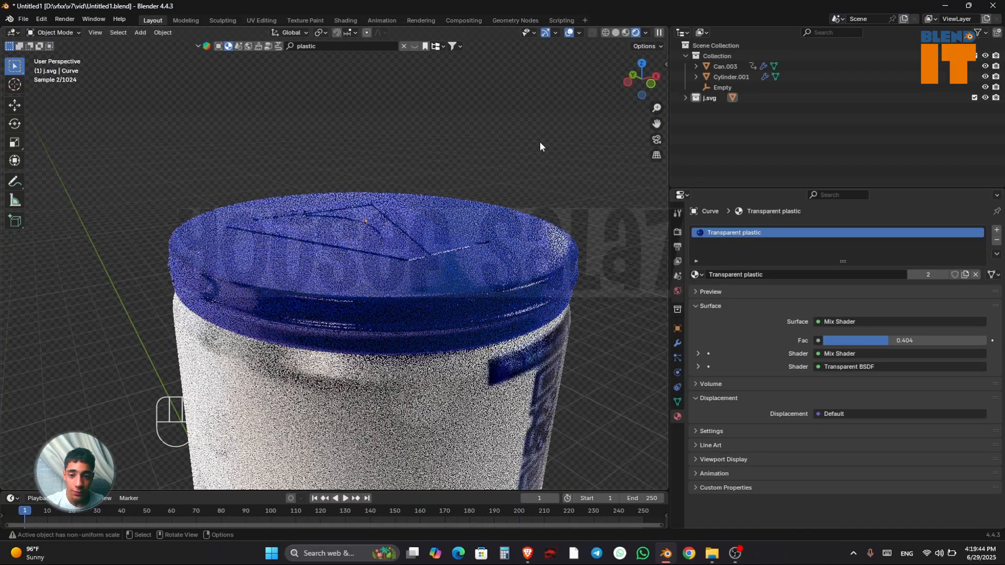
Step: Fine-tune the logo's height along the Z axis so it sits close to the lid's surface
middle_click_drag(555, 150, 390, 290)
key("g")
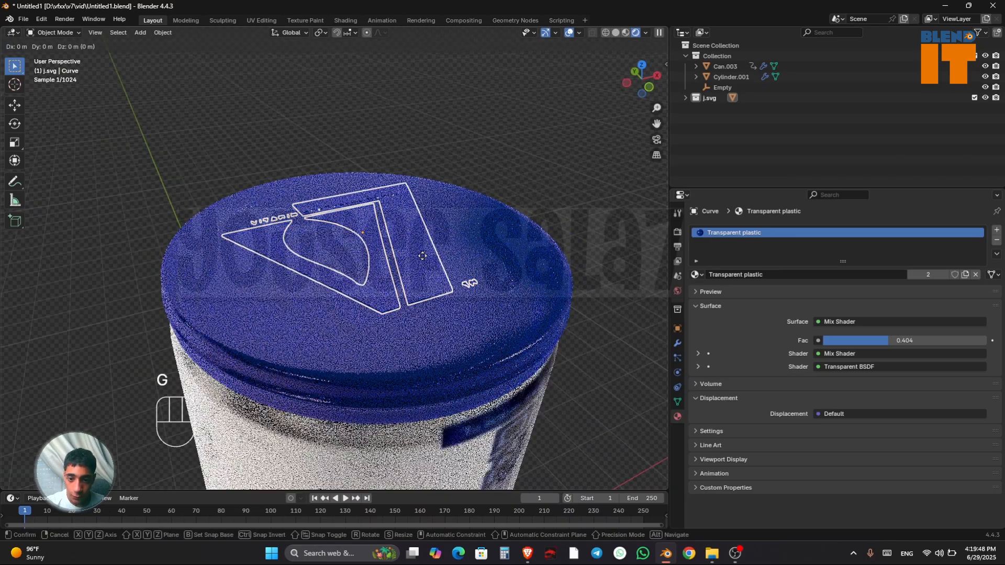
key("z")
key("shift")
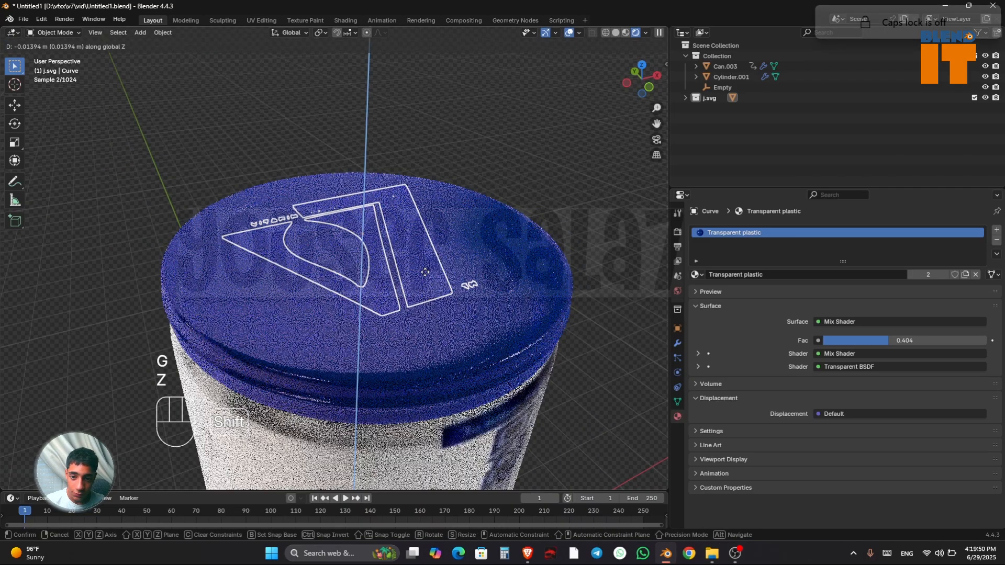
left_click(482, 180)
left_click_drag(647, 85, 657, 96)
left_click(433, 270)
left_click(433, 270)
key("g")
key("z")
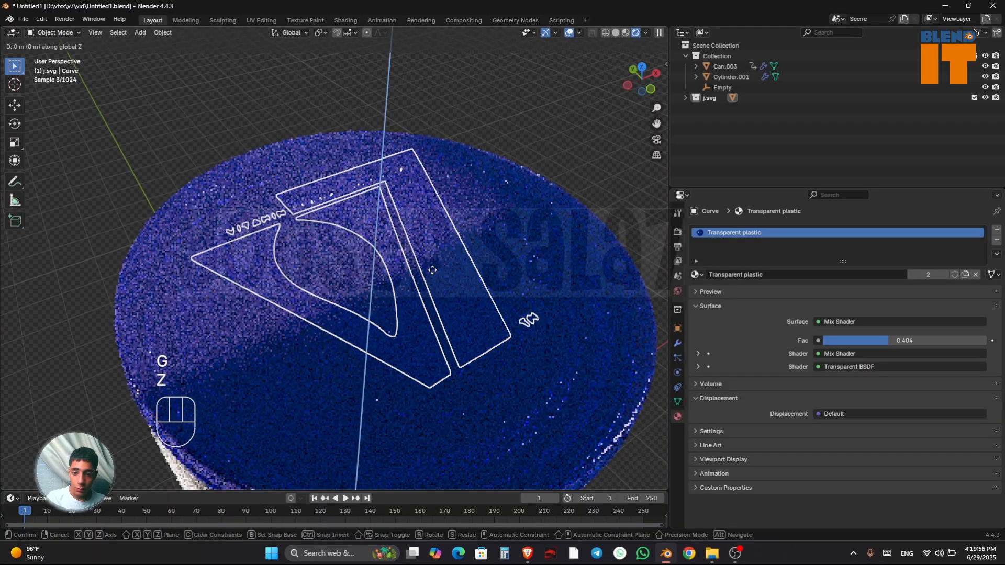
left_click(495, 131)
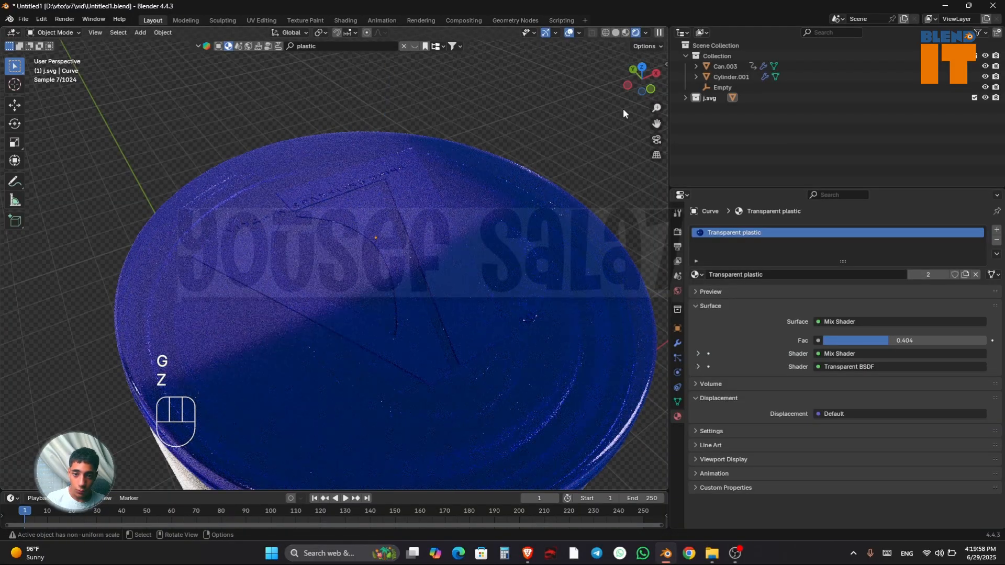
Step: Set the Transparent plastic material's Mix Shader factor to 0.542
left_click_drag(854, 336, 912, 336)
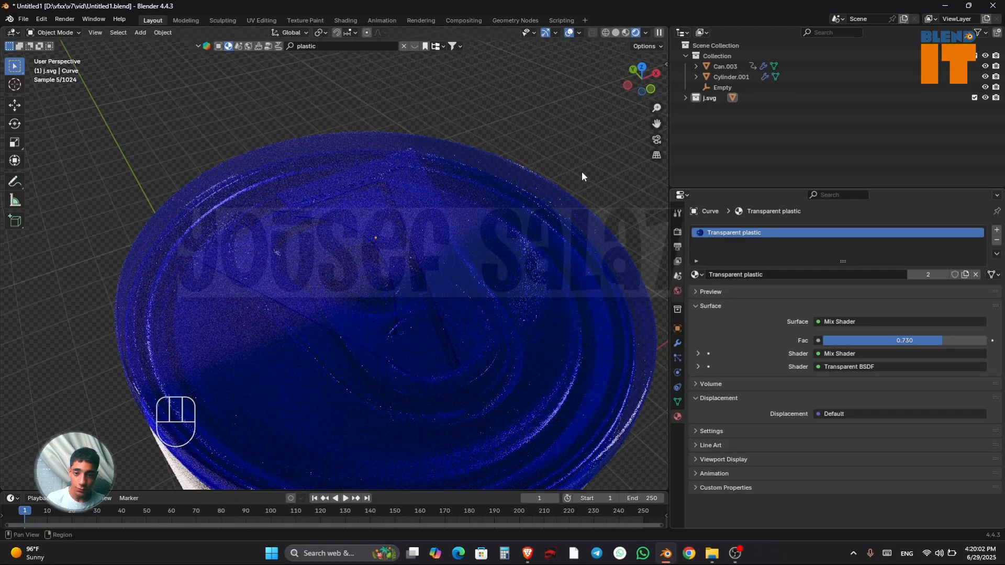
left_click_drag(656, 81, 631, 32)
left_click_drag(656, 108, 656, 136)
left_click_drag(908, 341, 878, 342)
mouse_move(642, 78)
left_mouse_down()
mouse_move(657, 74)
mouse_move(641, 99)
left_mouse_up()
Step: Scale the logo from the top view to fit within the lid
key("KP_7")
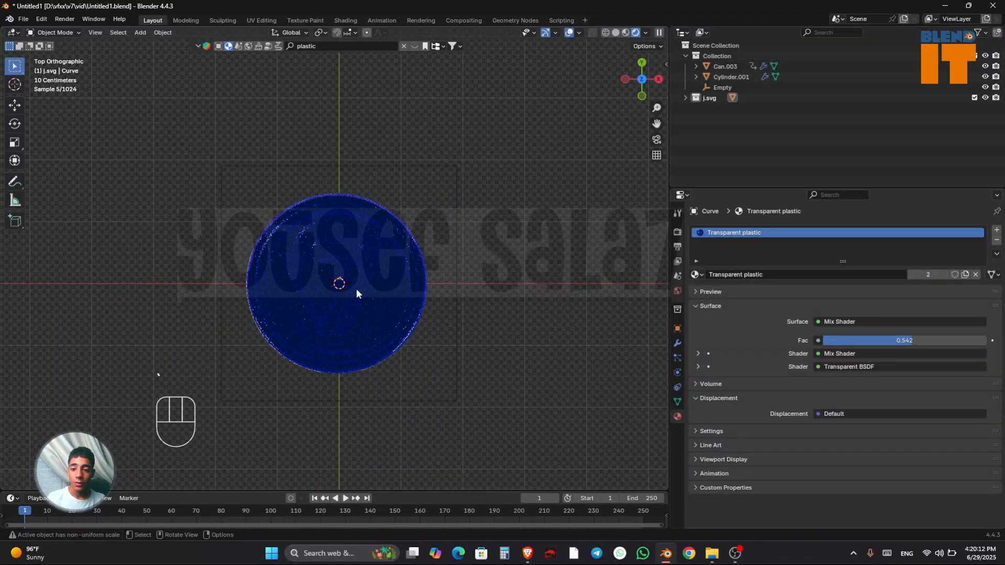
key("s")
left_click(503, 278, "shift")
Step: Duplicate the logo and the lid together, place the copies beside the can, and hide both copies
left_click(407, 284, "shift")
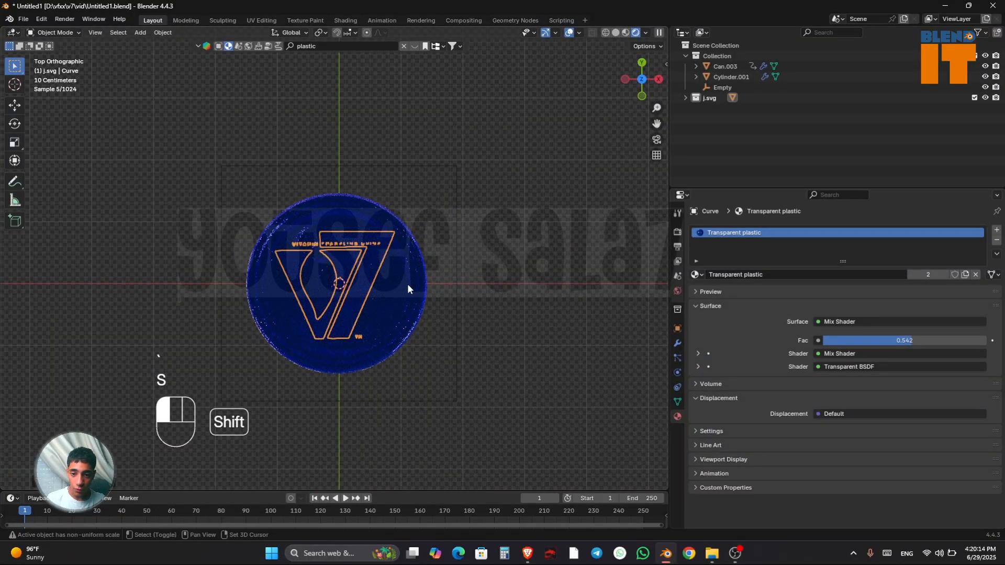
left_click(364, 281, "shift")
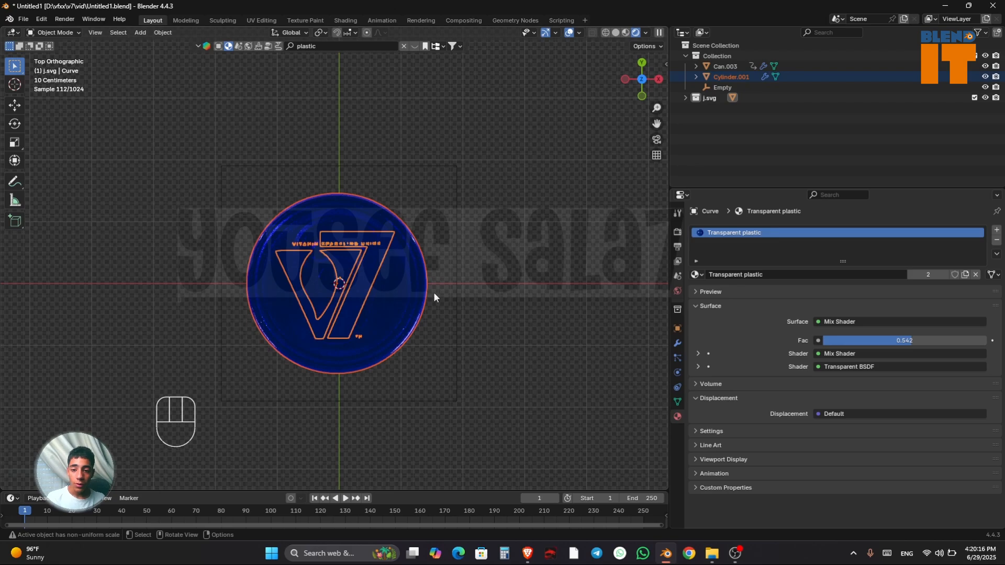
key("shift+d")
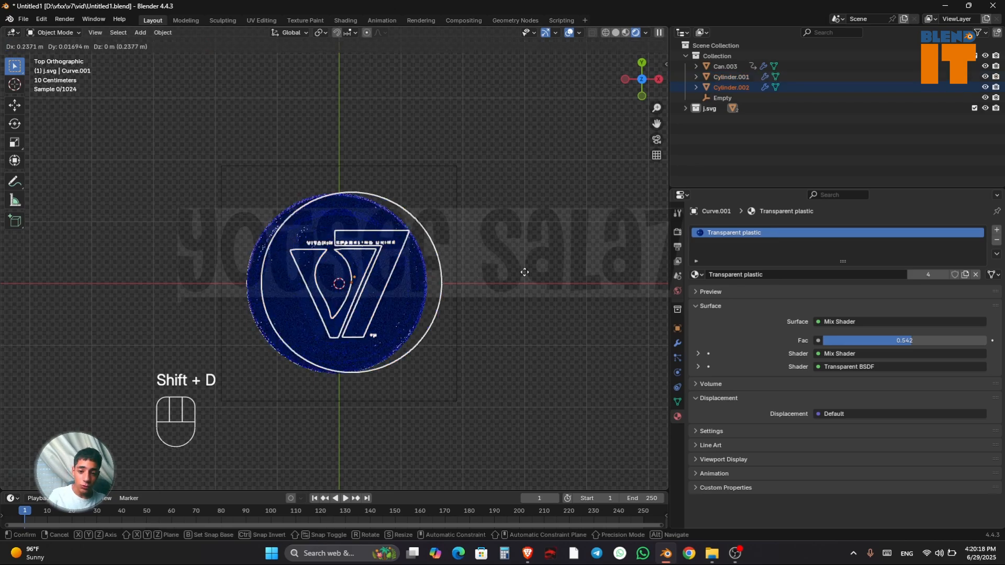
left_click(575, 228)
left_click(985, 87)
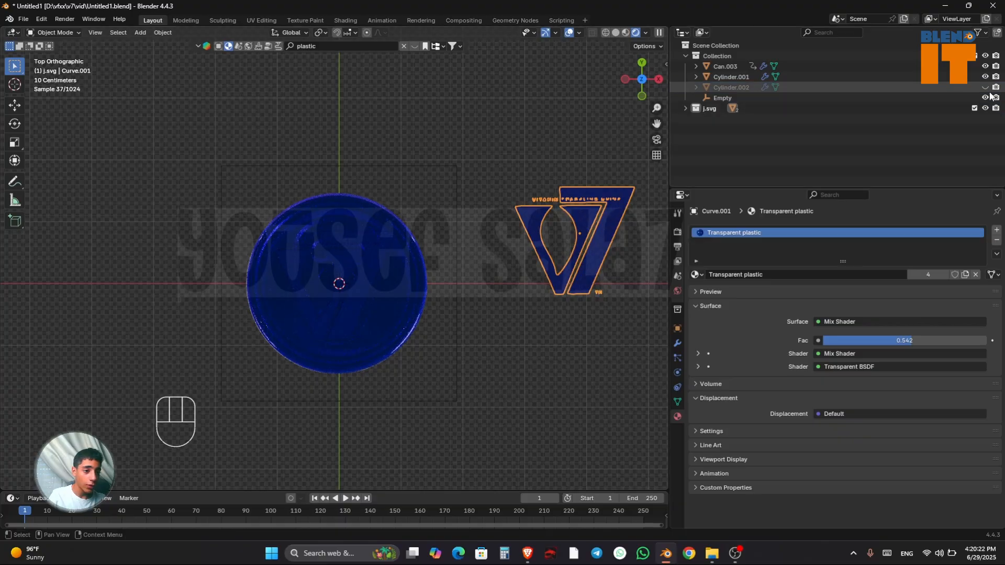
left_click(996, 87)
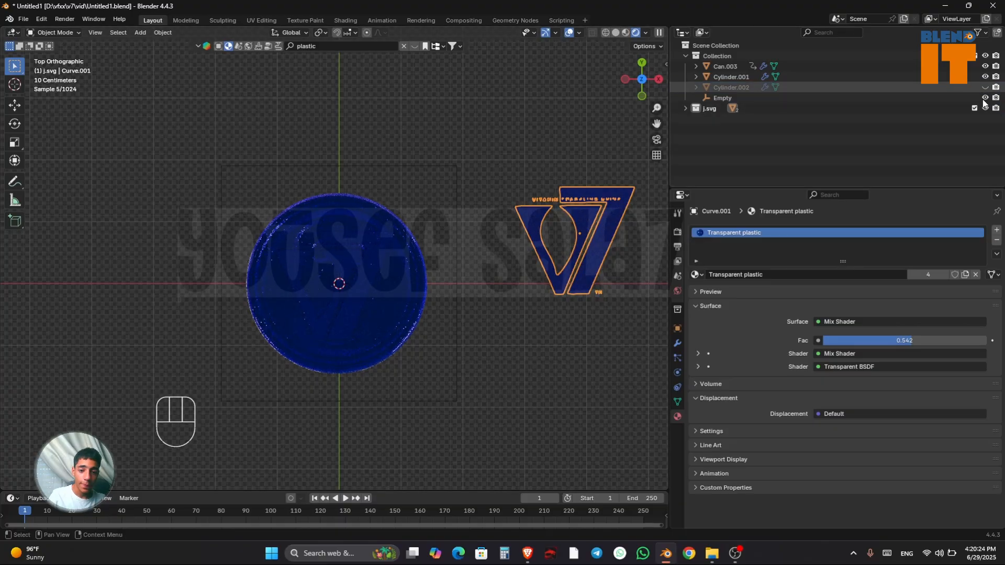
left_click(599, 211)
key("g")
key("h")
key("h")
Step: Join the original logo into the lid object, with the lid as the active object
left_click(349, 270)
key("ctrl")
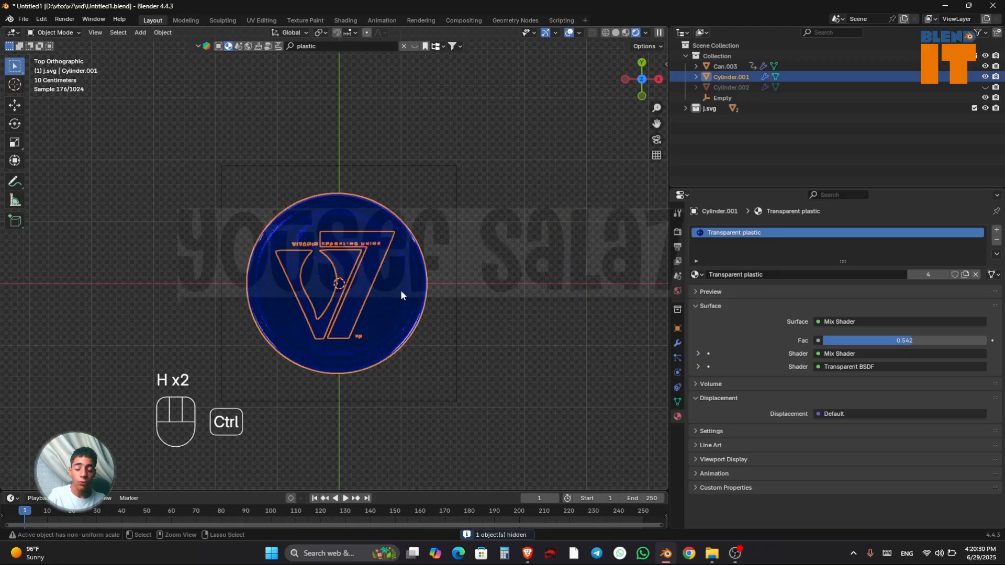
key("F4")
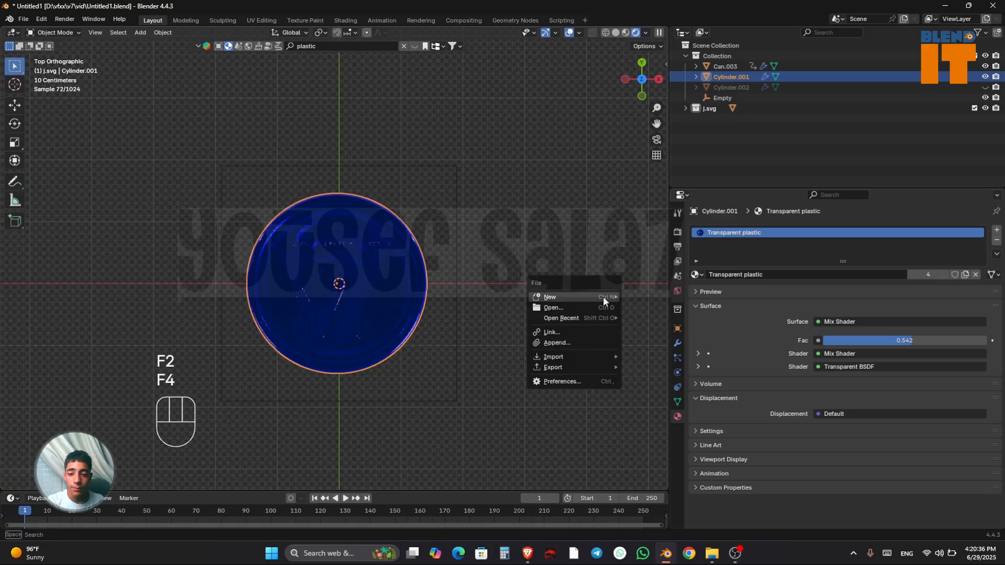
left_click(579, 168)
Step: Switch to solid shading and inspect how the joined logo looks on the lid
left_click_drag(642, 79, 694, 11)
mouse_move(642, 121)
left_mouse_down()
mouse_move(641, 92)
mouse_move(640, 102)
left_mouse_up()
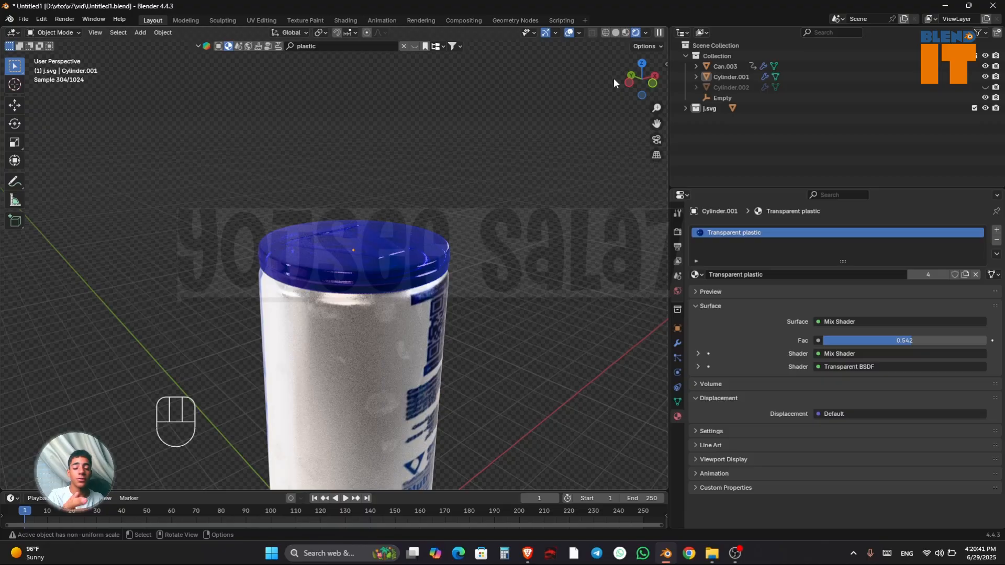
left_click(616, 32)
left_click_drag(652, 86, 629, 127)
scroll(537, 232, "up", 6)
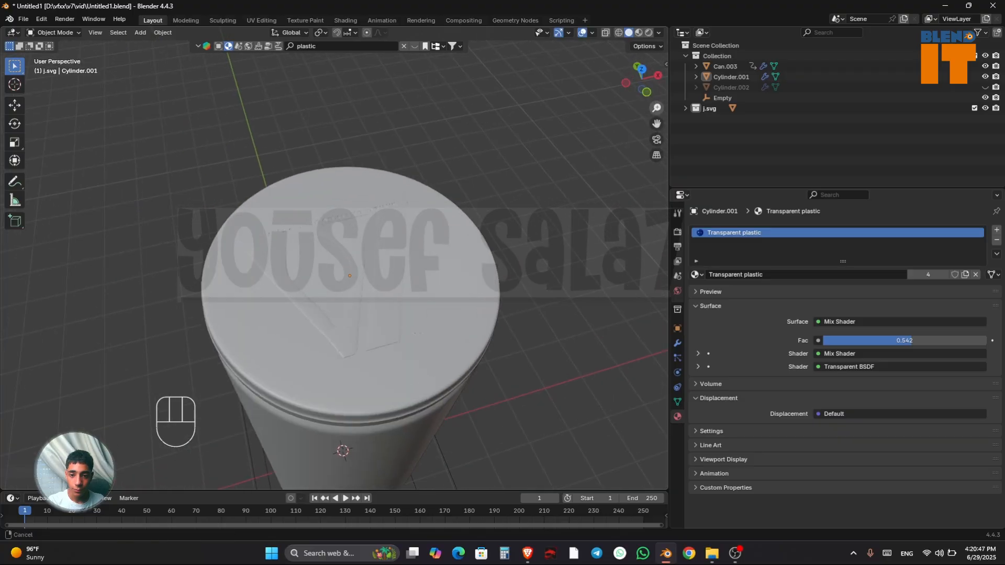
Step: Undo the join so the logo and the lid are separate objects
key("ctrl+z")
key("ctrl+z")
key("ctrl+z")
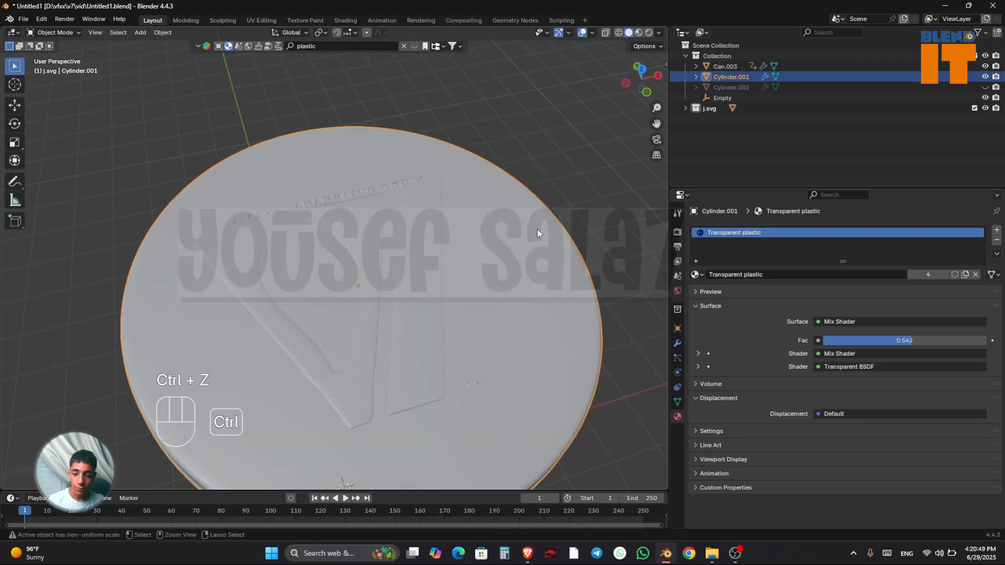
key("ctrl+z")
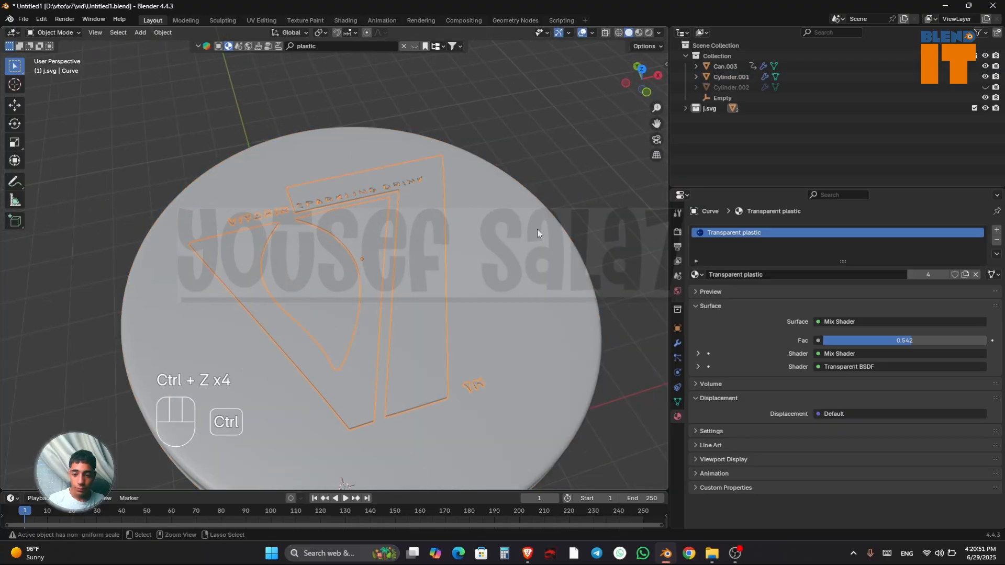
Step: Try to join the lid and the logo again, and check the logo's mesh in Edit Mode
left_click(522, 275)
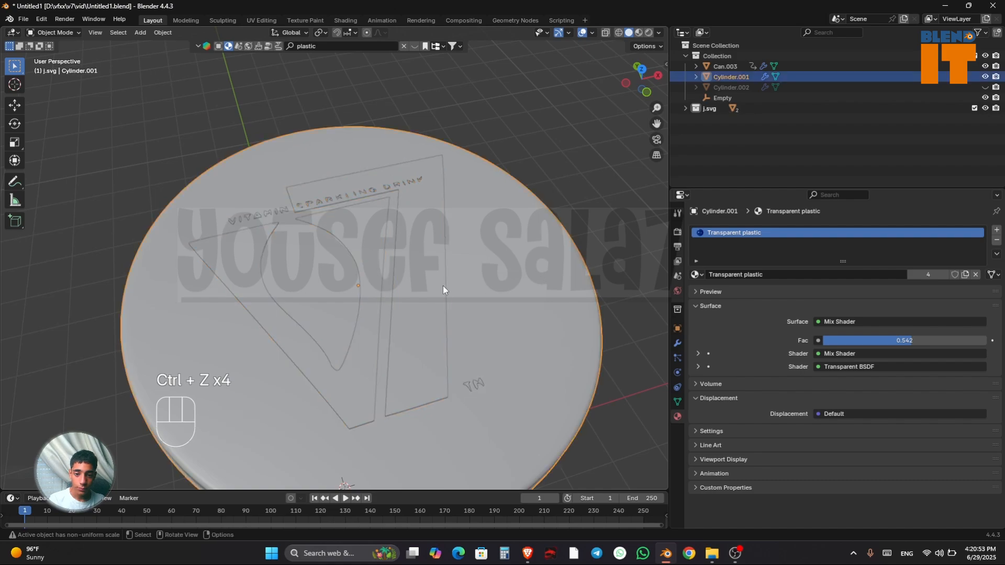
key("Caps_Lock")
left_click(425, 295)
key("ctrl+j")
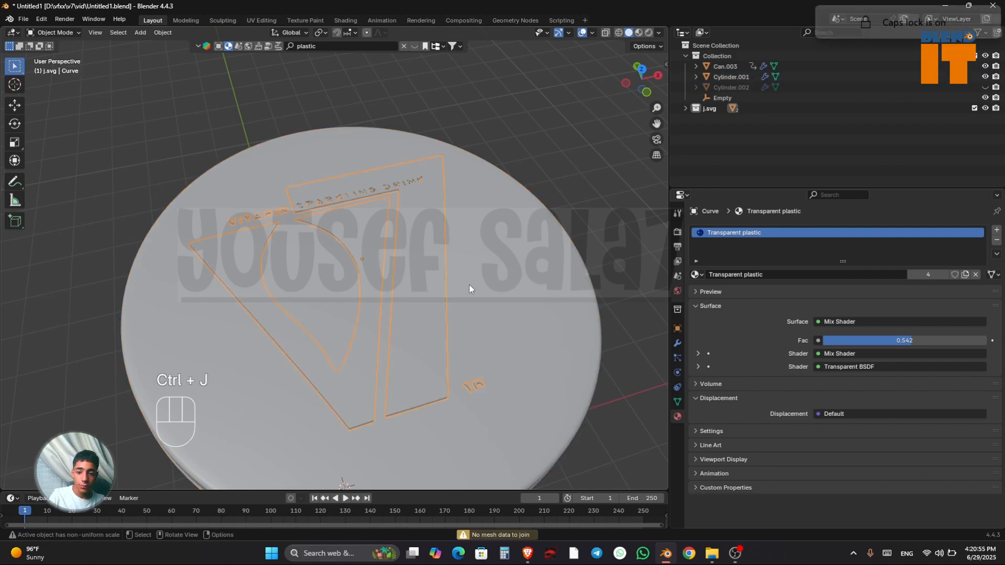
left_click(516, 319)
key("Tab")
key("Tab")
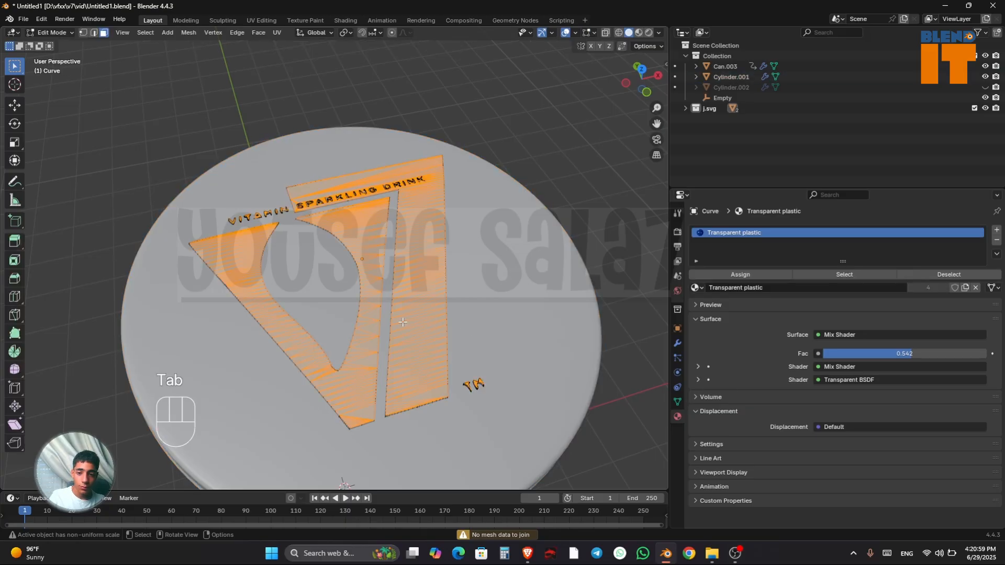
key("Tab")
key("Tab")
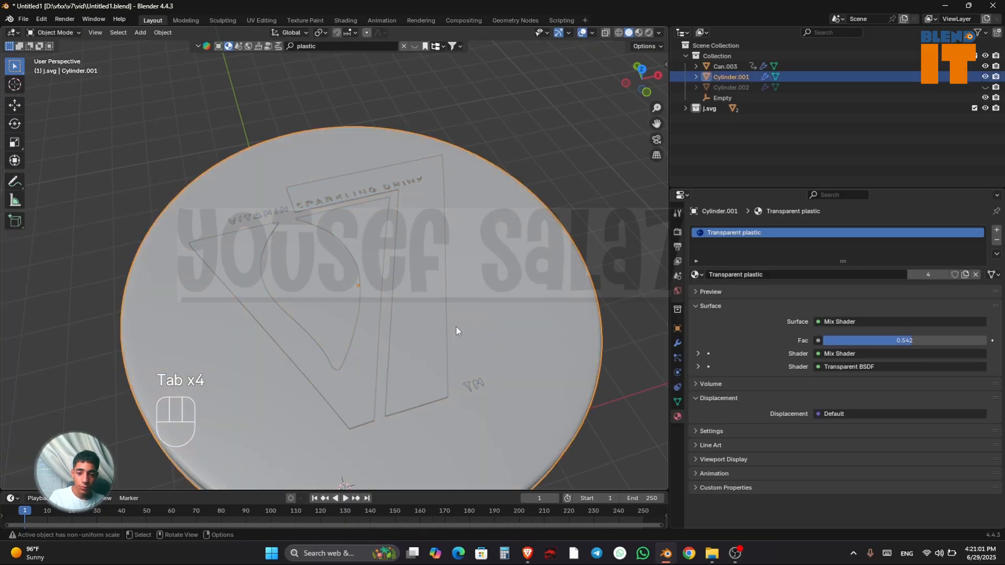
Step: Try joining the lid into the logo object with the logo active, inspect the lid's shape, and undo the join
left_click(432, 335, "shift")
key("ctrl+j")
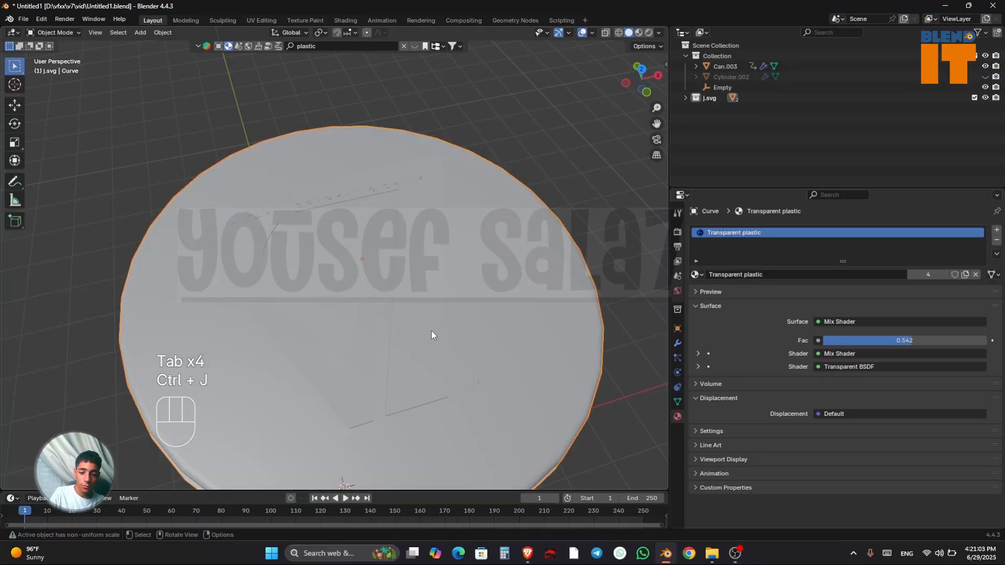
left_click_drag(641, 79, 590, 146)
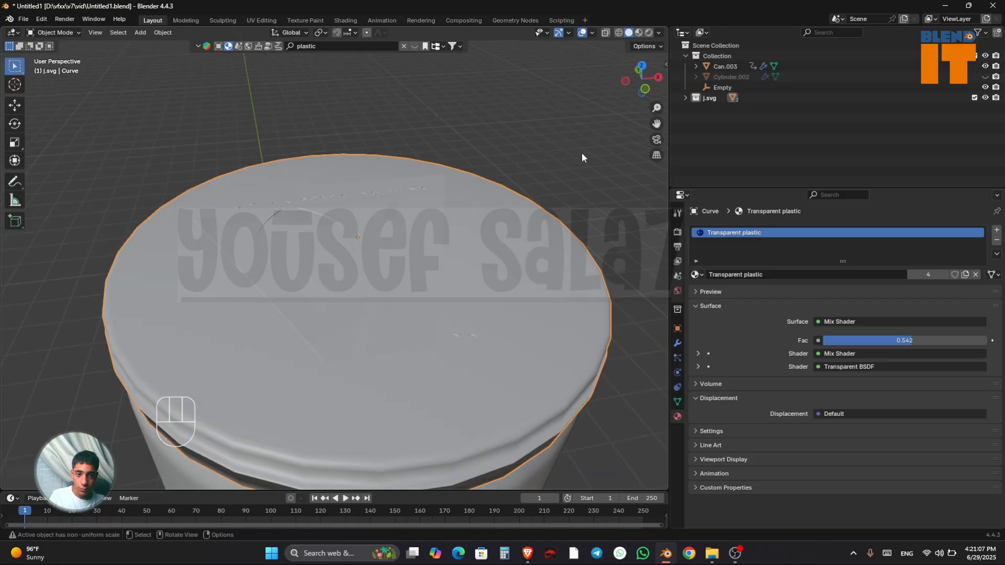
left_click_drag(657, 108, 657, 157)
key("grave")
middle_click_drag(628, 138, 551, 192)
key("ctrl+z")
key("ctrl+z")
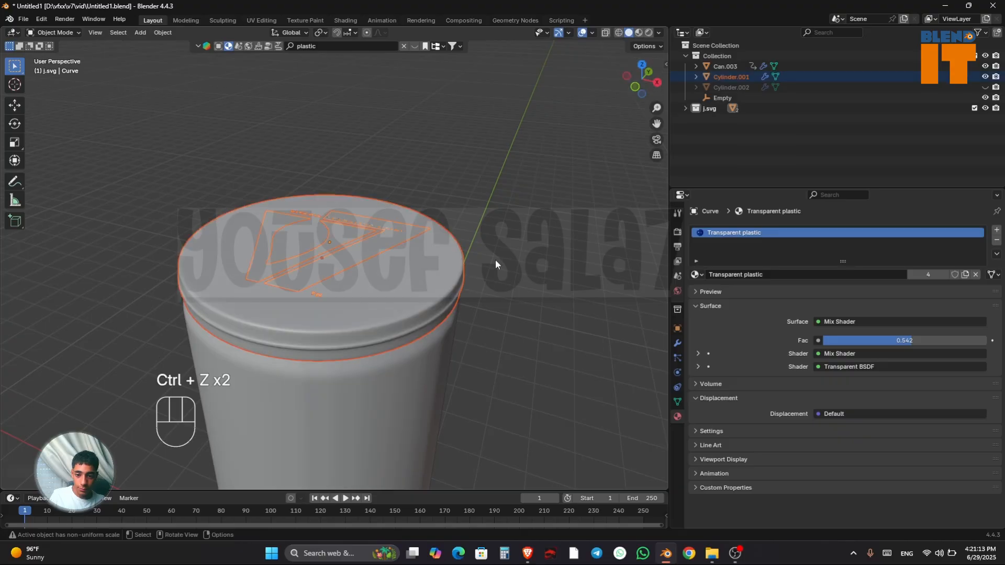
Step: Apply the lid's Subdivision and Smooth by Angle modifiers
left_click(679, 341)
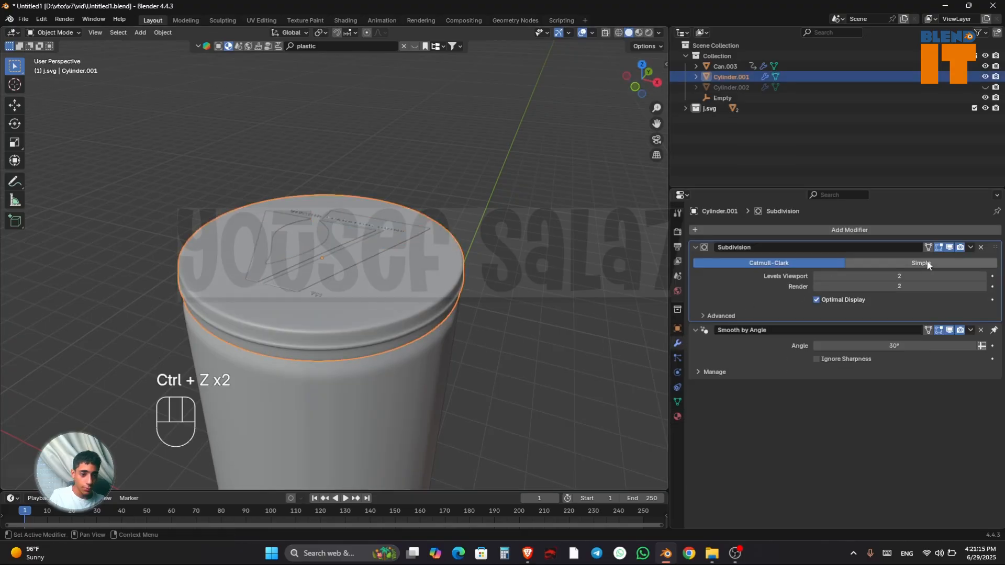
key("ctrl+a")
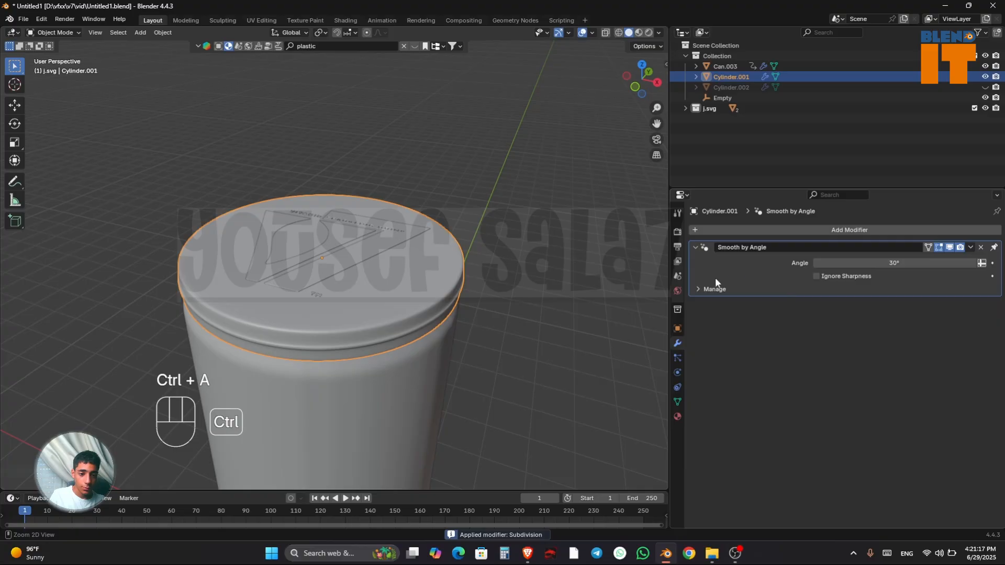
key("ctrl+a")
Step: Join the lid into the logo object, with the logo as the active object
left_click(388, 246)
left_click(402, 272)
left_click(382, 244, "shift")
key("ctrl+j")
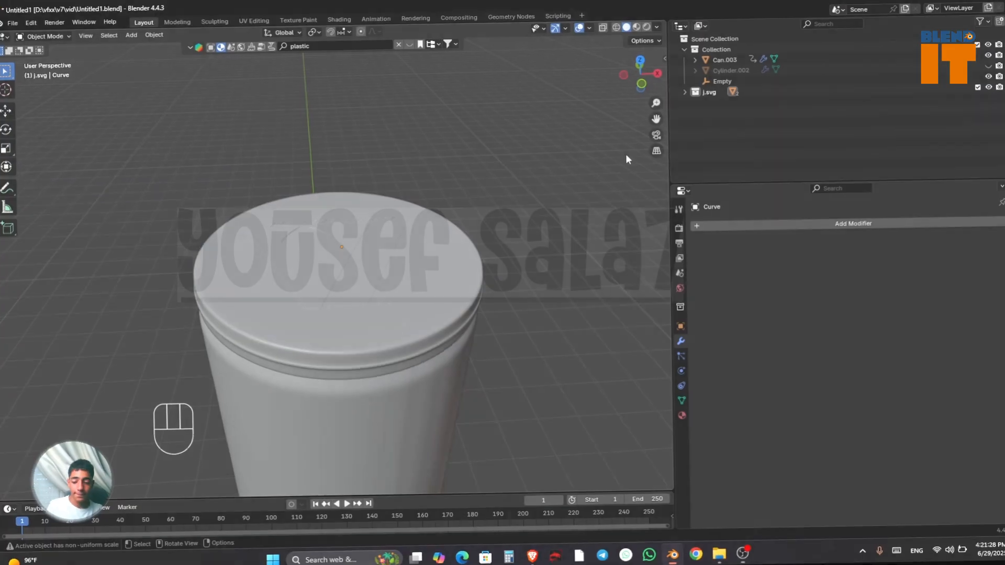
key("F4")
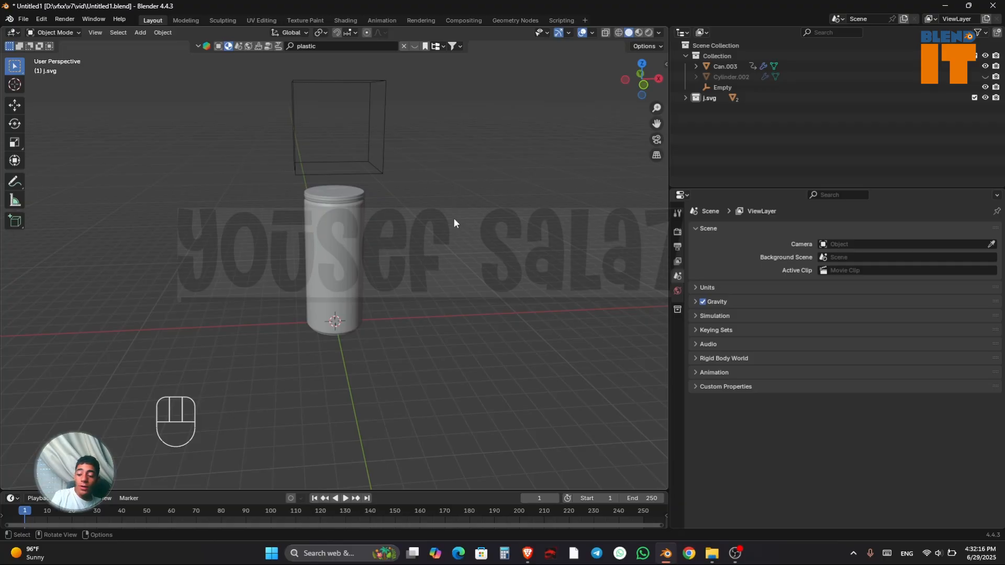
Step: Add a camera to the scene and switch the viewport to look through it
key("shift+a")
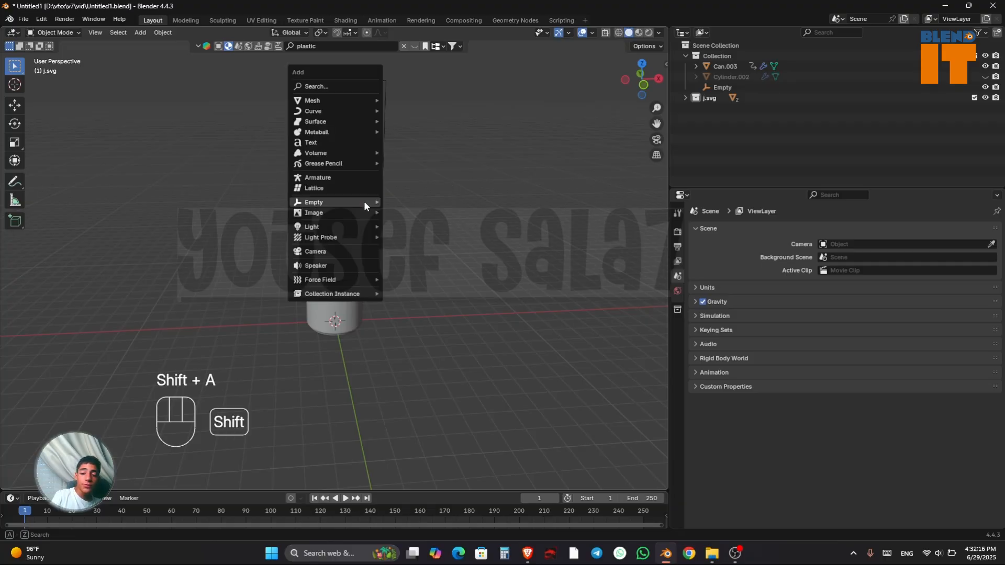
left_click(334, 252)
left_click(657, 141)
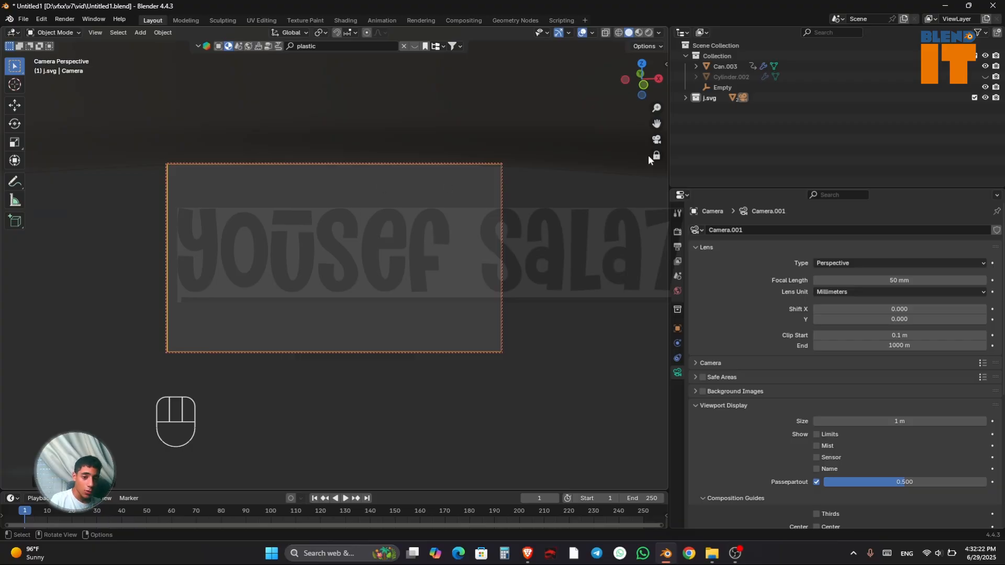
Step: Set the camera's passepartout opacity to 0.8 in its viewport display settings
scroll(896, 421, "down", 5)
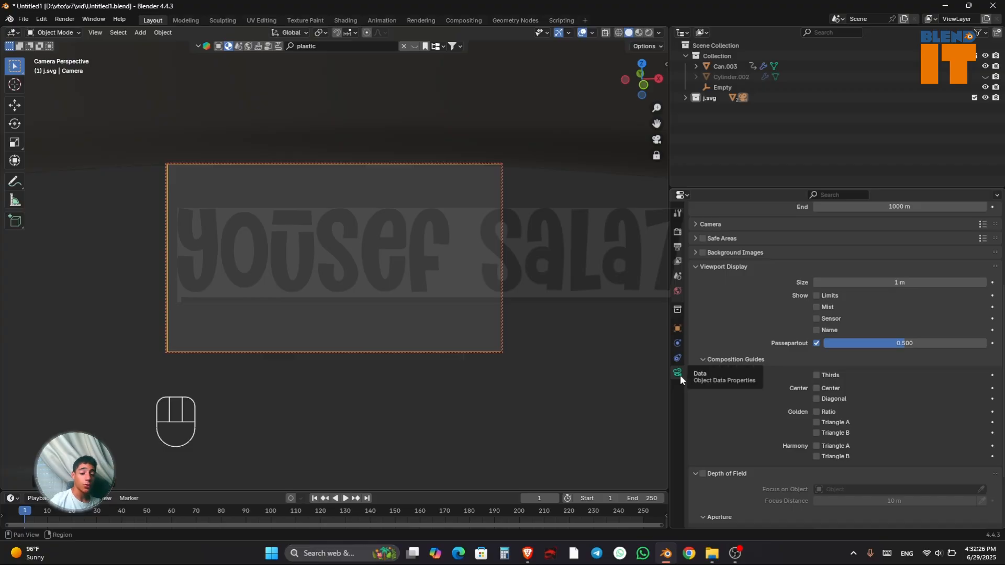
scroll(750, 412, "down", 3)
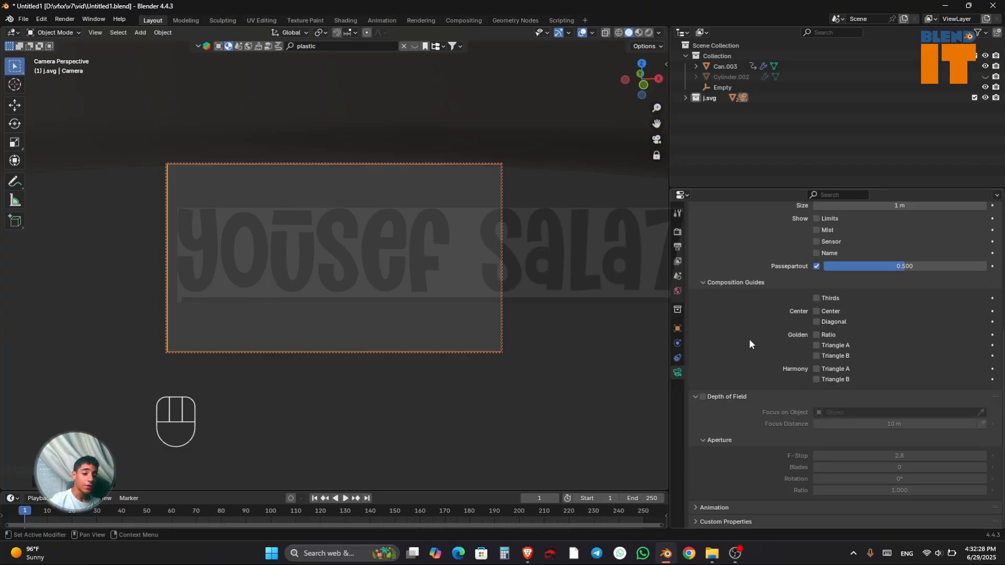
scroll(750, 338, "up", 8)
scroll(712, 391, "down", 1)
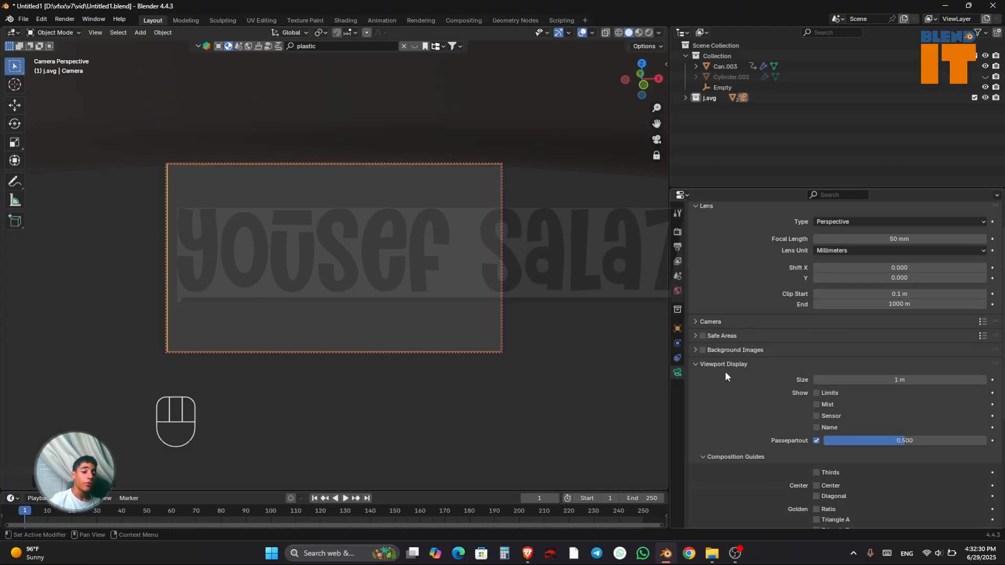
key("F4")
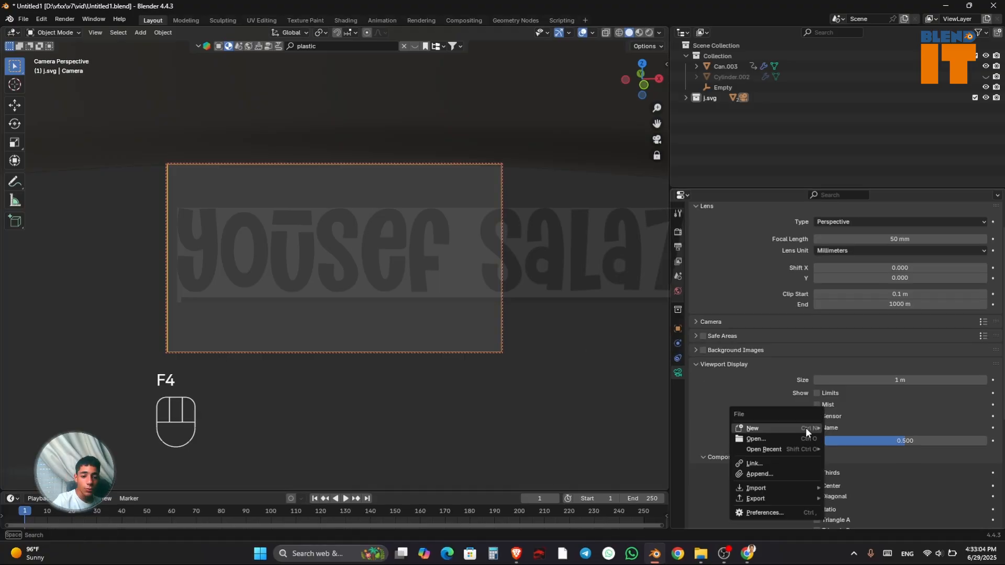
key("q")
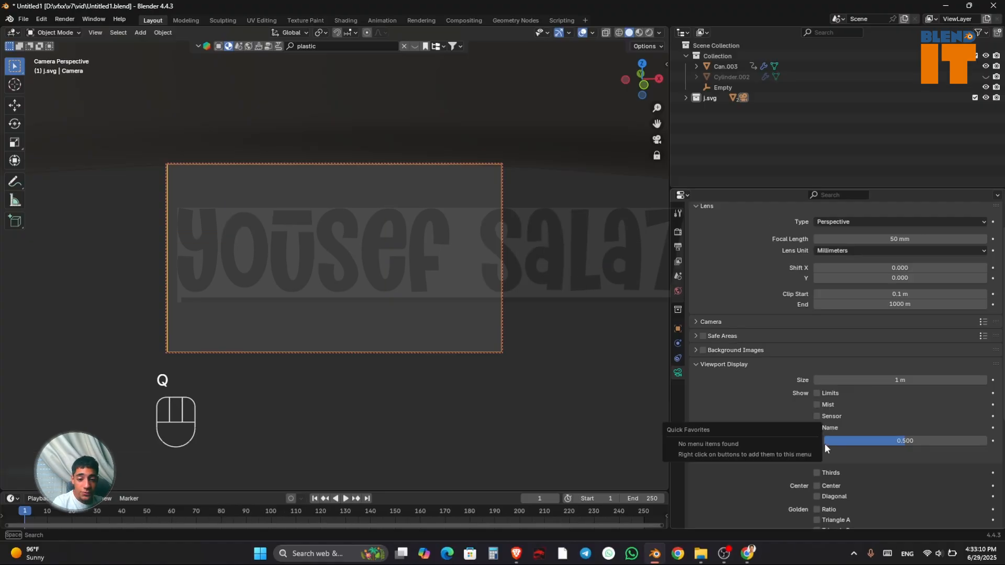
double_click(843, 372)
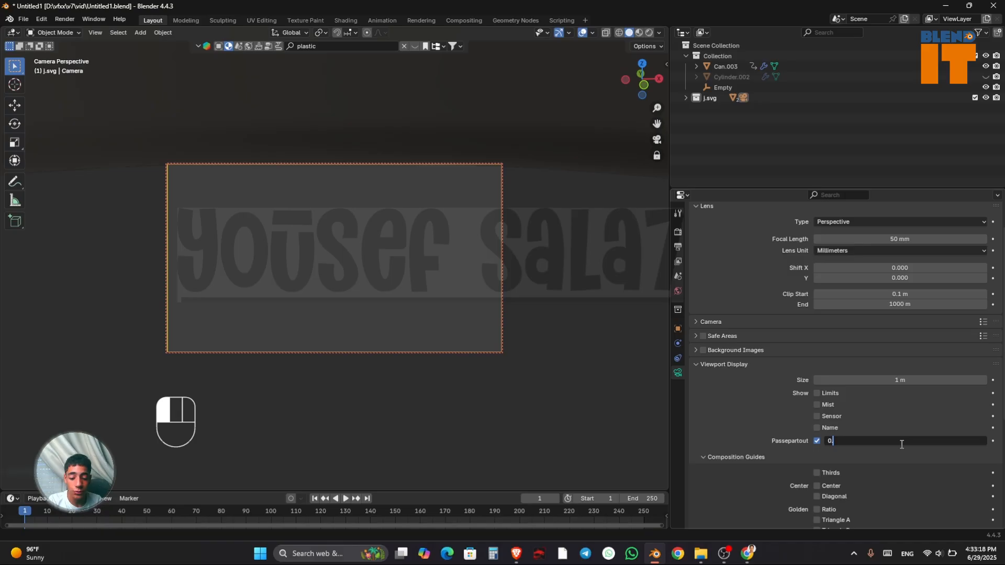
key("Return")
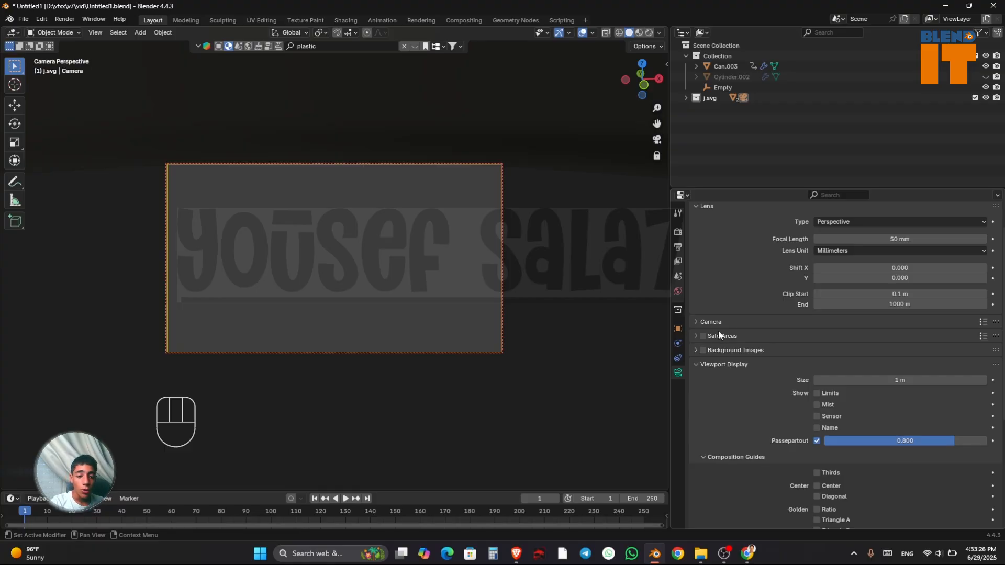
Step: Set the camera's location to X about -1.74 m, Y -20 m and Z about 10.4 m to bring the can into frame
key("n")
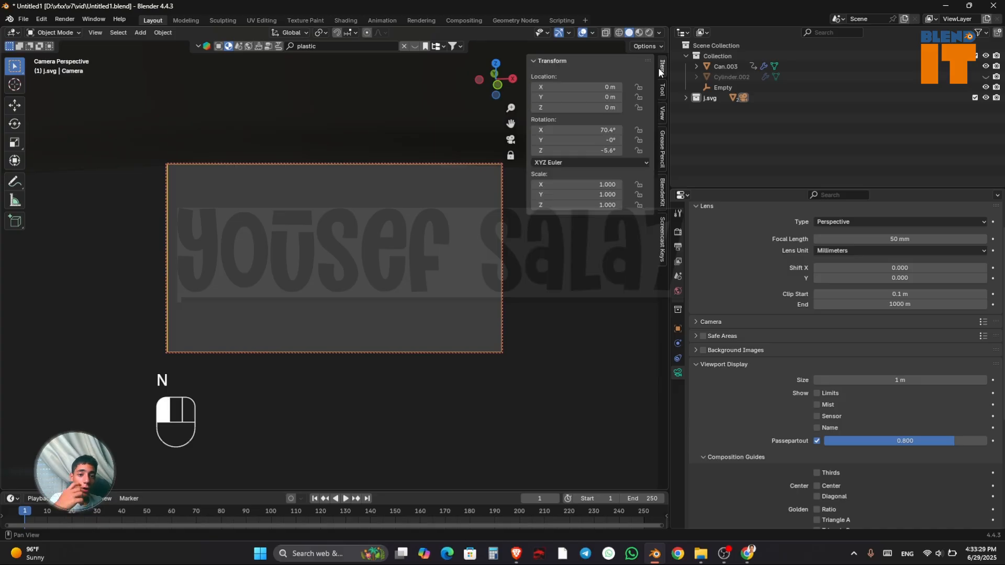
left_click(580, 97)
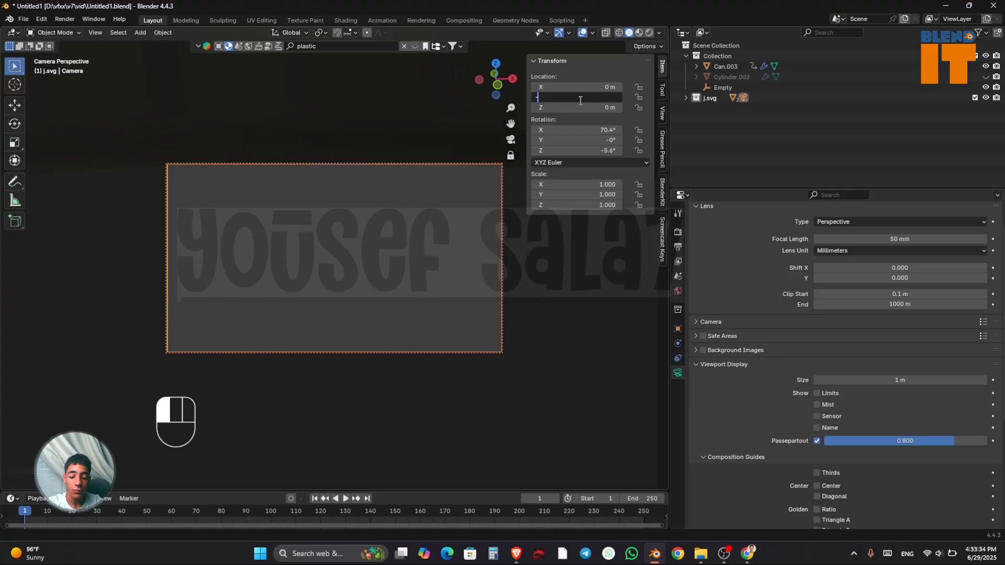
key("Return")
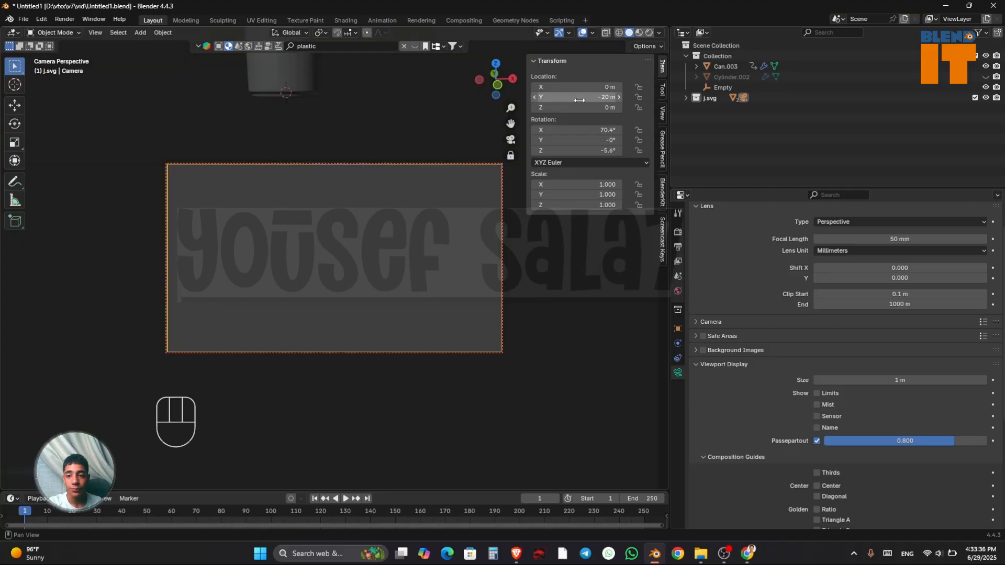
left_click_drag(510, 124, 503, 251)
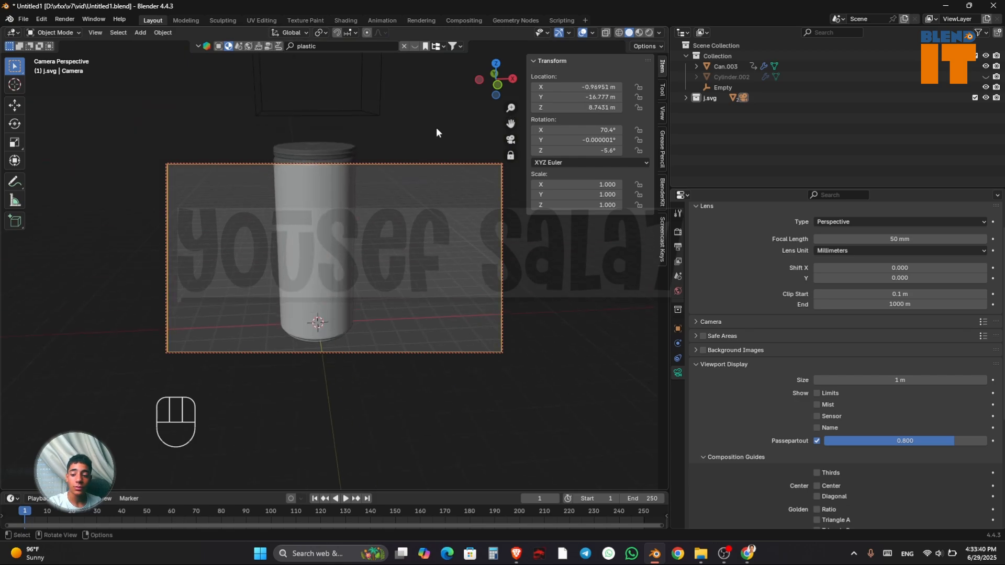
key("ctrl+z")
left_click_drag(576, 108, 668, 108)
left_click_drag(576, 87, 477, 413)
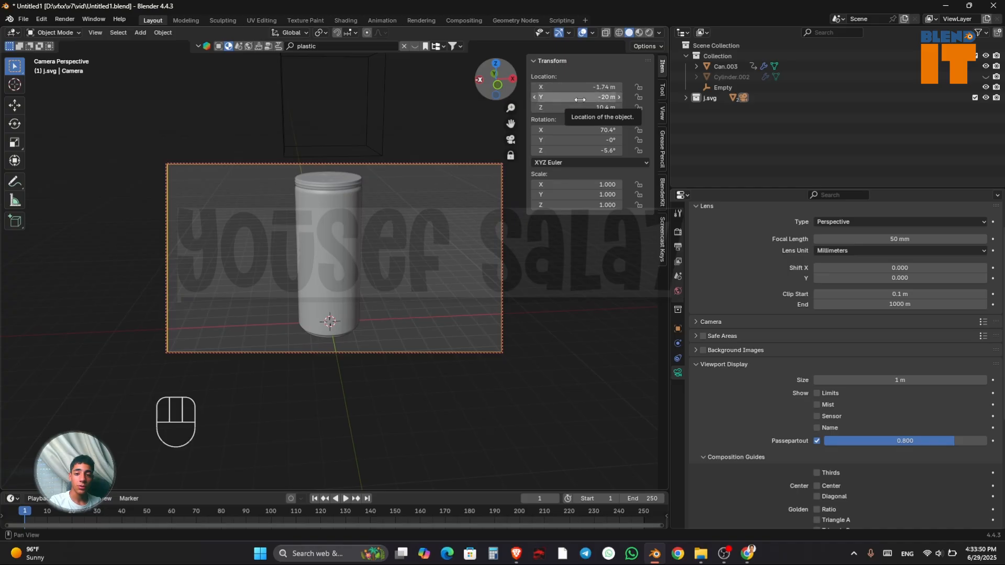
Step: Turn the camera to face the can from the front, clearing its rotation and setting the X rotation to 90°
left_click_drag(503, 88, 414, 130)
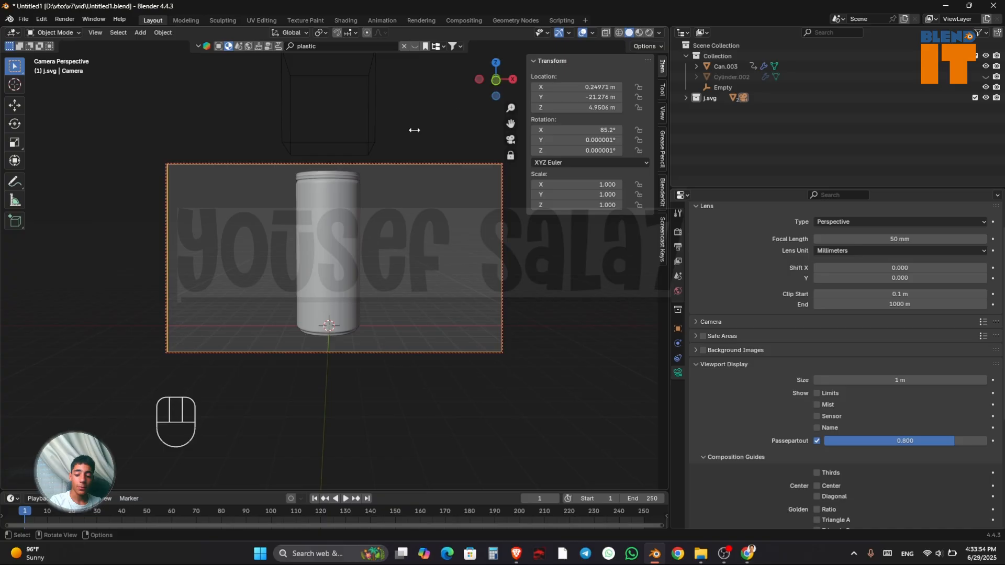
key("alt+r")
left_click_drag(510, 108, 511, 194)
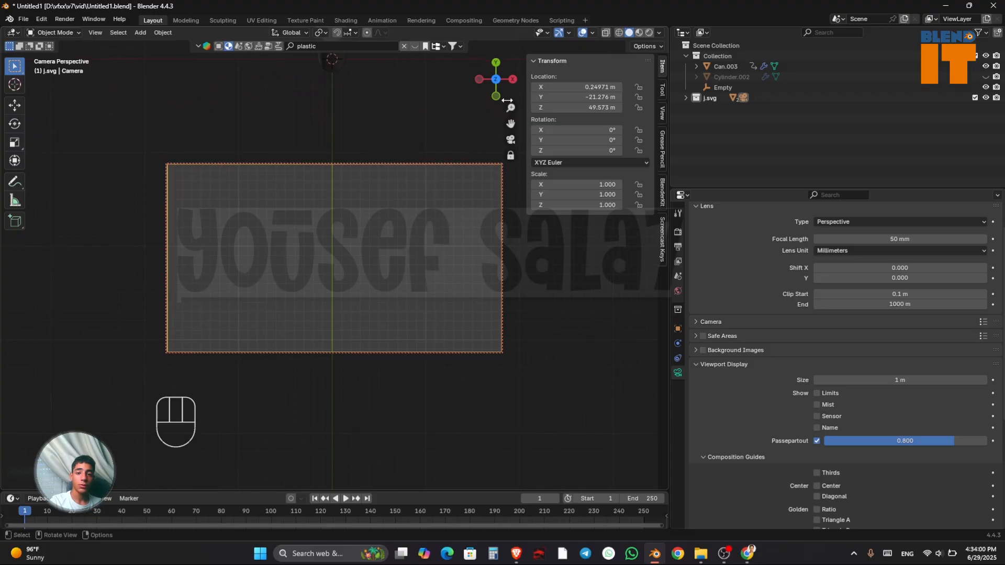
left_click_drag(576, 139, 623, 130)
key("ctrl+z")
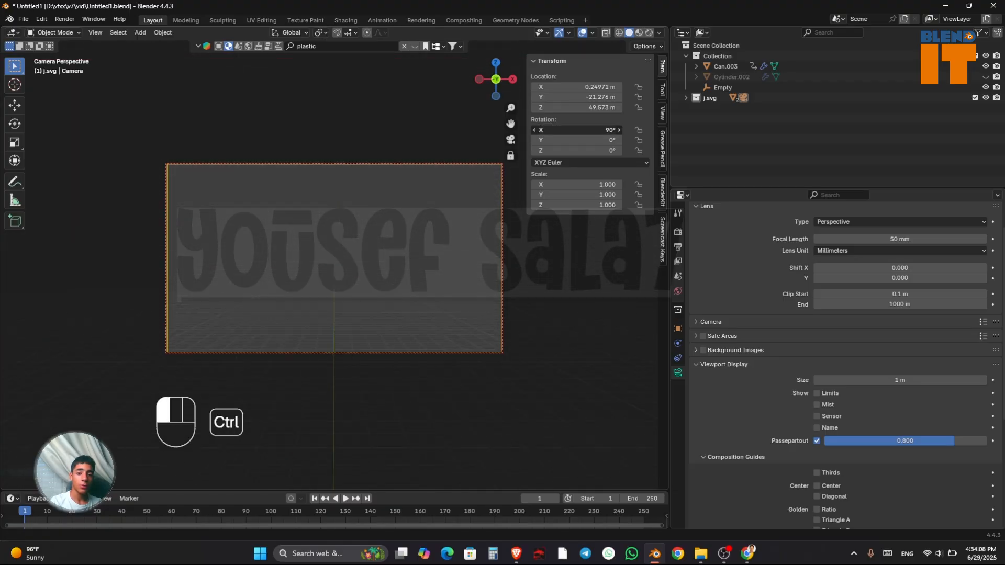
Step: Center the can in the camera frame by moving the camera to about X -0.108 m, Y -26.1 m, Z 3.36 m
left_click_drag(511, 124, 506, 63)
left_click_drag(582, 108, 512, 419)
mouse_move(578, 87)
left_mouse_down()
mouse_move(604, 87)
mouse_move(594, 87)
left_mouse_up()
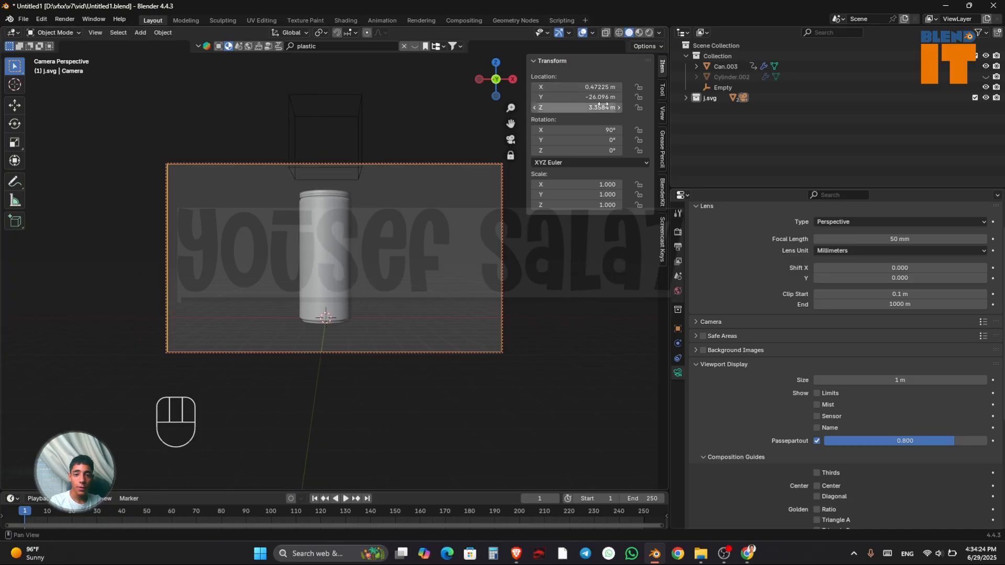
mouse_move(577, 87)
left_mouse_down()
mouse_move(525, 431)
mouse_move(545, 424)
mouse_move(564, 90)
left_mouse_up()
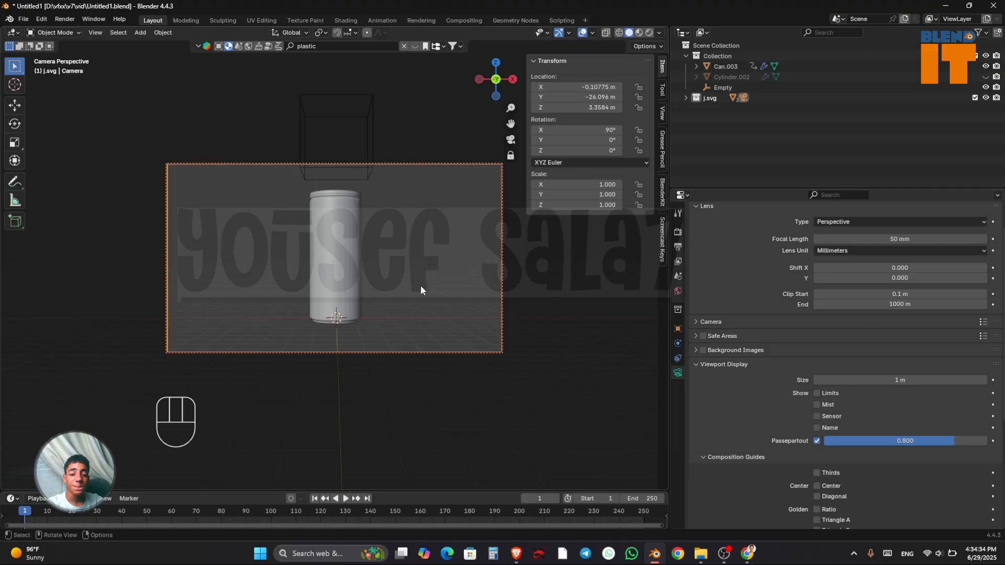
Step: Add a Plain Axes empty at the world origin
left_click(678, 375)
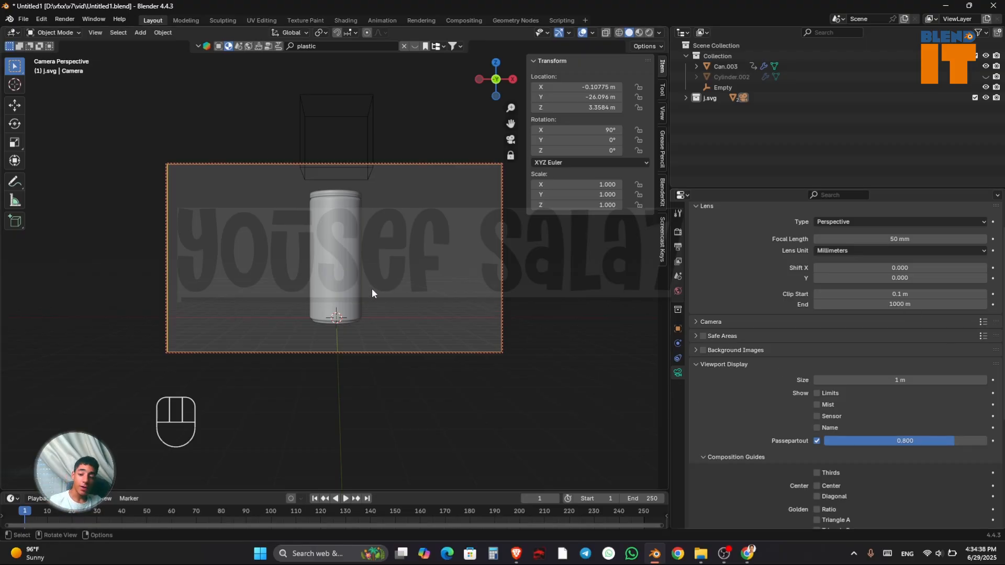
key("shift+a")
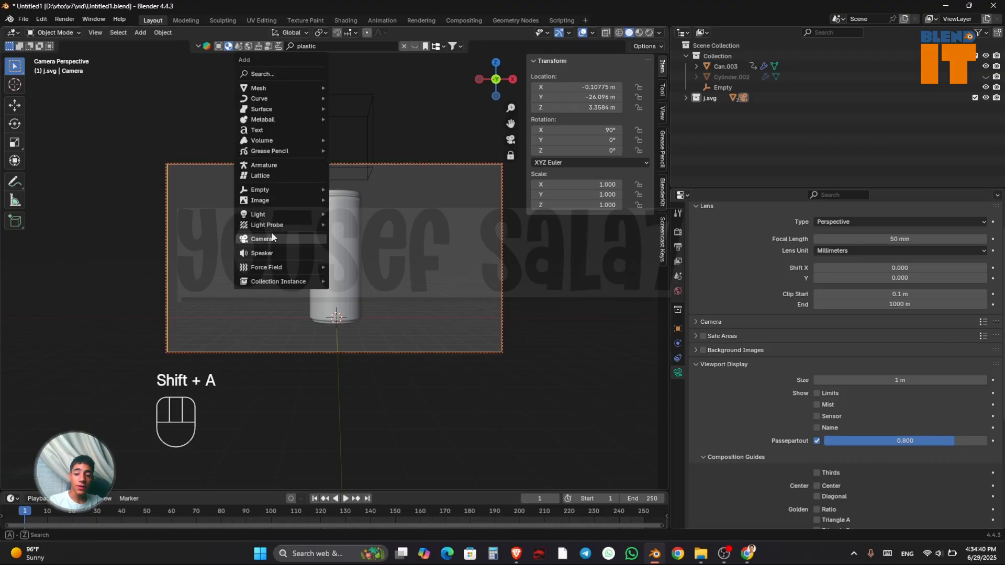
mouse_move(260, 215)
mouse_move(266, 189)
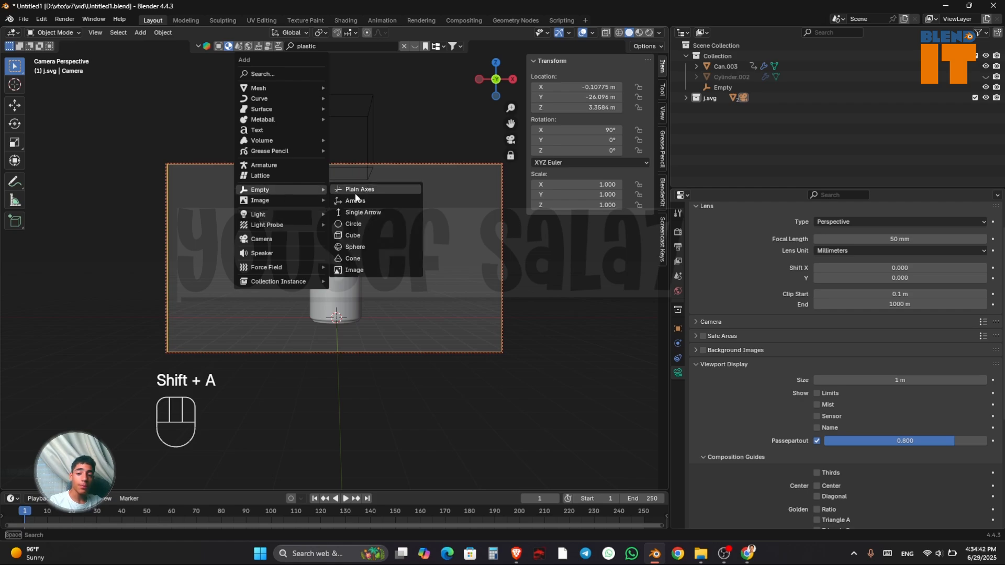
left_click(359, 190)
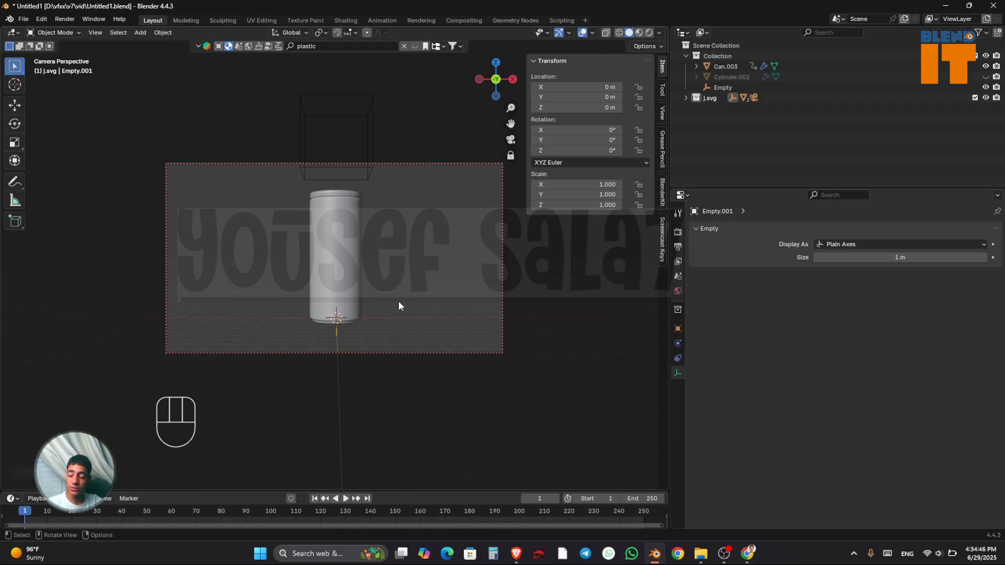
Step: Unlock the camera from the view and scale the empty to about 1.932 in the right orthographic view
left_click(511, 156)
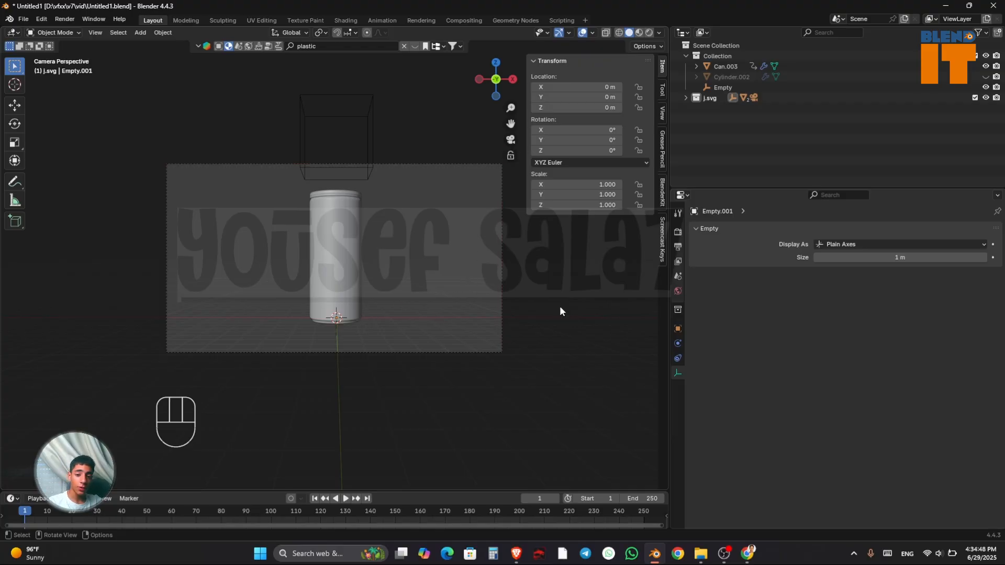
key("grave")
left_click(579, 306)
left_click_drag(510, 108, 511, 251)
left_click_drag(511, 123, 397, 4)
scroll(414, 239, "up", 10)
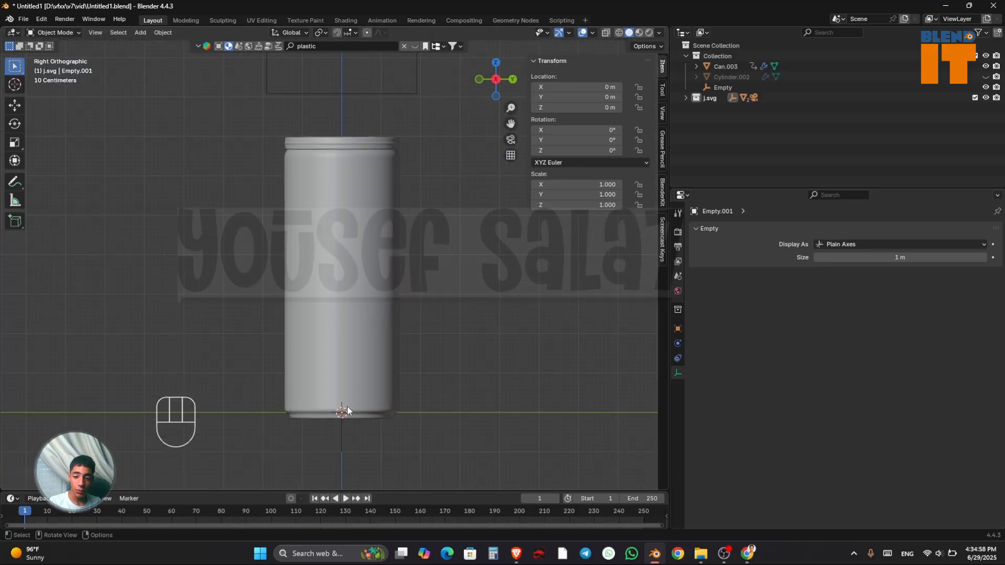
left_click(347, 411)
left_click(350, 413)
key("s")
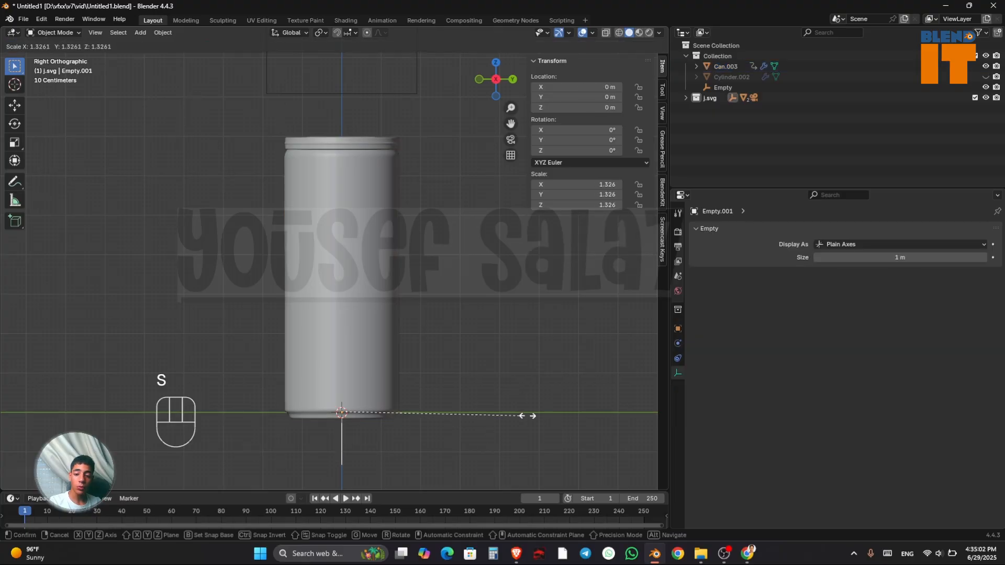
Step: Move the empty up to about Z 3.19 m and forward to about Y -1.52 m, at the can's front surface
key("g")
key("z")
left_click(543, 287)
key("g")
key("y")
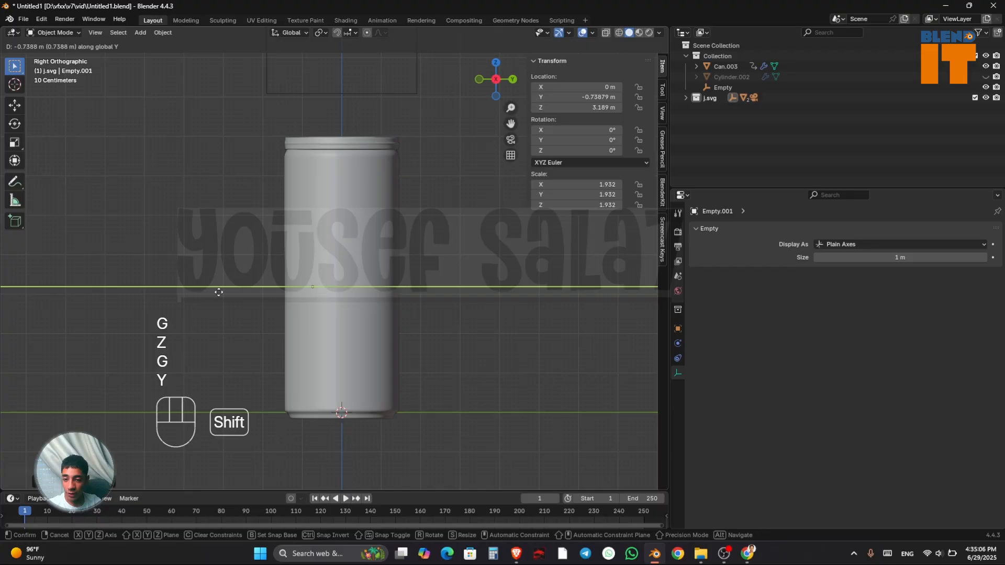
left_click(611, 267, "shift")
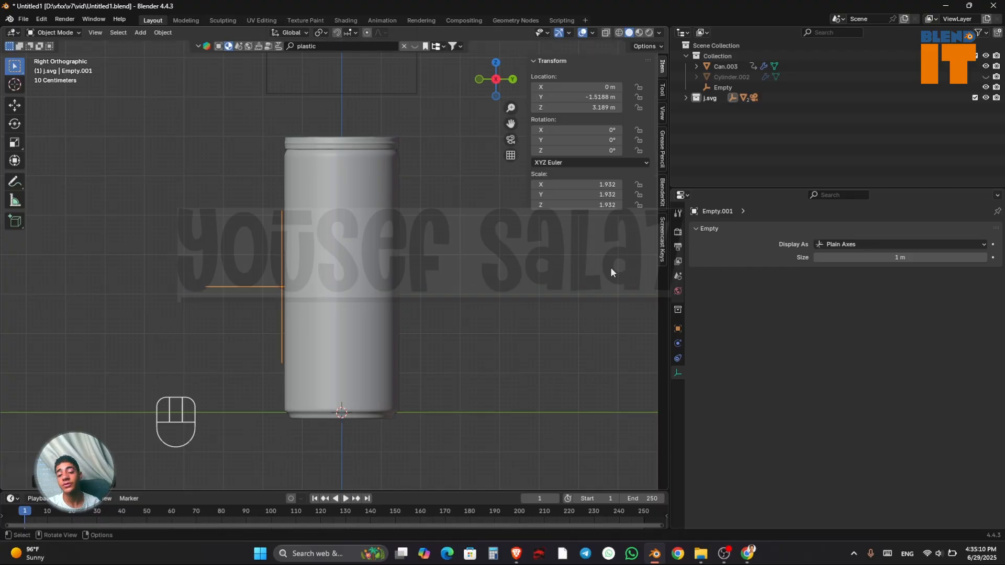
Step: Return to the camera view and lock the camera to the view again
left_click(511, 140)
left_click(511, 159)
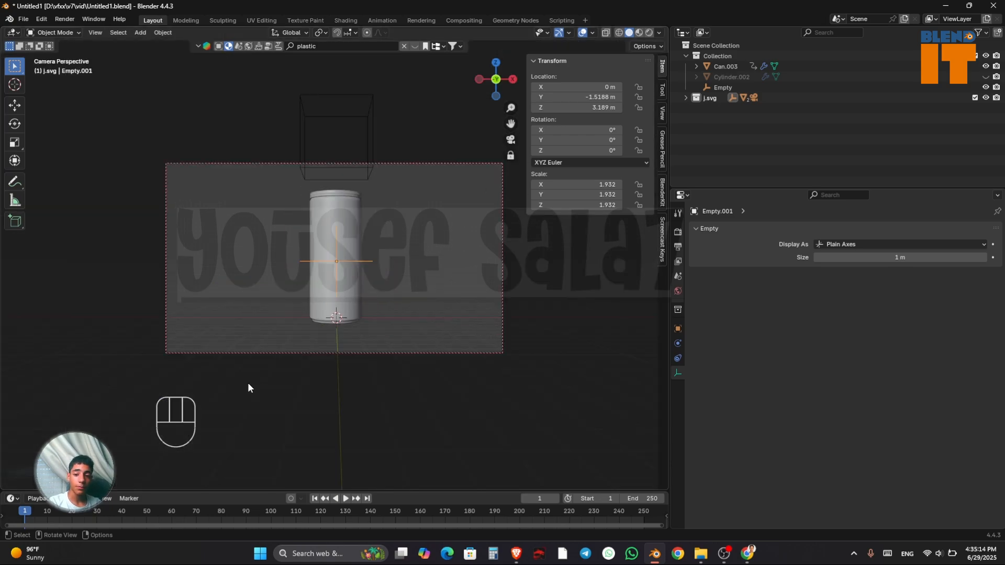
key("F4")
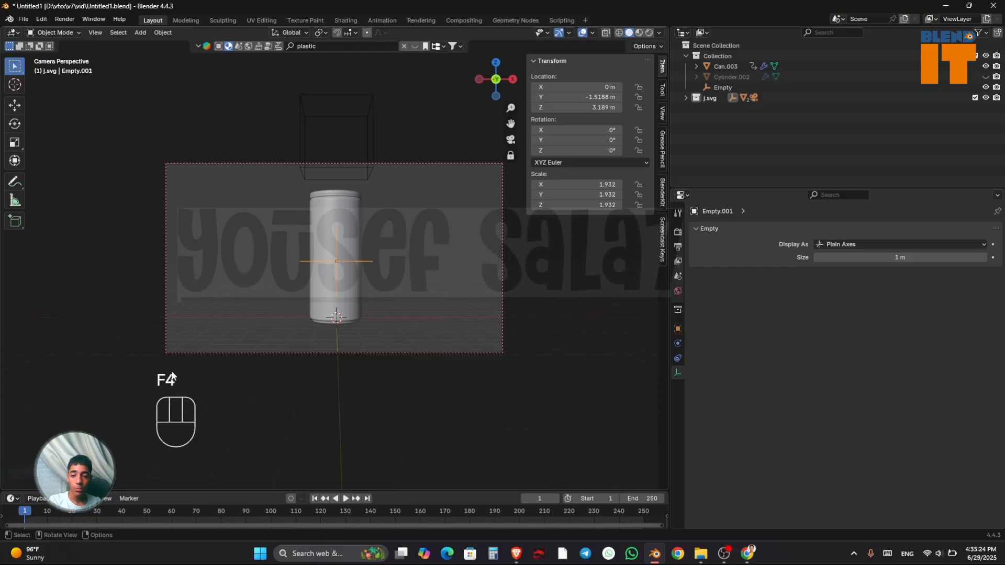
Step: Add a Copy Location constraint to the empty with the can as its target
left_click(676, 359)
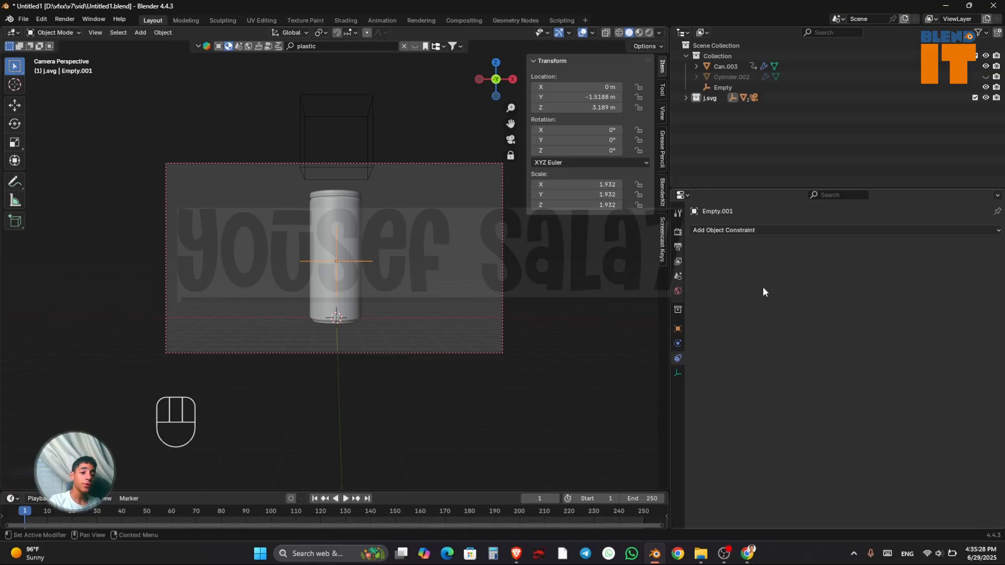
left_click(709, 227)
left_click(756, 259)
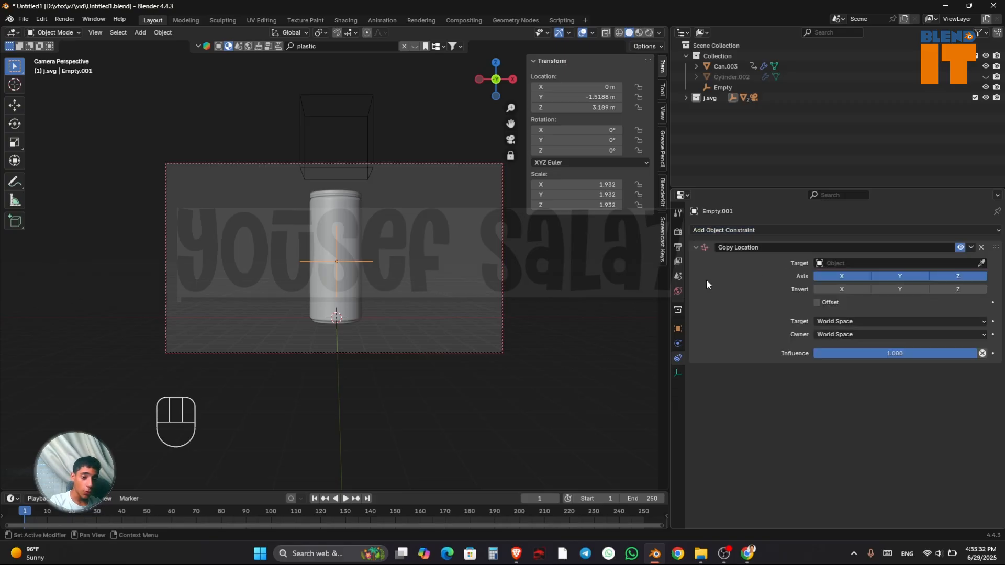
left_click(981, 263)
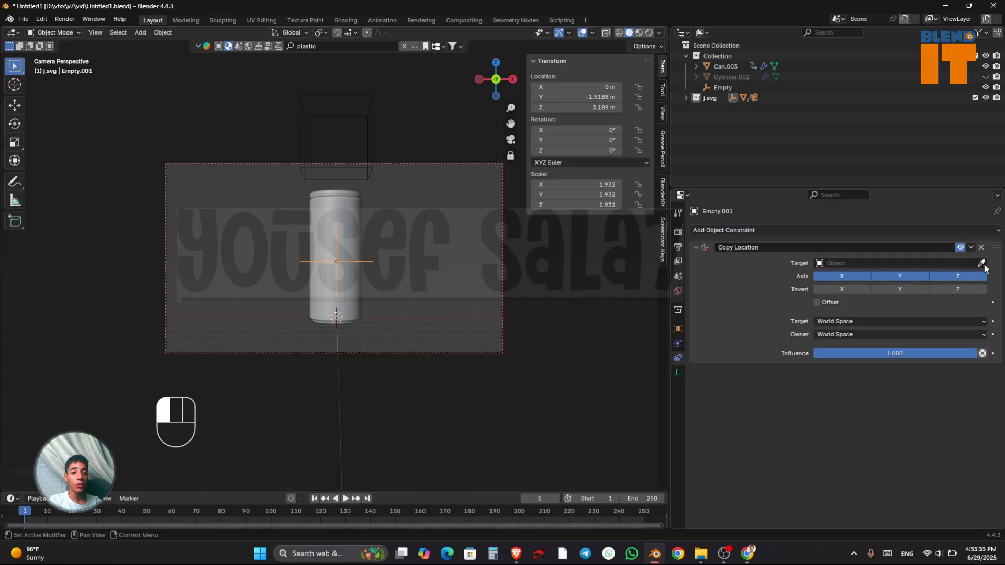
left_click(382, 227)
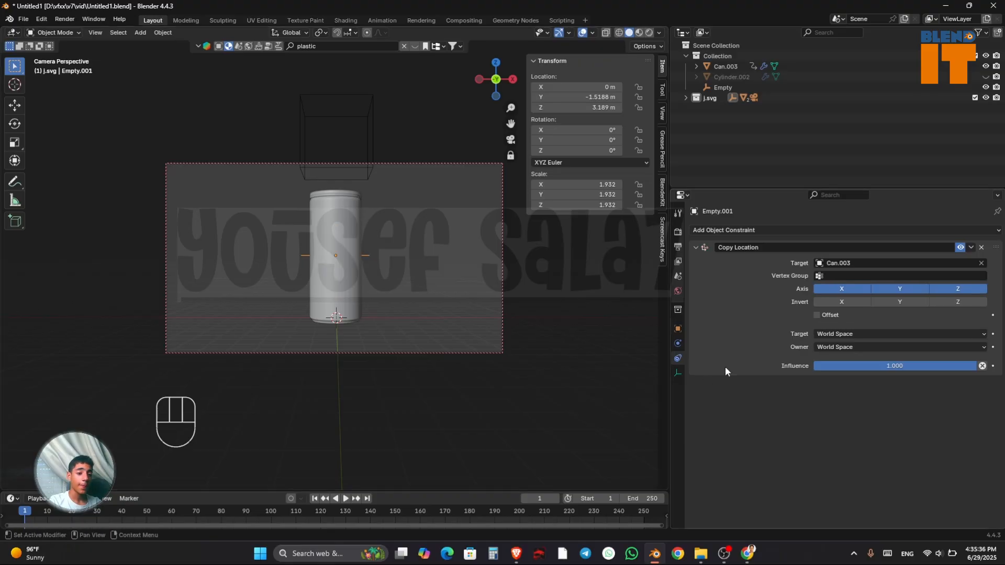
Step: Add a Shrinkwrap constraint to the empty with the can as its target
left_click(771, 232)
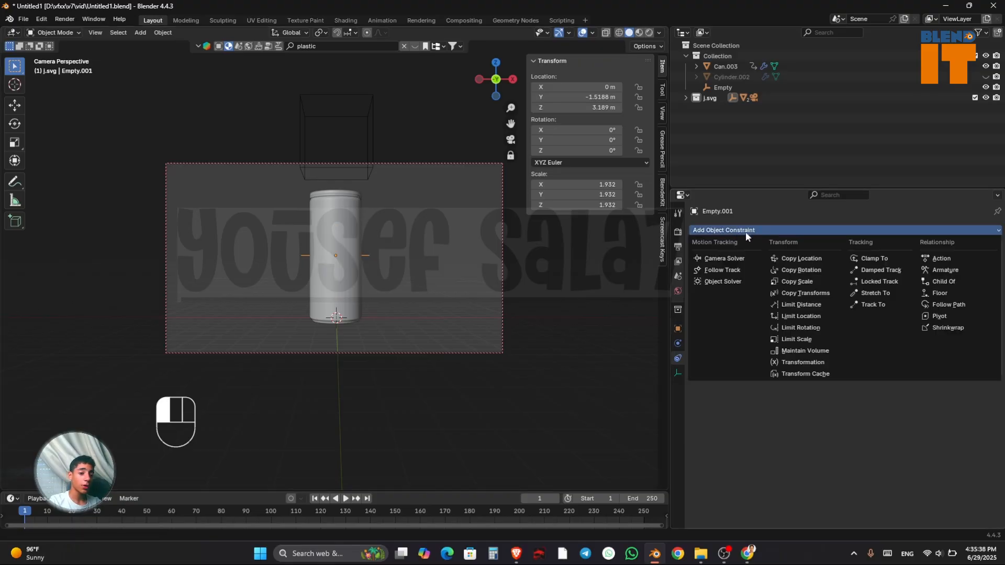
left_click(954, 328)
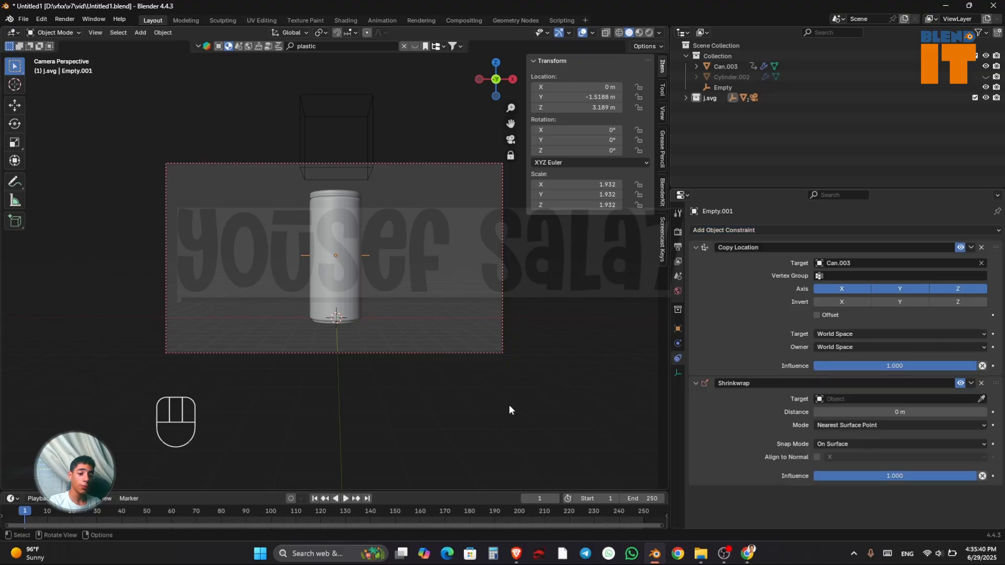
left_click(981, 398)
left_click(358, 271)
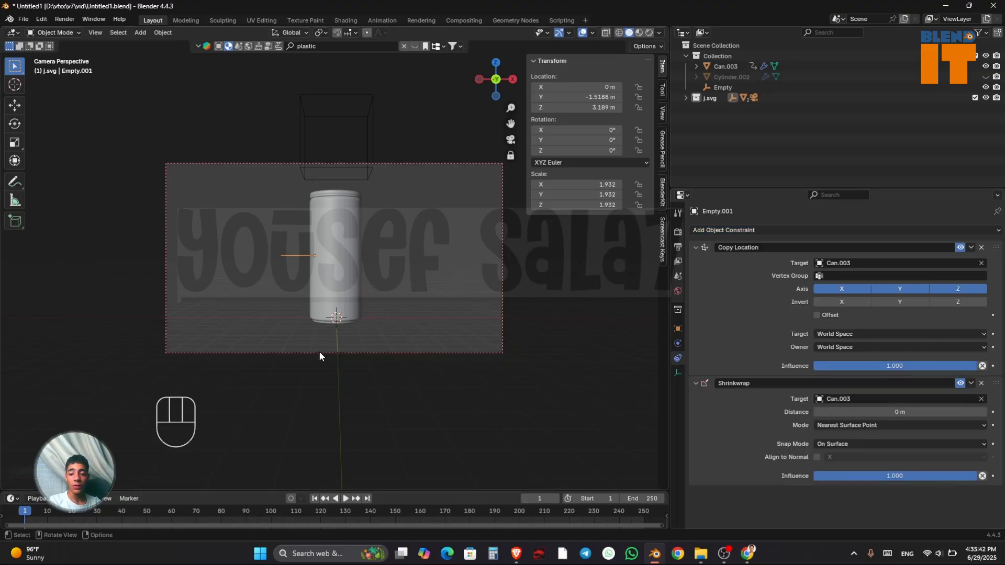
Step: Turn off the Y axis in the empty's Copy Location constraint, keeping X and Z enabled
key("q")
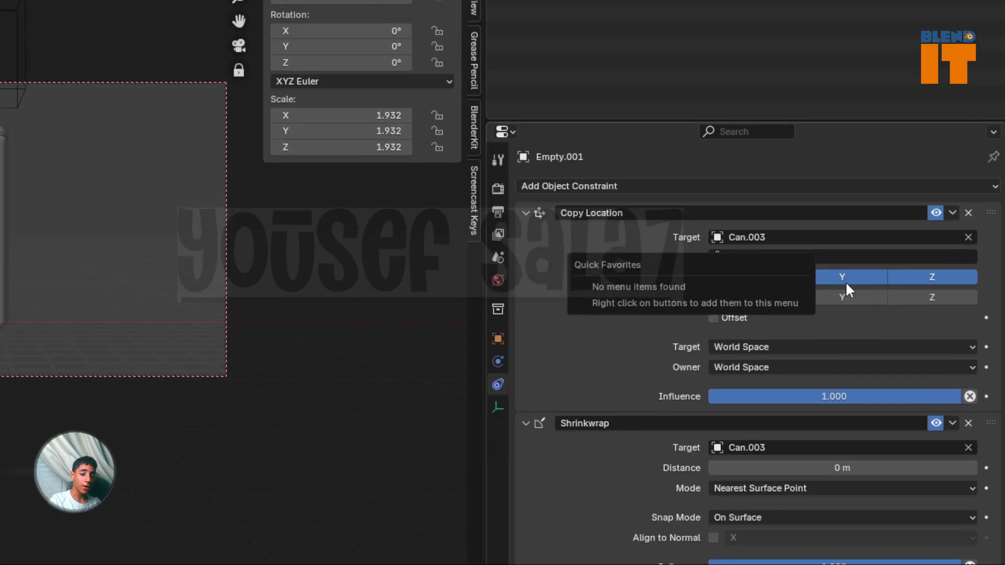
left_click(846, 281)
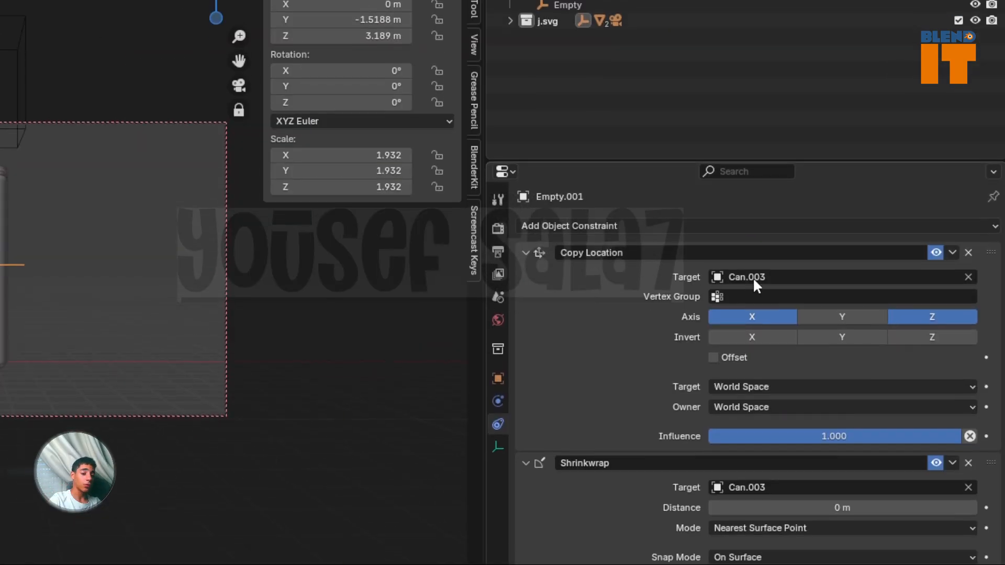
left_click(833, 283)
left_click(832, 281)
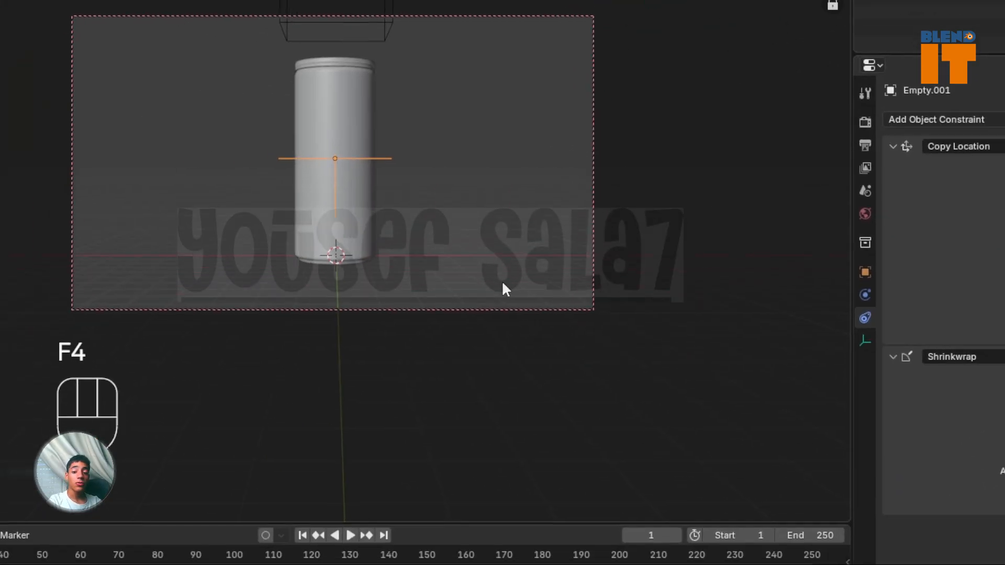
Step: Enable depth of field on the camera and set the can as its focus object
left_click(298, 516)
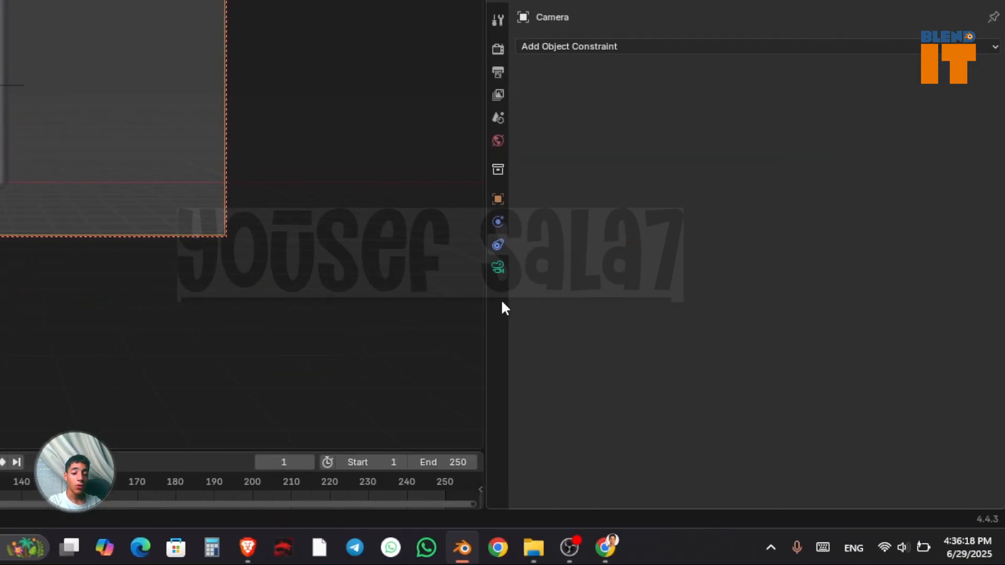
left_click(859, 317)
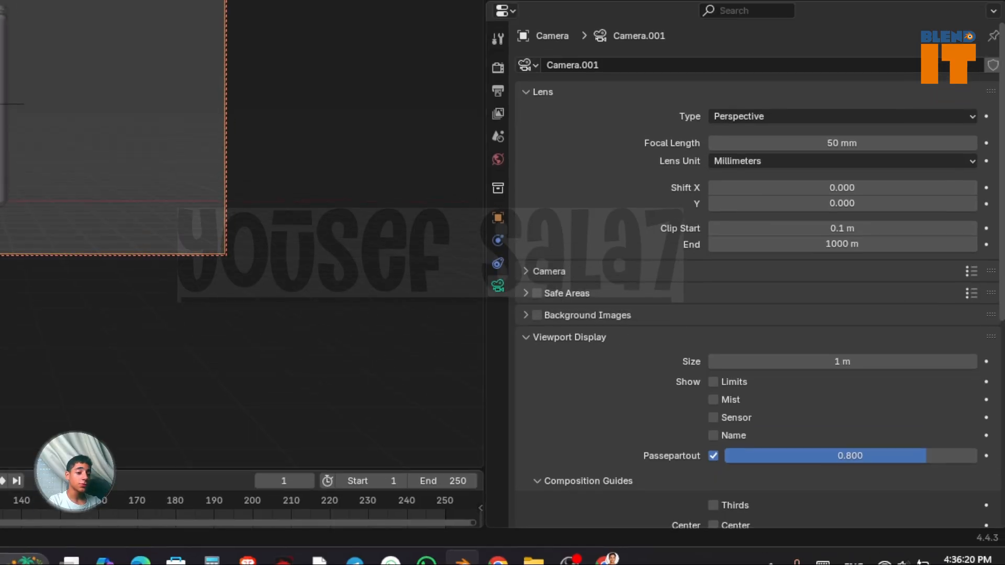
scroll(911, 457, "down", 10)
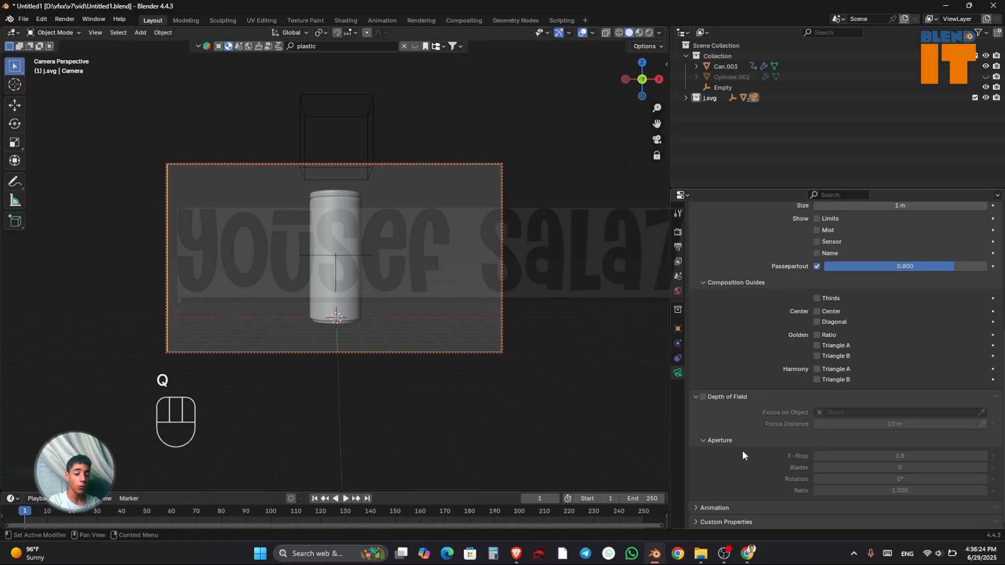
left_click(703, 397)
key("q")
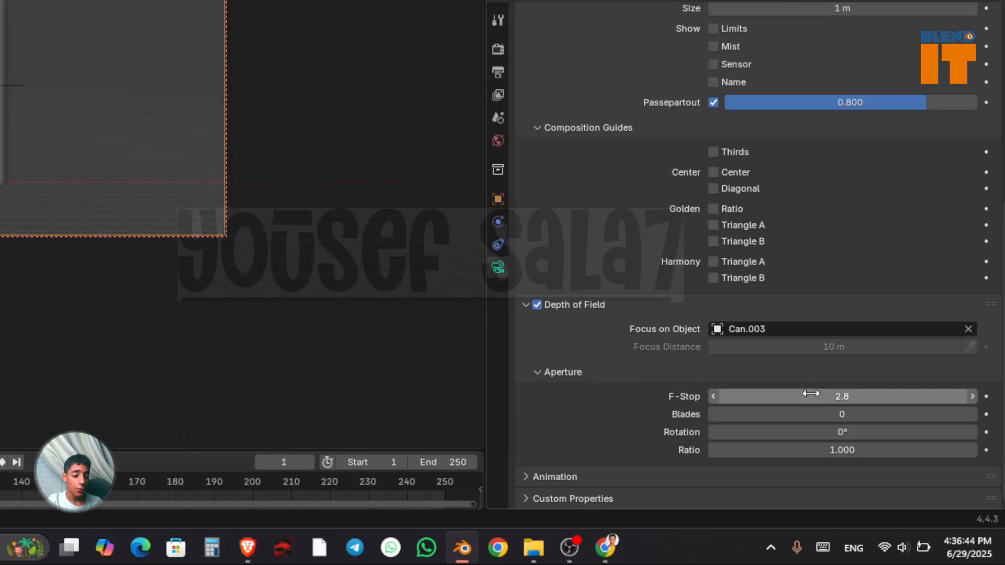
Step: Set the camera's depth of field F-Stop to 0.5
left_click(812, 393)
key("BackSpace")
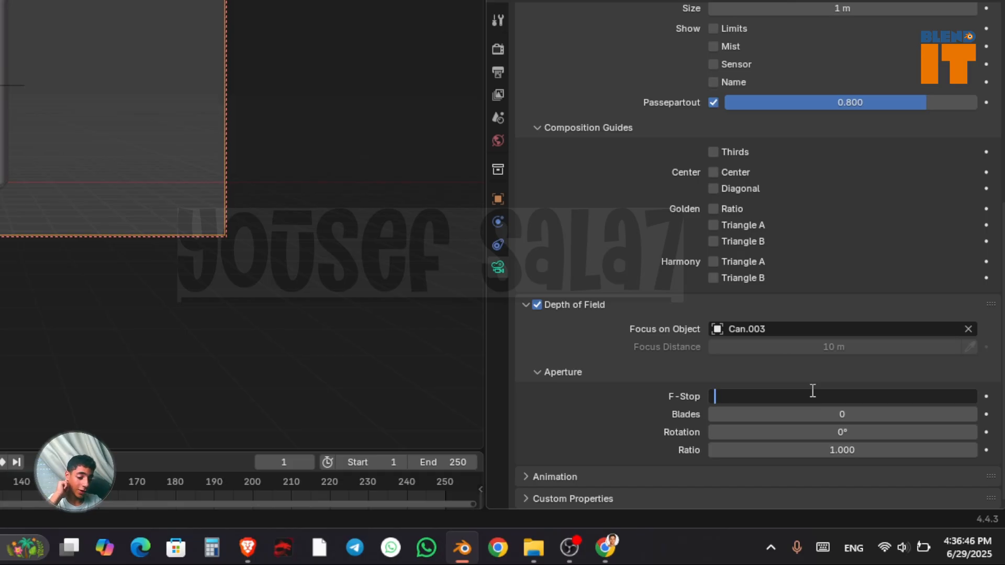
type("0.5")
key("Return")
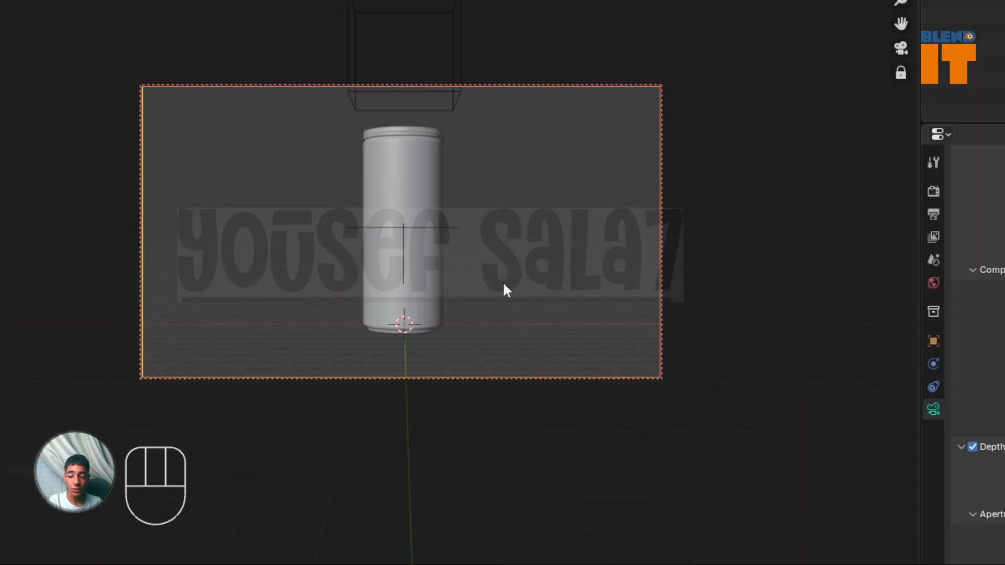
key("F4")
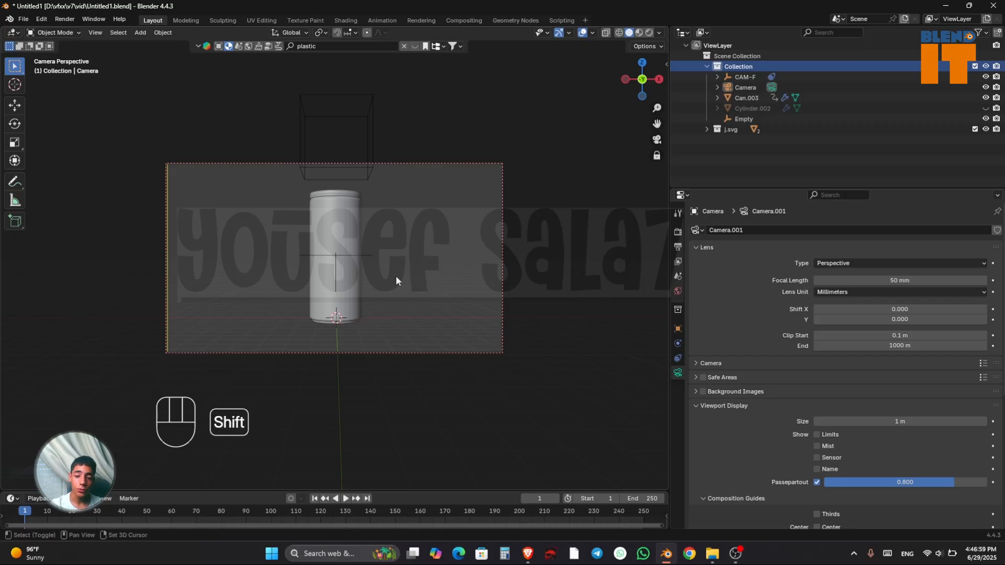
Step: Add a cube empty at the can's base and scale it to about 1.048
key("shift+a")
mouse_move(396, 276)
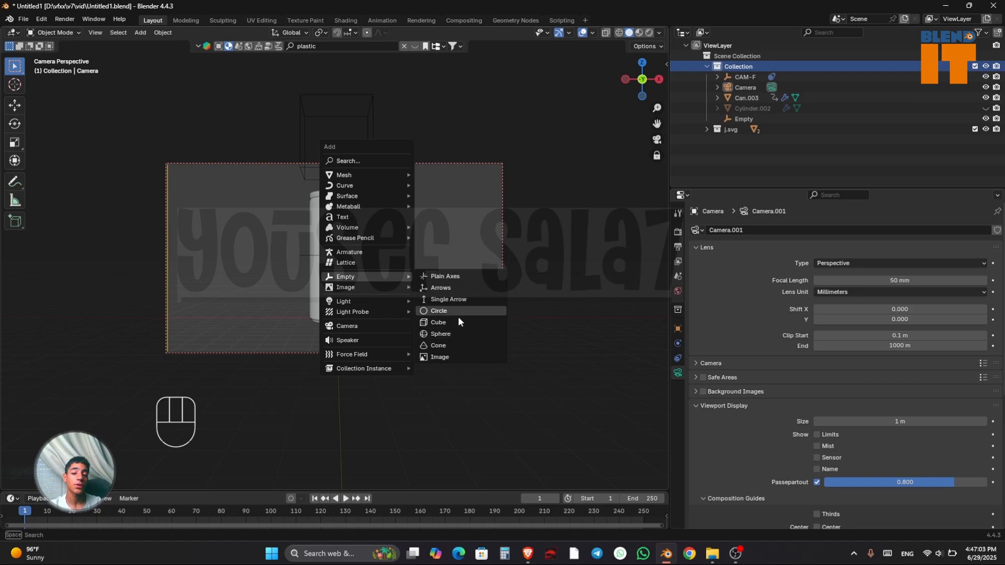
left_click(439, 323)
key("s")
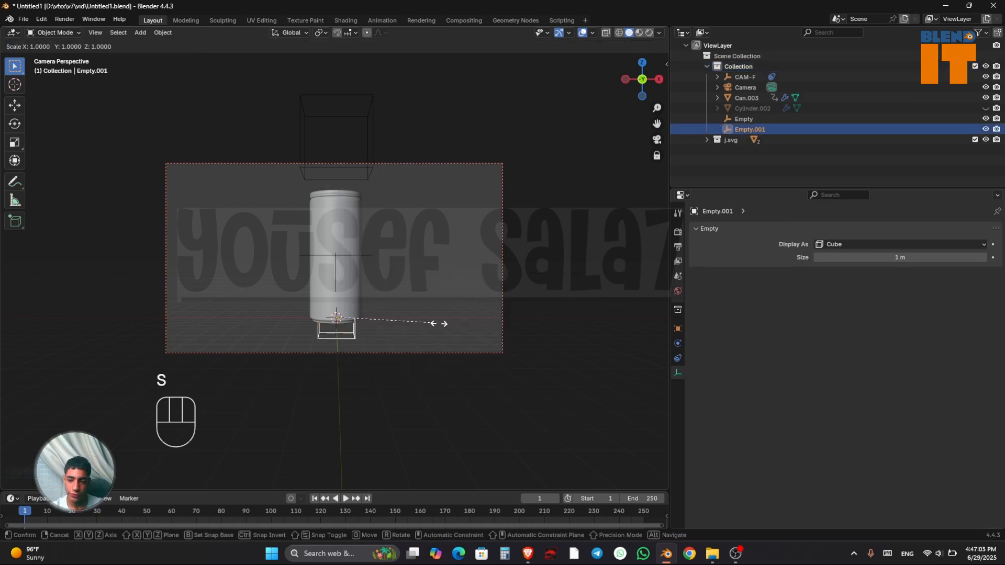
left_click(443, 327)
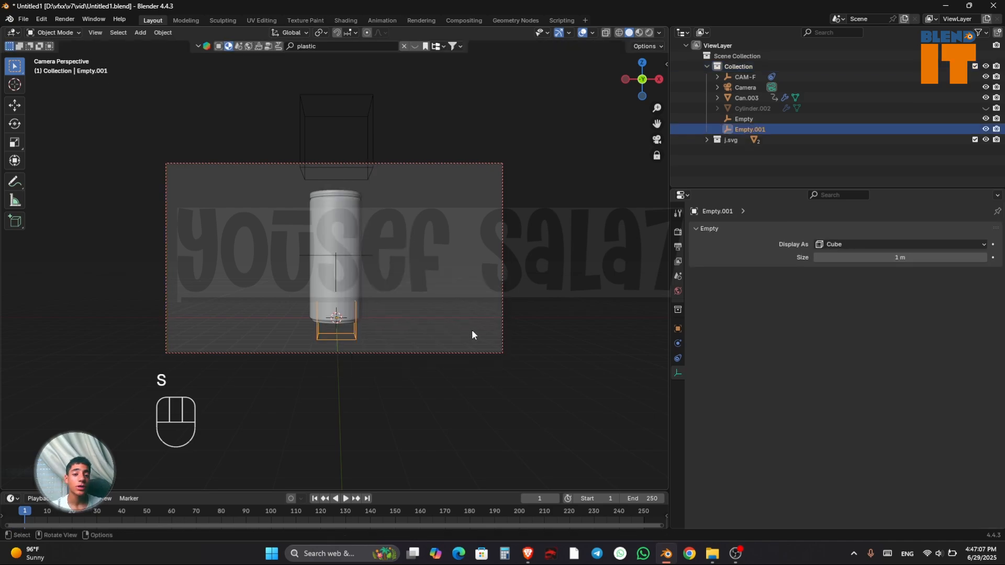
Step: Try parenting the cube empty to the camera with the Object option and test it by moving the empty
left_click(750, 87)
left_click(748, 129)
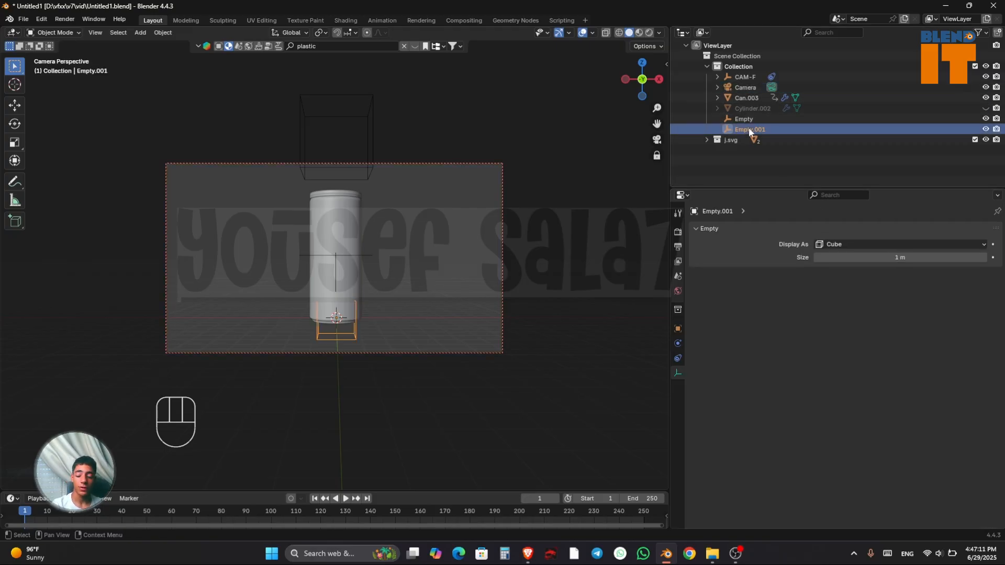
left_click(742, 85, "ctrl")
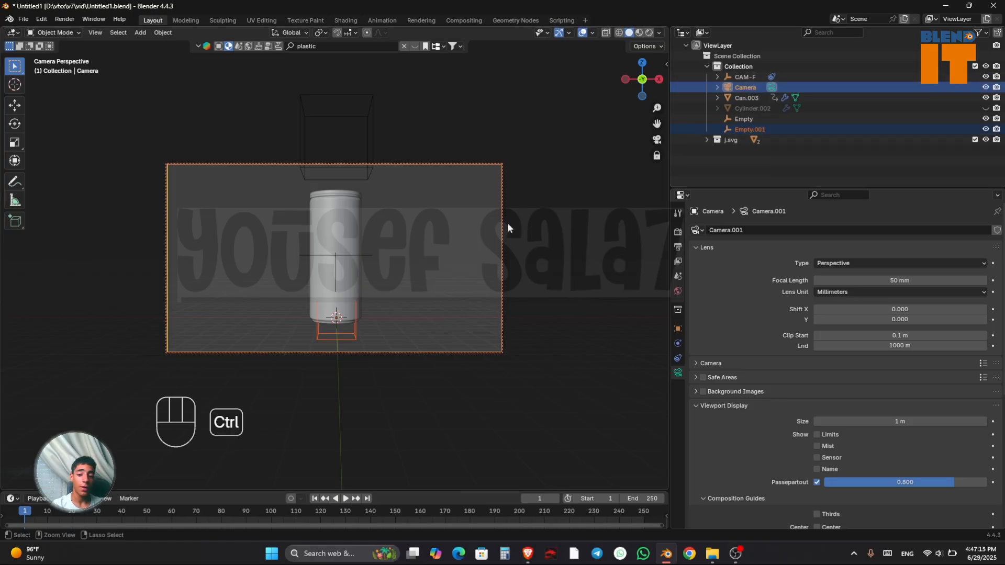
key("ctrl+p")
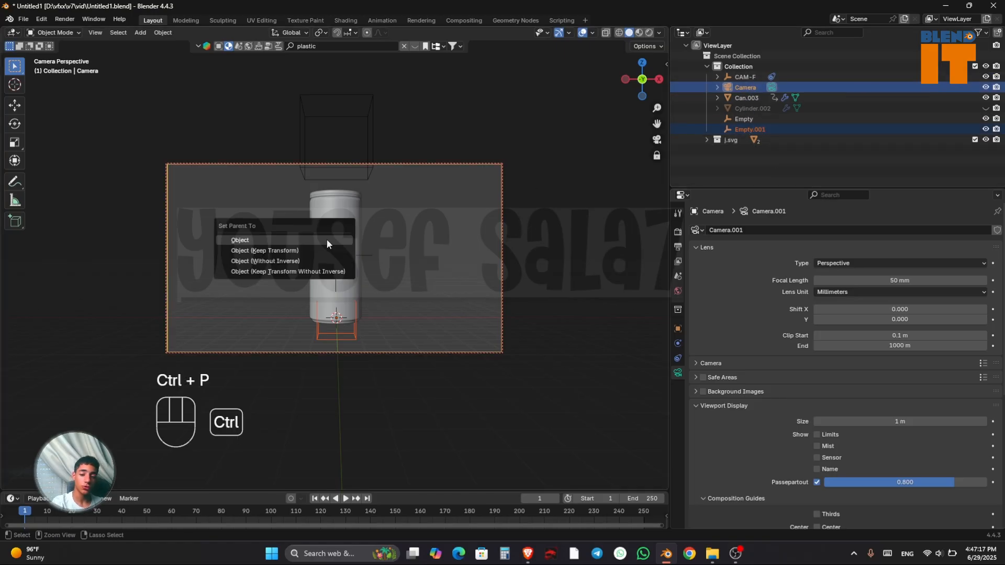
left_click(259, 241)
left_click(358, 337)
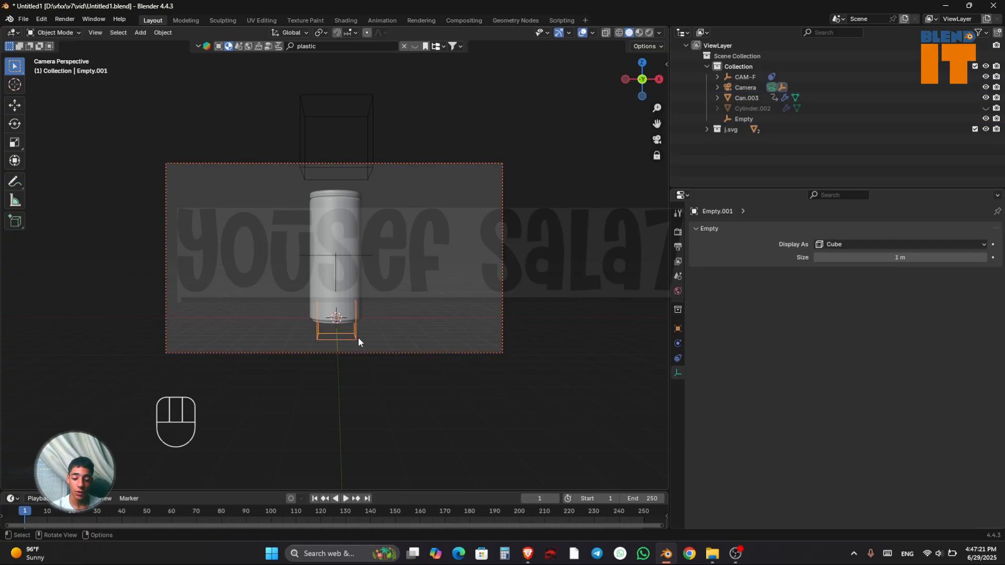
key("g")
left_click(373, 327)
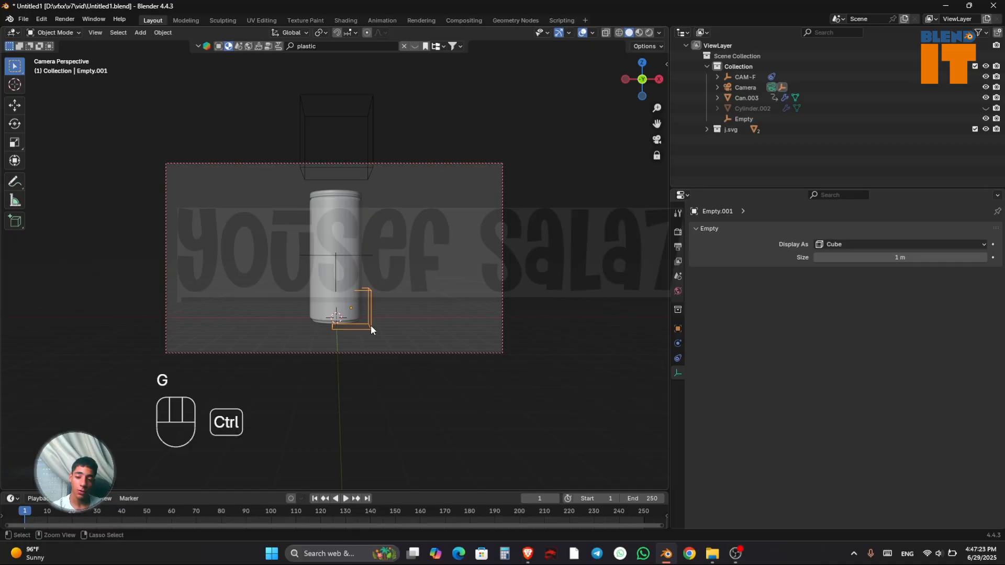
Step: Undo the cube empty's move and its parenting to the camera
key("ctrl+z")
key("ctrl+z")
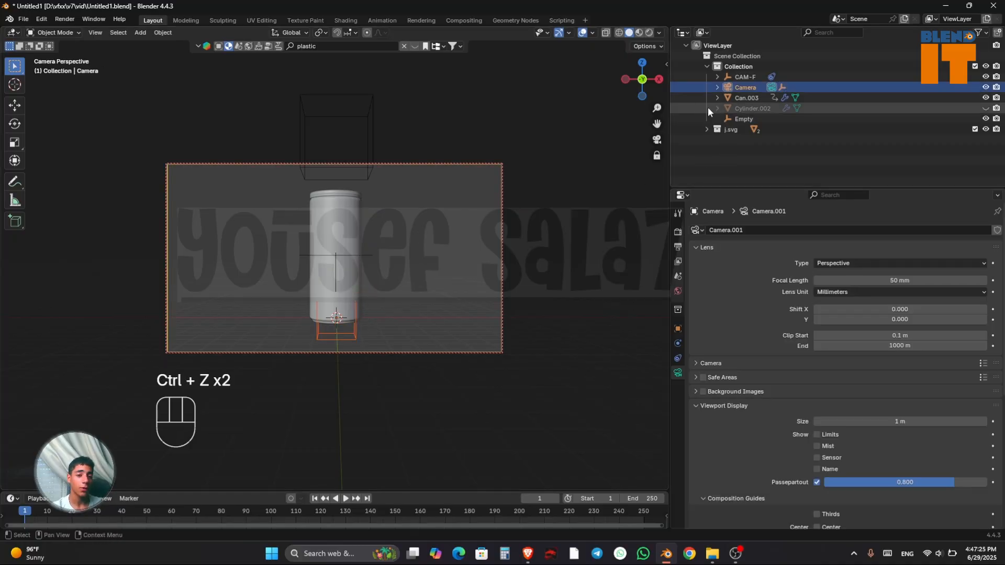
left_click(347, 341)
key("ctrl+z")
key("ctrl+z")
key("ctrl+z")
key("ctrl+z")
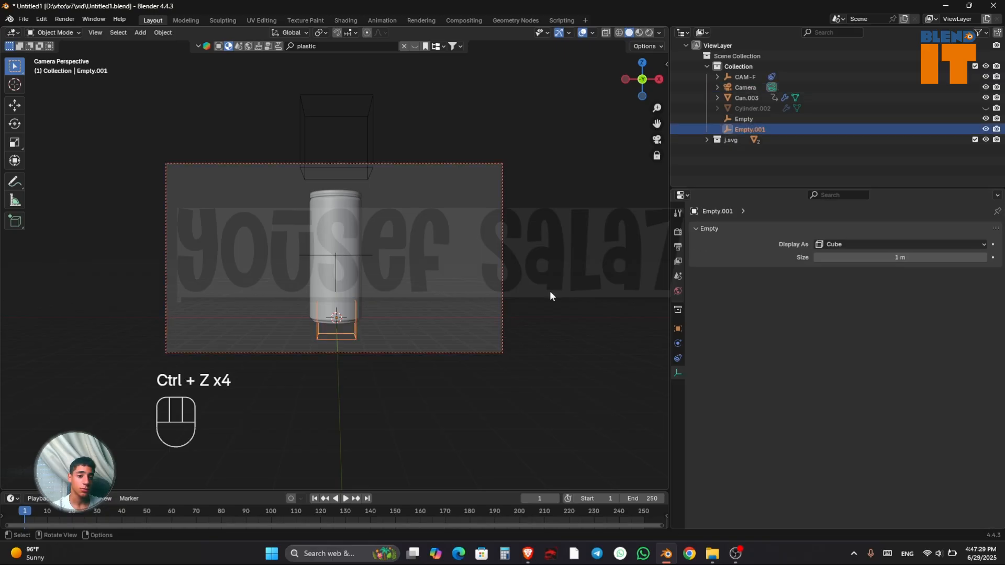
Step: Parent the camera to the cube empty with the Object option
left_click(351, 334)
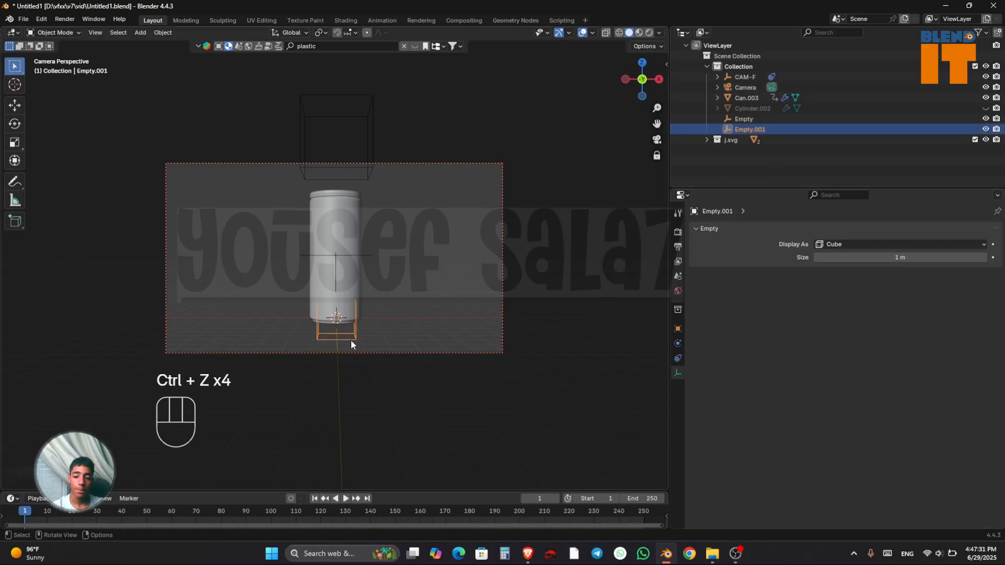
left_click(756, 131, "shift")
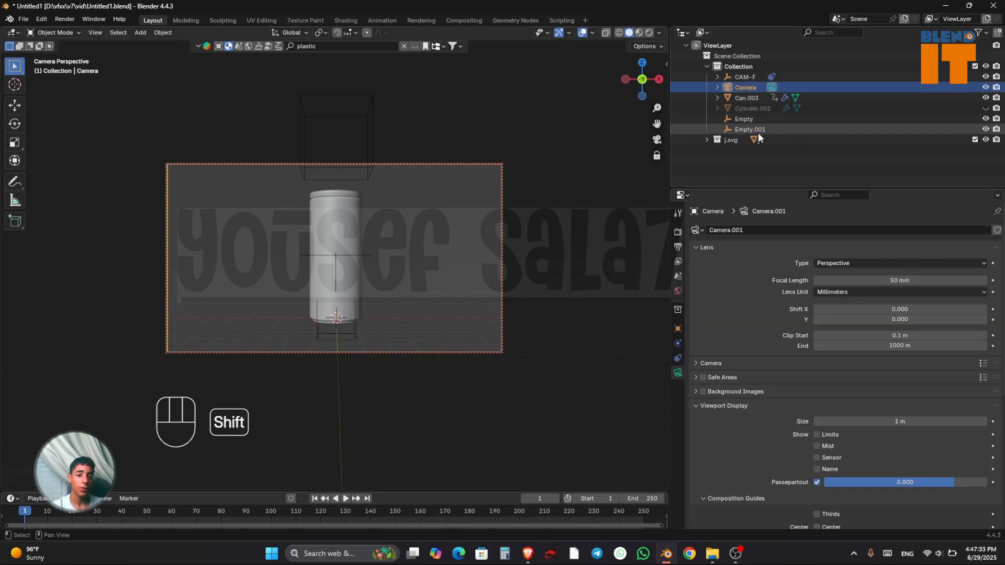
left_click(758, 97)
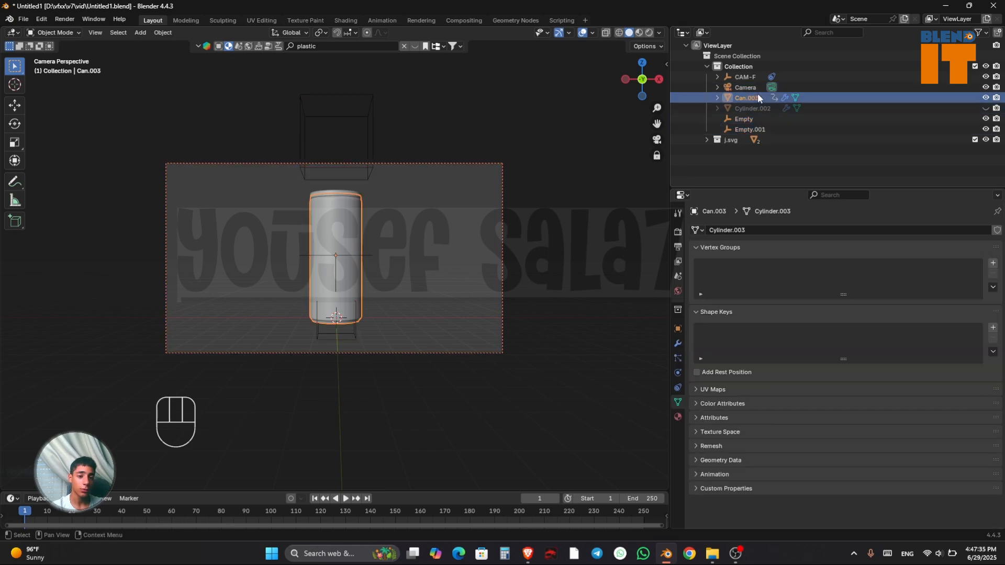
left_click(756, 89)
left_click(755, 130, "ctrl")
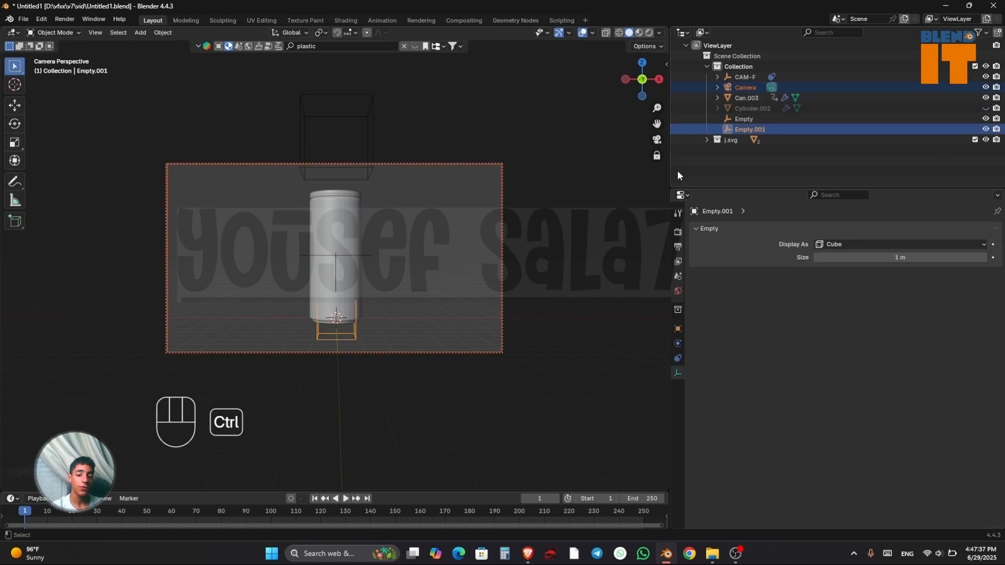
key("ctrl+p")
left_click(404, 291)
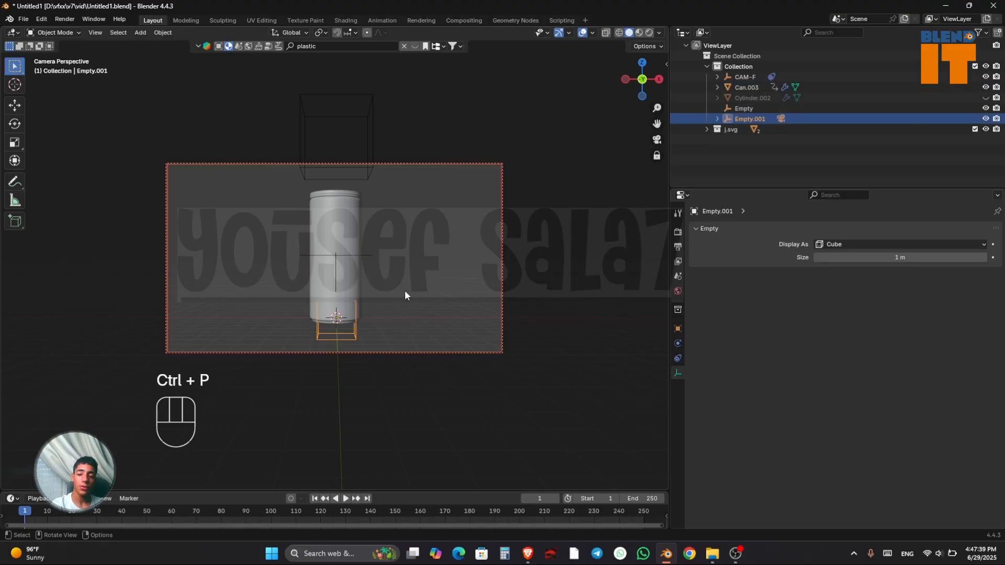
Step: Try moving the cube empty together with its parented camera, and undo the move
key("F2")
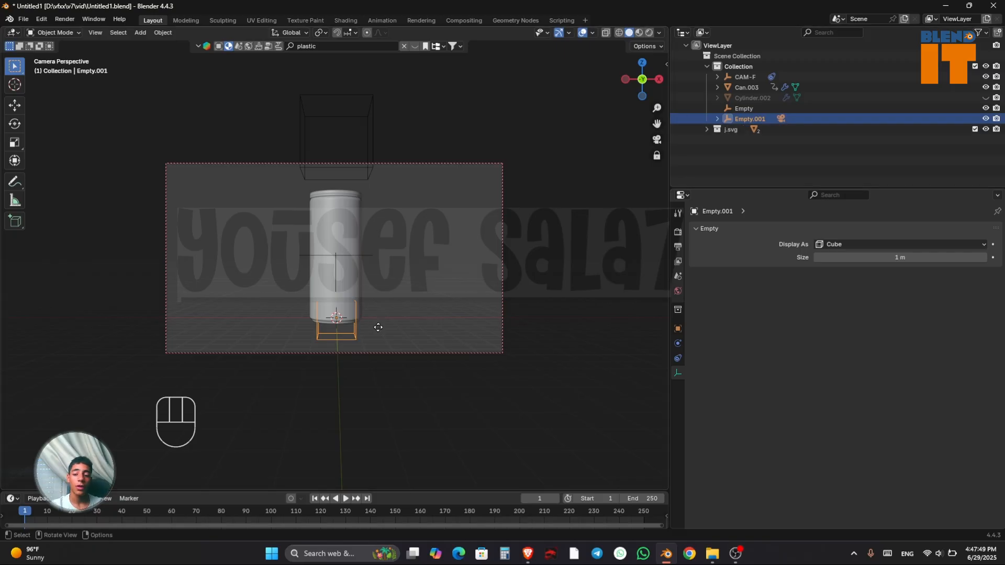
key("g")
right_click(441, 388)
key("ctrl+z")
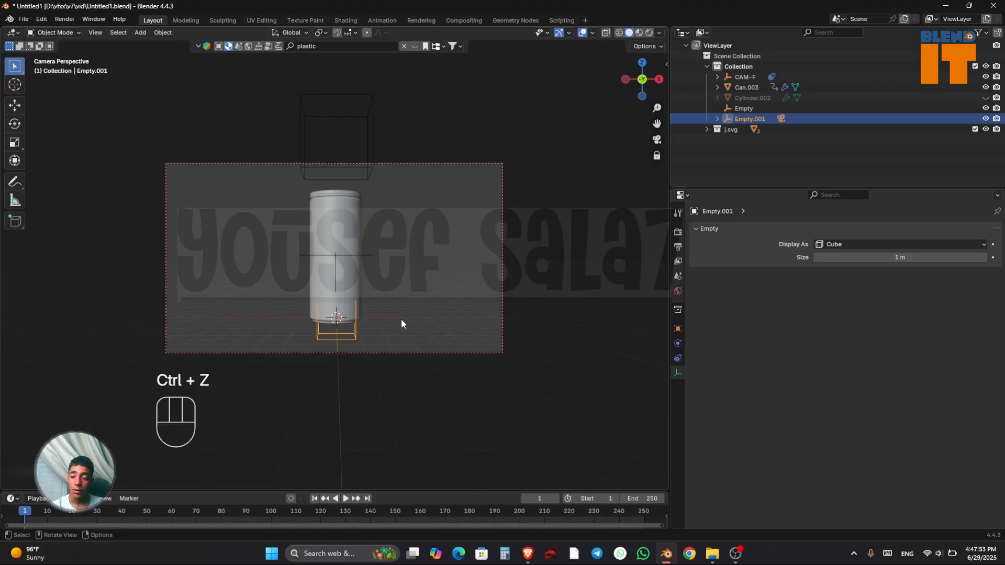
Step: Enlarge the timeline area and delete the can's Z location keyframes
left_click_drag(424, 491, 443, 432)
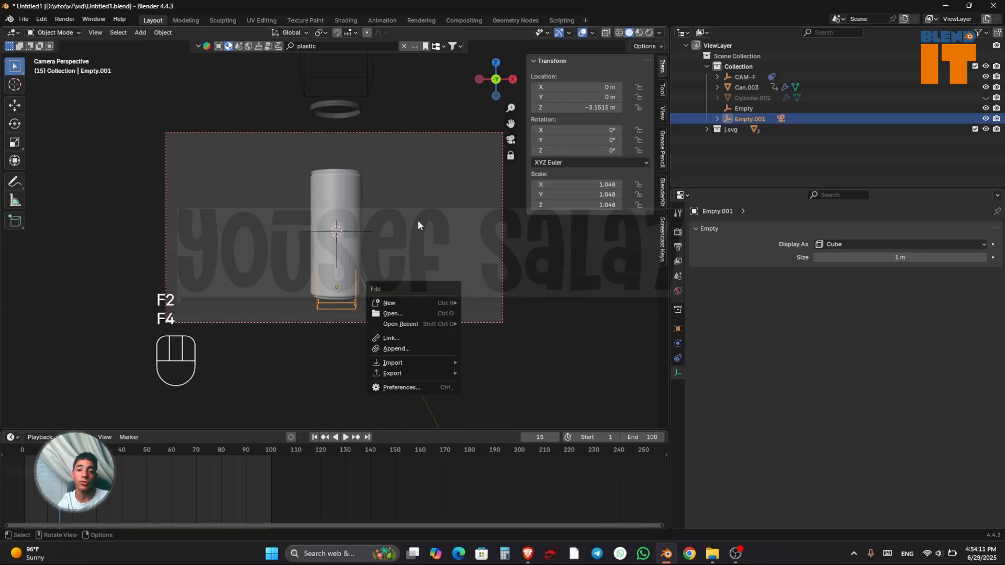
left_click(448, 211)
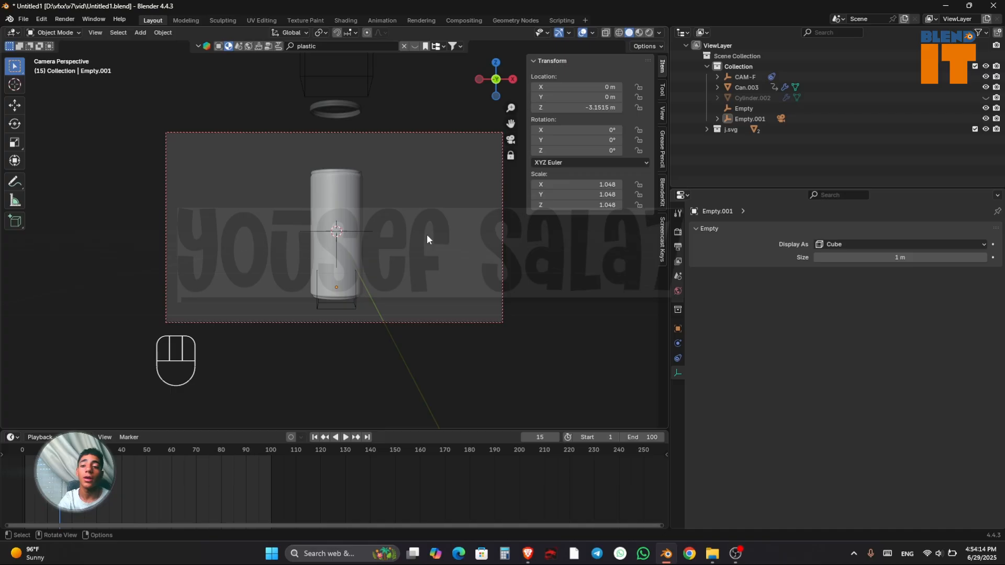
left_click(359, 195)
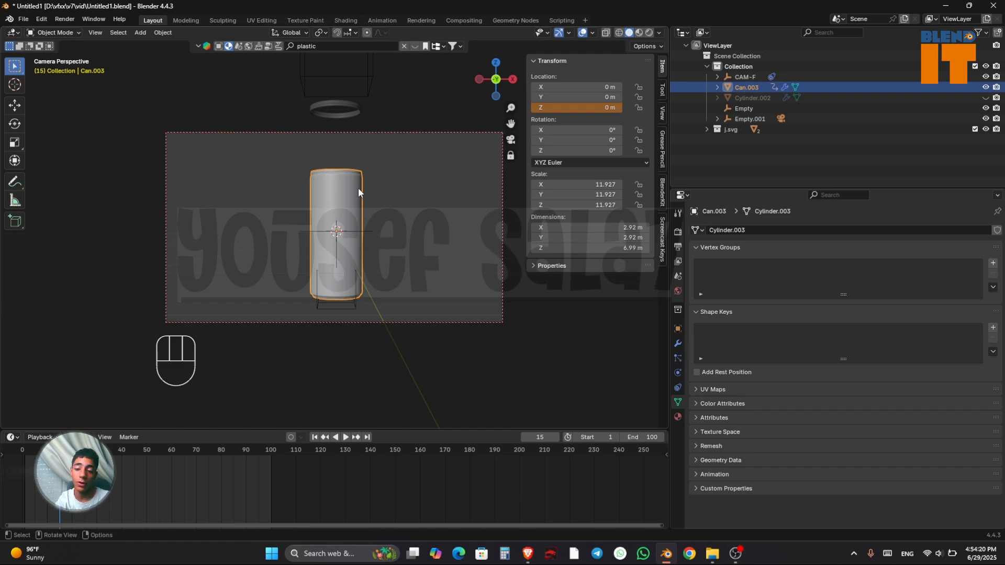
left_click_drag(167, 476, 61, 461)
key("x")
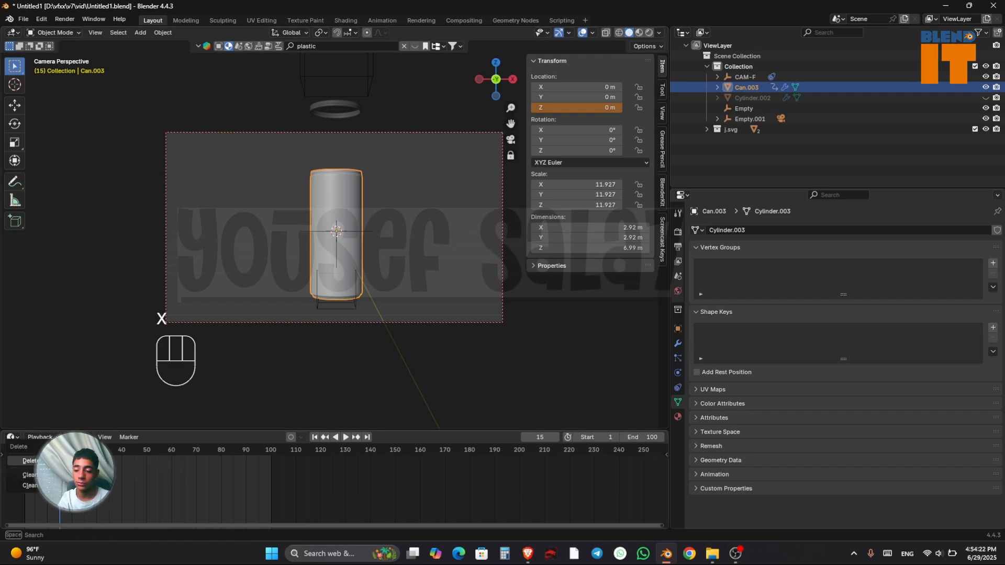
left_click(347, 191)
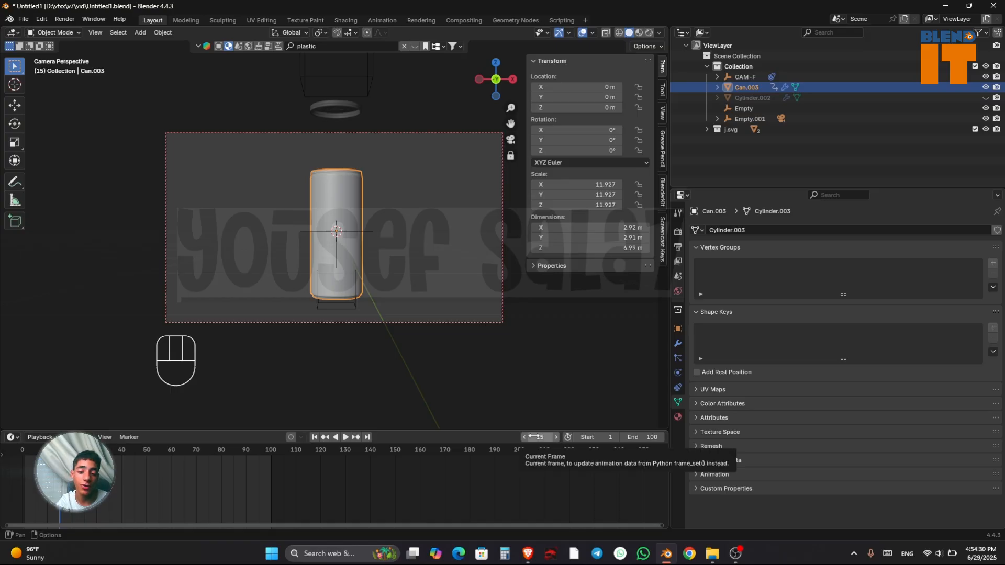
Step: Insert a single keyframe for the can's Z location of 0 m at frame 15
left_click(567, 105)
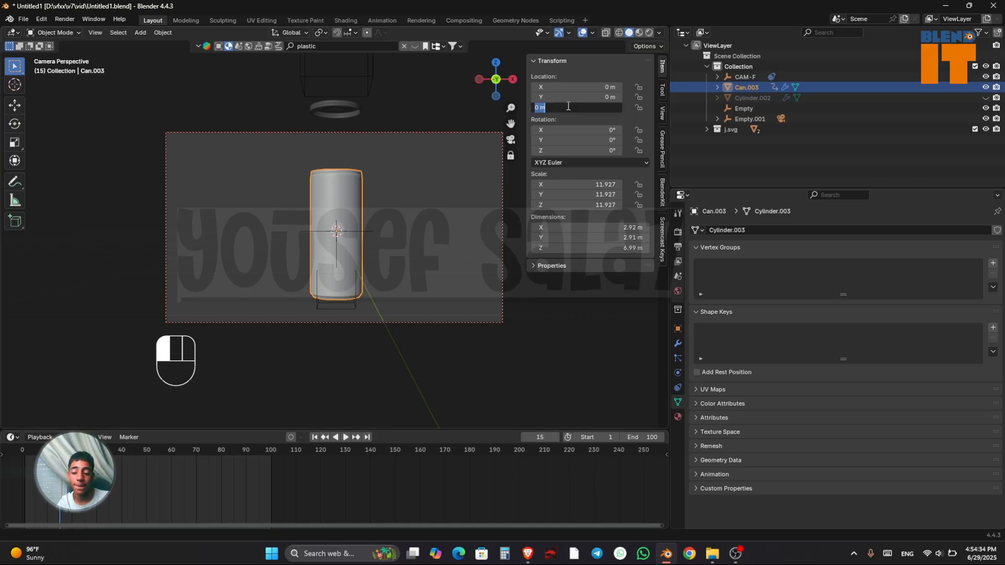
left_click(561, 107)
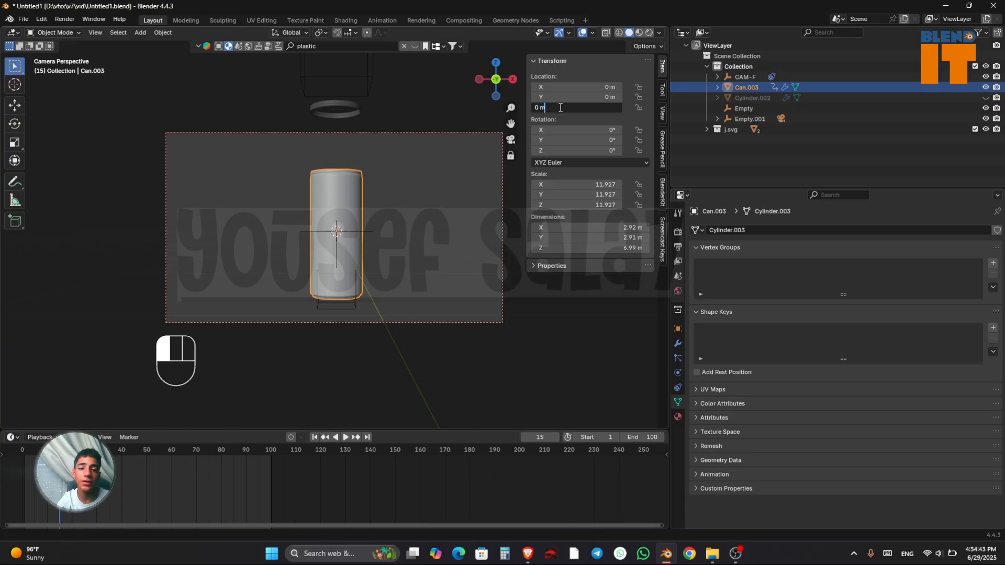
left_click(548, 115)
right_click(573, 103)
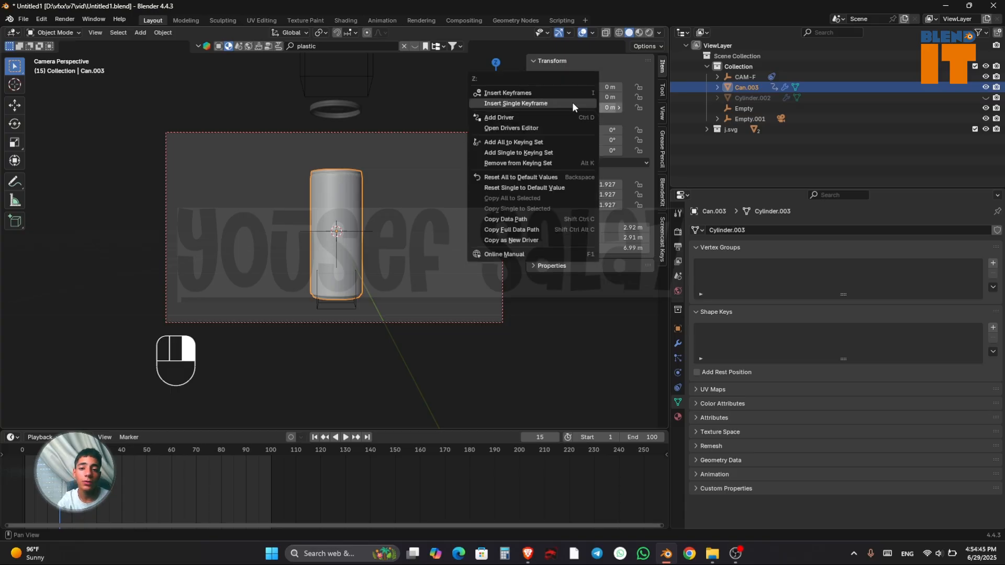
left_click(494, 102)
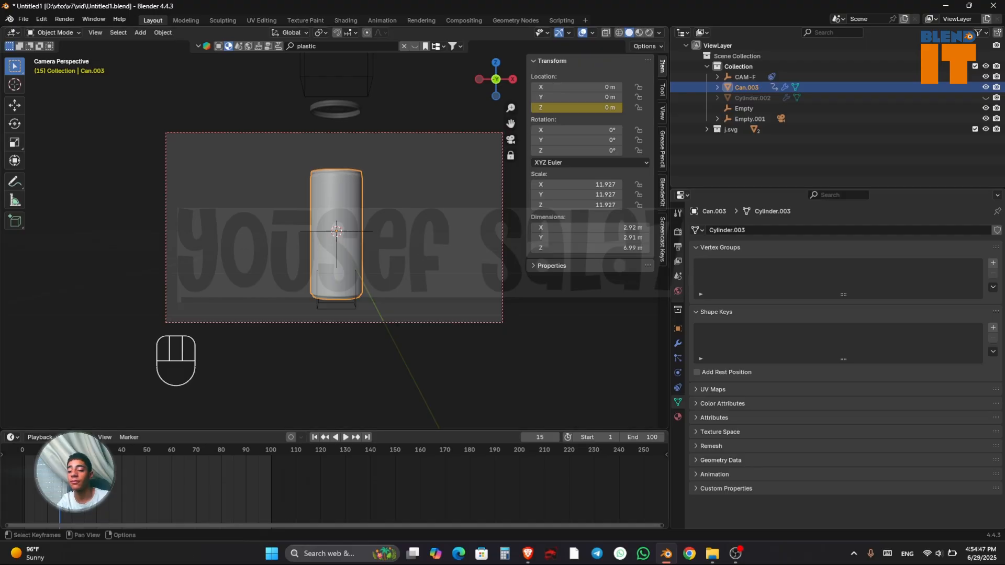
Step: Go to frame 35 and set the can's Z location to 1.4 m
left_click(539, 437)
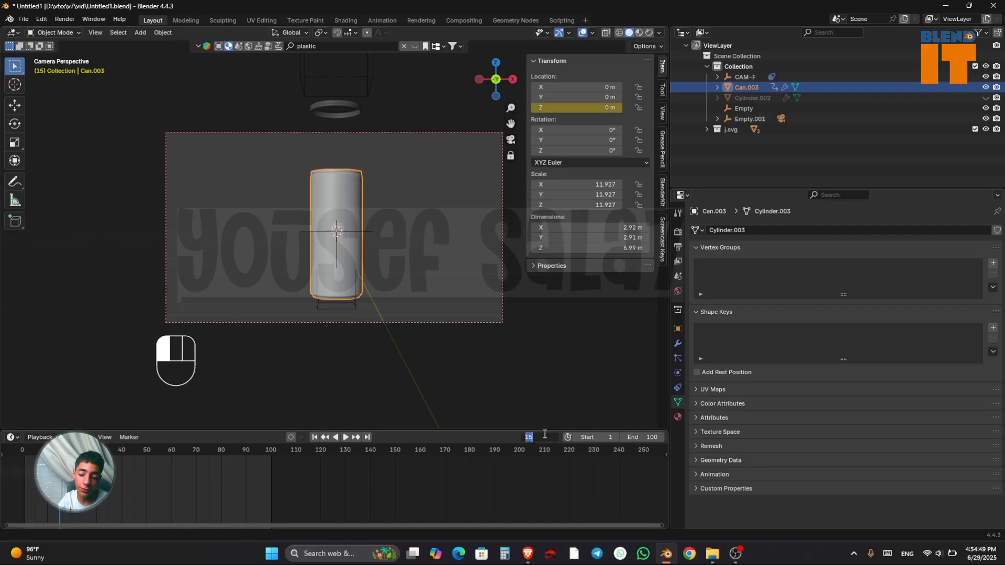
type("35")
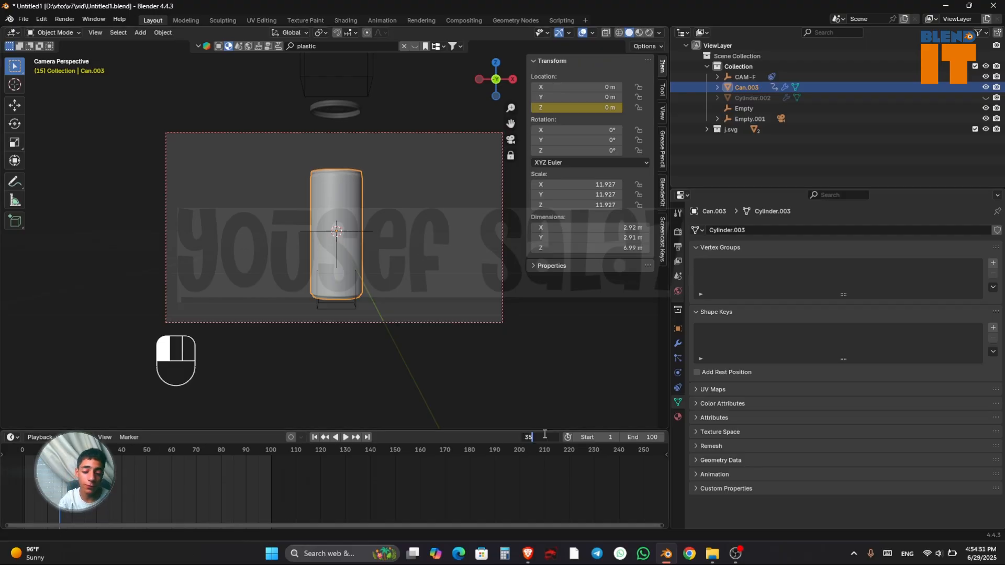
key("Return")
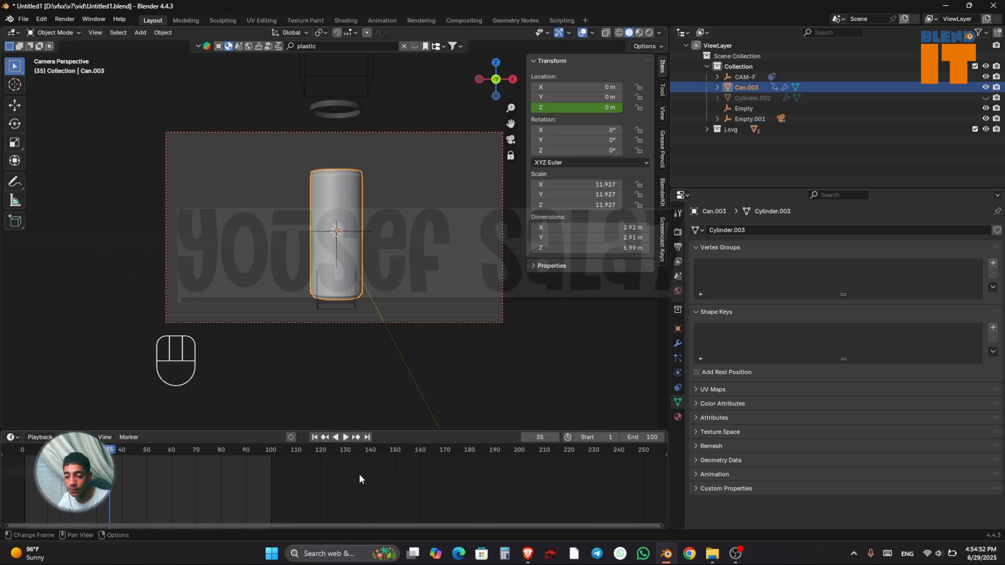
left_click(585, 108)
type("1")
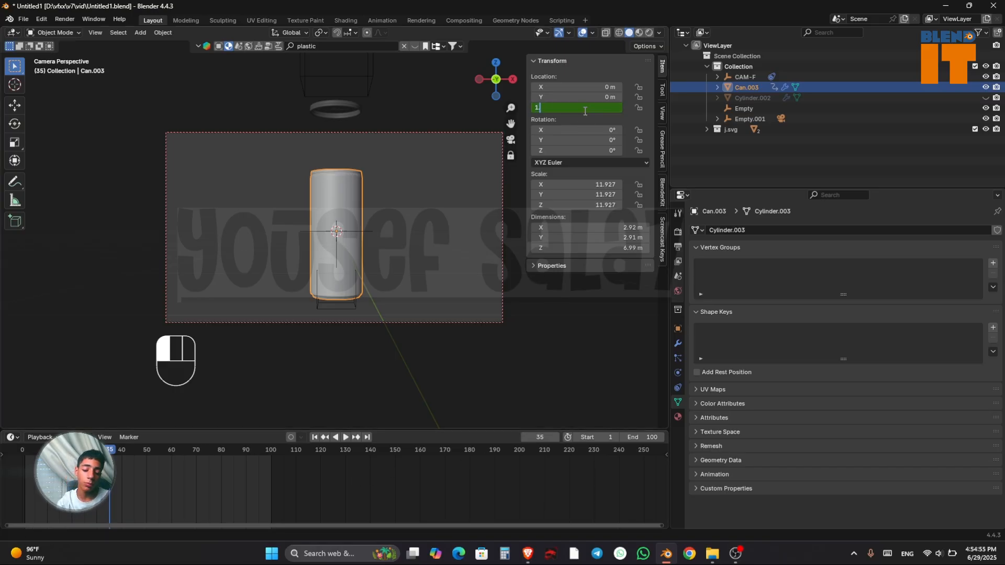
type(".4")
key("Return")
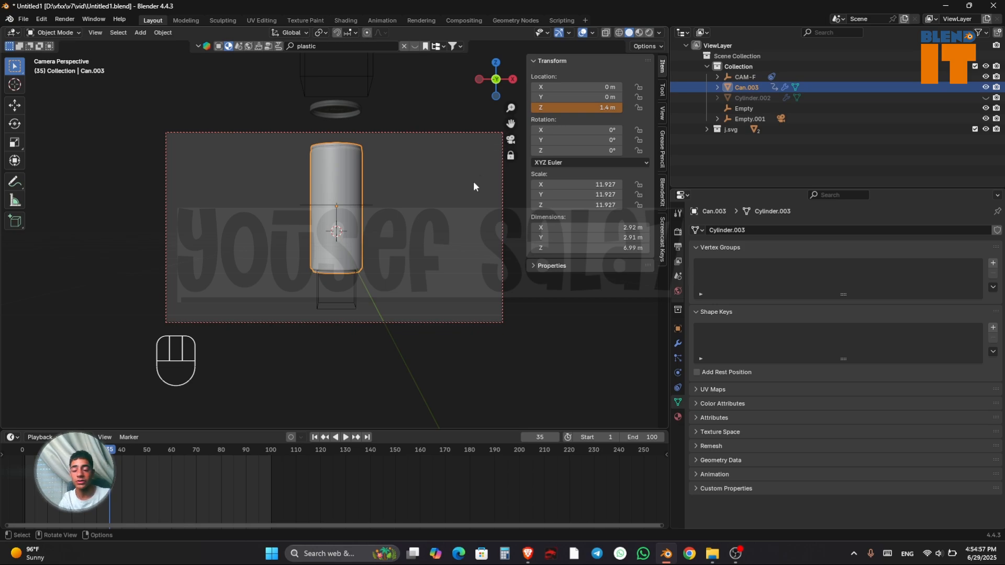
Step: Keyframe the can's Z location alone and its rotation on all three axes at frame 35
right_click(579, 108)
left_click(578, 109)
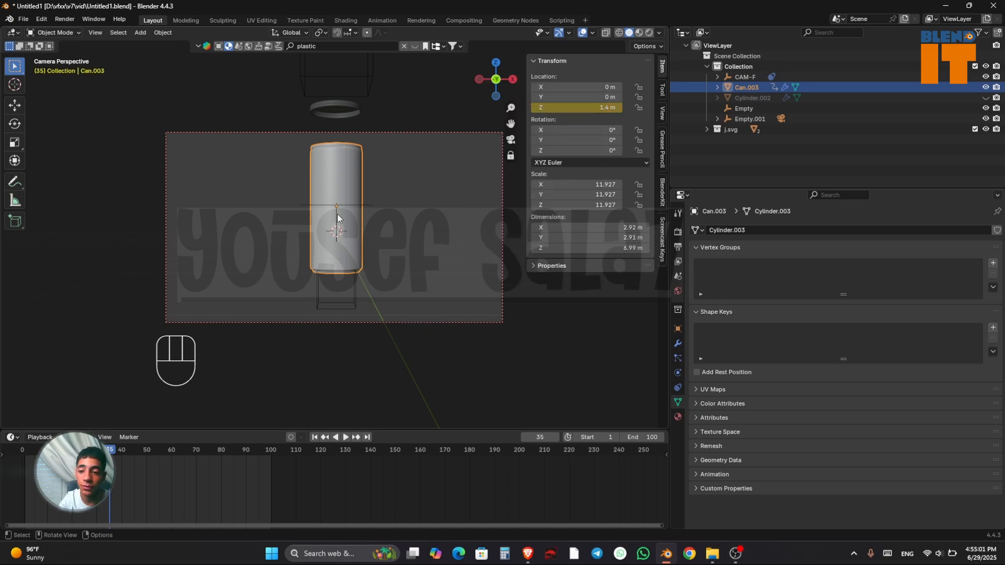
key("F4")
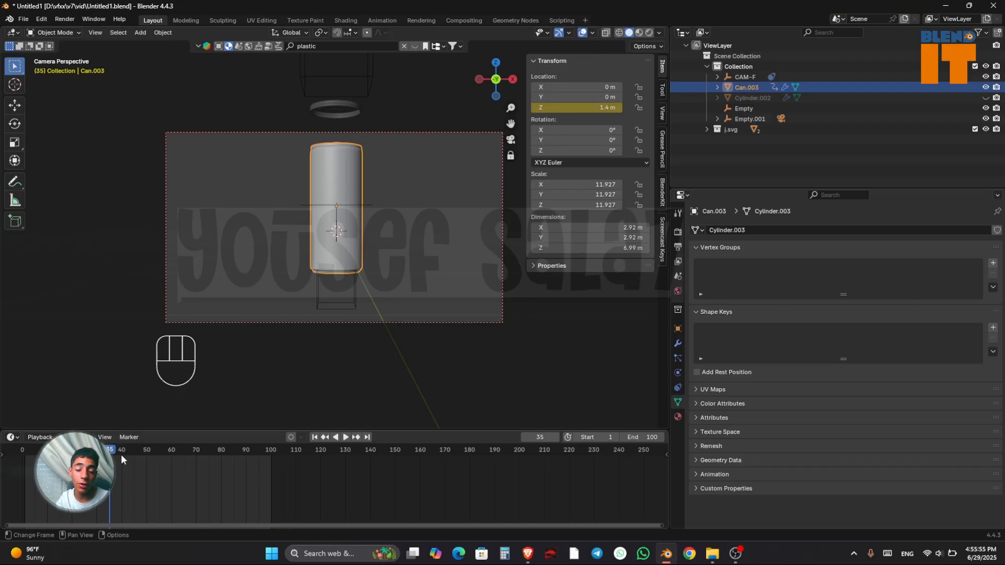
key("i")
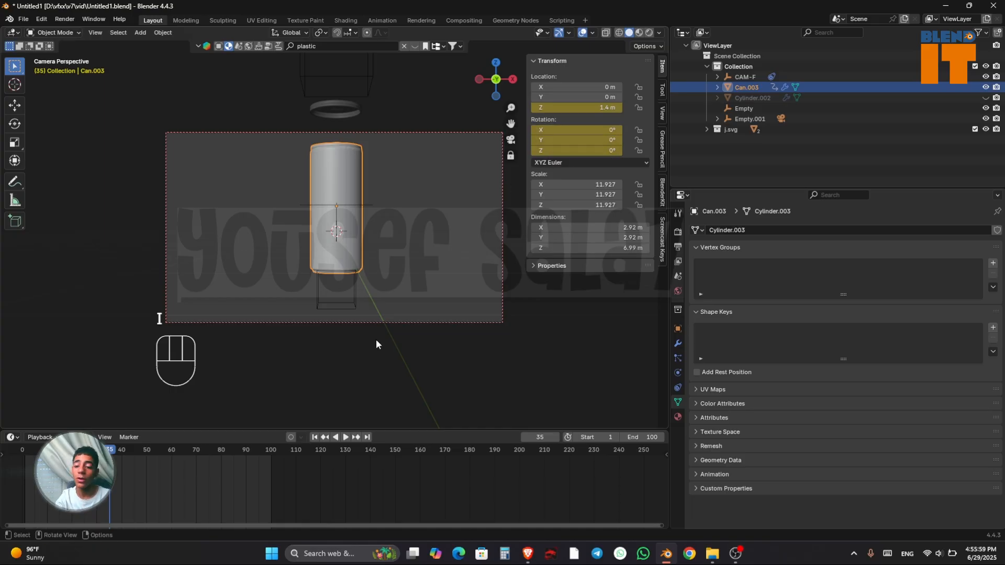
Step: Go to frame 100 and set the can's X rotation to -11.6° and Y rotation to -0.7°
left_click(546, 438)
type("100")
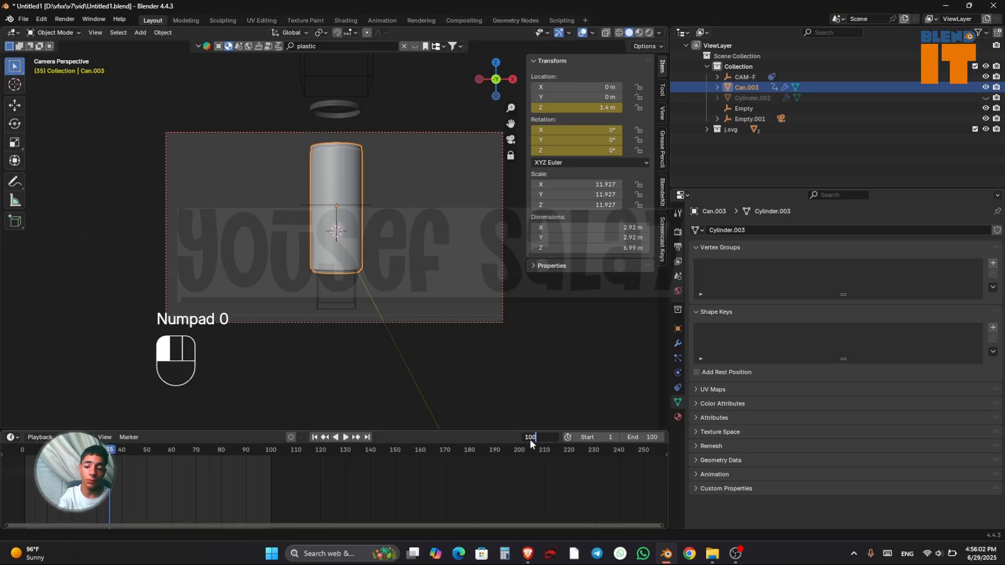
key("Return")
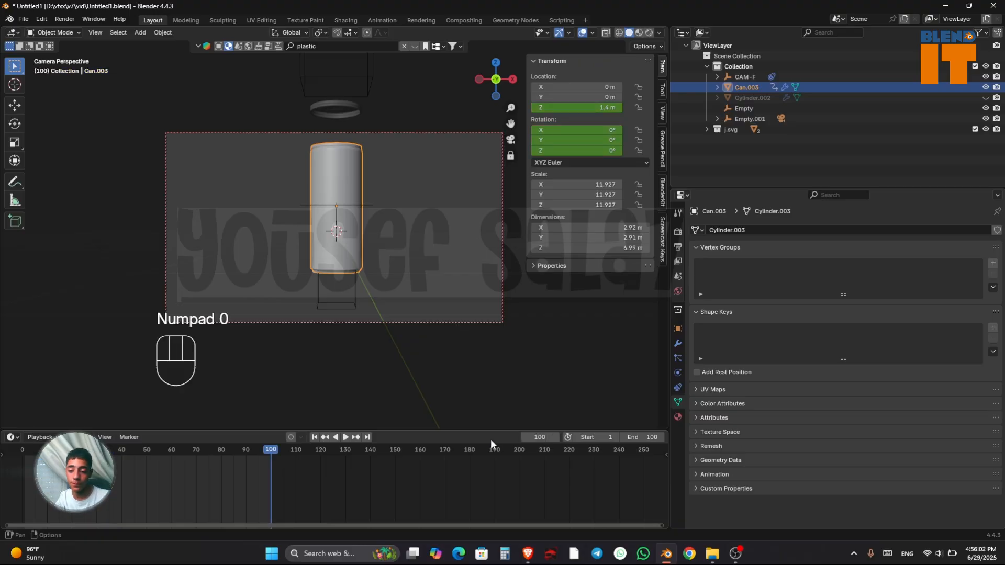
left_click(576, 130)
key("BackSpace")
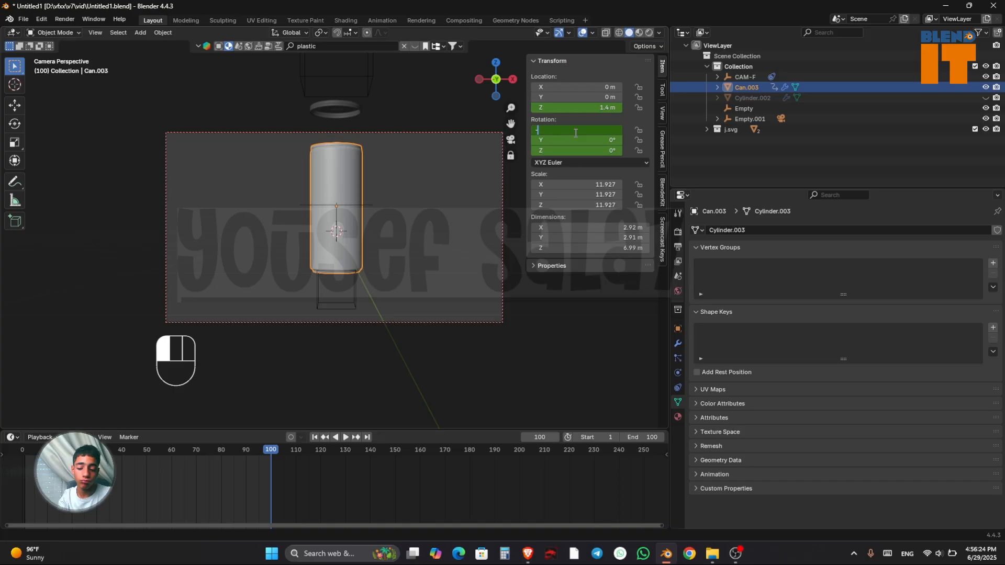
type("-11")
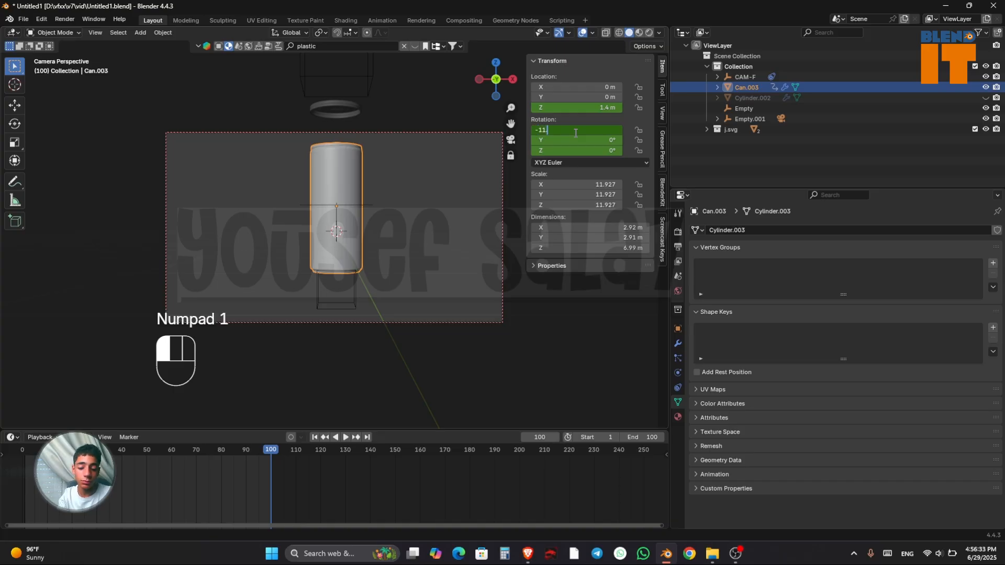
type(".6")
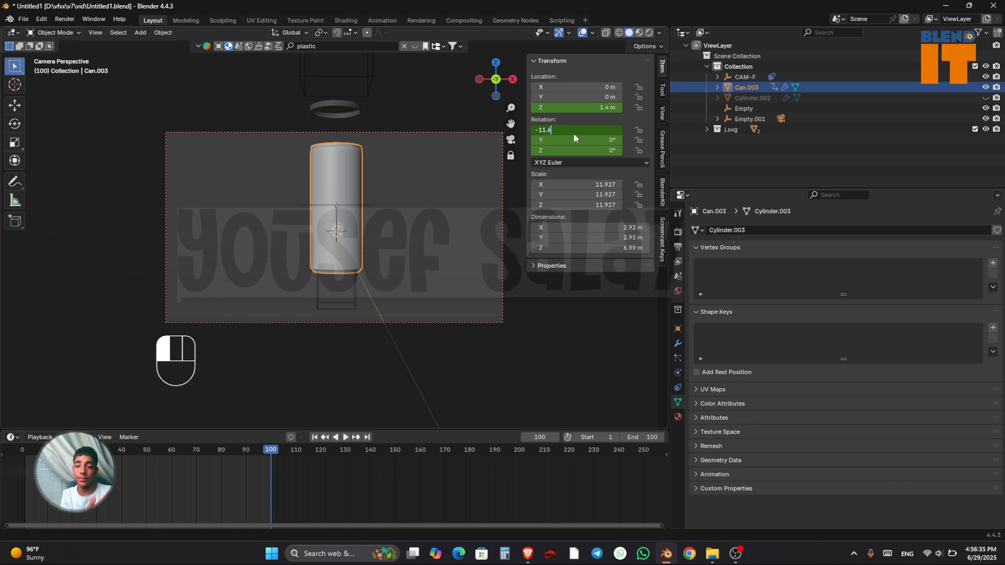
key("Return")
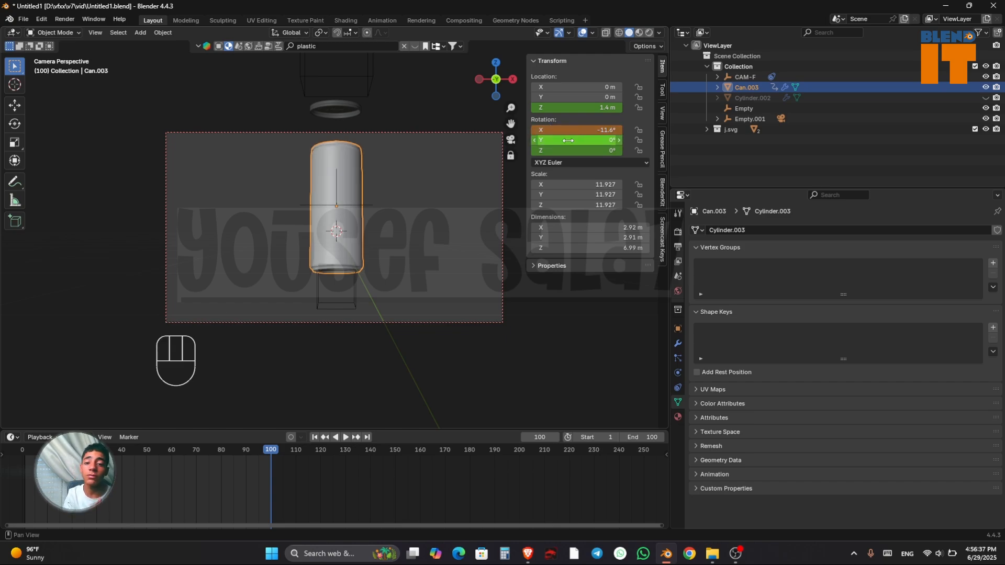
left_click(568, 140)
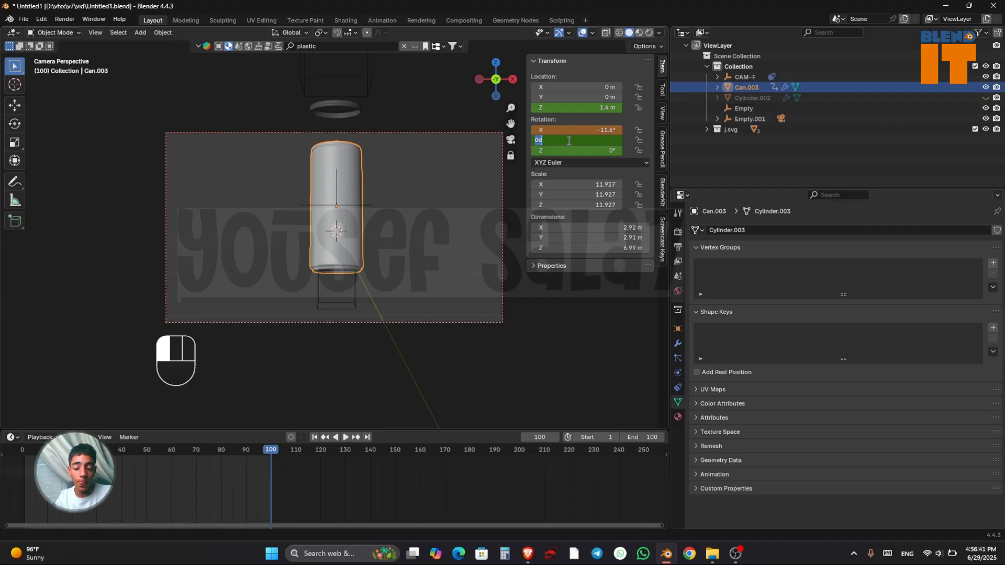
type("-0")
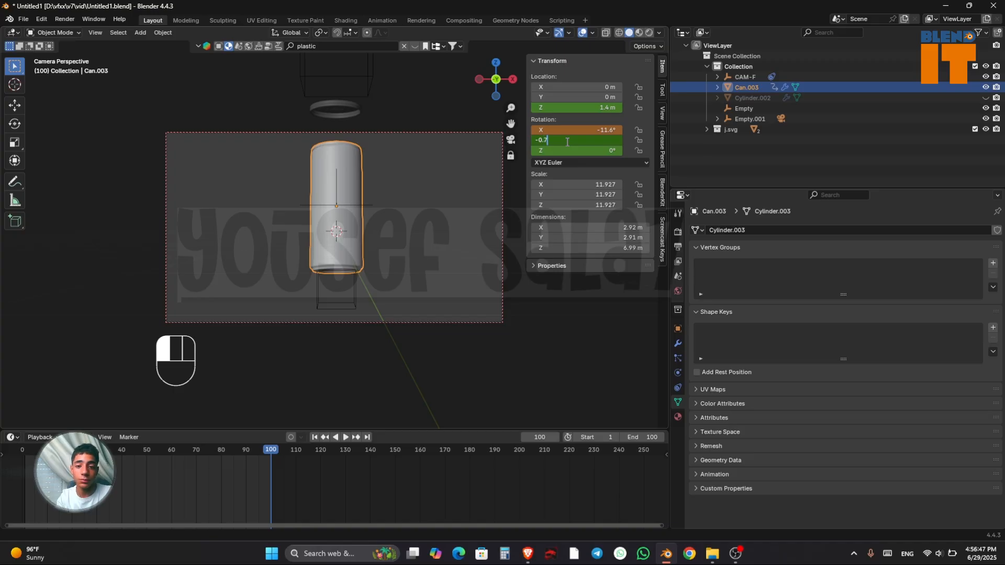
type(".7")
left_click(567, 145)
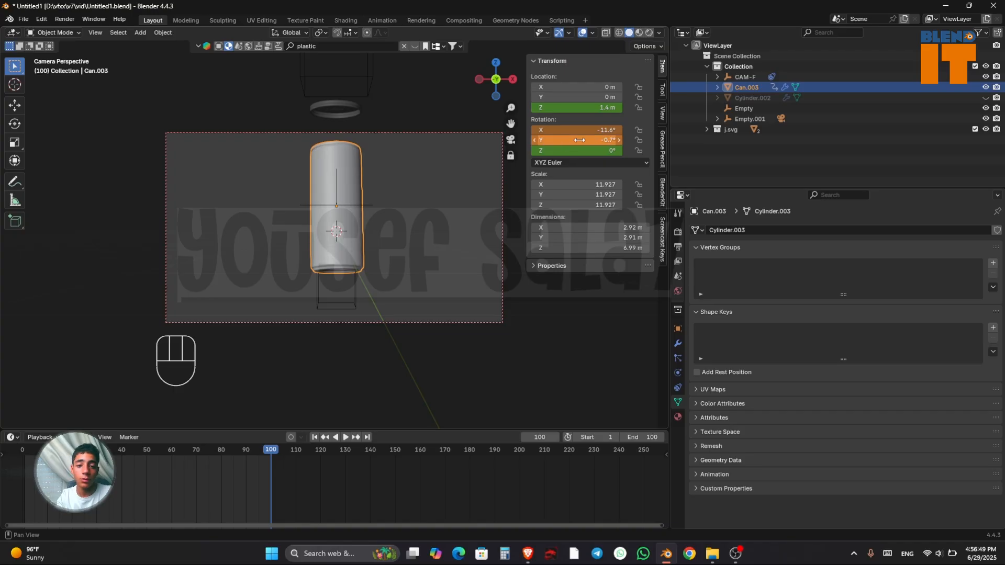
Step: Set the can's Z rotation to 25.5° at frame 100
left_click(590, 152)
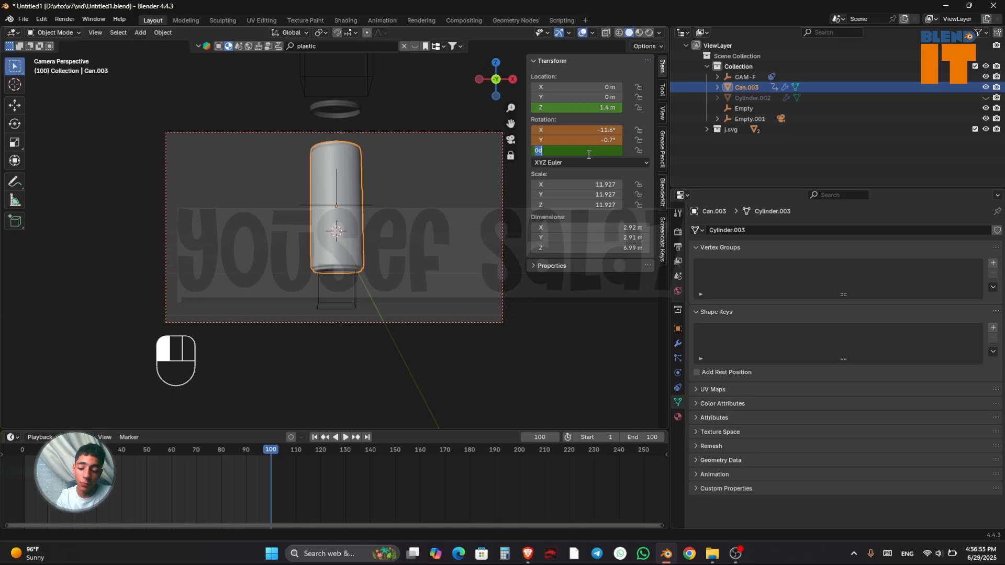
type("25")
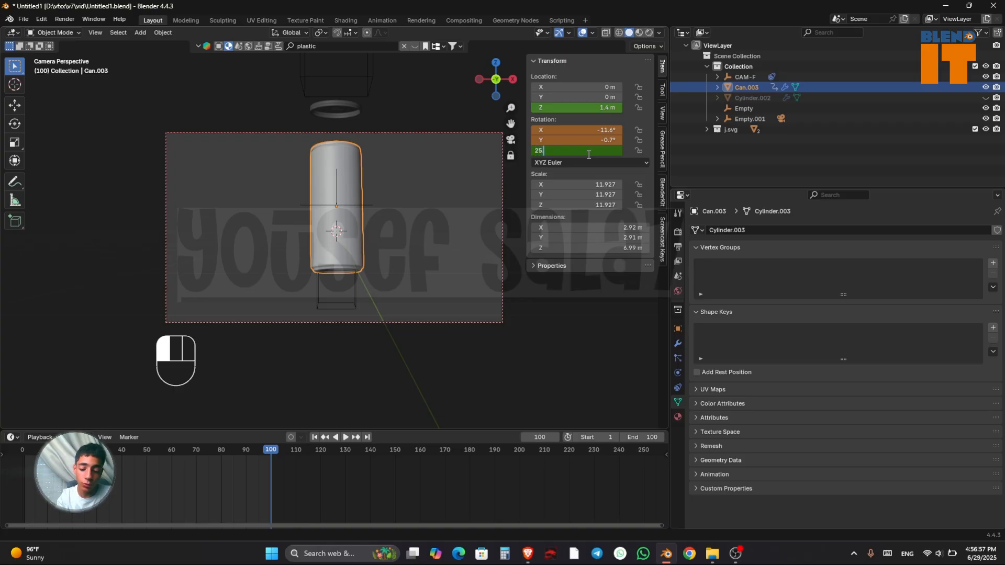
type(".5")
left_click(587, 155)
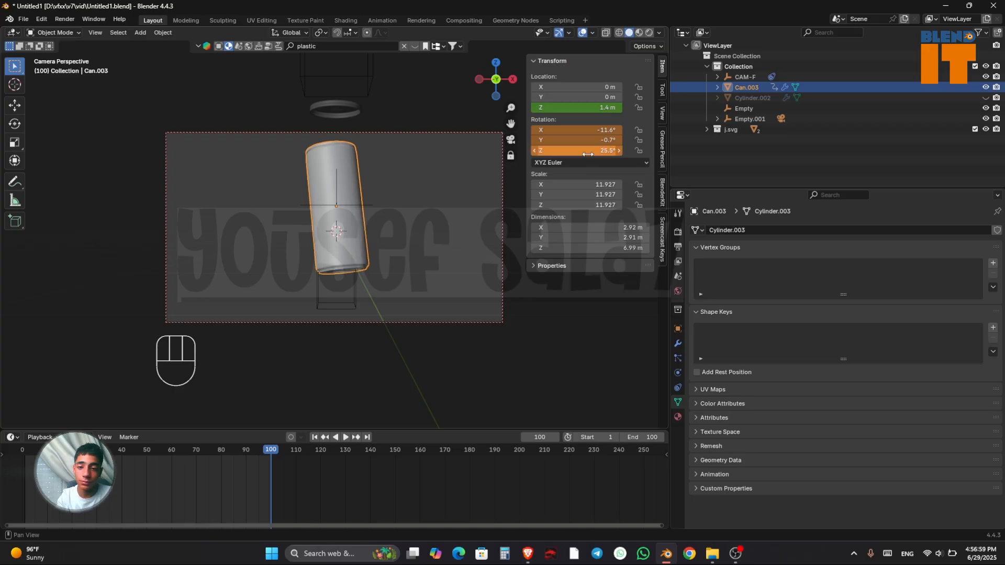
Step: Set the can's Z rotation to 25.9° and insert rotation keyframes on all axes at frame 100
left_click(588, 154)
key("BackSpace")
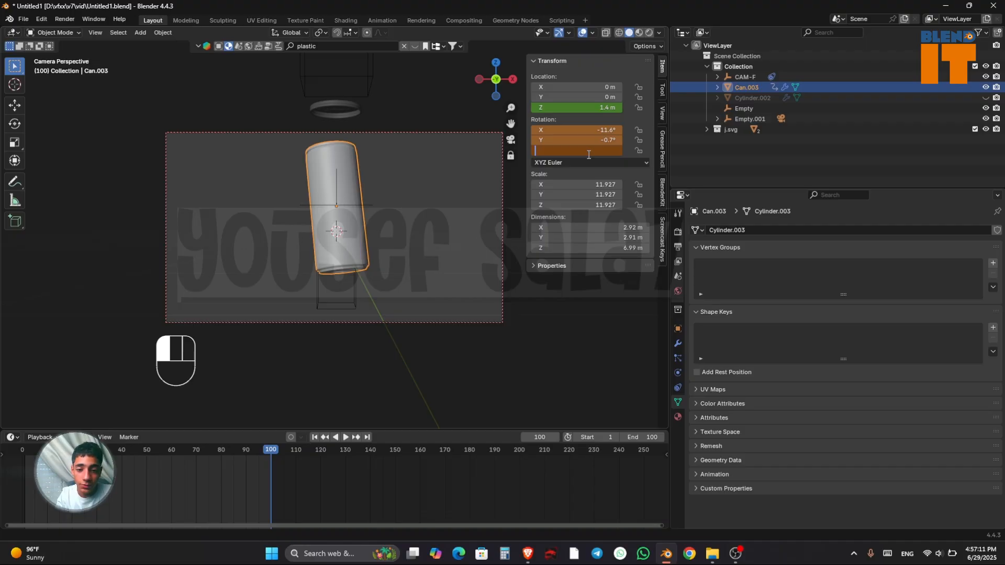
type("25.9")
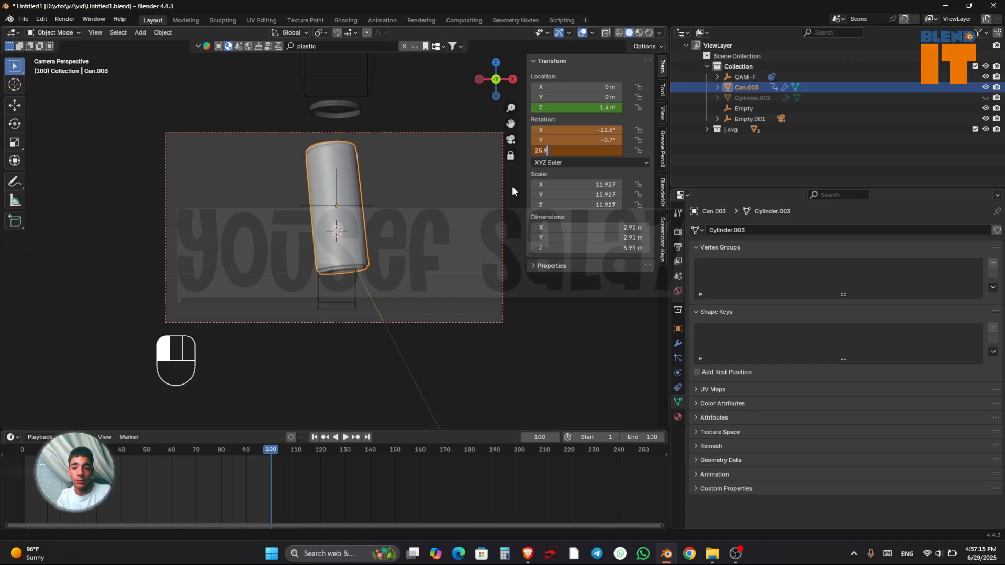
key("Return")
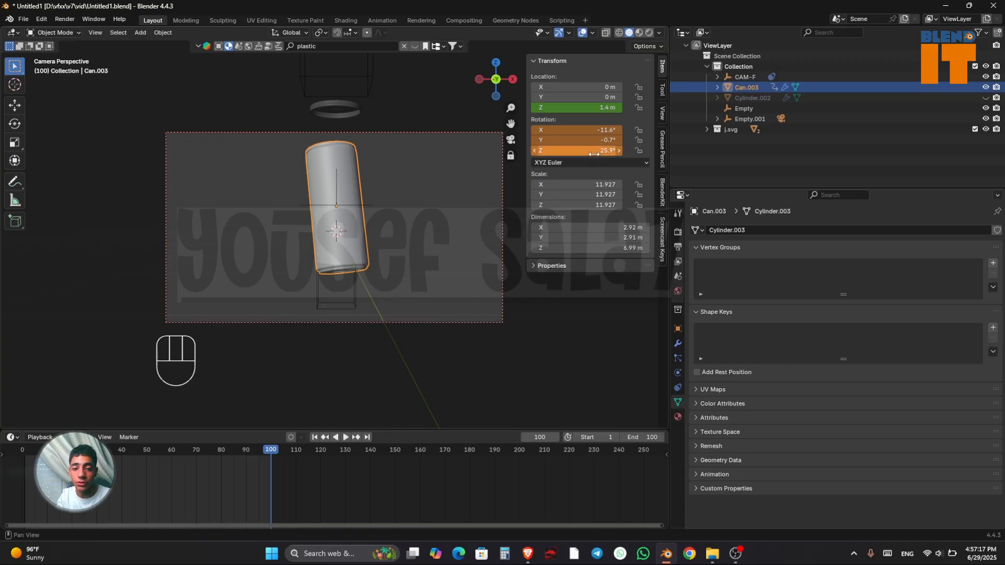
key("i")
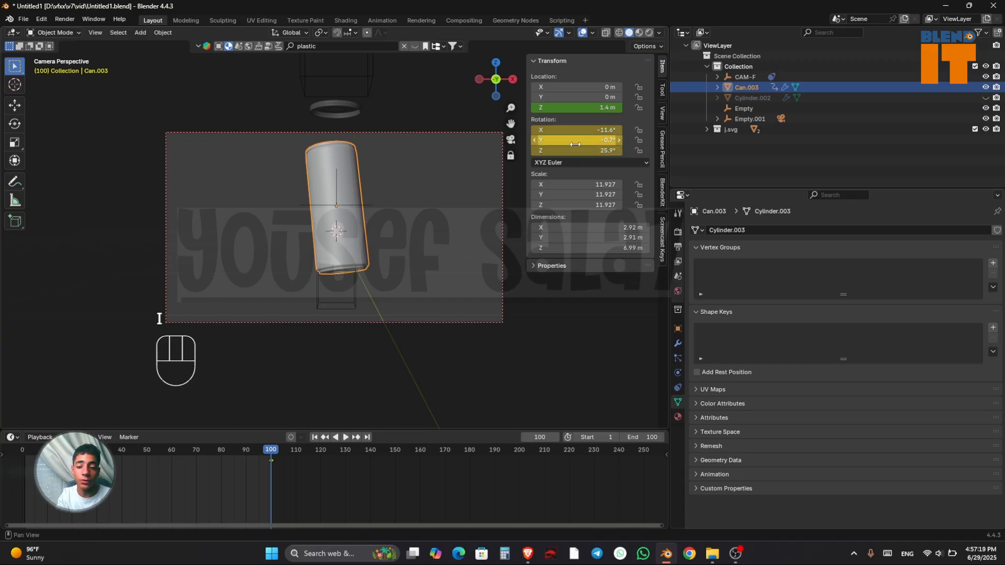
Step: Play back the can's rise and tilt animation from the first frame, and save the file
left_click(315, 437)
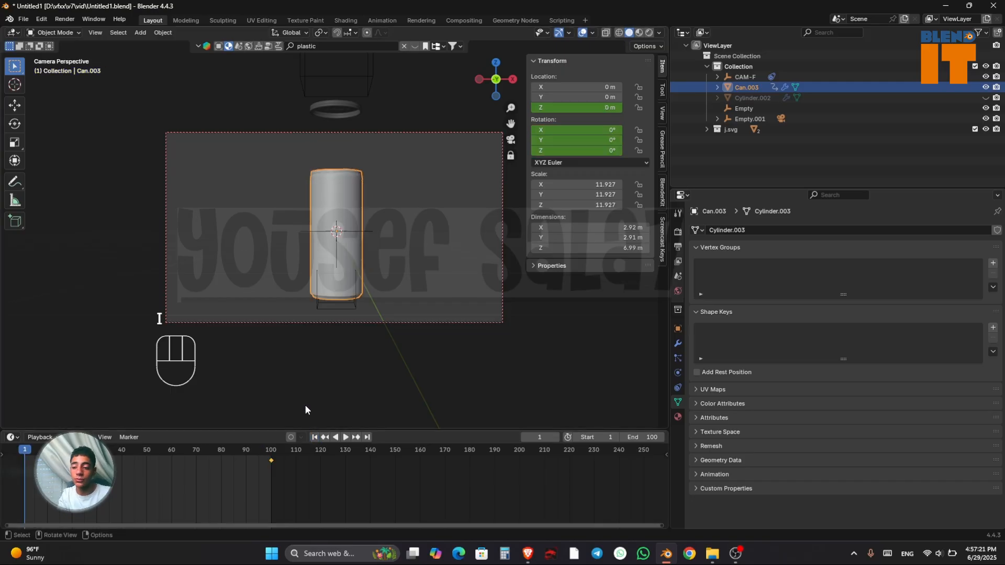
key("space")
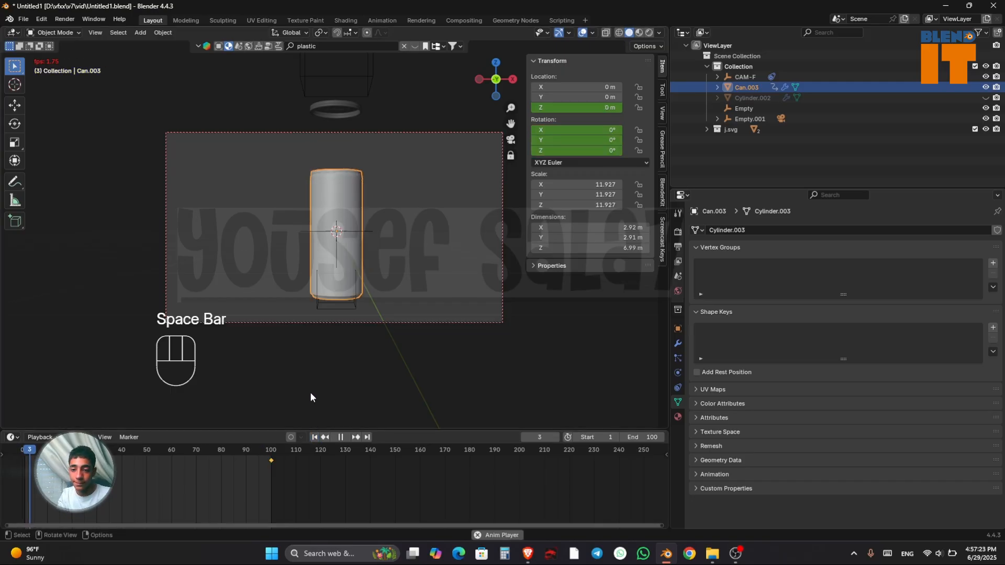
key("space")
key("ctrl+s")
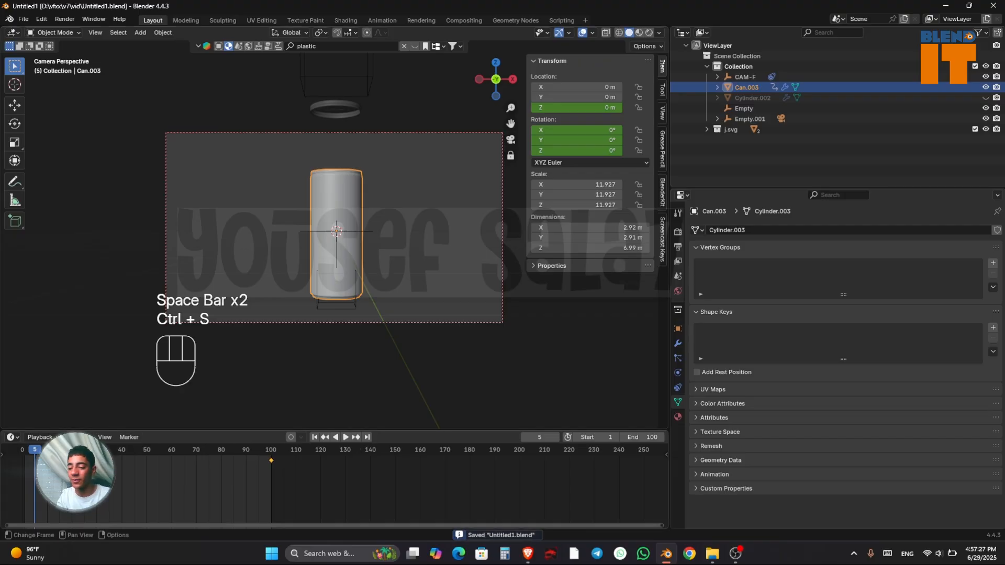
left_click(346, 437)
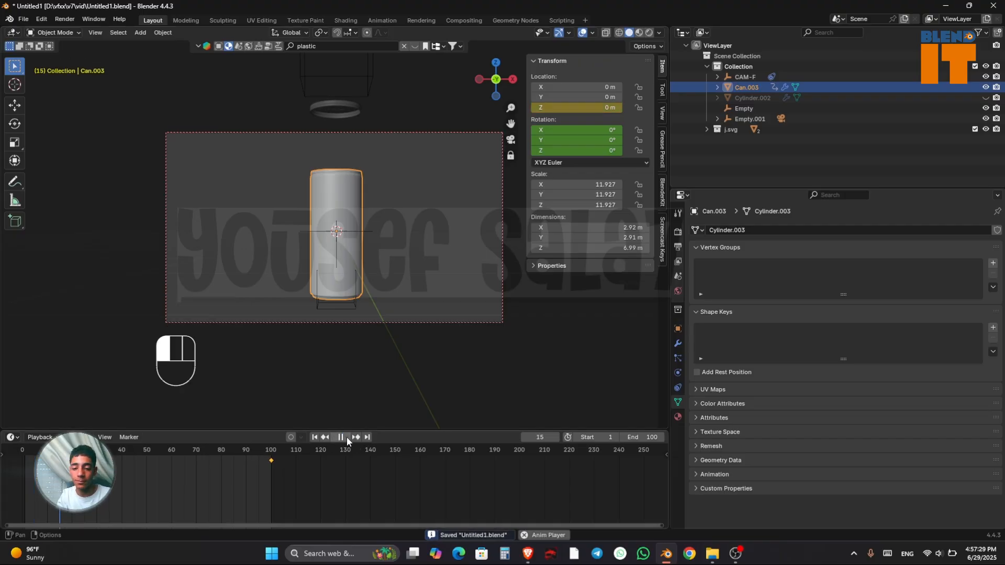
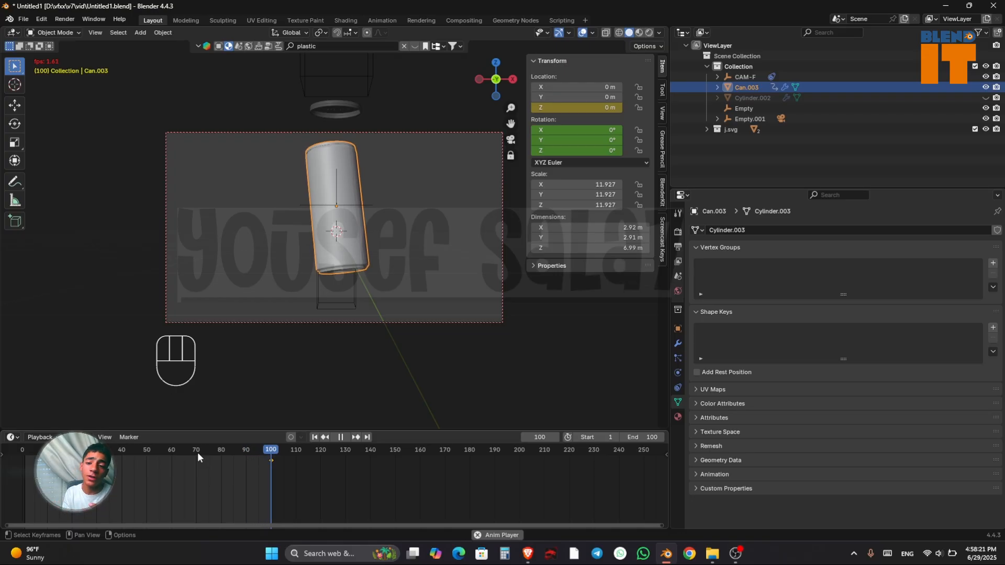
key("space")
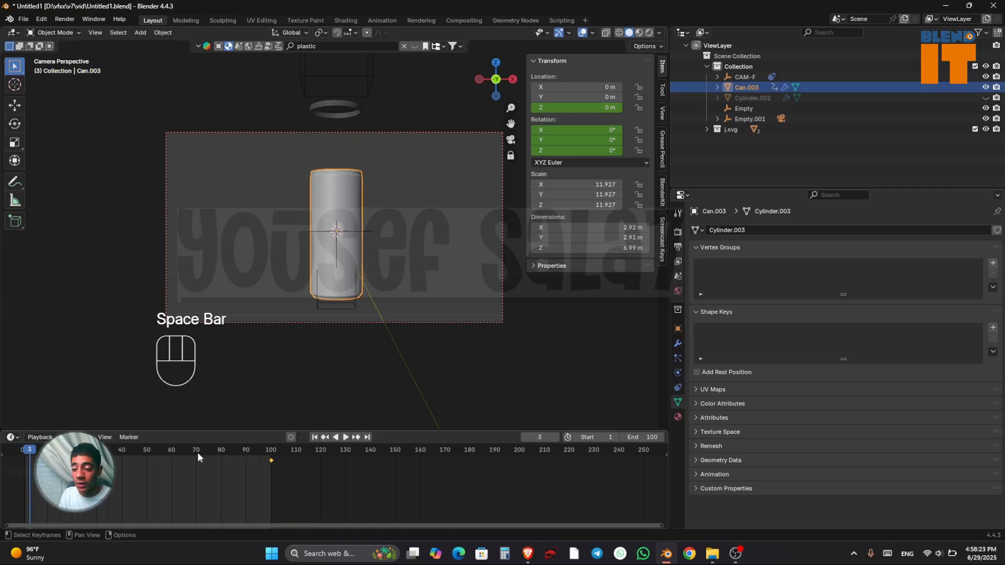
Step: Try moving the can's frame 100 keyframe back to about frame 59, and undo the move
left_click_drag(271, 460, 117, 463)
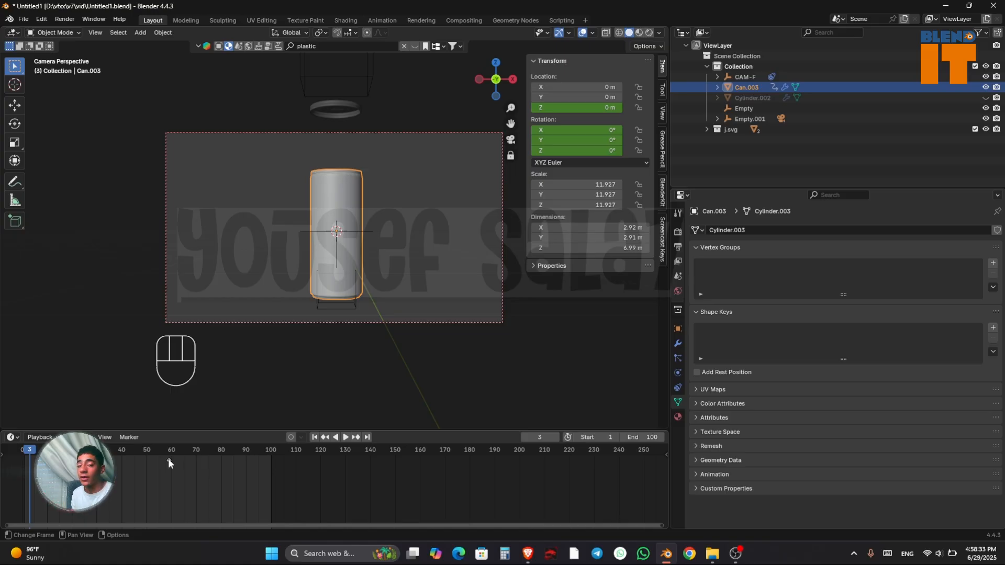
key("ctrl+z")
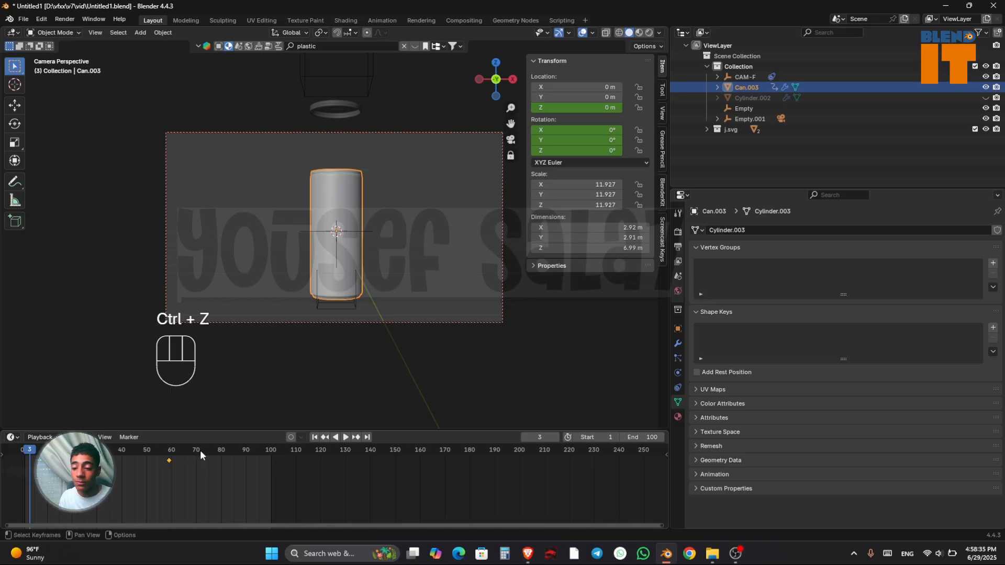
key("ctrl+z")
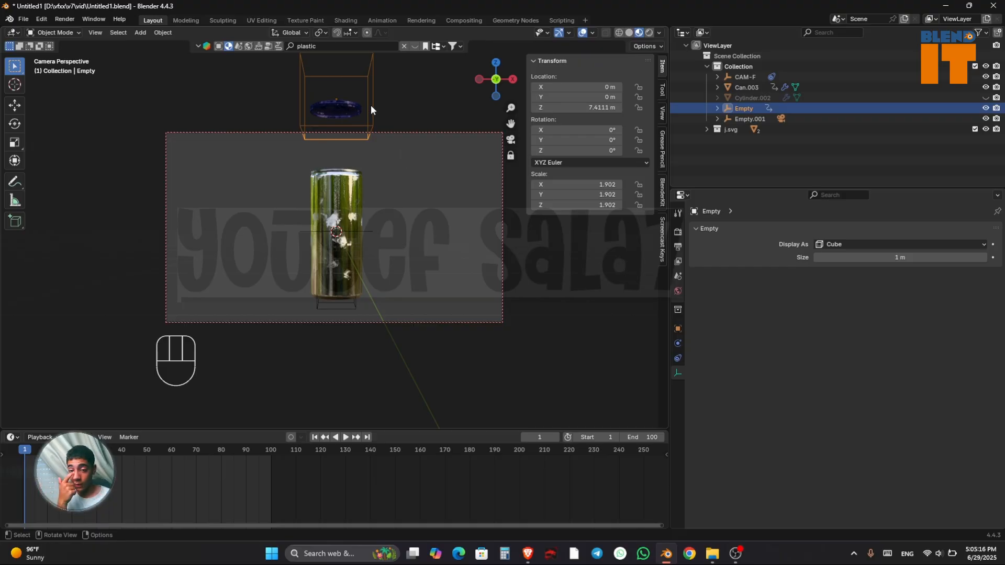
Step: Insert location, rotation and scale keyframes for the large Empty above the can at frame 1
key("i")
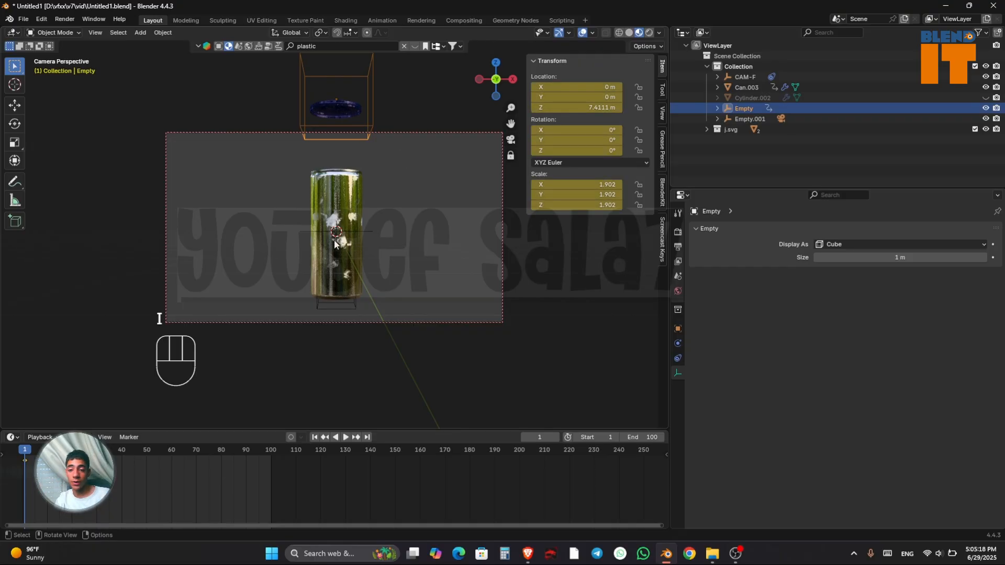
left_click(590, 437)
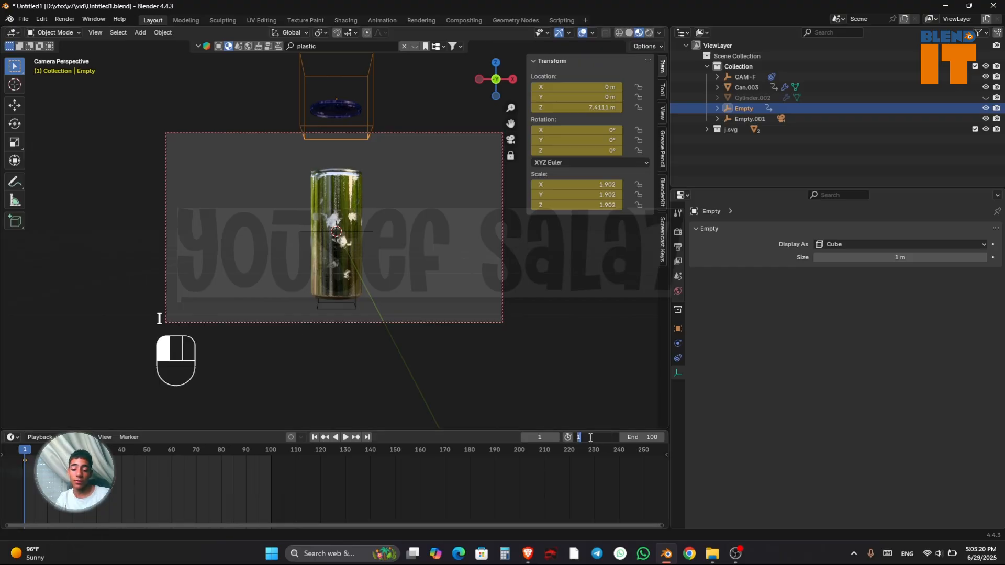
key("Return")
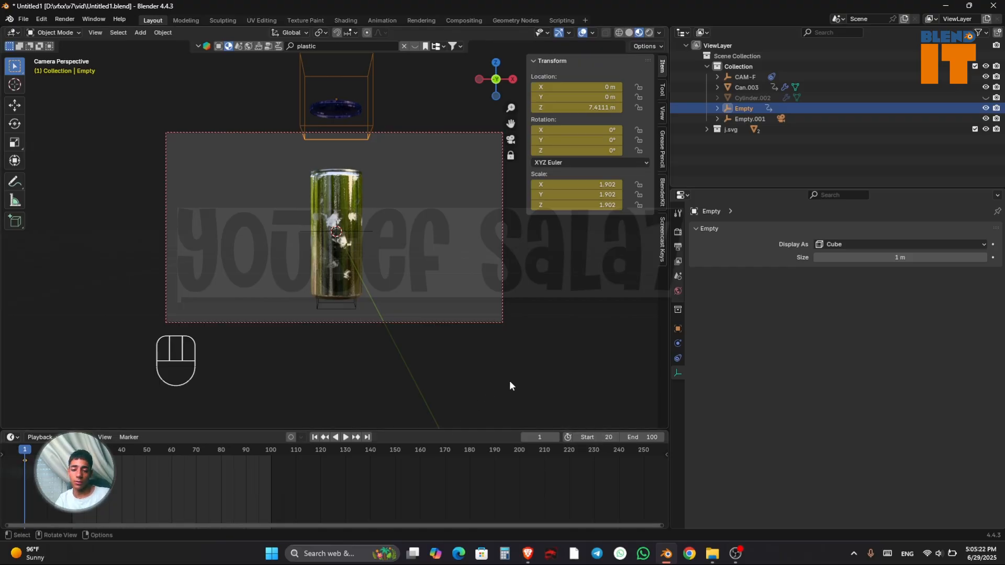
key("ctrl+z")
key("KP_2")
key("KP_0")
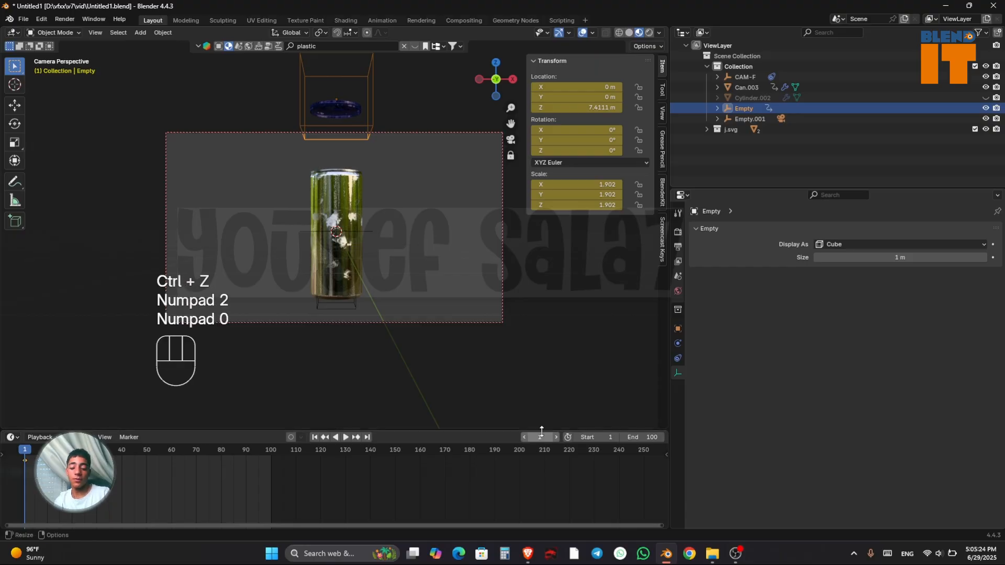
key("Return")
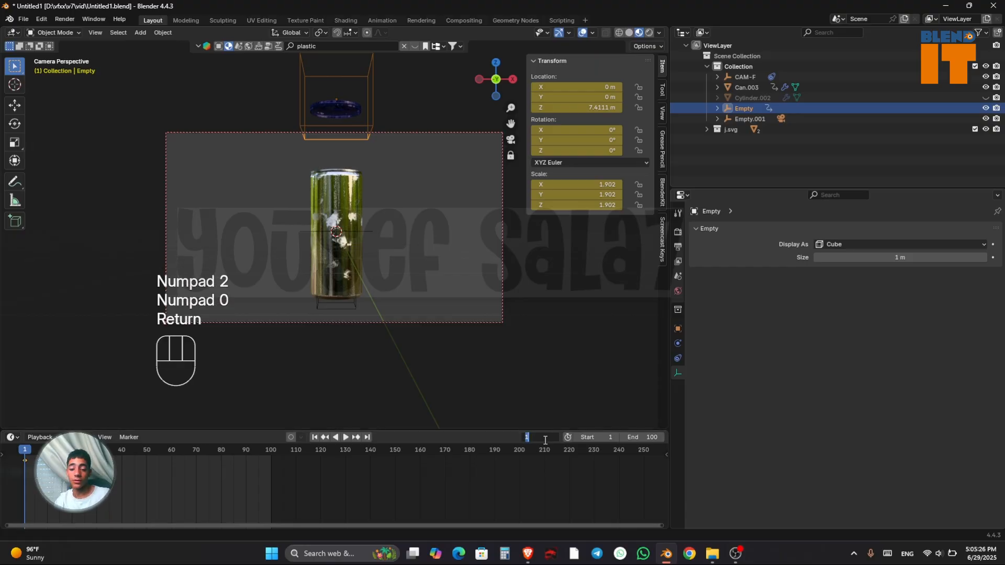
Step: At frame 20, set the Empty's Z location to 2 m and insert a location keyframe
type("2")
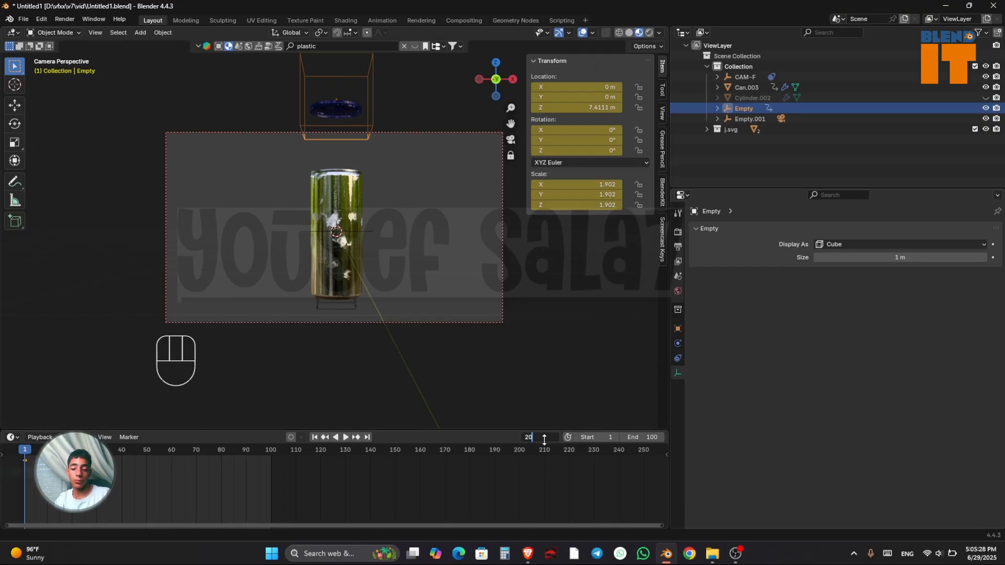
type("0")
key("Return")
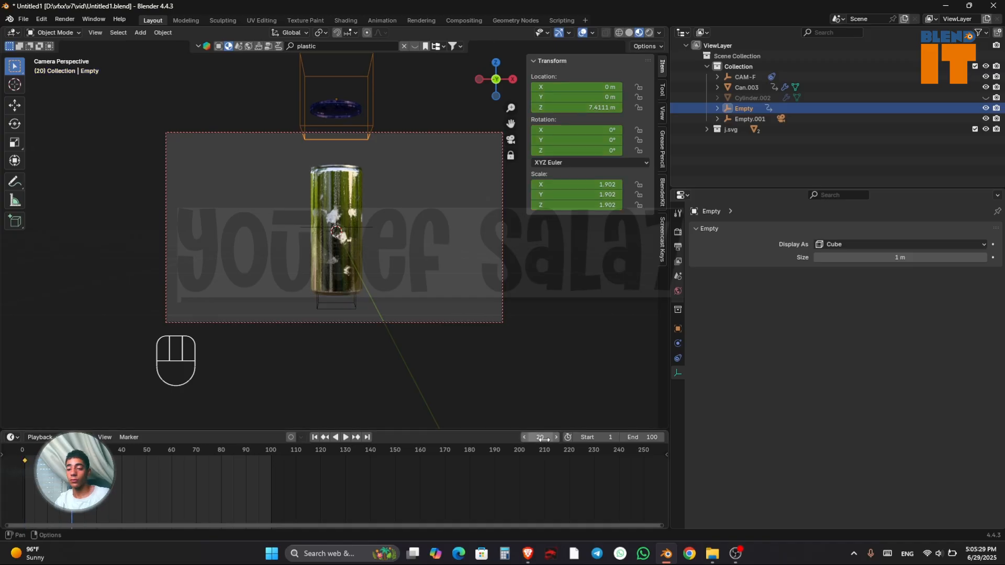
left_click(569, 110)
left_click_drag(570, 111, 571, 111)
left_click(571, 111)
key("BackSpace")
type("2")
key("Return")
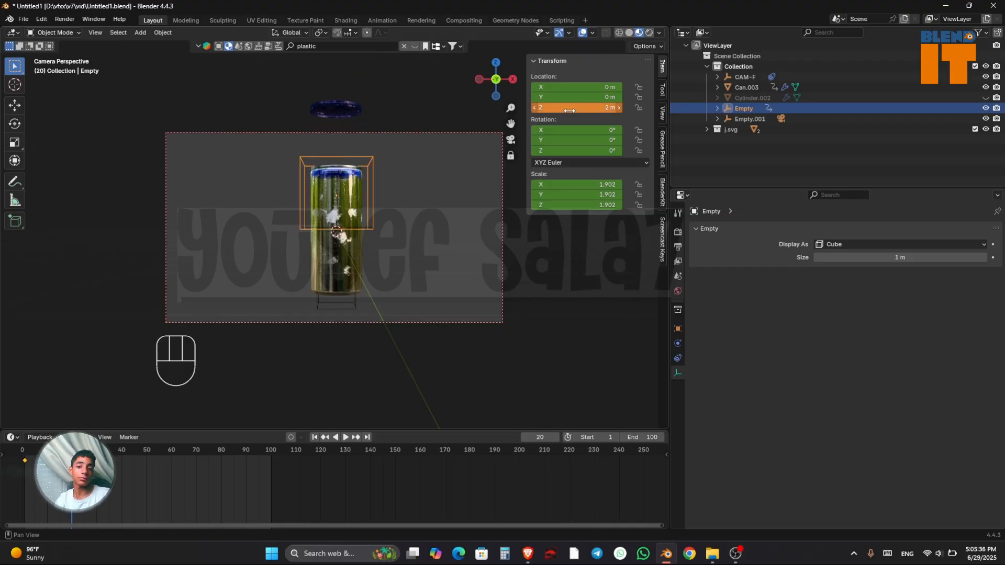
key("i")
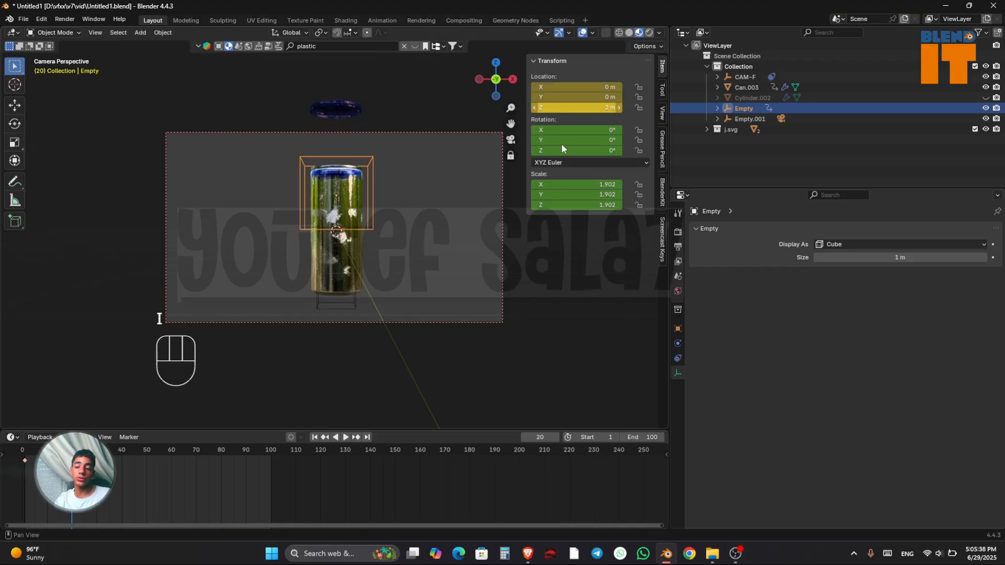
Step: Go to frame 30 and try Z locations of 2.5 m and 1.4 m for the Empty
left_click(543, 437)
type("30")
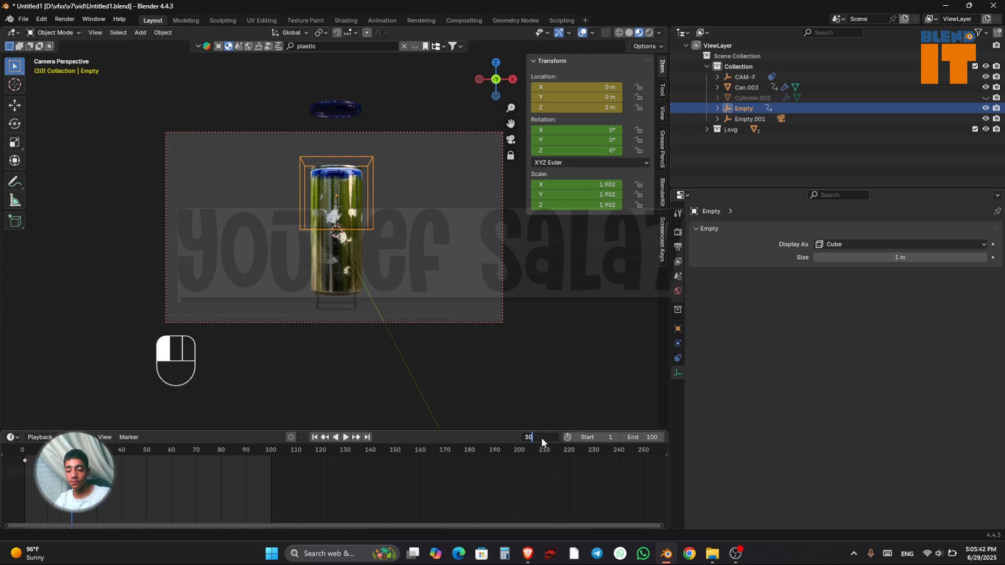
key("Return")
left_click(560, 108)
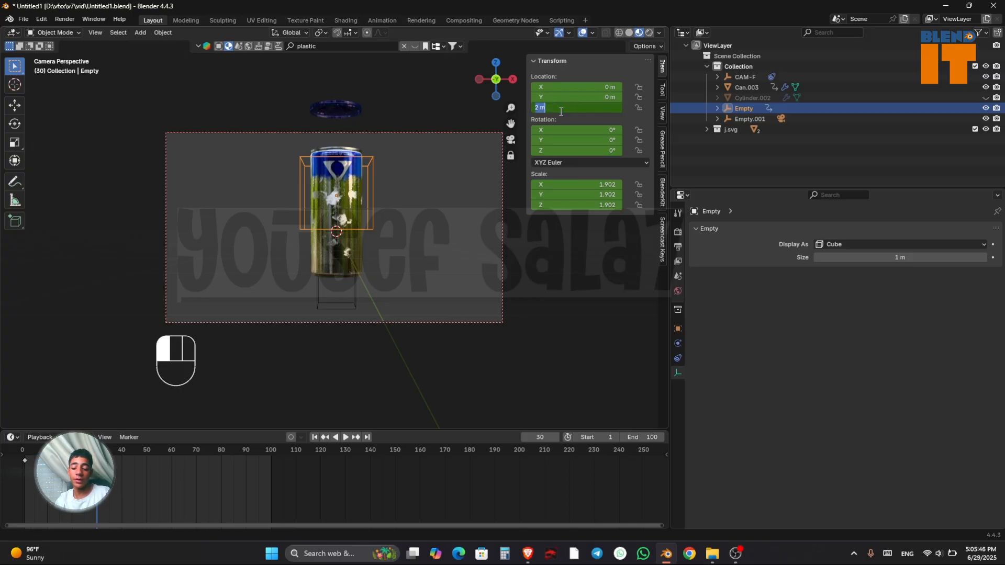
type("2.5")
key("Return")
left_click(560, 111)
type("1.4")
key("Return")
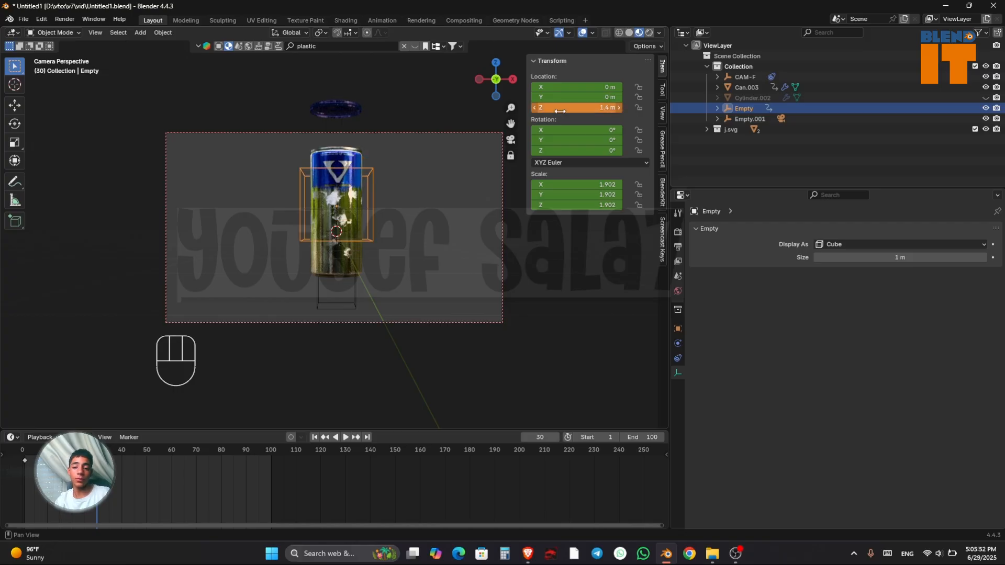
Step: Lower the Empty to Z 0.55 m and insert a location keyframe at frame 30
left_click_drag(560, 111, 519, 123)
left_click(572, 110)
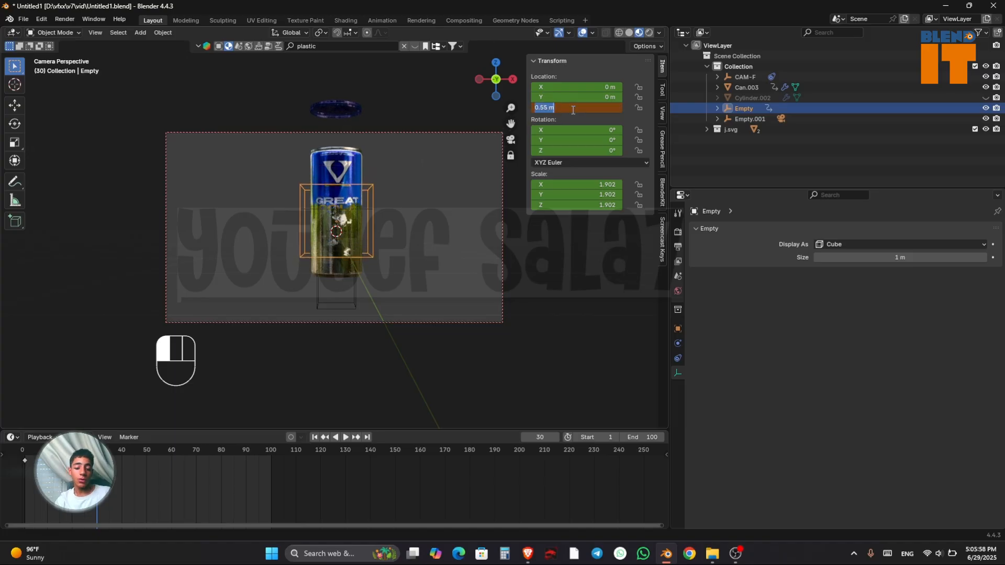
left_click(573, 110)
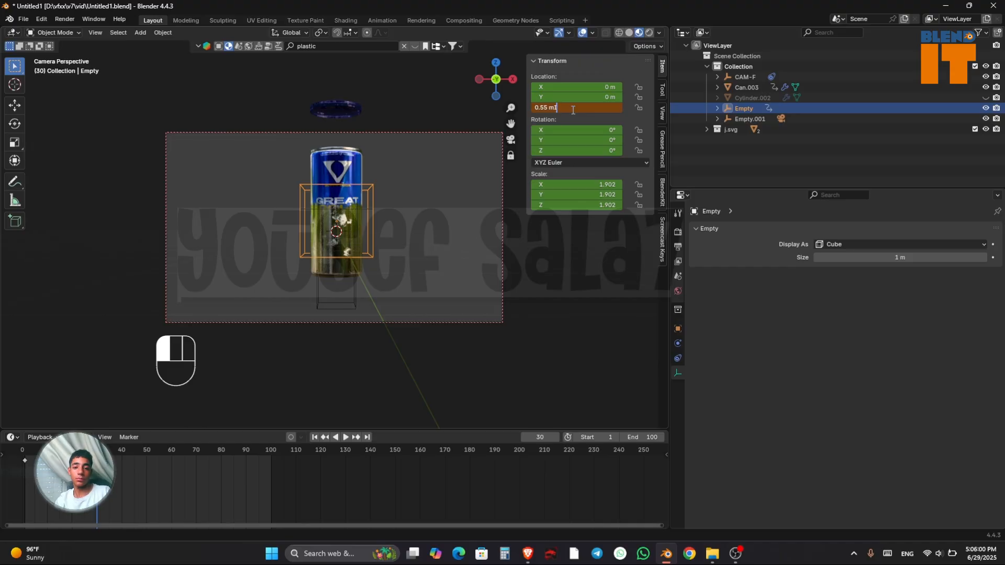
key("Return")
key("i")
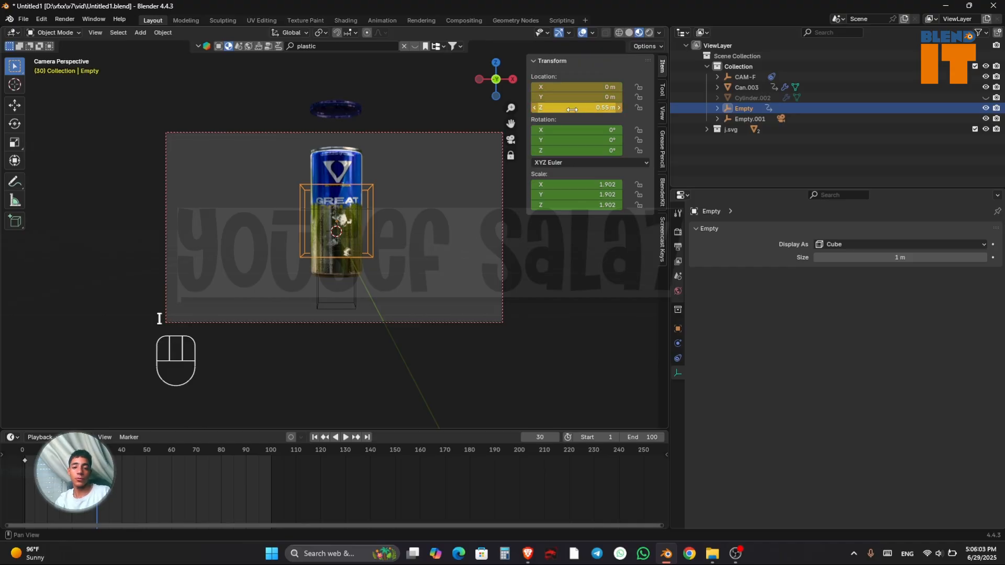
left_click(595, 437)
type("75")
key("Return")
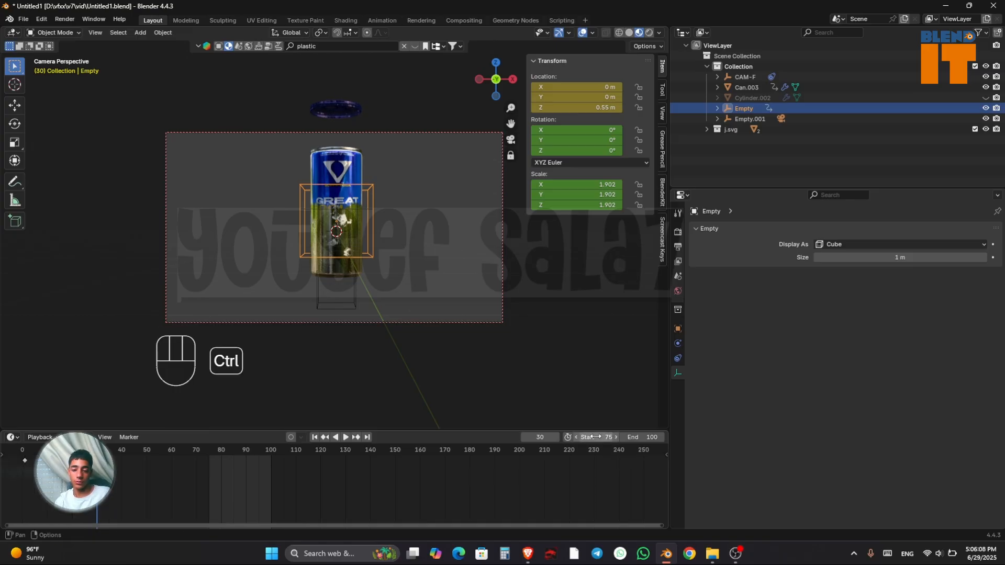
key("ctrl+z")
Step: At frame 75, set the Empty's Z location to -1.11 m and insert a location keyframe
left_click(541, 439)
type("75")
key("Return")
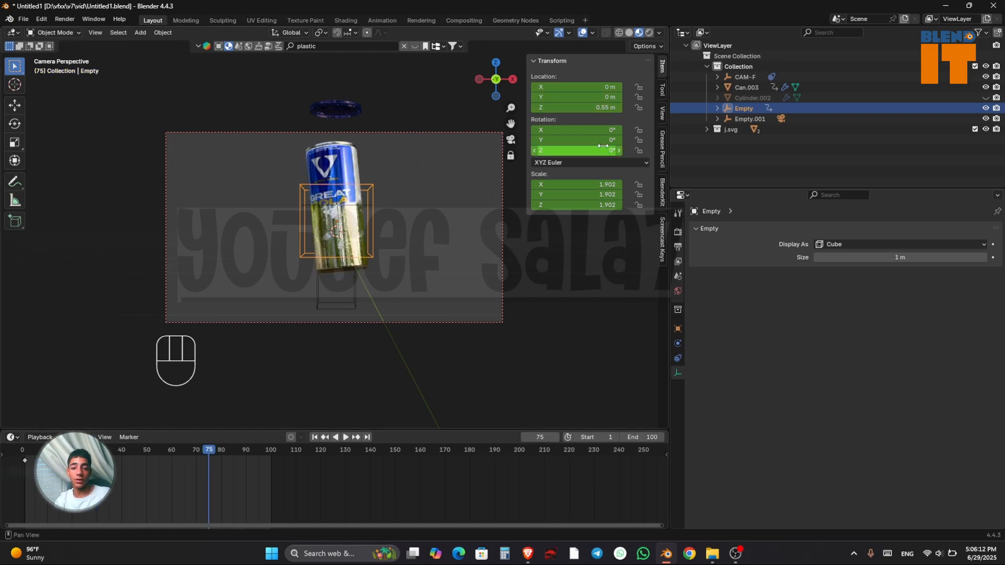
left_click(576, 107)
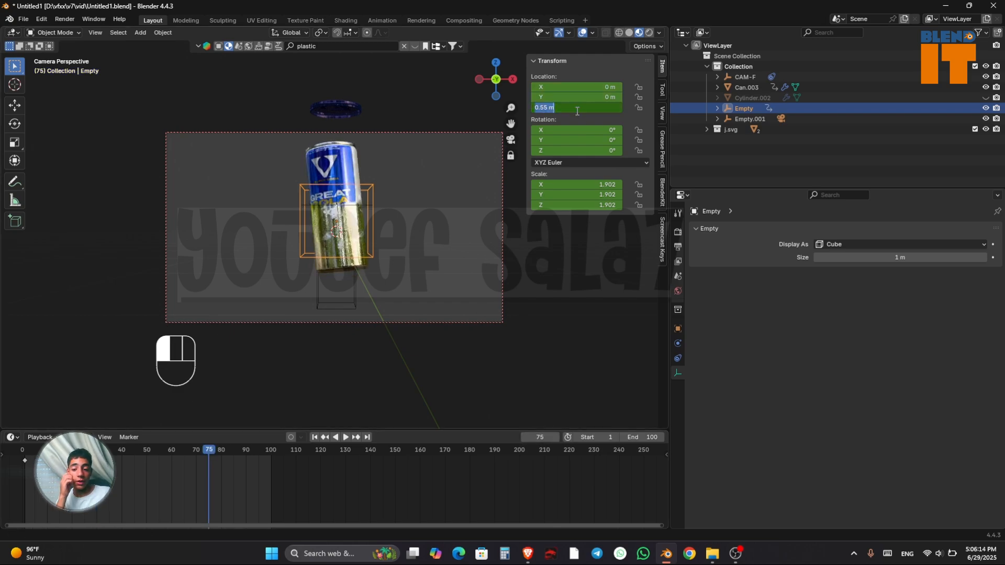
type("0.58")
left_click(571, 114)
left_click_drag(571, 108, 629, 105)
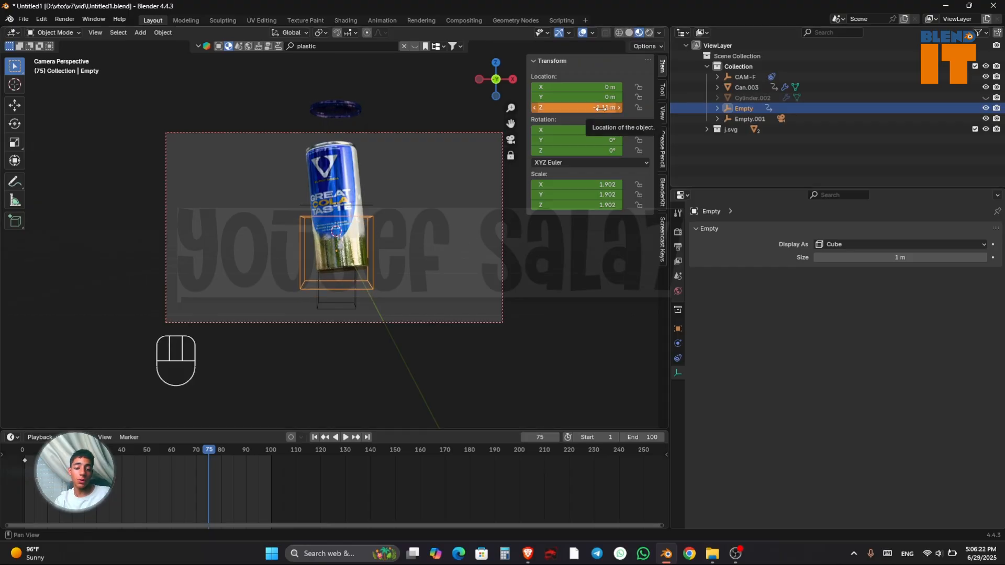
key("i")
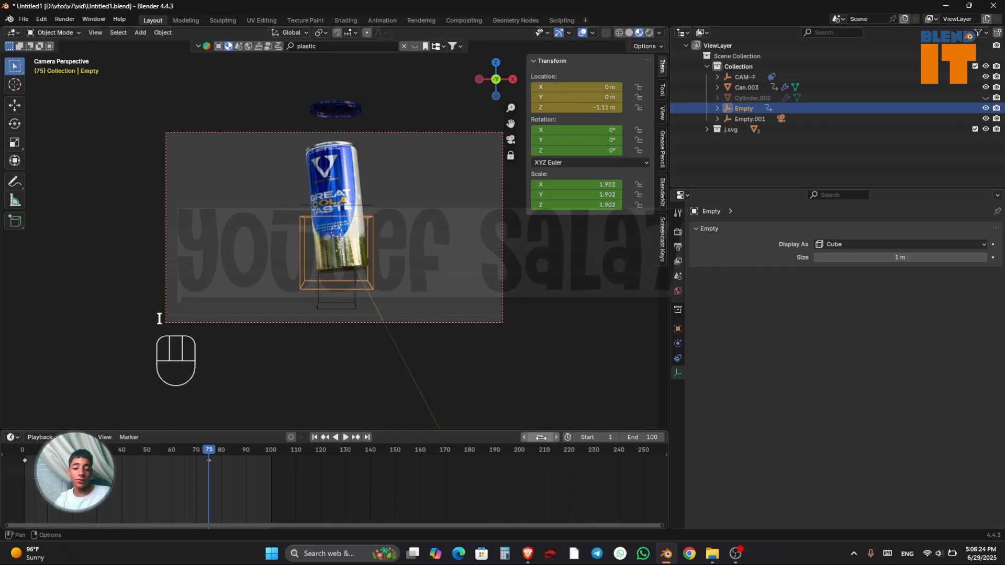
Step: At frame 85, lower the Empty to Z -6.18 m and insert a location keyframe
left_click(541, 437)
type("85")
key("Return")
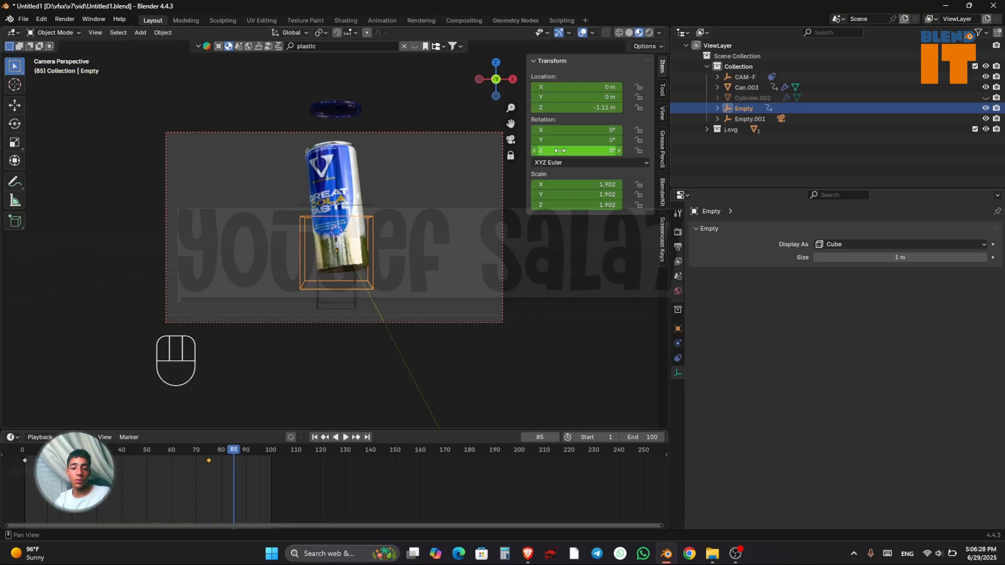
left_click_drag(563, 108, 544, 110)
left_click(563, 107)
type("I")
key("Return")
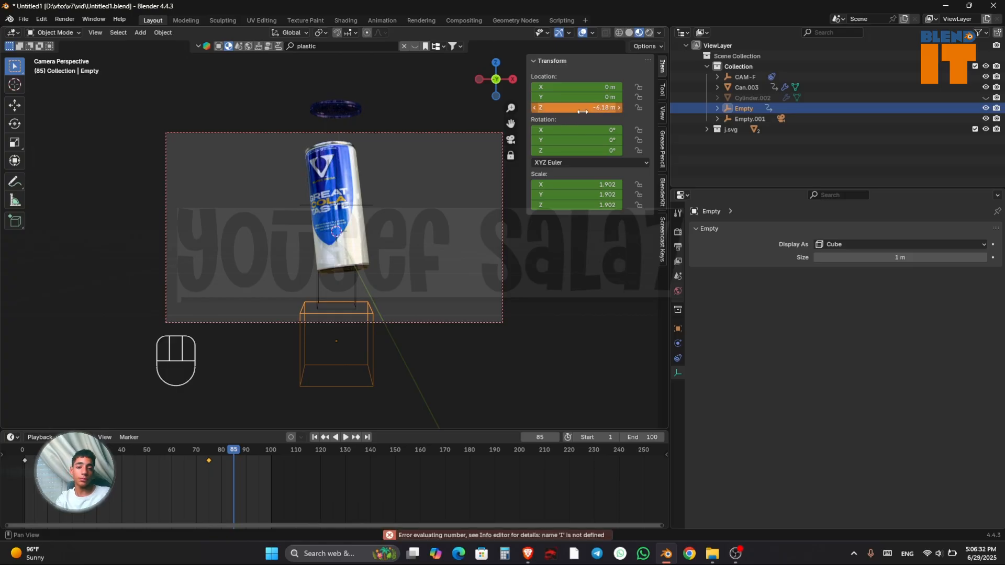
key("i")
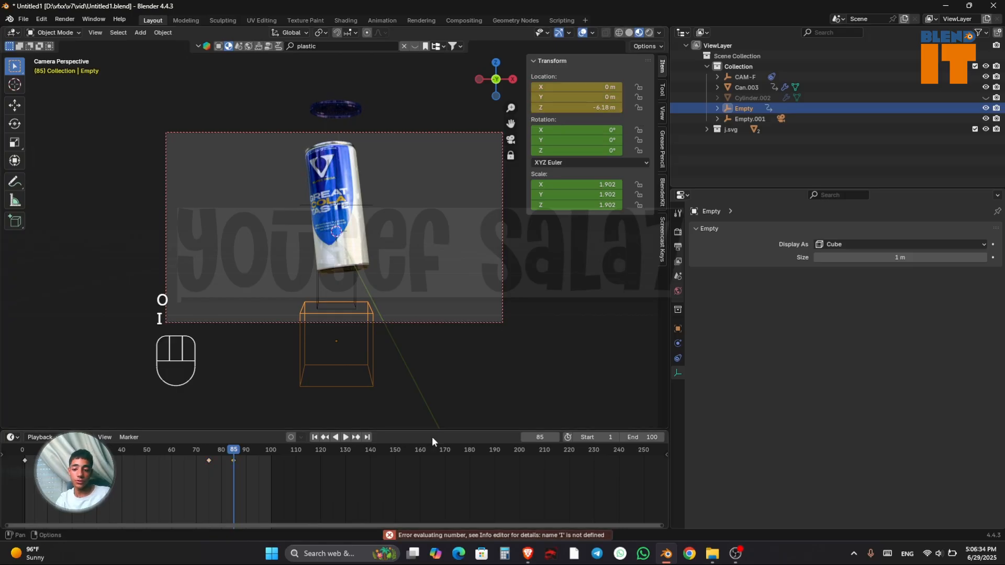
Step: Preview the end of the animation, and save the file with the timeline back at frame 1
left_click(240, 450)
key("space")
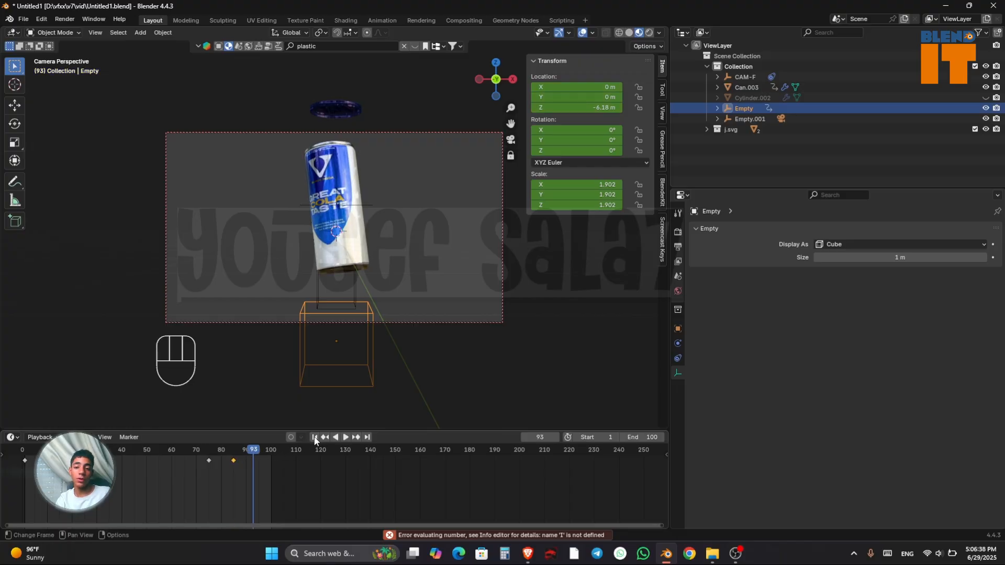
left_click(315, 437)
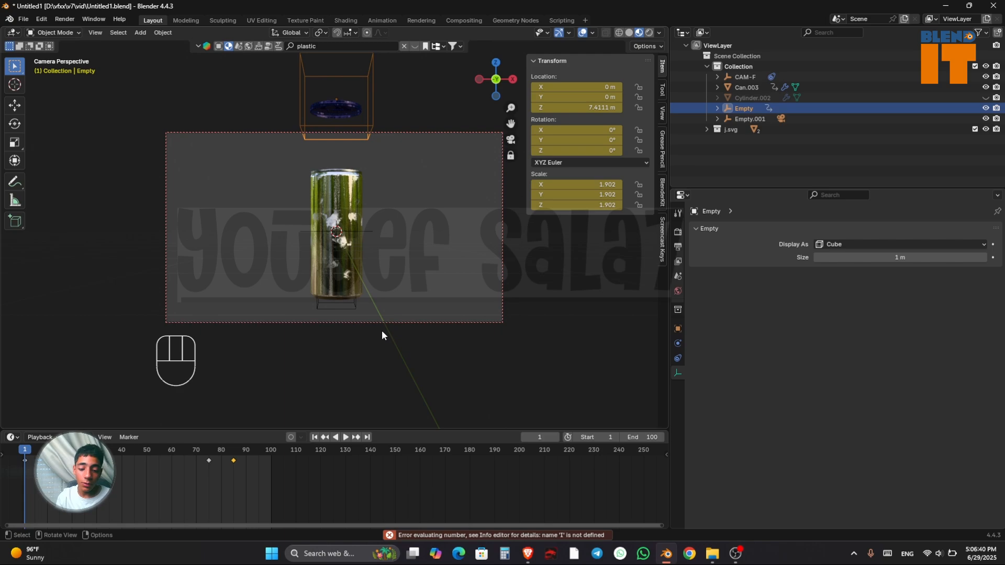
key("ctrl")
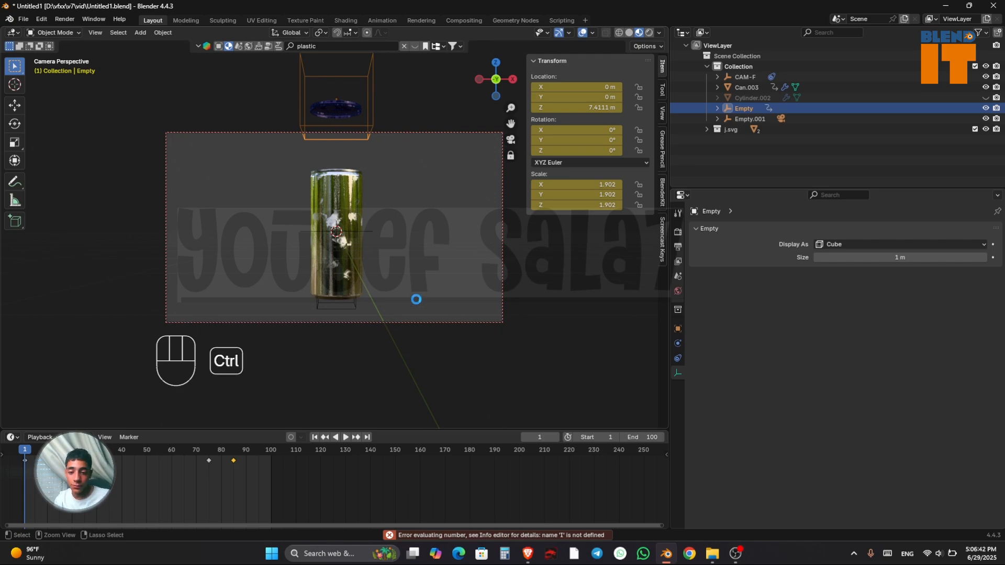
key("ctrl+s")
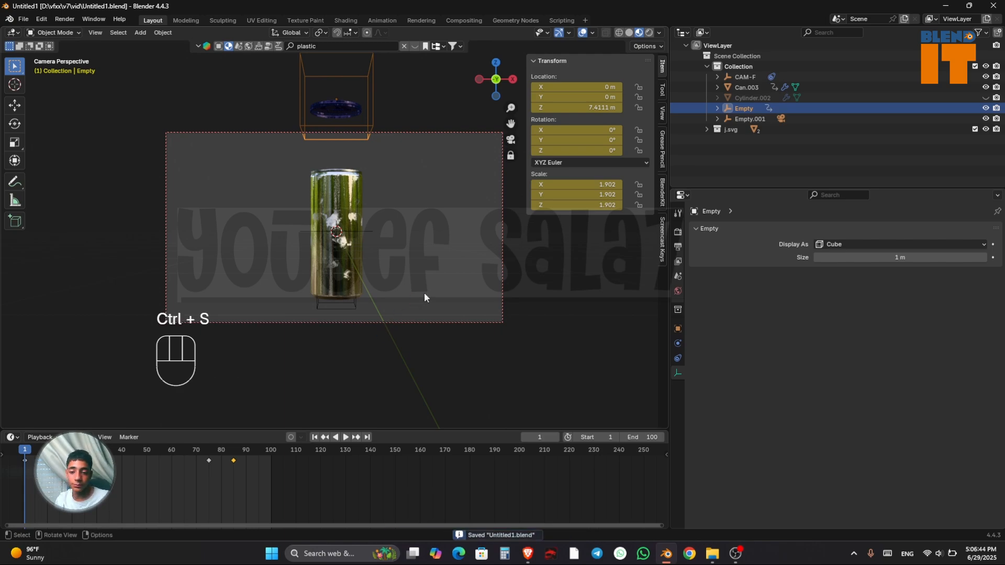
right_click(424, 292)
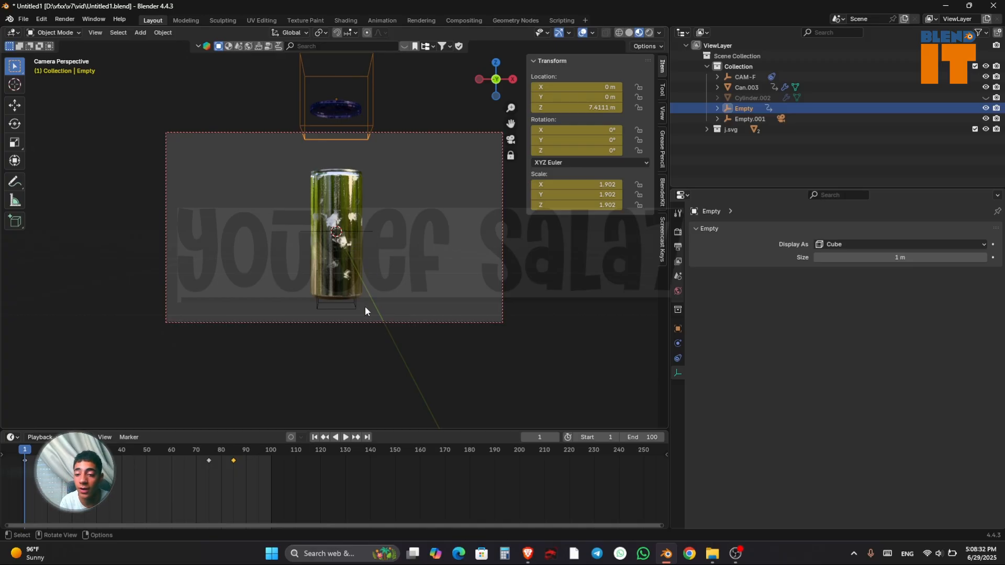
Step: Select Empty.001, the small empty at the can's base, try moving it upward and undo the move
left_click(350, 308)
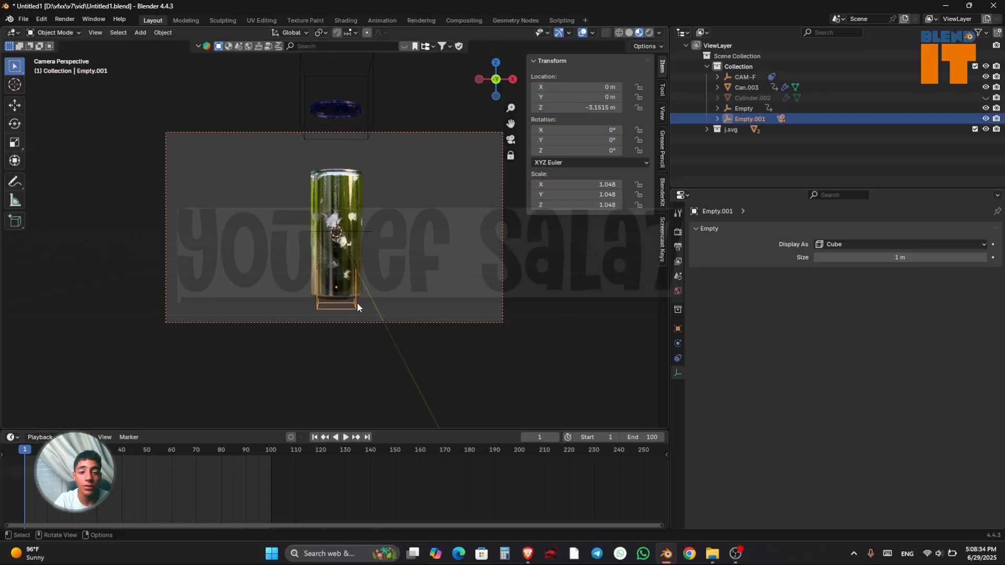
key("g")
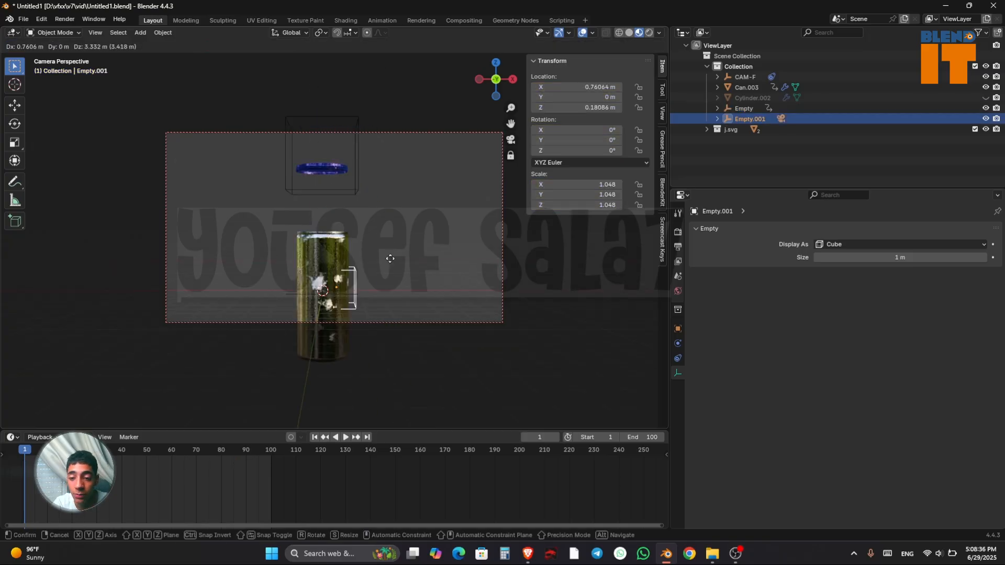
left_click(365, 247)
key("ctrl+z")
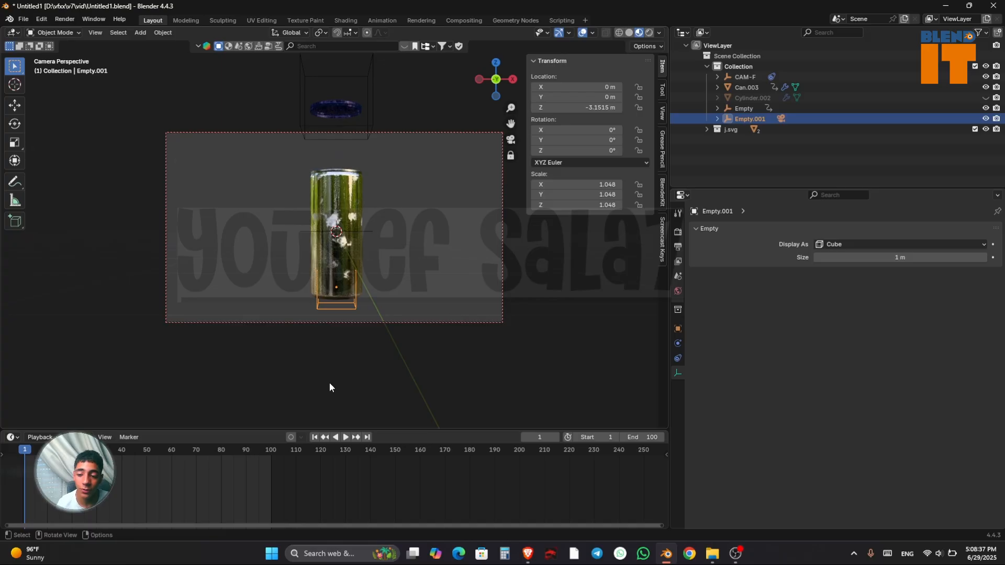
Step: At frame 15, insert a single keyframe on Empty.001's Z location
left_click(544, 438)
type("15")
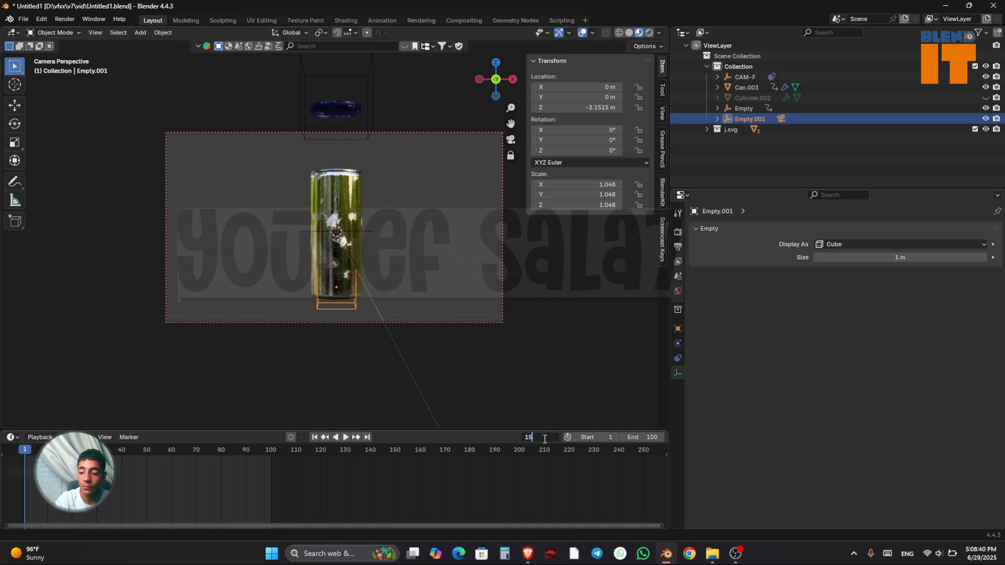
key("Return")
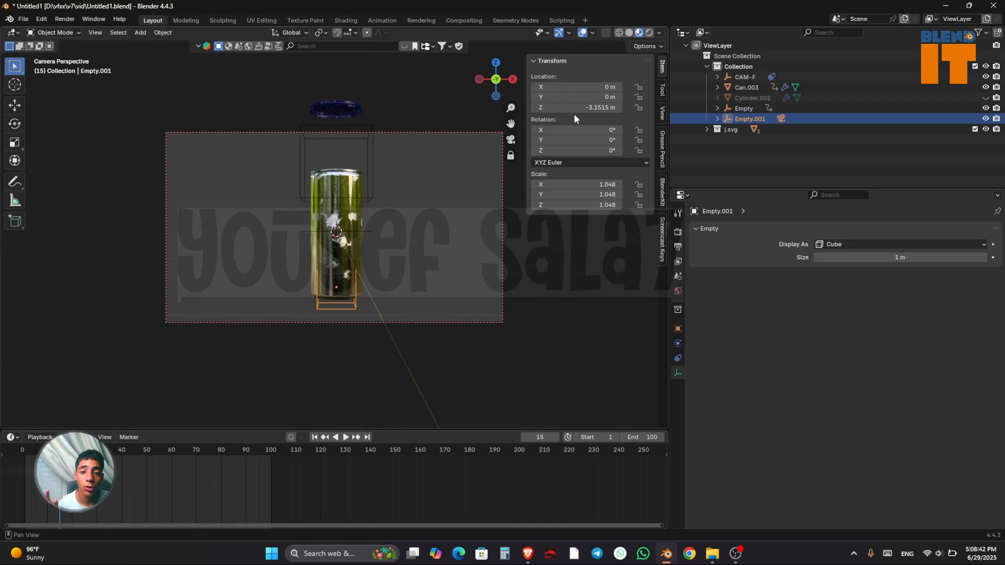
right_click(582, 107)
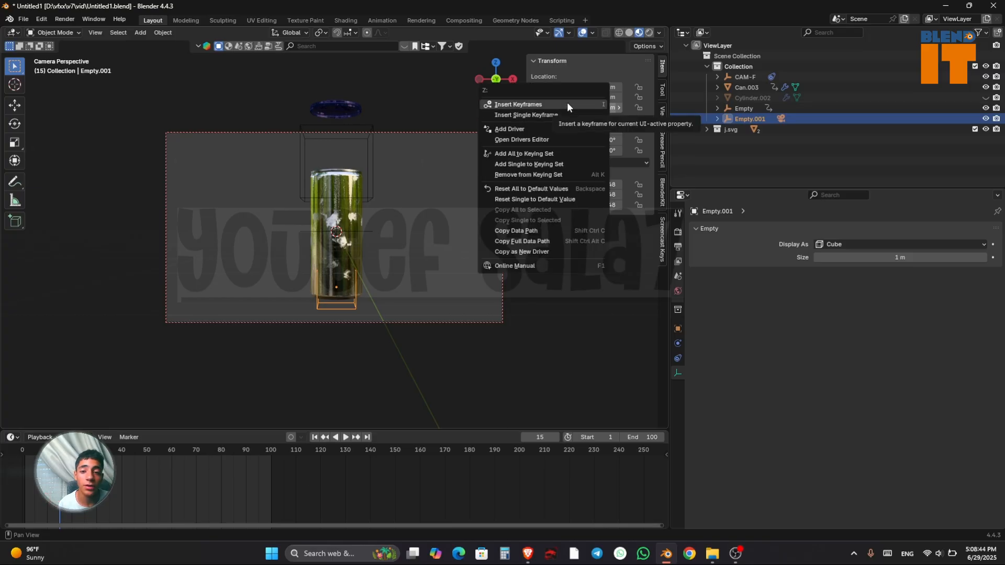
left_click(541, 115)
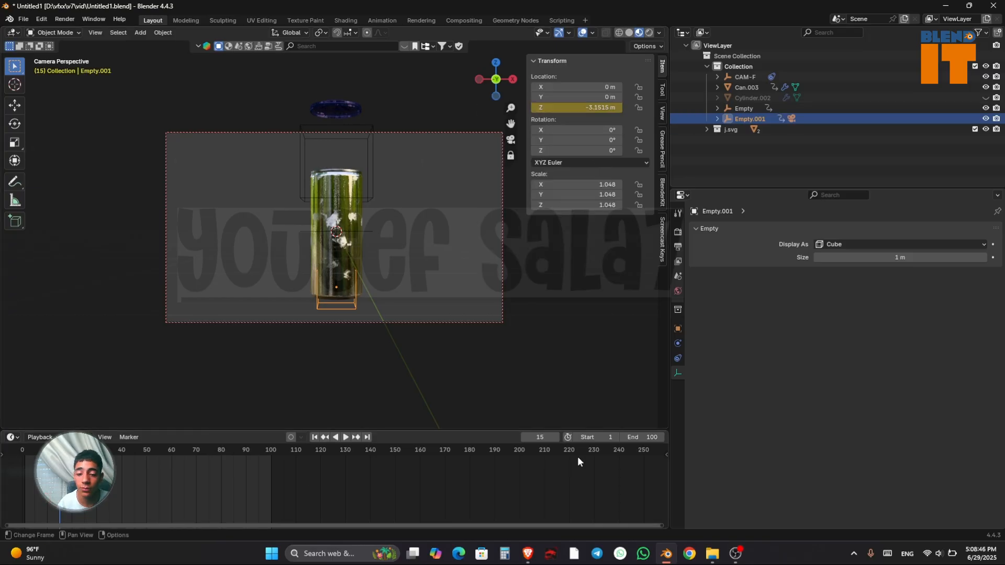
Step: At frame 40, set Empty.001's Z location to 1.45 m and insert a location keyframe
double_click(543, 439)
type("40")
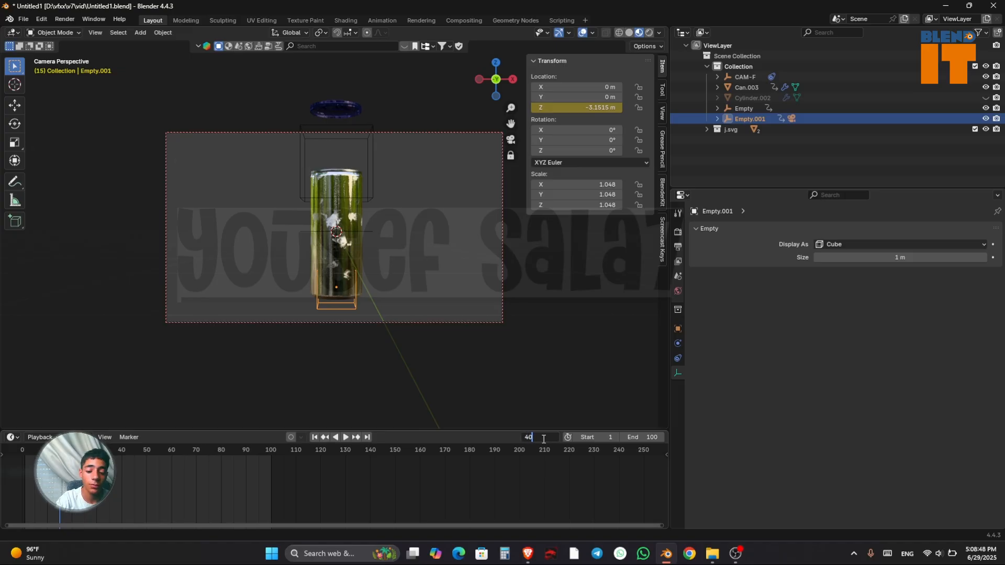
key("Return")
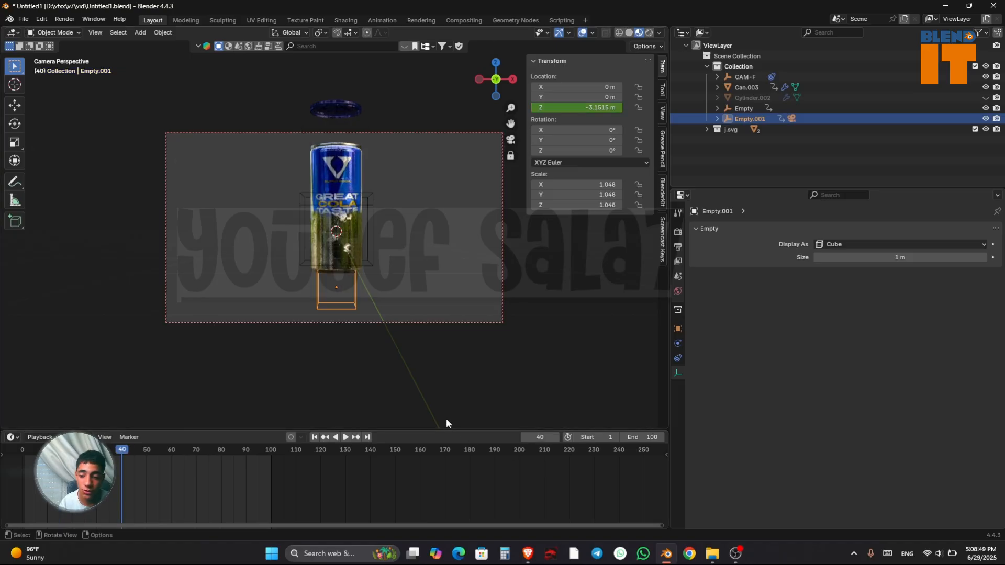
left_click(589, 106)
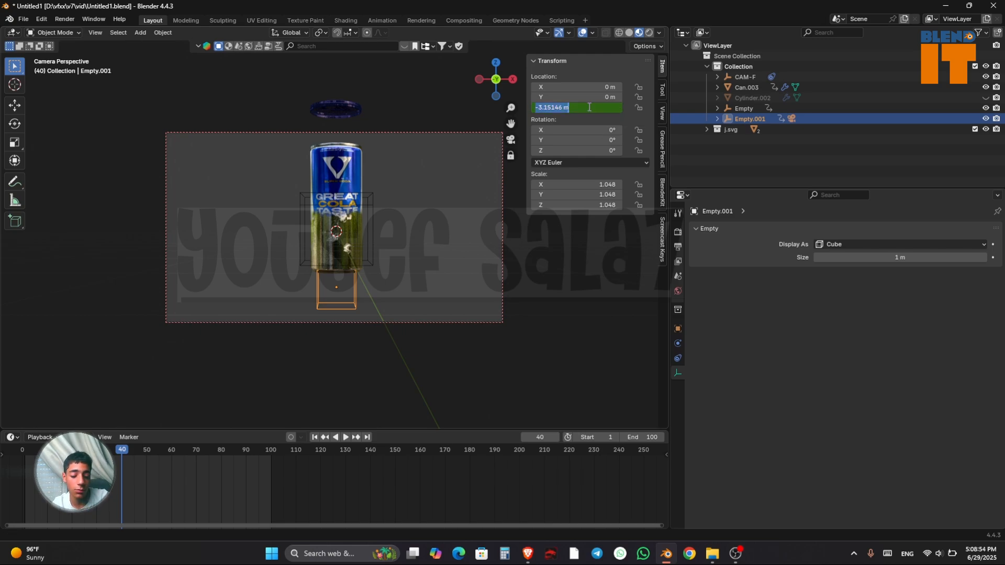
type("1")
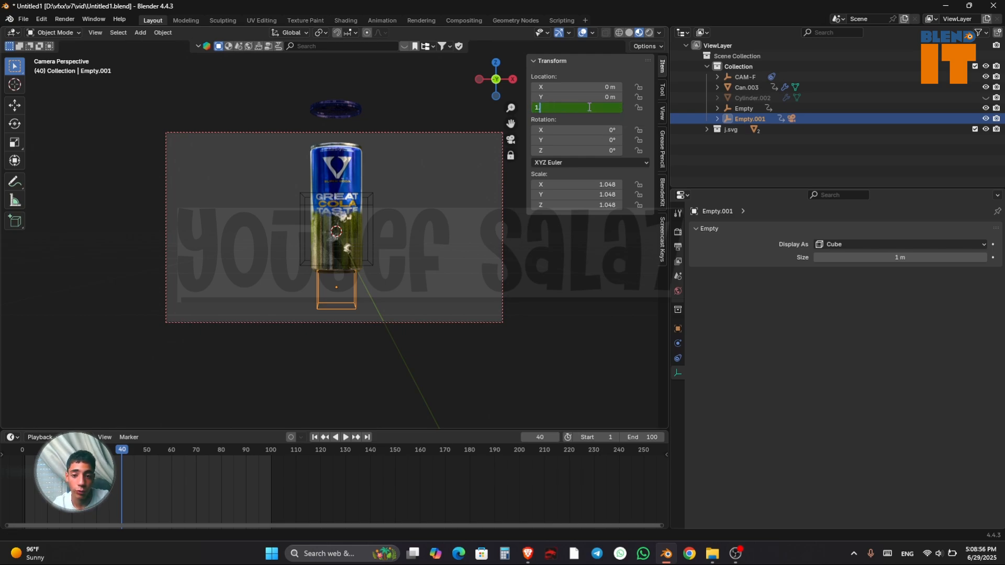
type(".45")
key("Return")
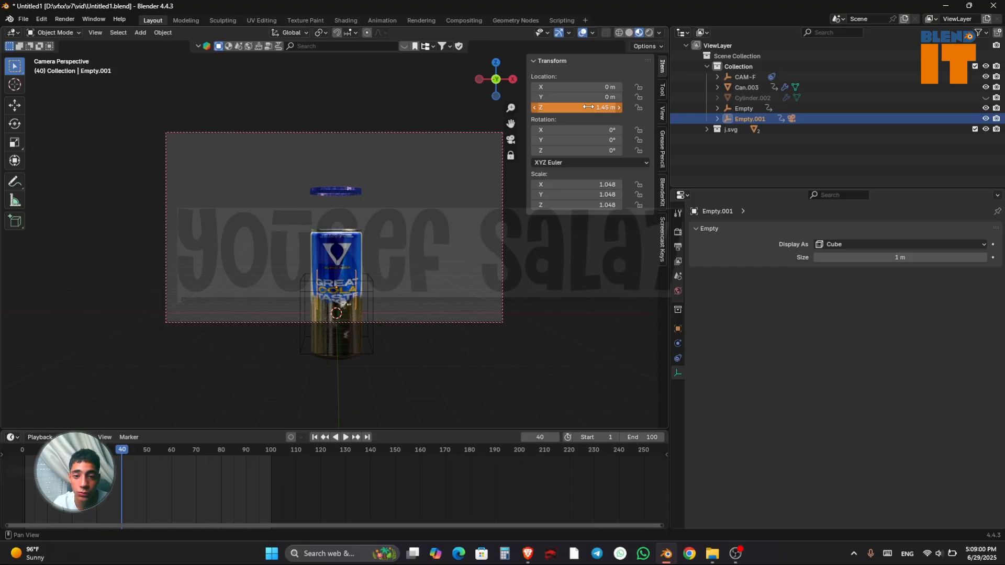
key("i")
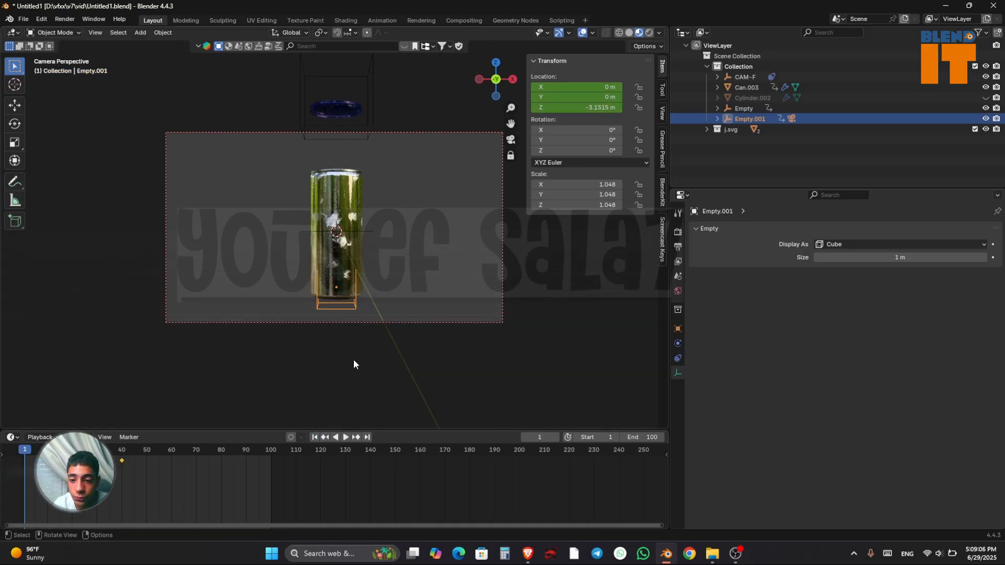
Step: Bring the camera closer to the can at frame 1 so the can fills more of the camera frame
key("F4")
key("Escape")
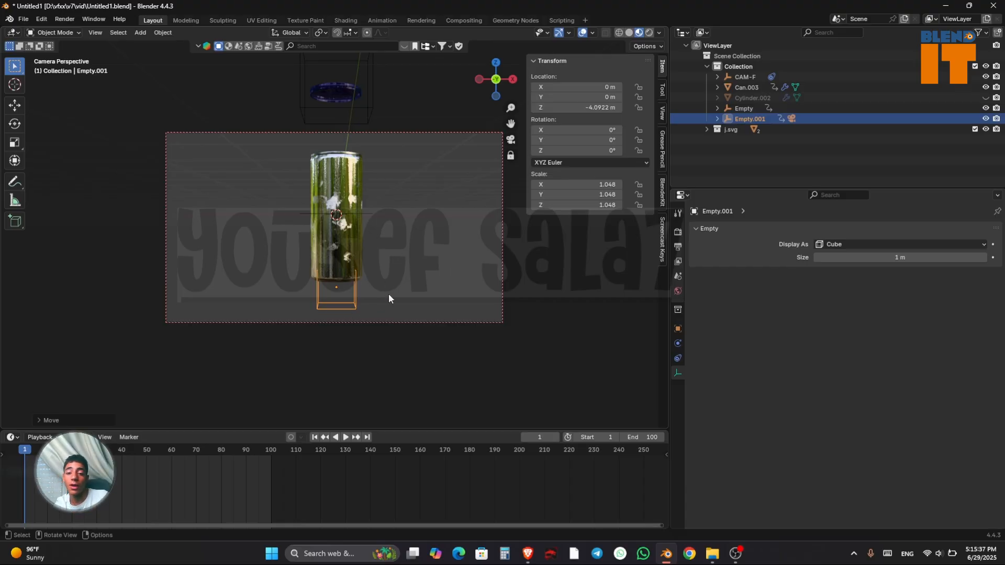
left_click_drag(511, 108, 508, 141)
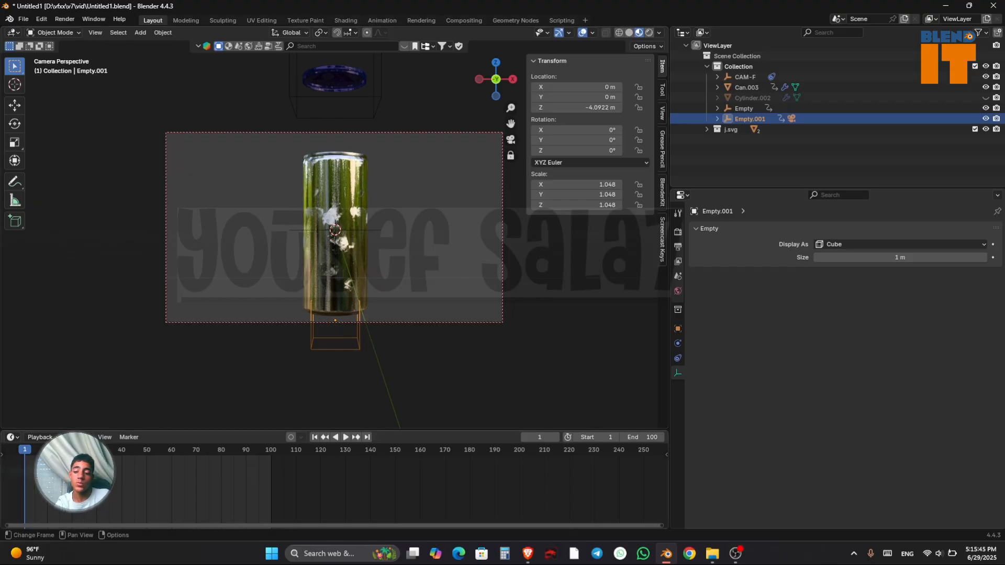
Step: At frame 15, insert a location keyframe for Empty.001 at its current position
double_click(537, 435)
type("15")
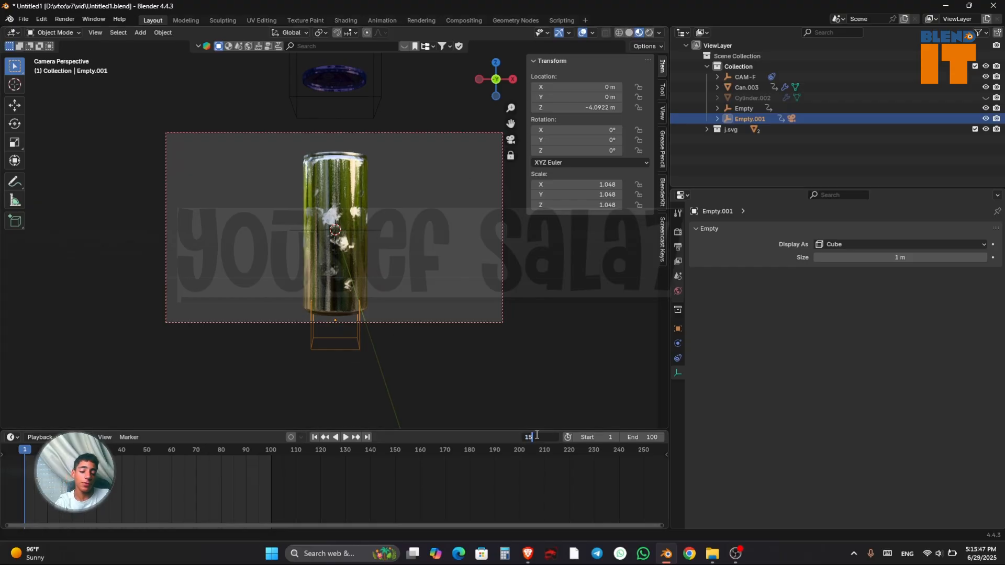
key("Return")
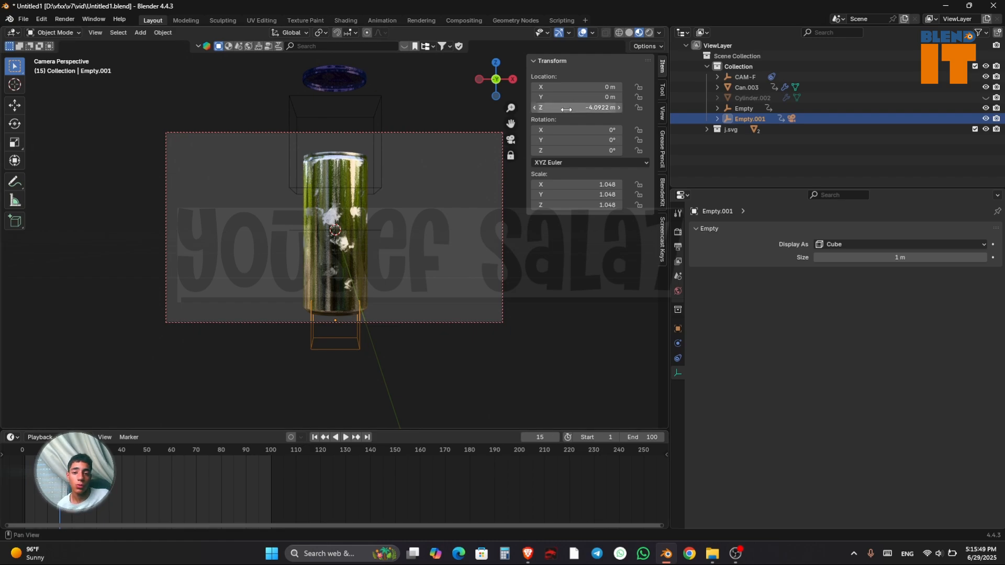
key("i")
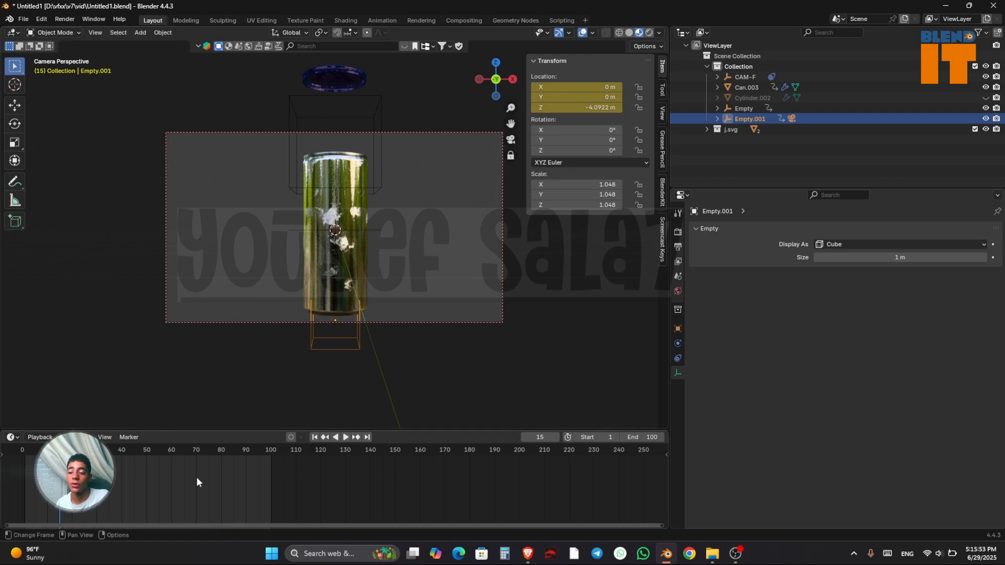
Step: At frame 40, raise Empty.001 to Z -2.1122 m and insert a location keyframe
left_click(542, 437)
type("40")
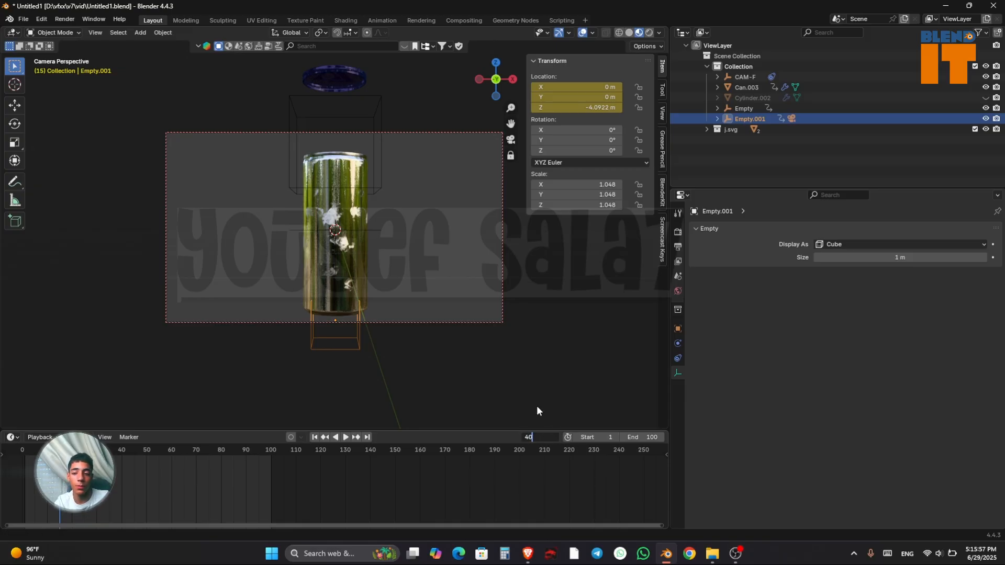
key("Return")
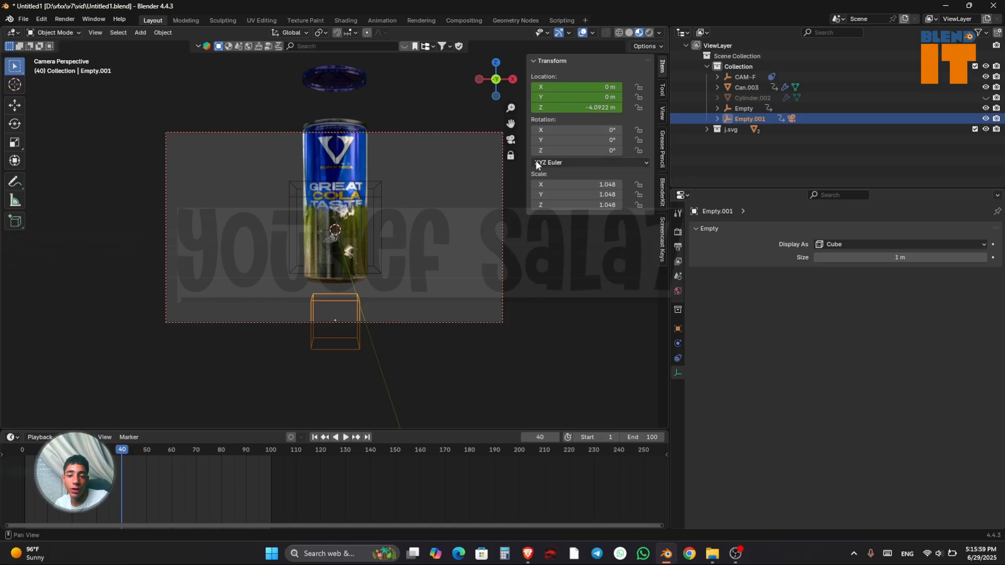
left_click(619, 108)
left_click_drag(581, 107, 679, 108)
key("i")
Step: Preview the animation from frame 1 and place the playhead at frame 70
left_click(314, 437)
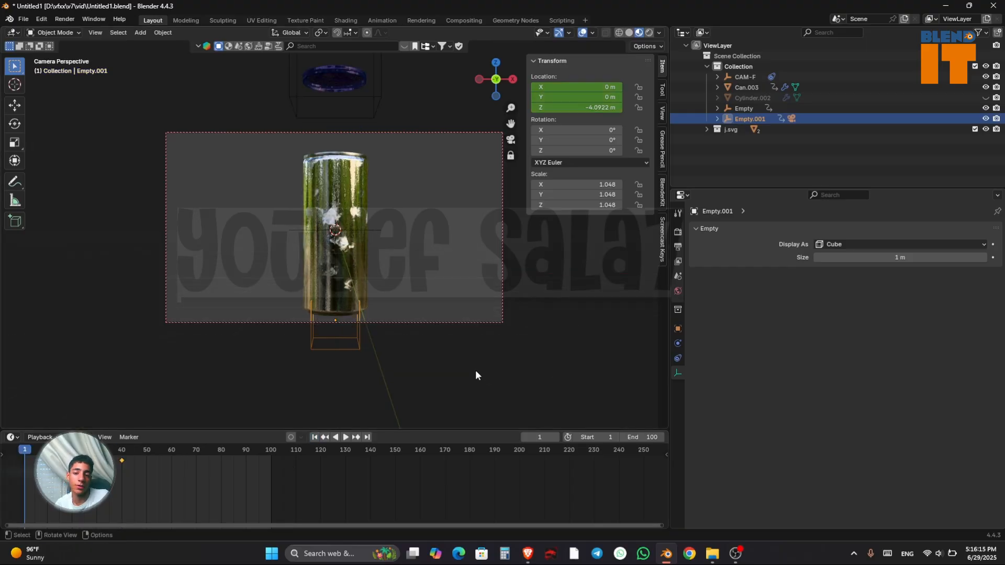
key("space")
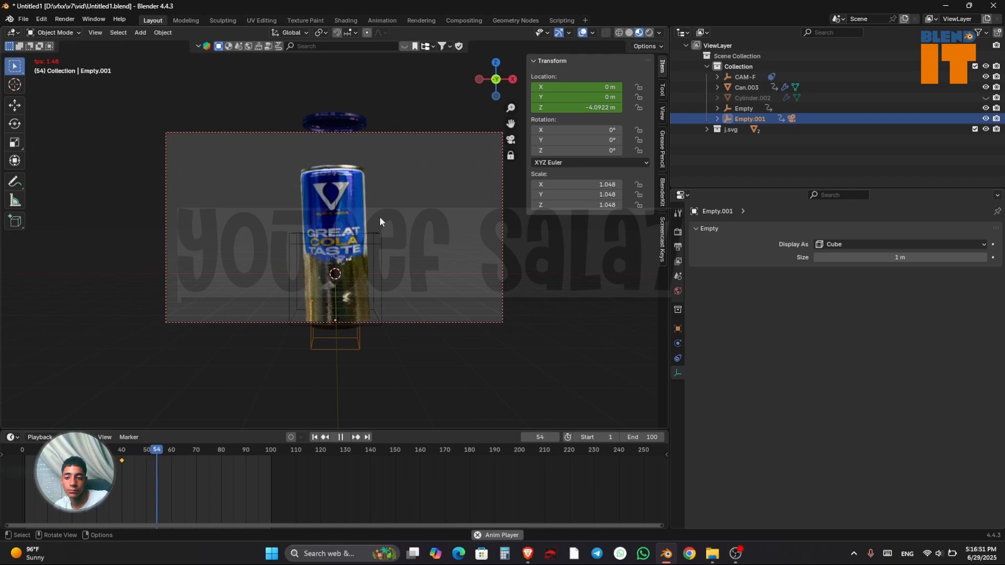
key("space")
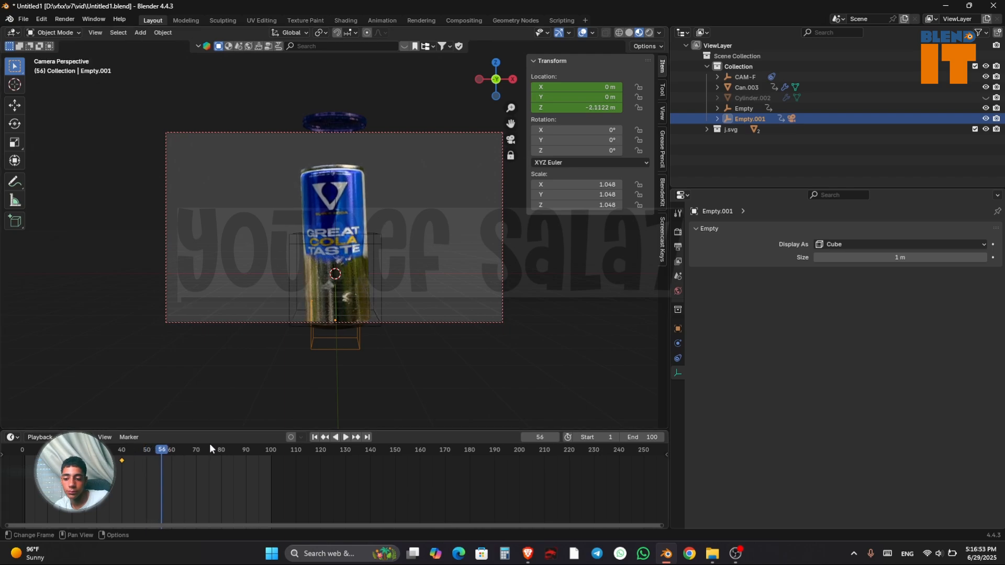
key("space")
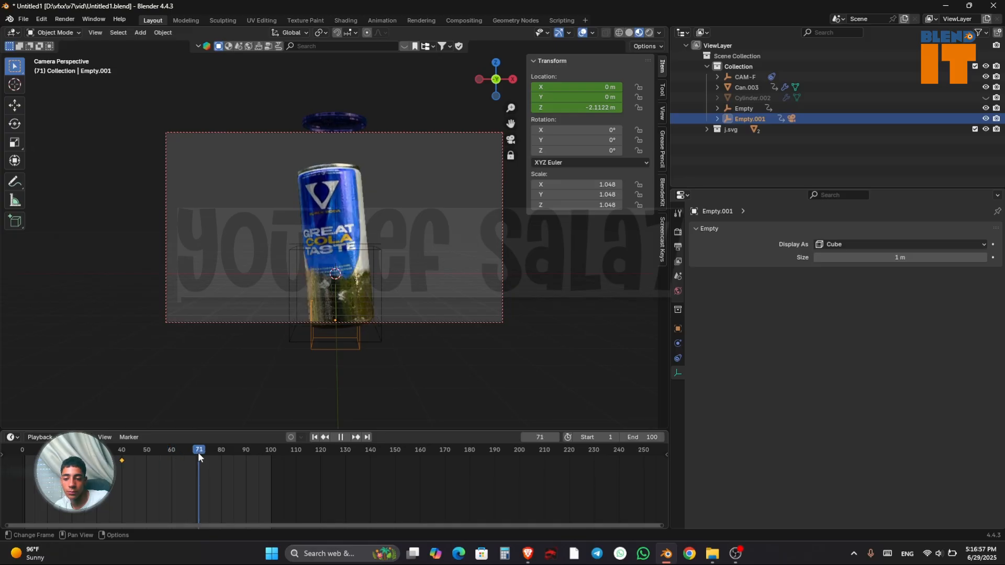
left_click(196, 451)
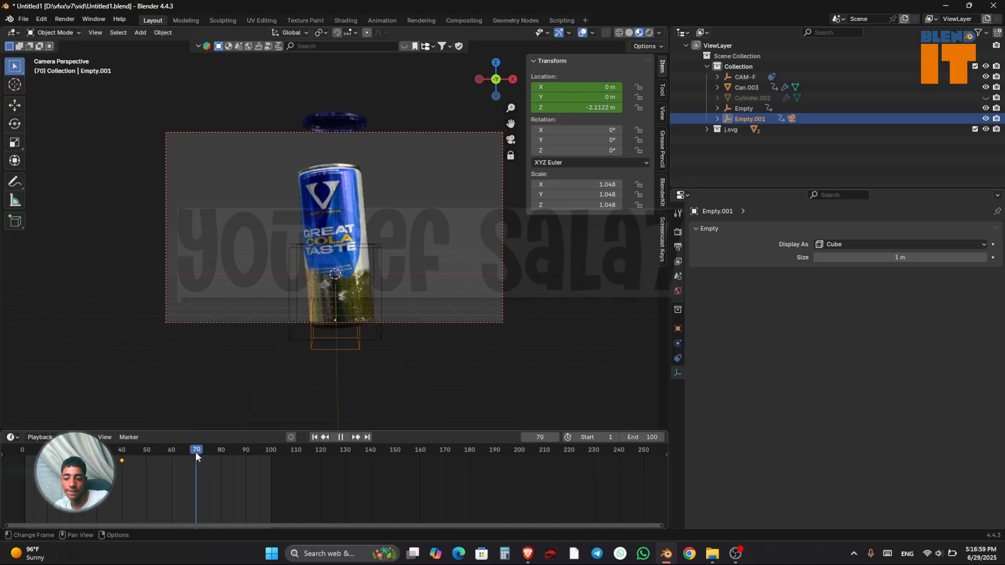
key("g")
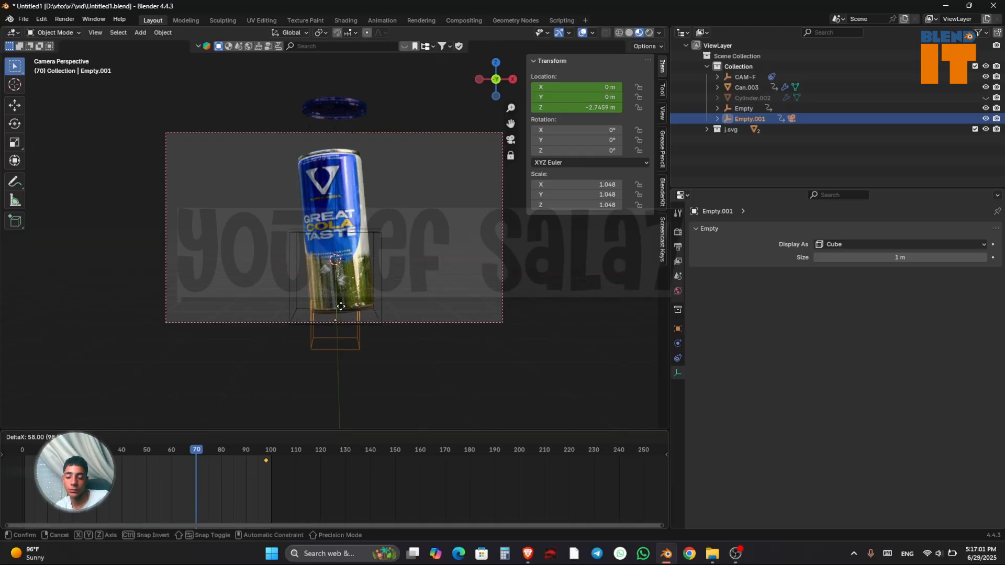
left_click(345, 481)
key("ctrl+z")
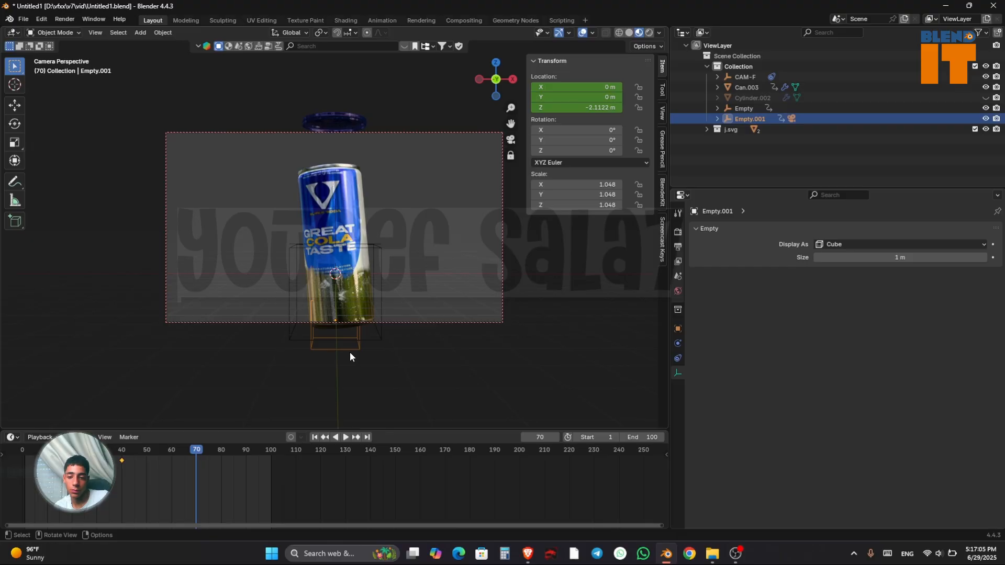
Step: Lower Empty.001 along Z to -2.9974 m at frame 70 and keyframe its location, rotation and scale
key("g")
key("z")
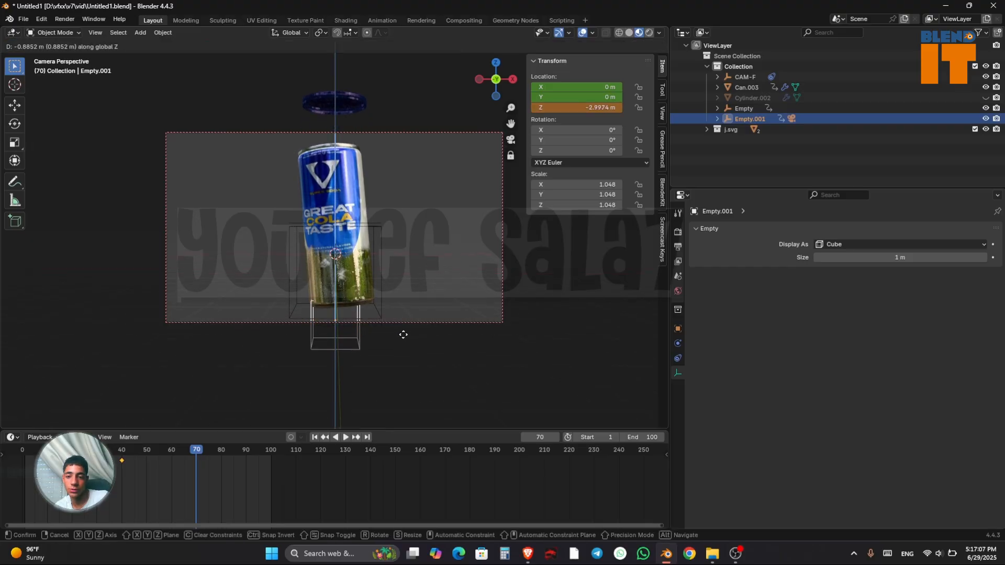
left_click(403, 334)
key("i")
Step: Preview the animation past frame 70, stop at frame 86 and save the file
key("space")
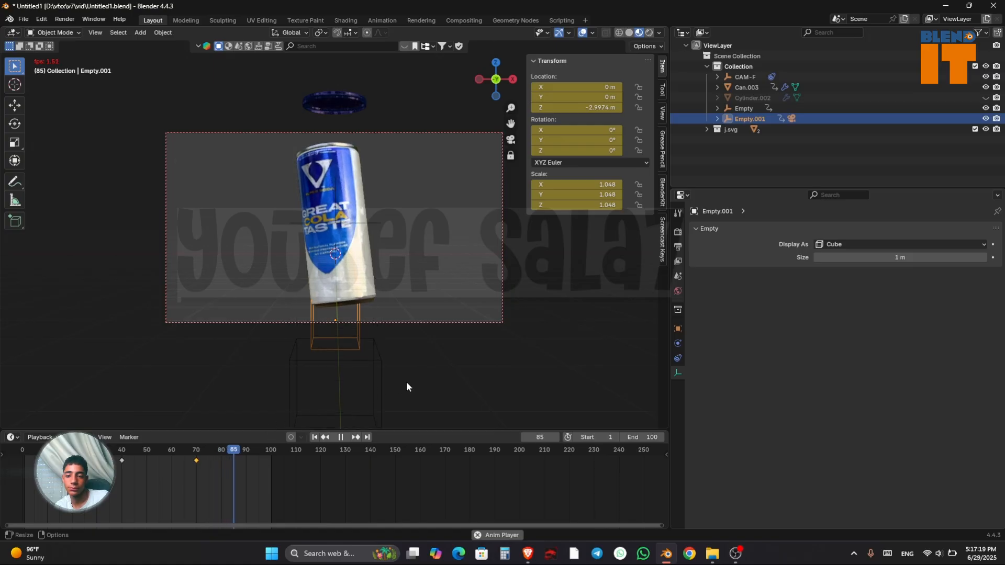
key("space")
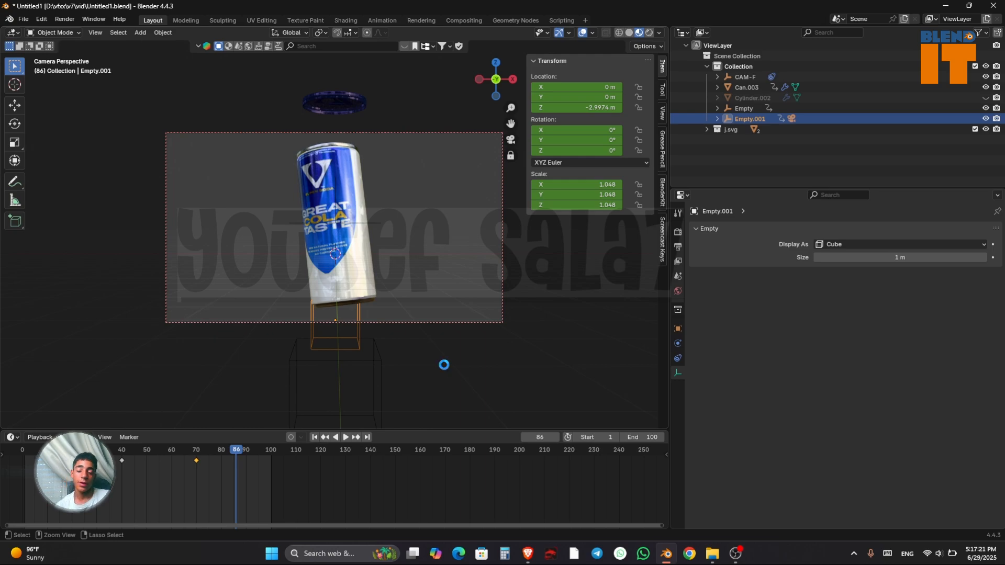
key("ctrl+s")
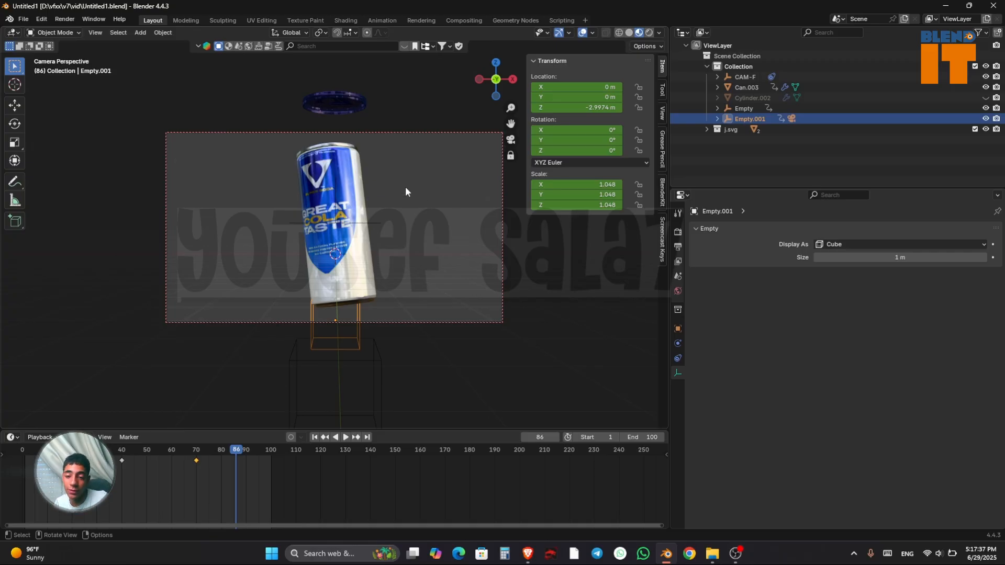
Step: Add a plane, rotate it 90° about X and scale it up to about 16.38 as a backdrop
key("shift+a")
mouse_move(376, 201)
left_click(446, 200)
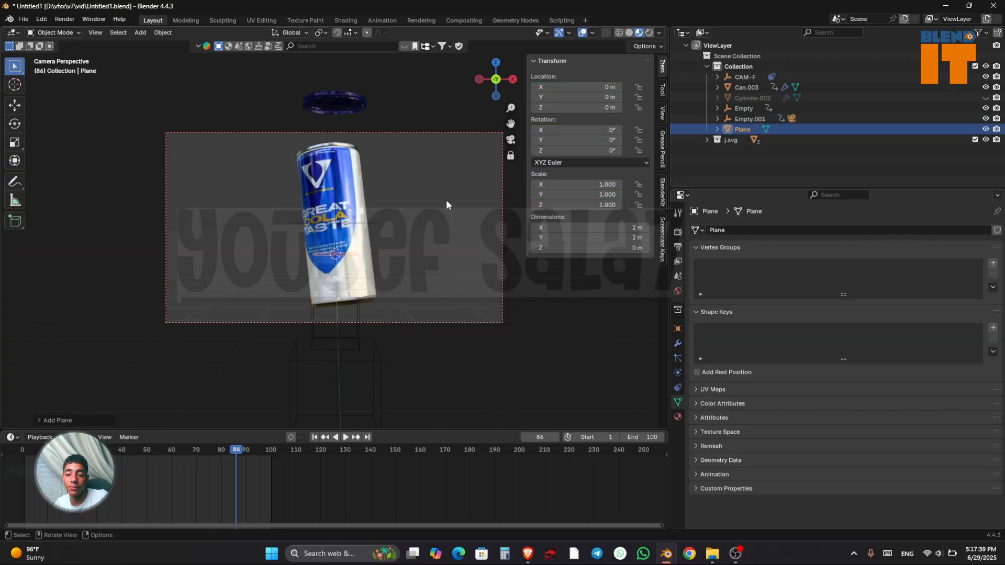
key("r")
key("x")
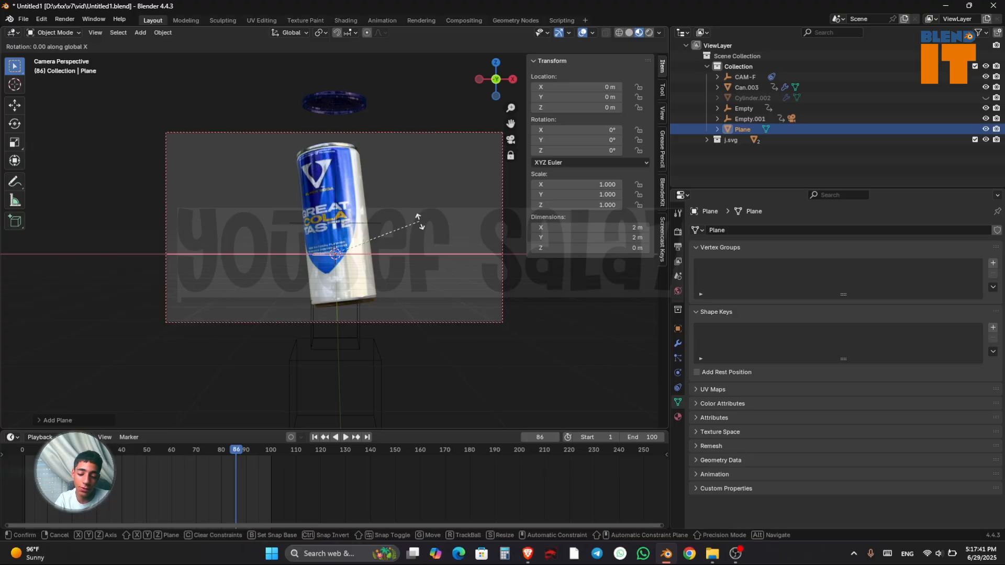
key("Return")
key("s")
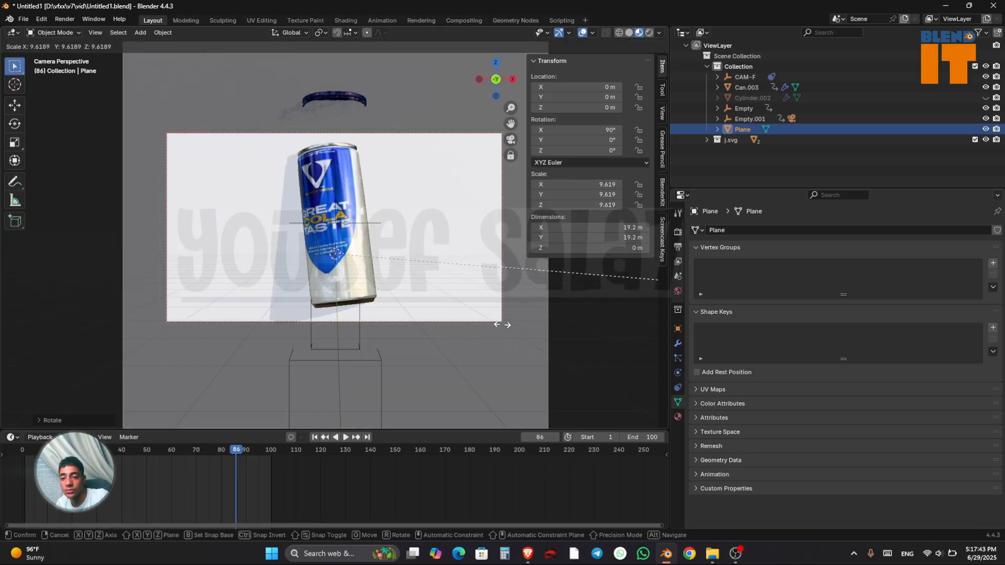
left_click(398, 253)
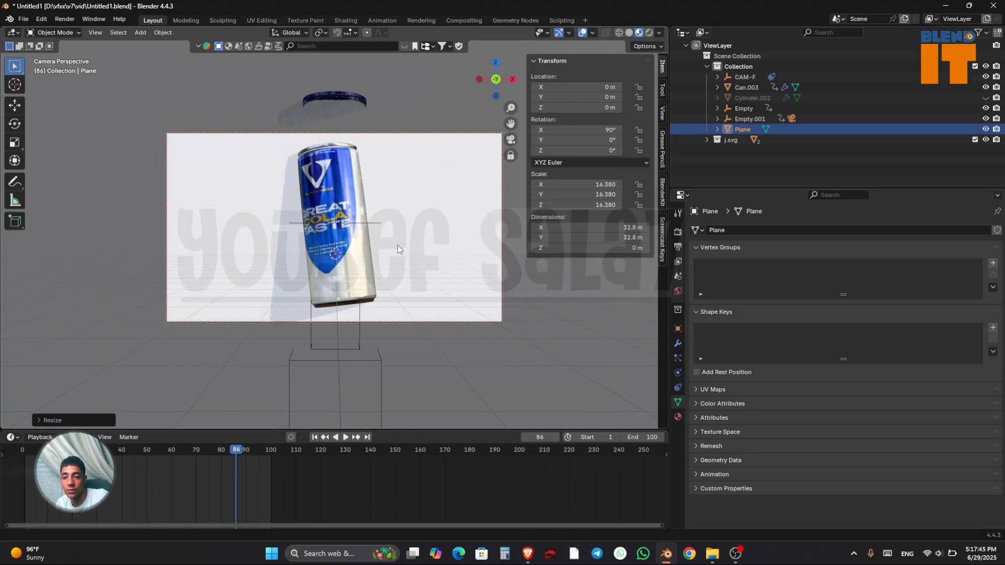
Step: Hide the curve floating above the can and move the backdrop plane behind it to Y 1.645 m
left_click(332, 97)
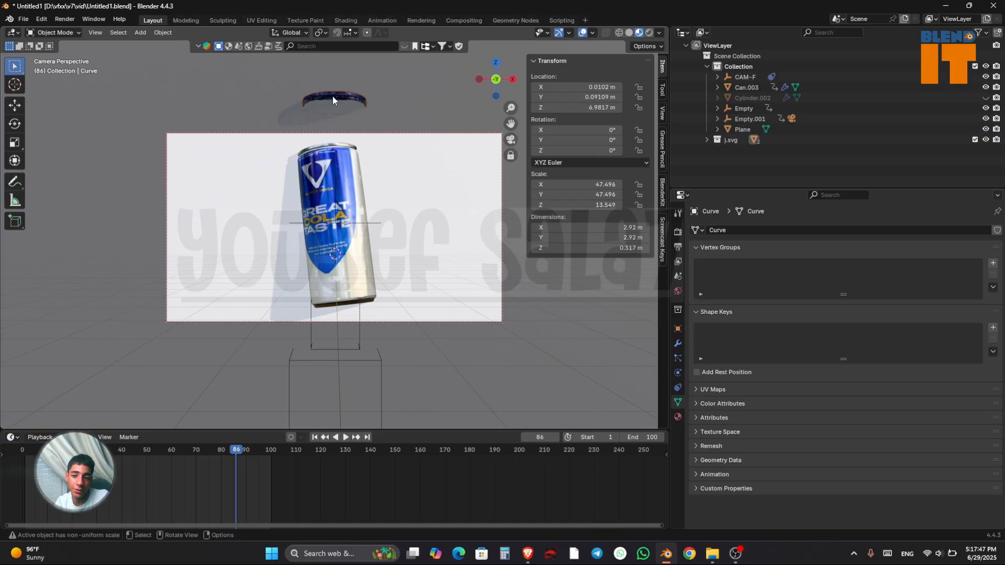
key("h")
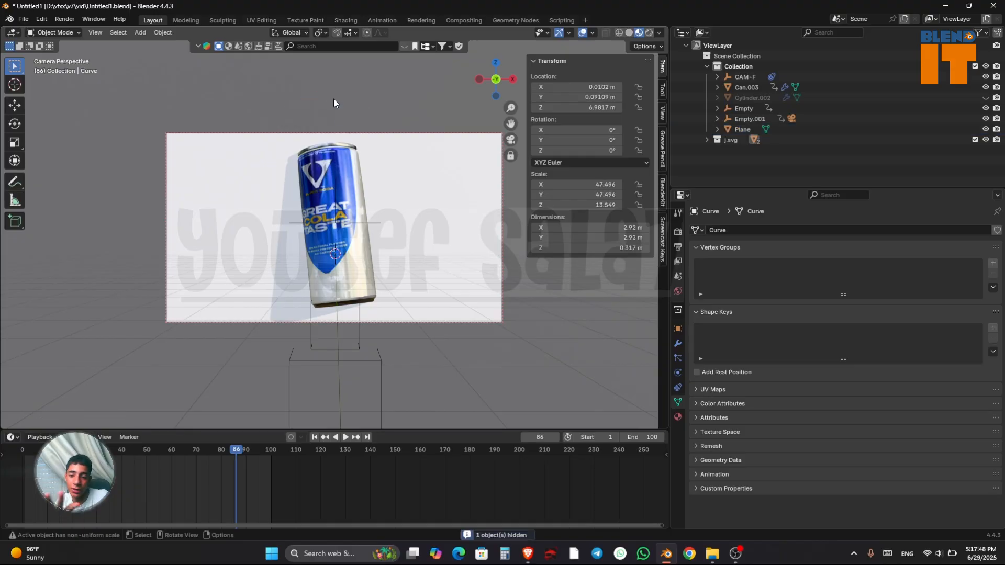
left_click(436, 237)
key("g")
key("y")
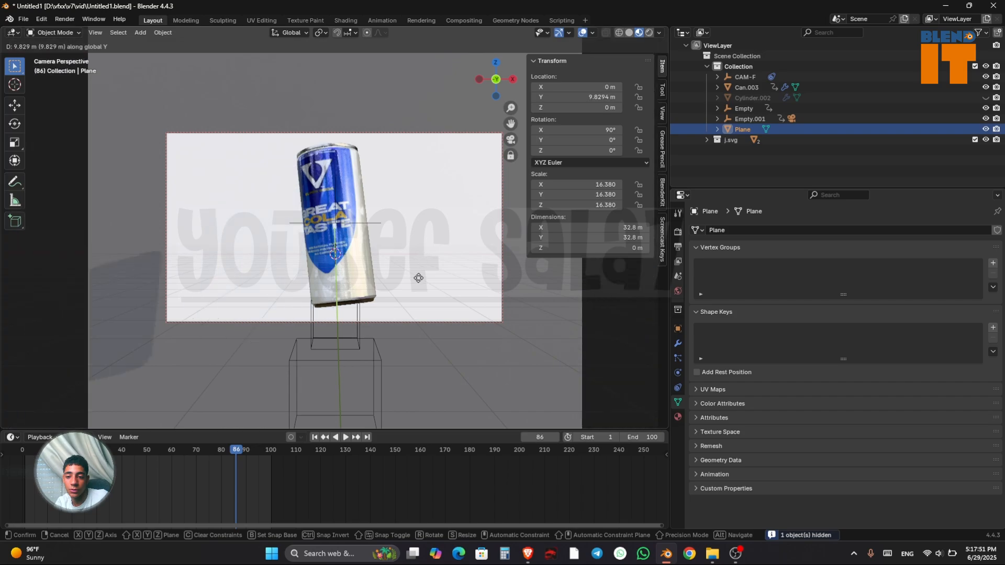
left_click(418, 248)
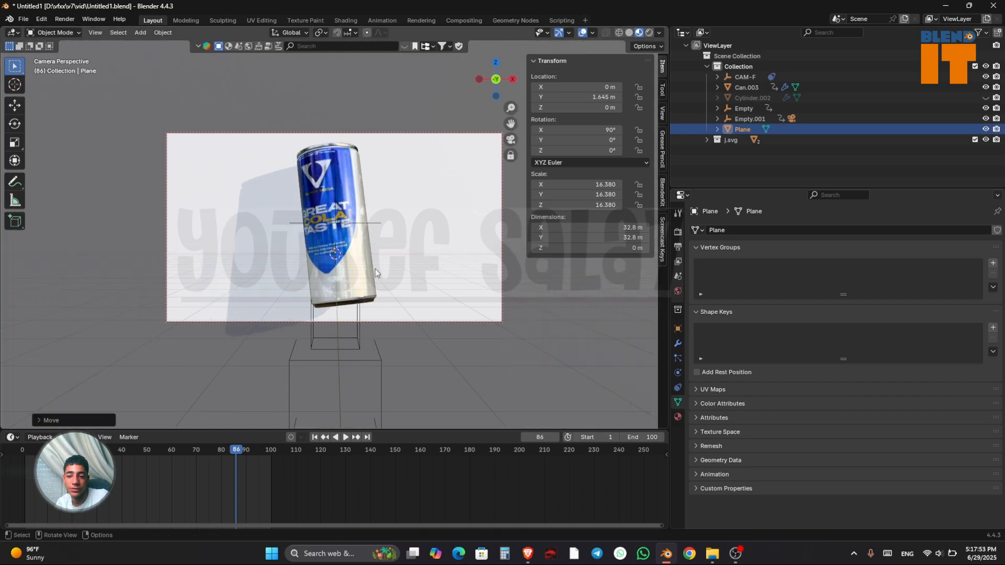
Step: Preview the scene in rendered shading and set the world environment strength to 1.95
left_click(651, 34)
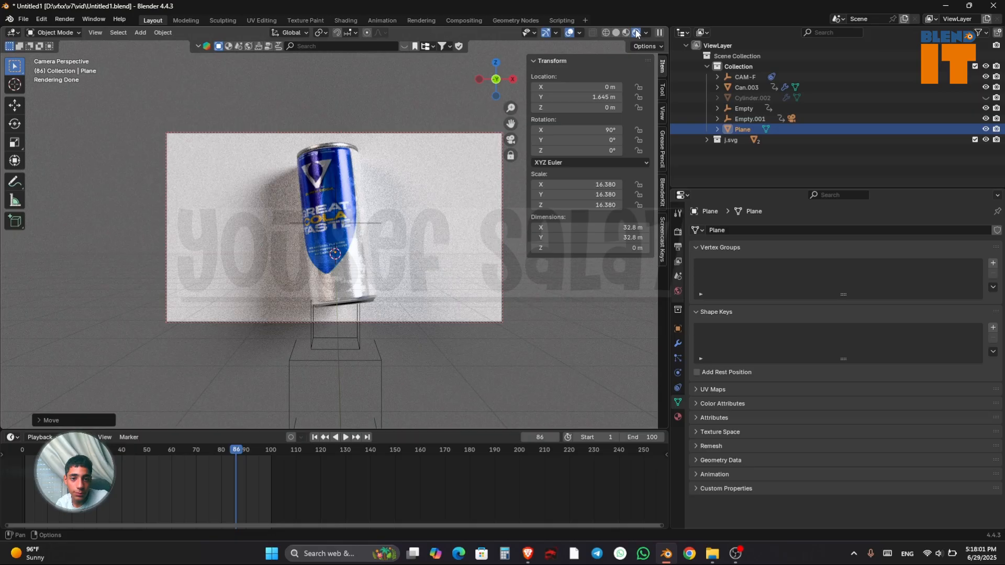
left_click(677, 291)
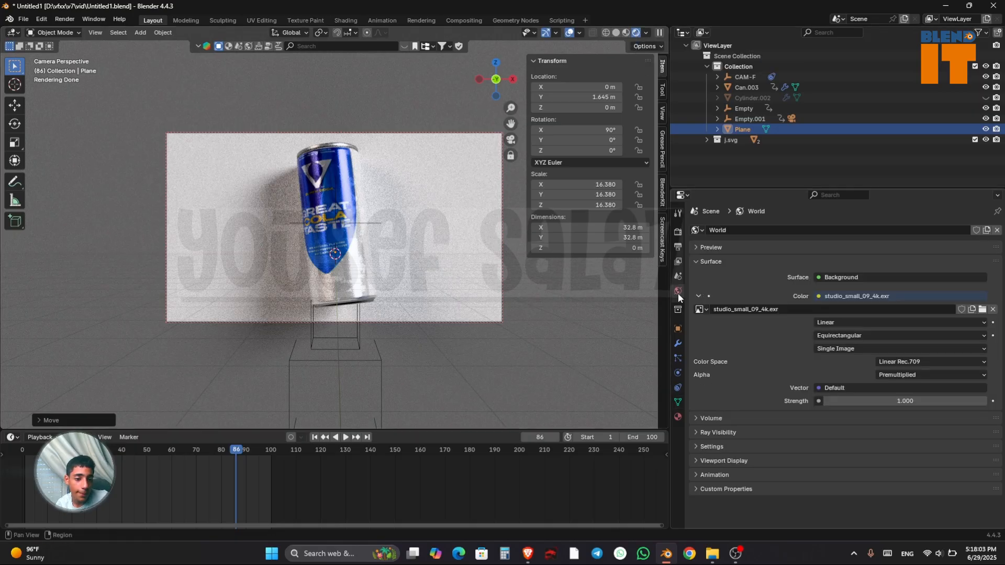
left_click_drag(873, 399, 897, 401)
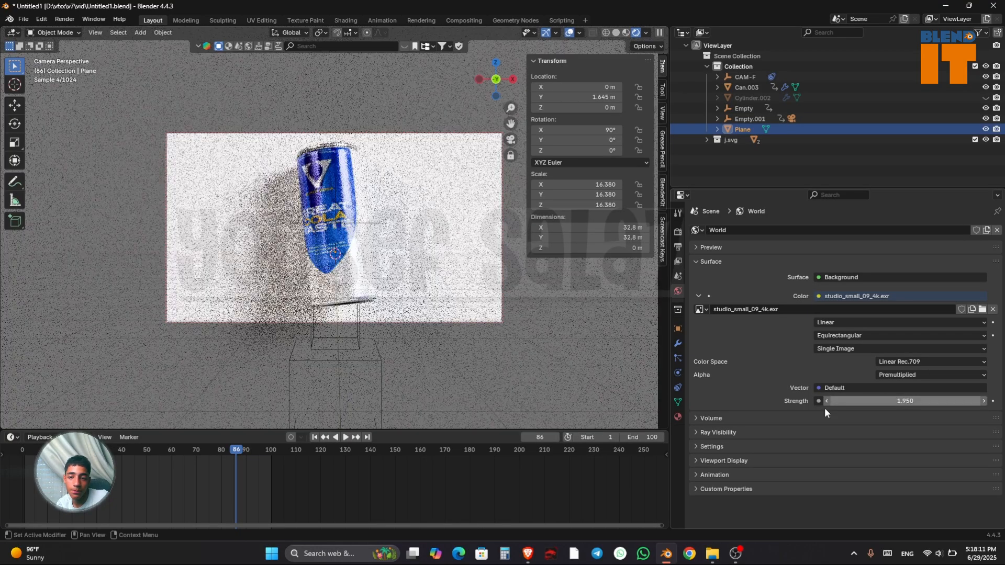
Step: Add an area light and move it above and beside the can, to X 3.919 m and Z 6.0091 m
right_click(419, 253)
key("shift+a")
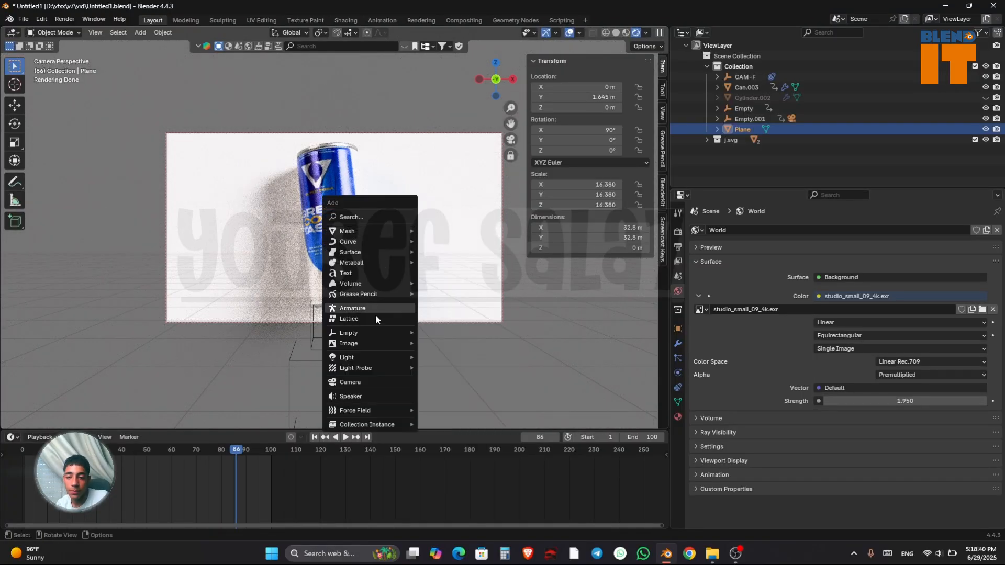
mouse_move(361, 358)
left_click(449, 391)
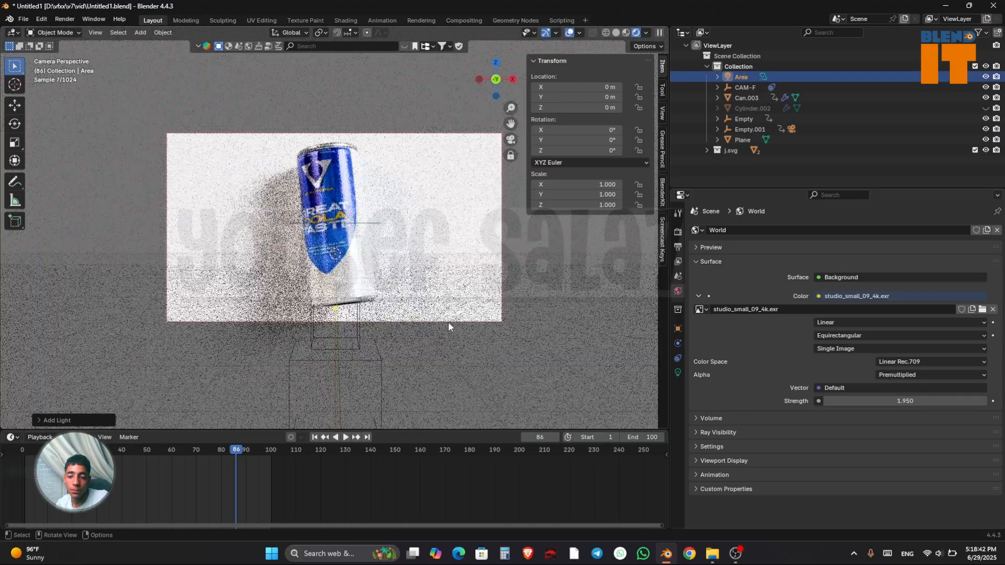
left_click(624, 33)
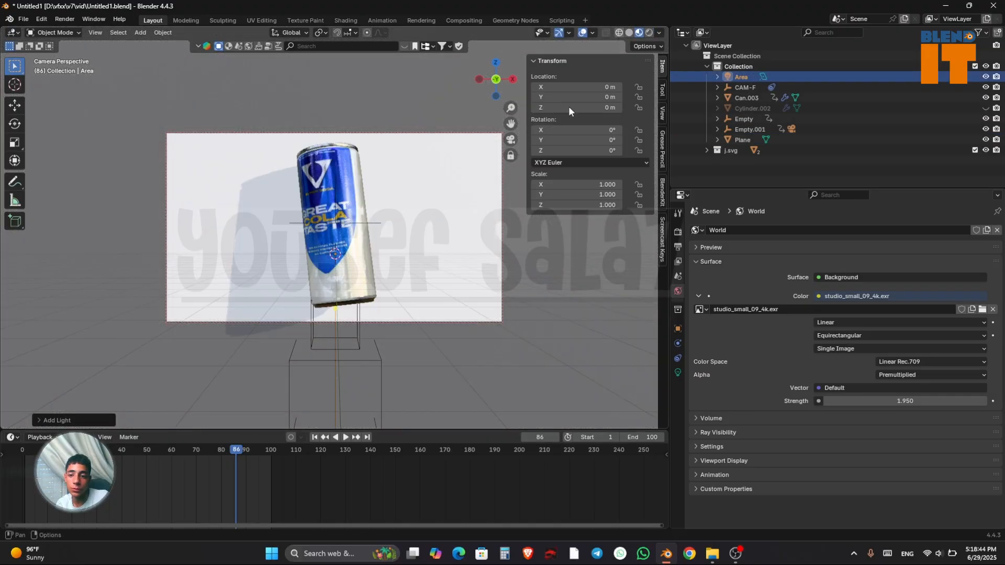
key("g")
left_click(551, 143)
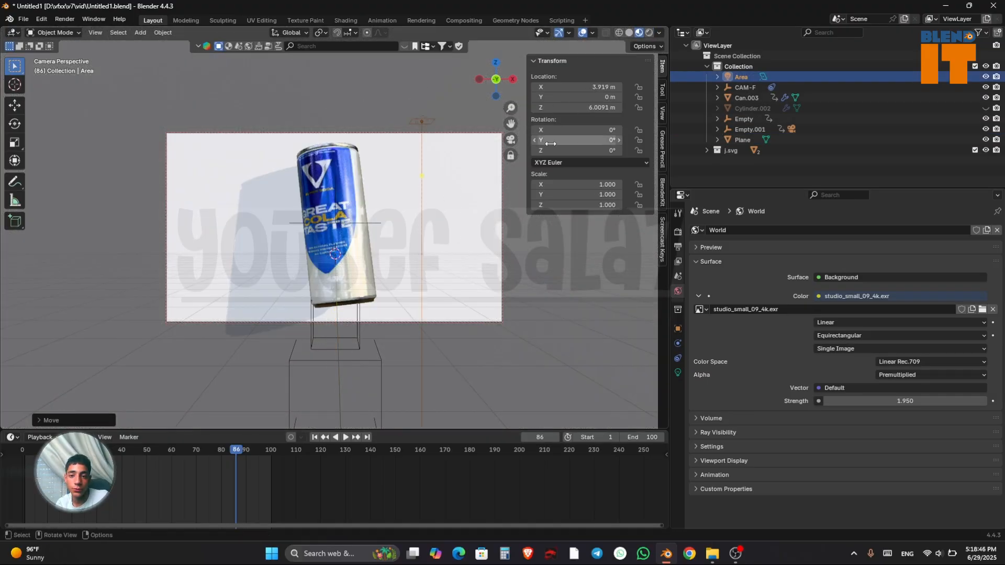
Step: Tilt the area light 38.486° about Y and scale it up to 8.4
key("r")
key("x")
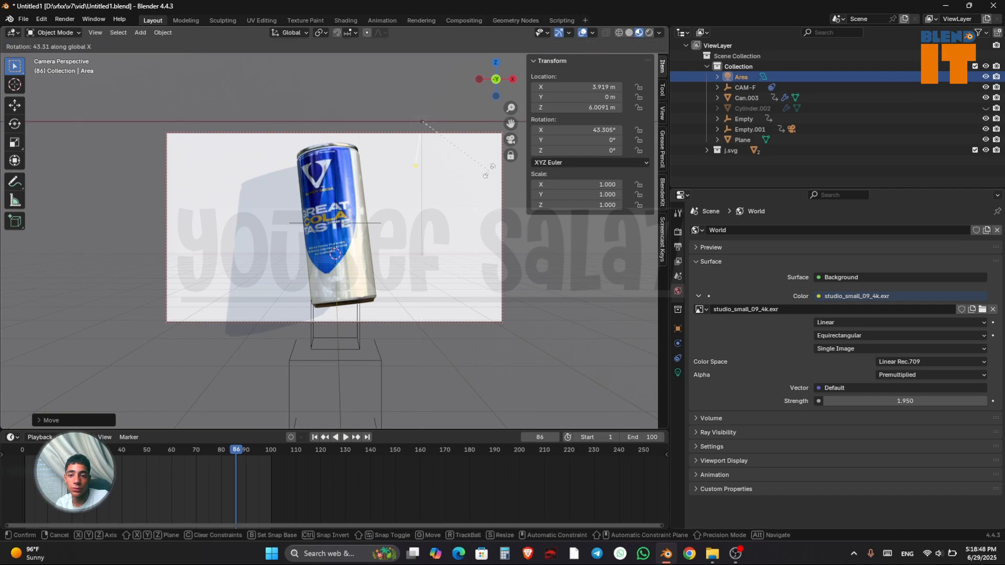
left_click(503, 175)
key("s")
left_click(518, 313)
Step: Move the area light in front of the can to Y -7.0764 m and rotate it 39.262° about Z
key("g")
key("y")
left_click(518, 254)
key("r")
key("z")
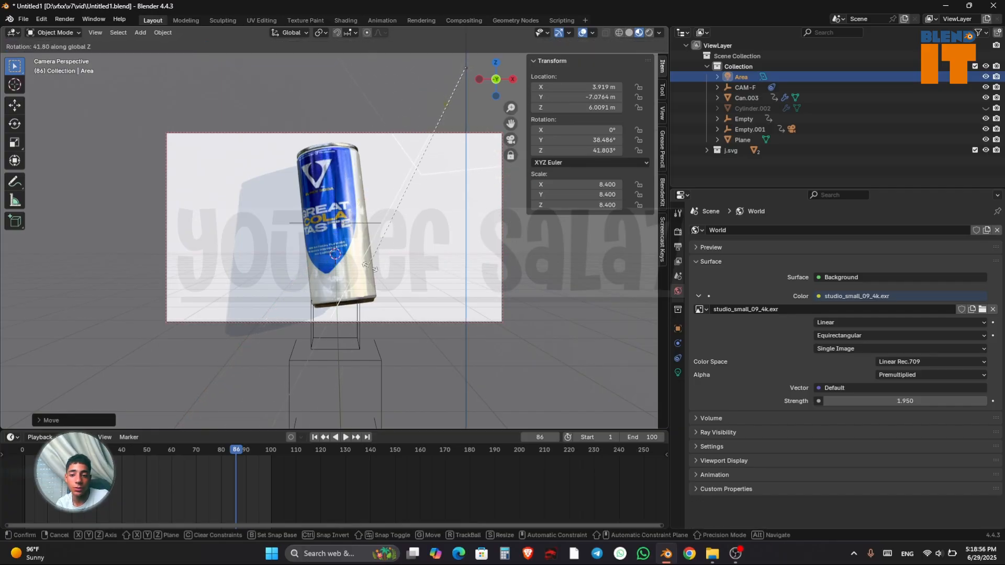
left_click(361, 270)
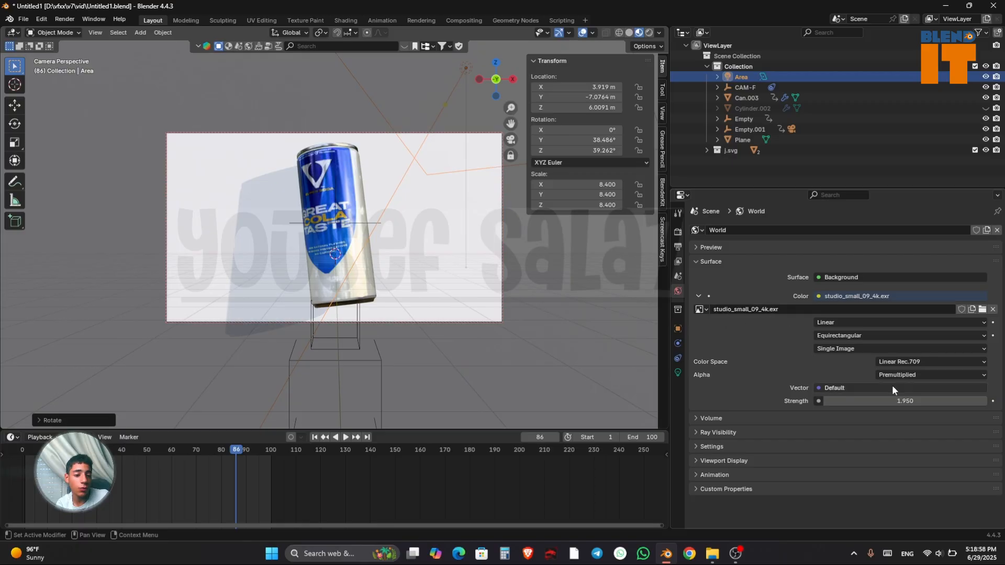
Step: Set the world environment strength to 1.01 and the area light's power to 113.5 W in rendered shading
left_click_drag(890, 396, 884, 397)
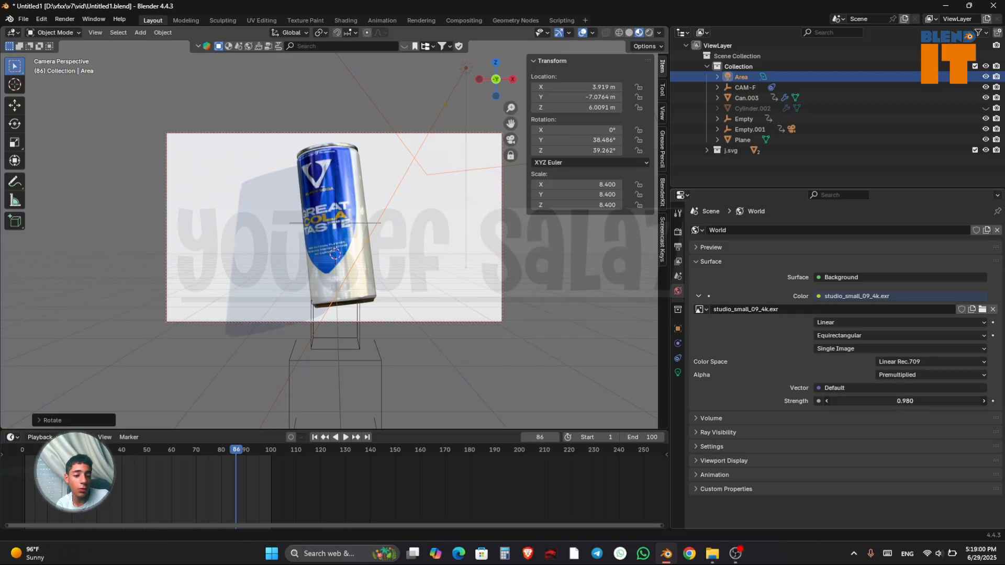
left_click(650, 33)
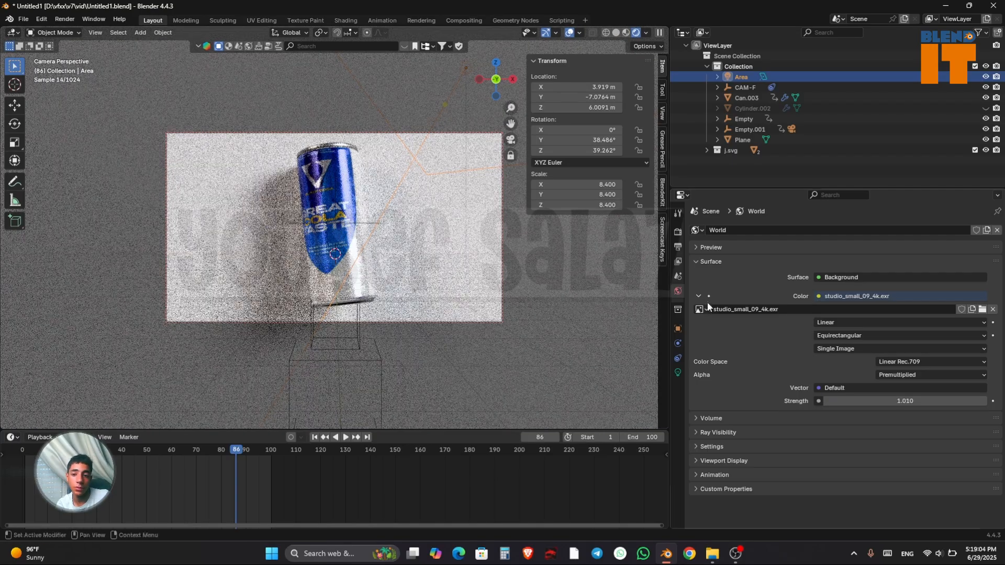
left_click(678, 372)
left_click_drag(856, 303, 884, 302)
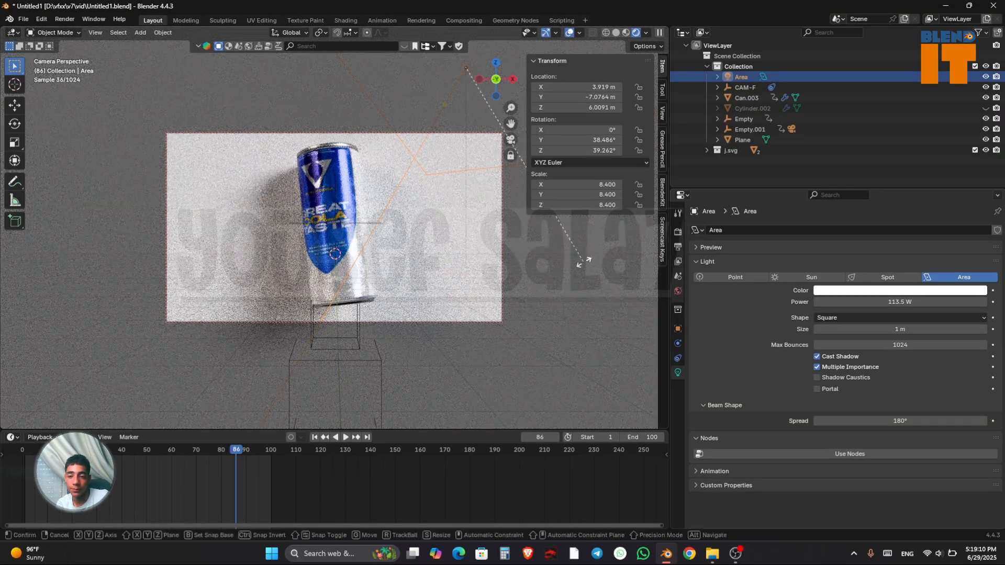
Step: Rotate the area light about -211° around Z and hide the transform sidebar
key("r")
key("z")
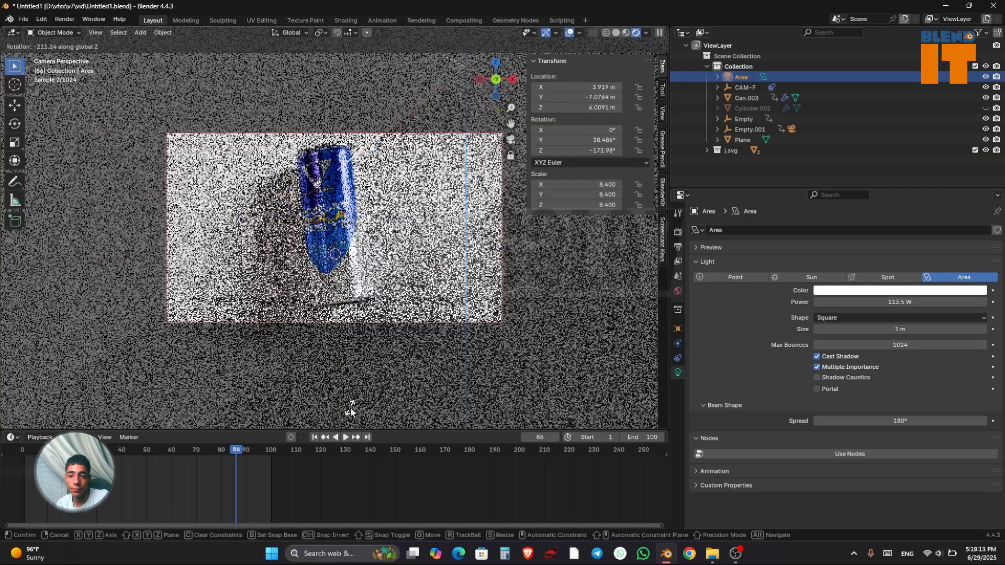
left_click(350, 409)
key("n")
key("n")
key("n")
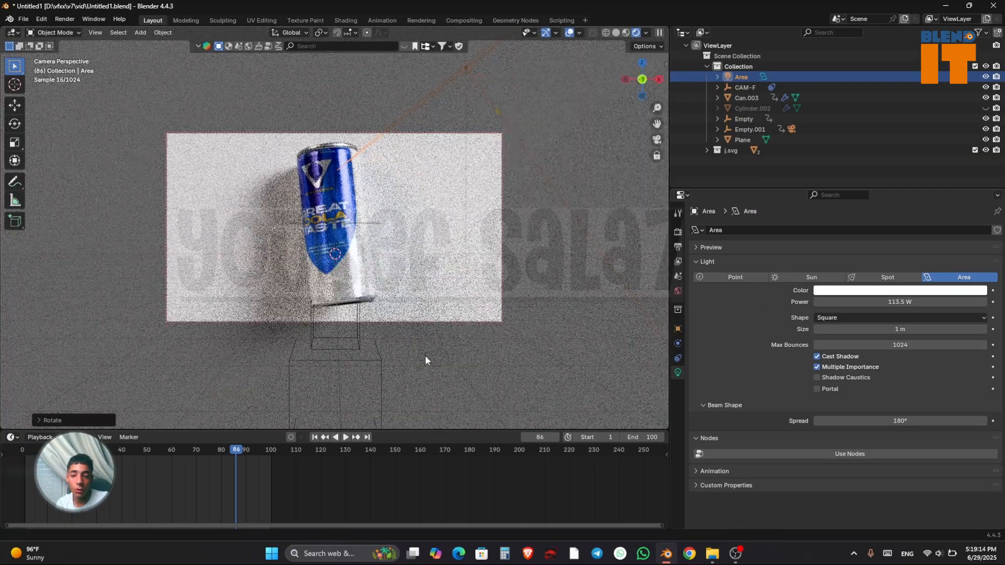
Step: Turn the area light about Z towards the can, using an angled perspective view in material preview shading
key("KP_3")
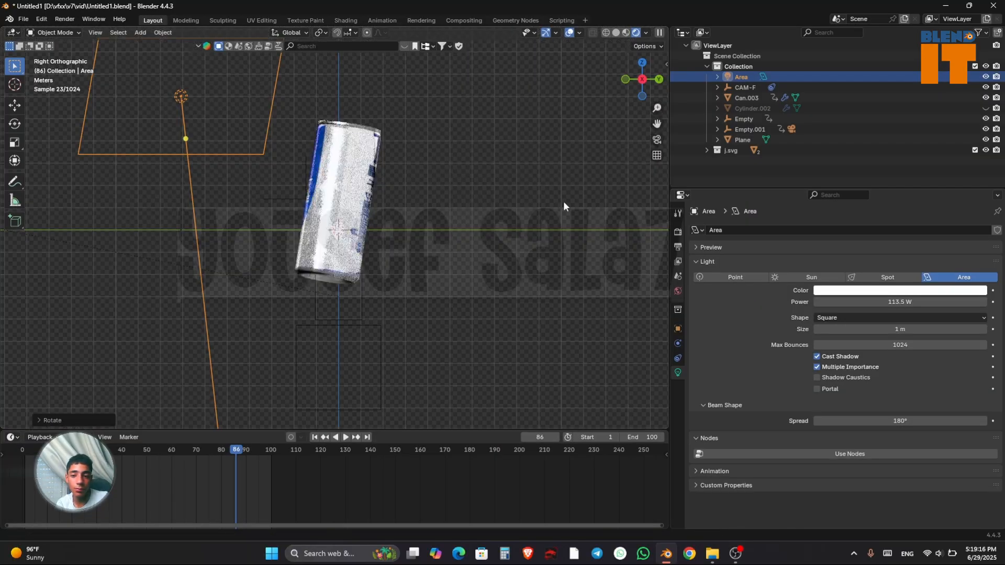
mouse_move(653, 86)
left_mouse_down()
mouse_move(636, 92)
mouse_move(657, 79)
mouse_move(657, 157)
mouse_move(657, 126)
left_mouse_up()
left_click(626, 33)
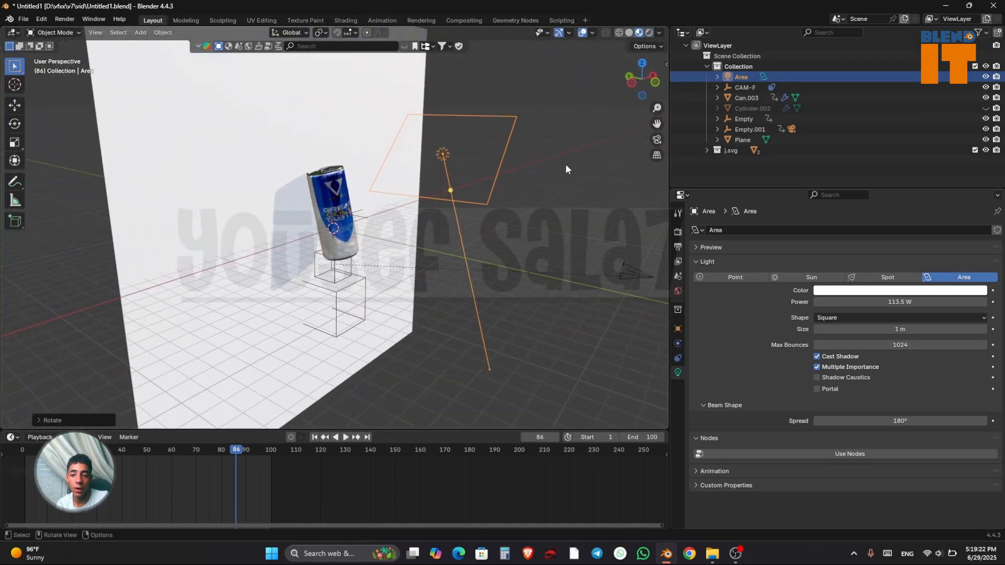
key("r")
key("z")
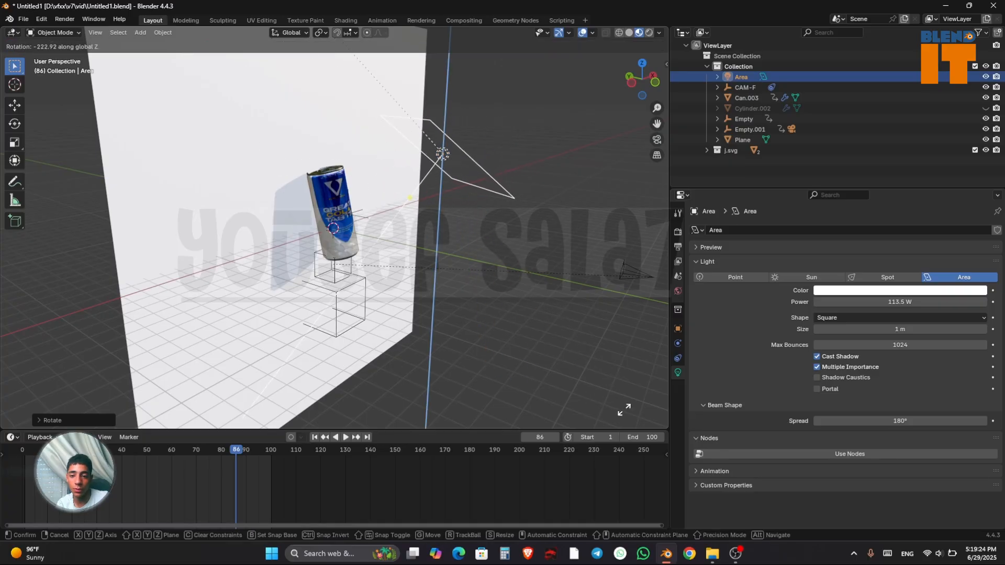
left_click(414, 245)
Step: Refine the area light's rotation about Z and move it higher above the can
left_click_drag(646, 89, 611, 96)
key("r")
key("z")
left_click(516, 213)
key("g")
left_click(504, 181)
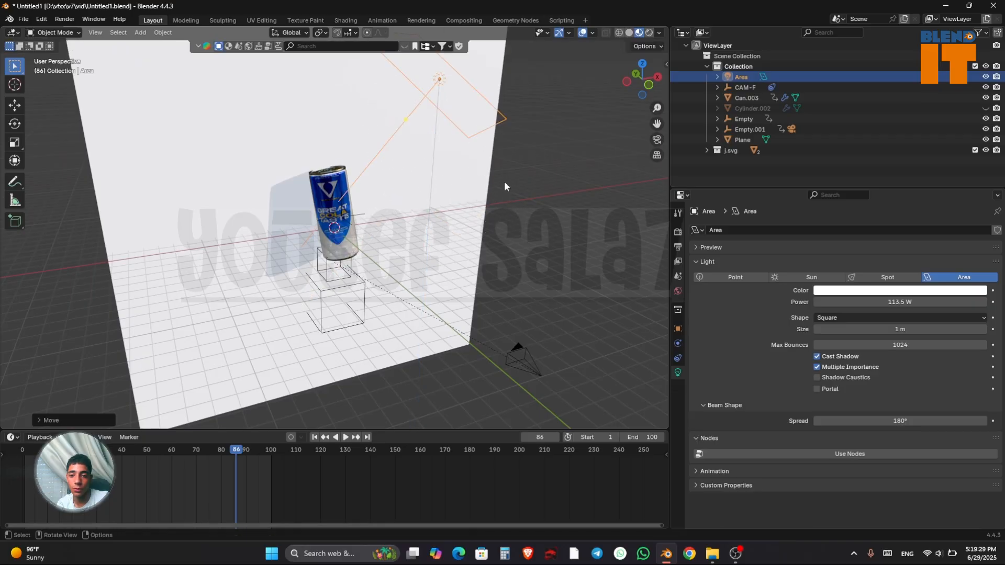
Step: Return to the rendered camera view and set the area light's power to 720 W
left_click(657, 140)
left_click(649, 33)
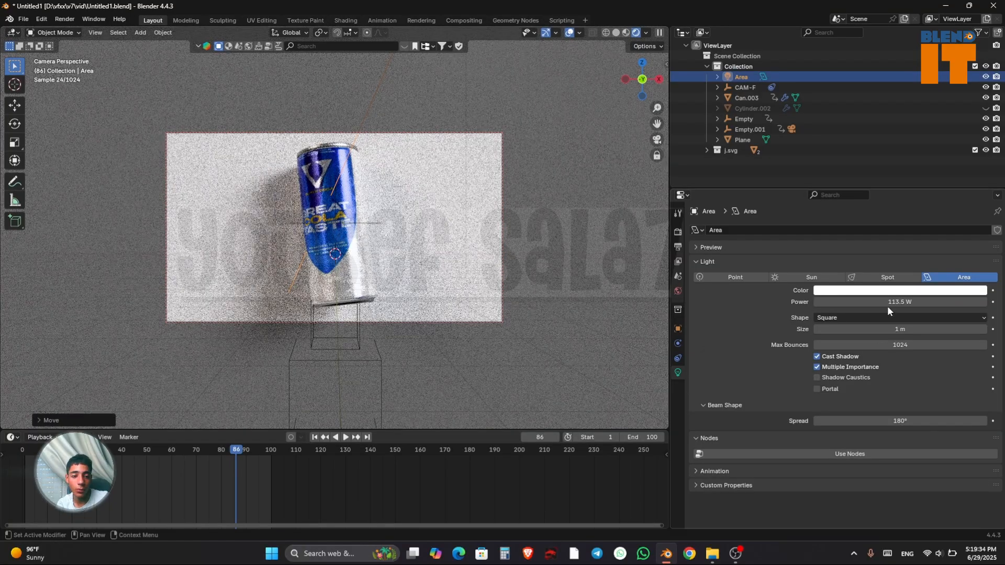
mouse_move(887, 306)
left_mouse_down()
mouse_move(958, 308)
mouse_move(878, 313)
left_mouse_up()
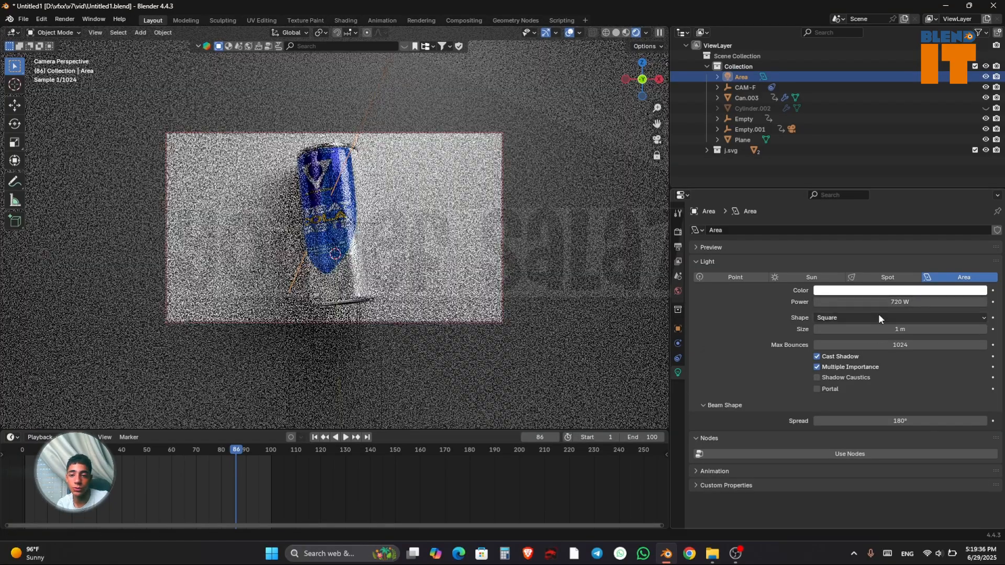
Step: Duplicate the area light along X to the can's opposite side and rotate the copy about Z towards the can
key("shift+d")
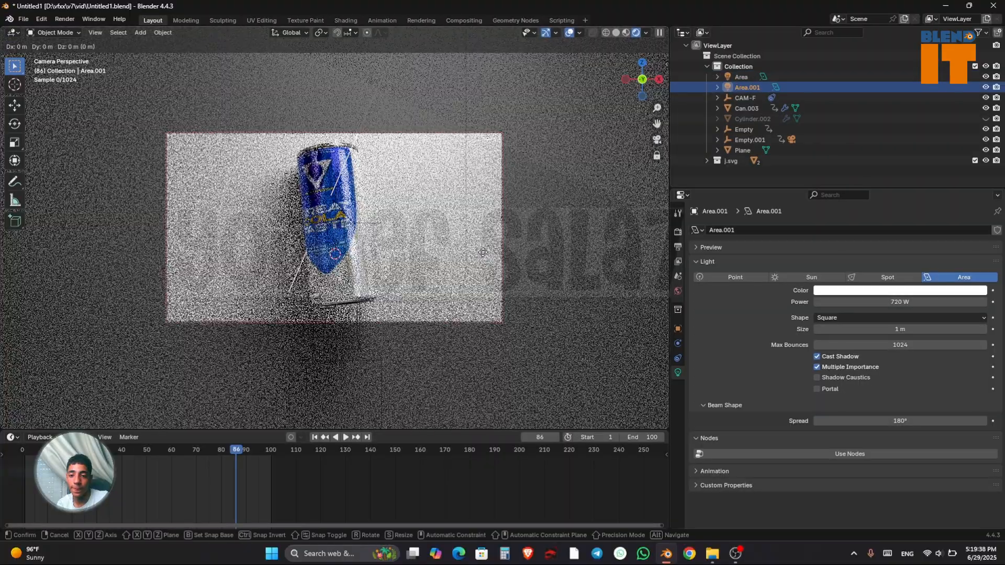
key("x")
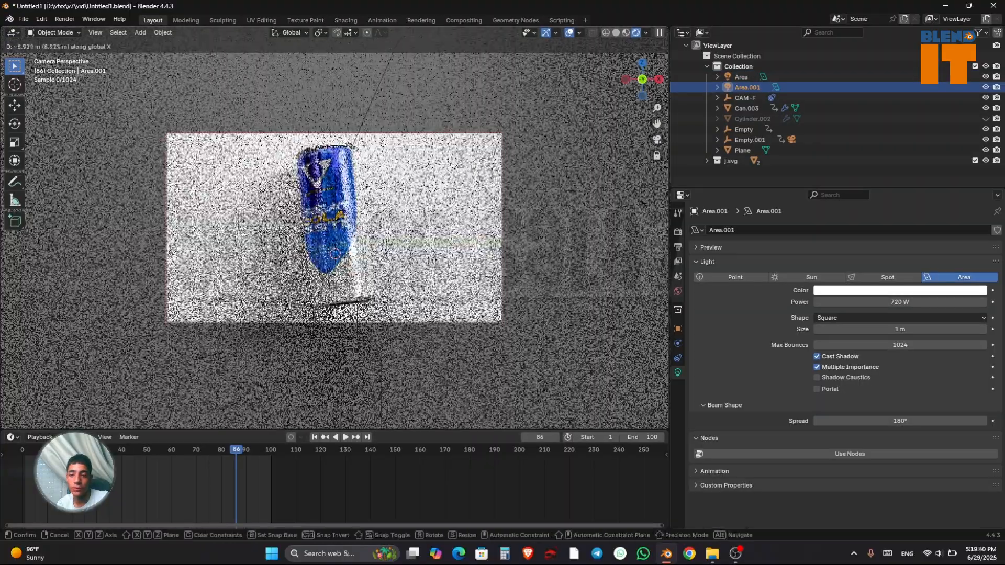
left_click(375, 227)
key("r")
key("z")
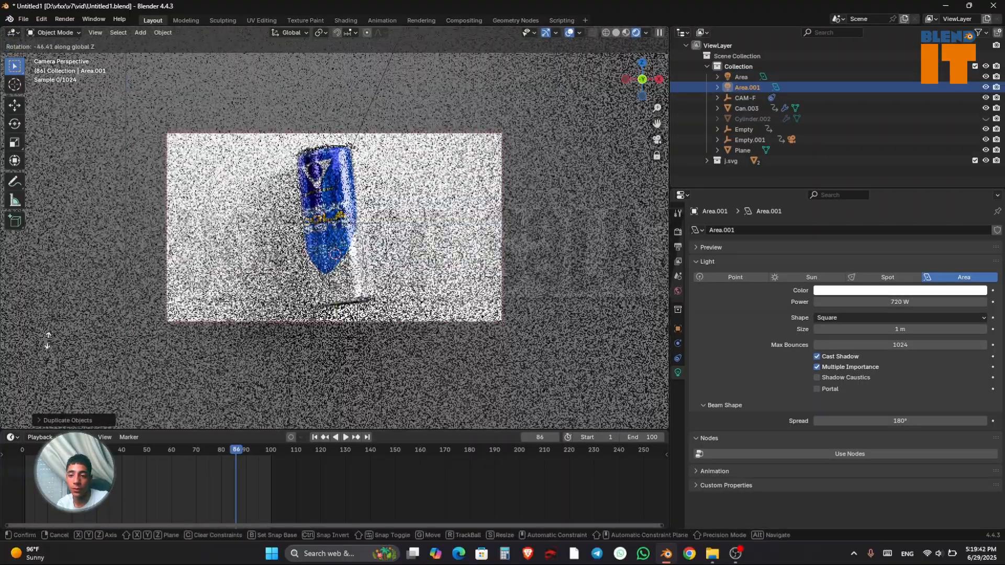
left_click(44, 420)
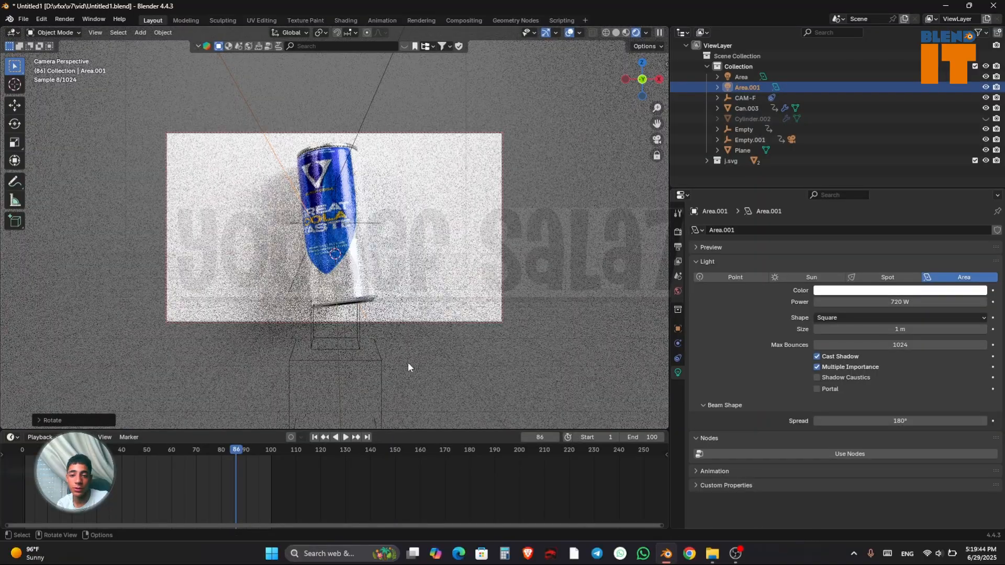
Step: Give the backdrop plane a new material with a saturated blue base color
left_click(518, 355)
left_click(678, 416)
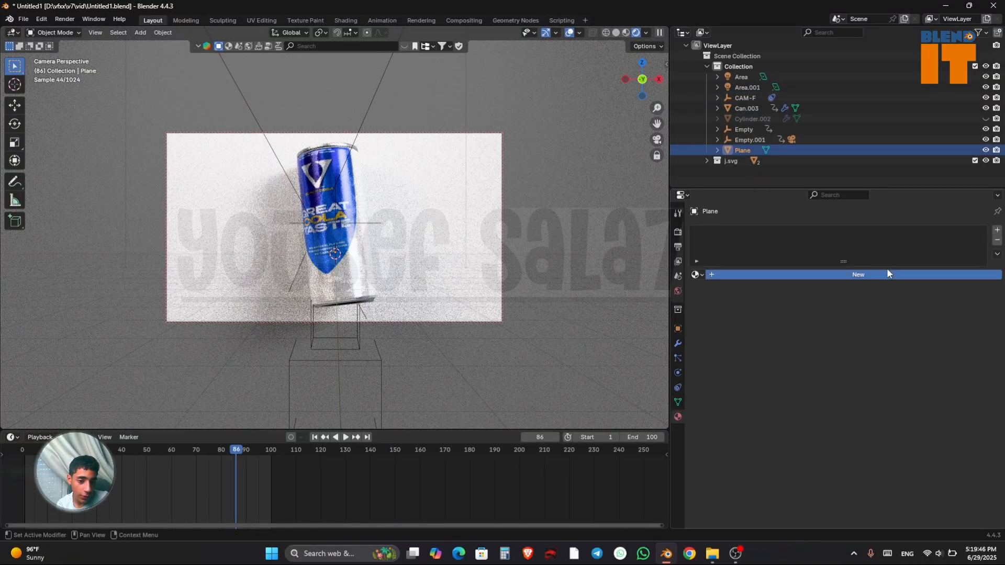
left_click(876, 276)
left_click(893, 341)
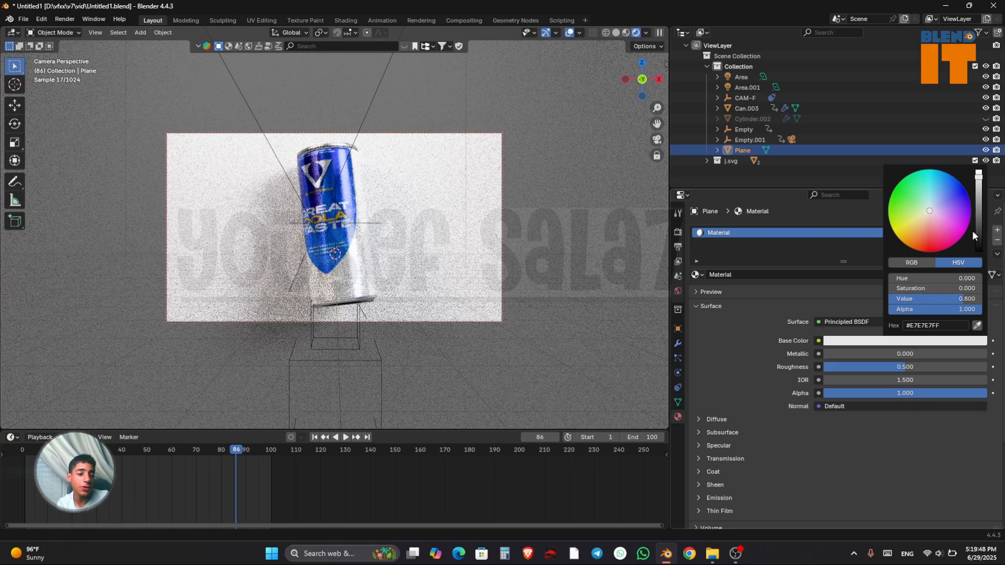
left_click_drag(936, 197, 962, 199)
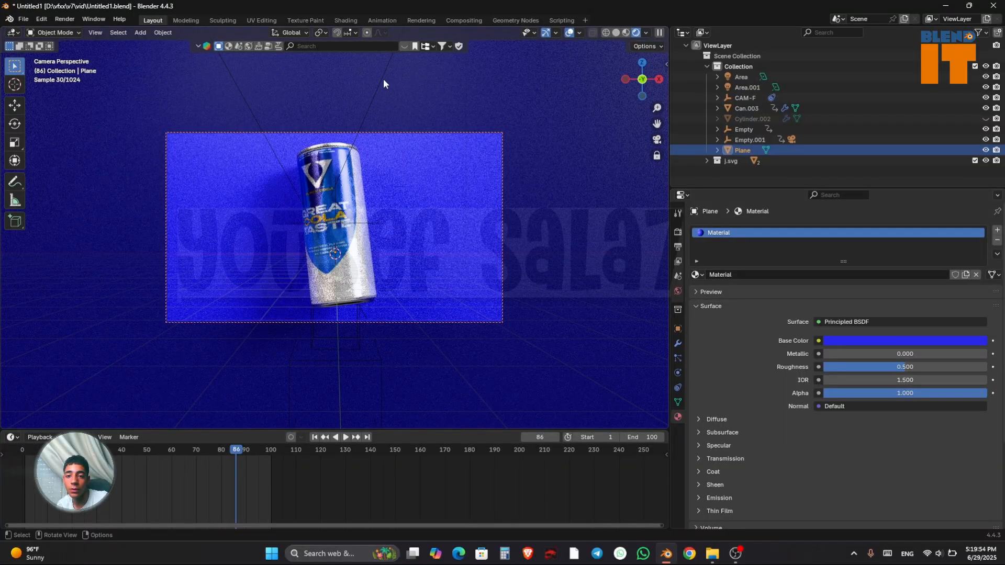
Step: Set the original area light's power to 2711.6 W
left_click(383, 79)
mouse_move(840, 307)
left_mouse_down()
mouse_move(901, 307)
mouse_move(829, 304)
left_mouse_up()
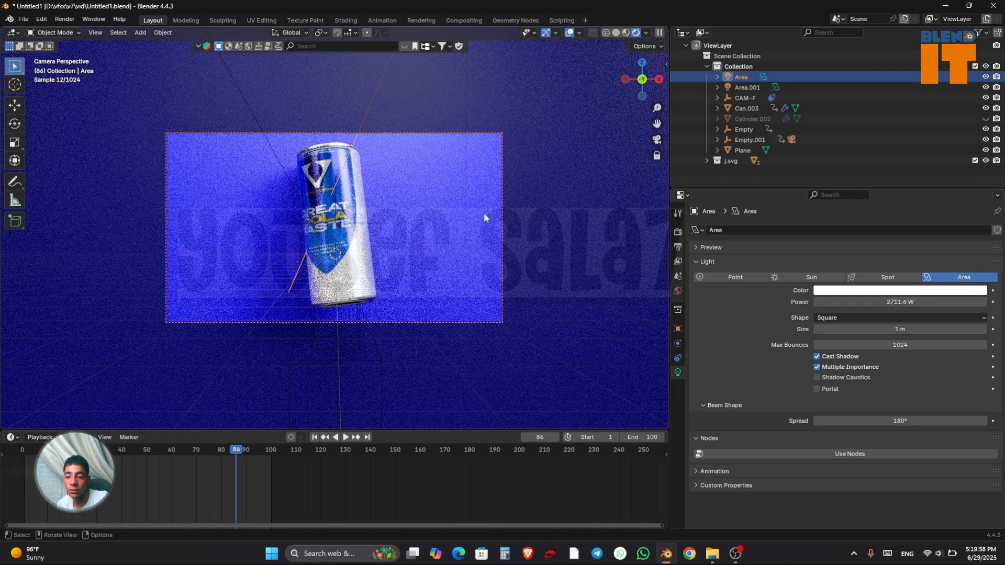
Step: Duplicate the original area light downwards along Z, rotate the copy about X and turn it freely towards the can
key("shift+d")
key("z")
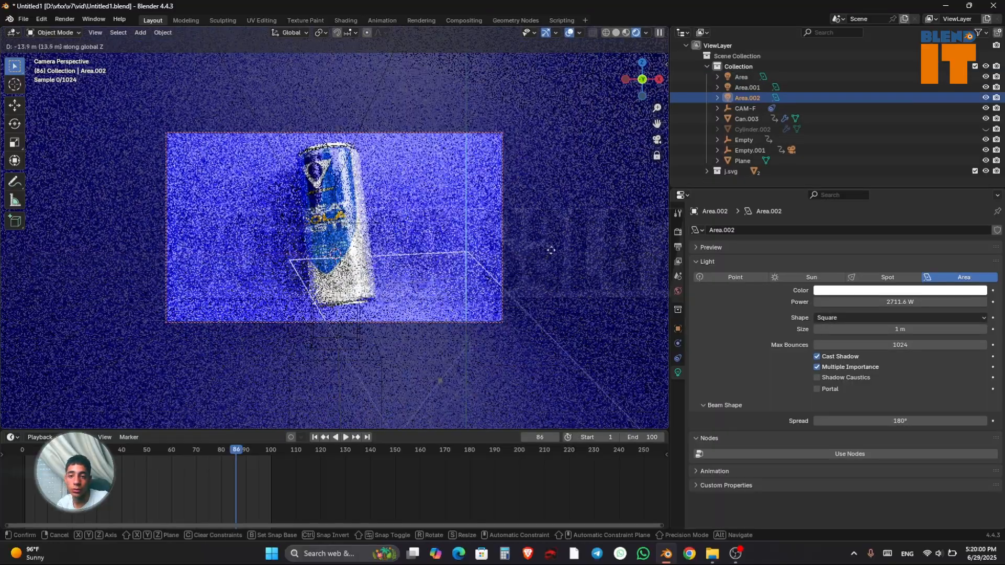
left_click(545, 178)
key("r")
key("x")
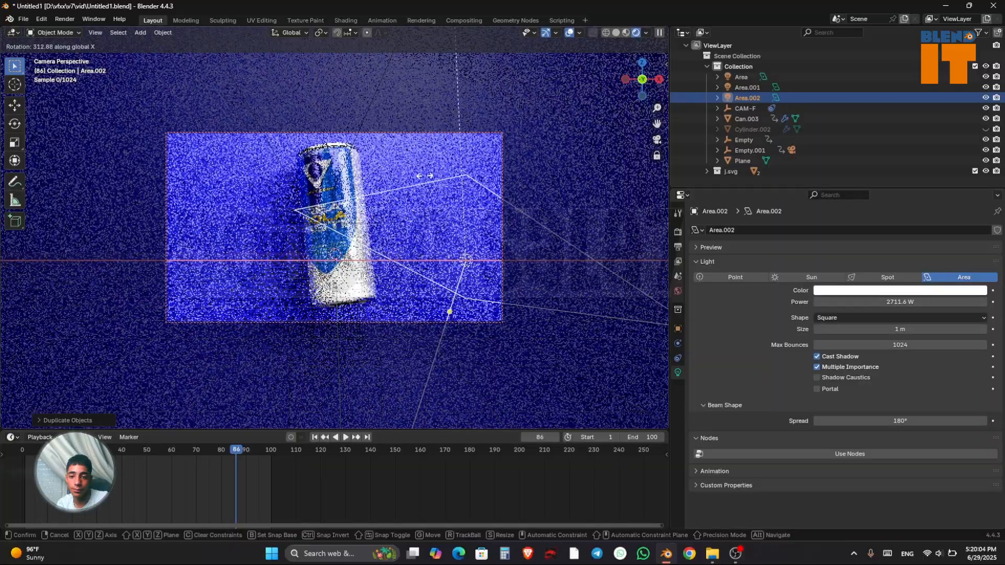
left_click(454, 142)
key("r")
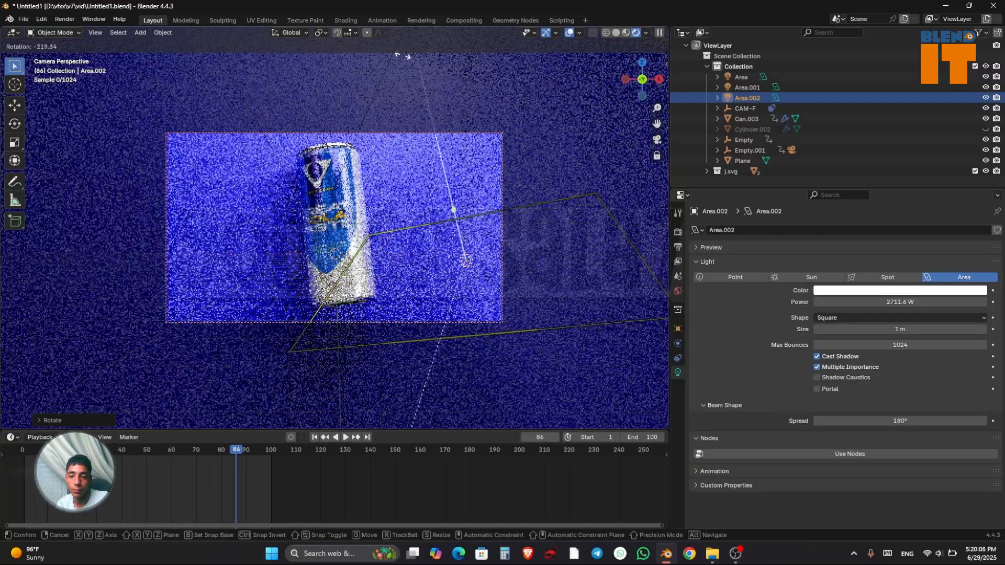
left_click(607, 179)
Step: Move the third area light along Y away from the backdrop and rotate it about X to face the can
middle_click_drag(635, 117, 662, 136)
key("r")
key("x")
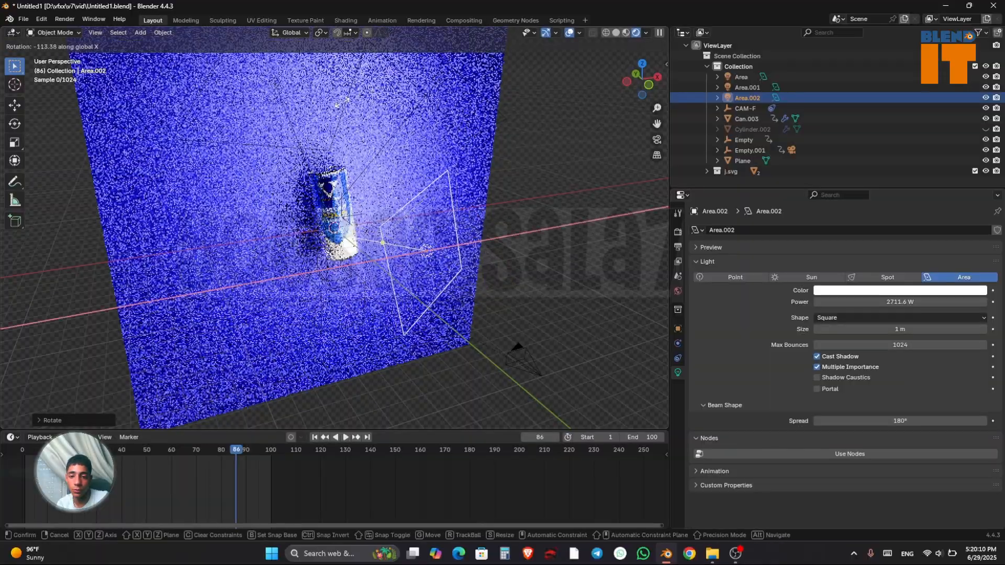
key("g")
key("y")
left_click(587, 323)
key("r")
key("x")
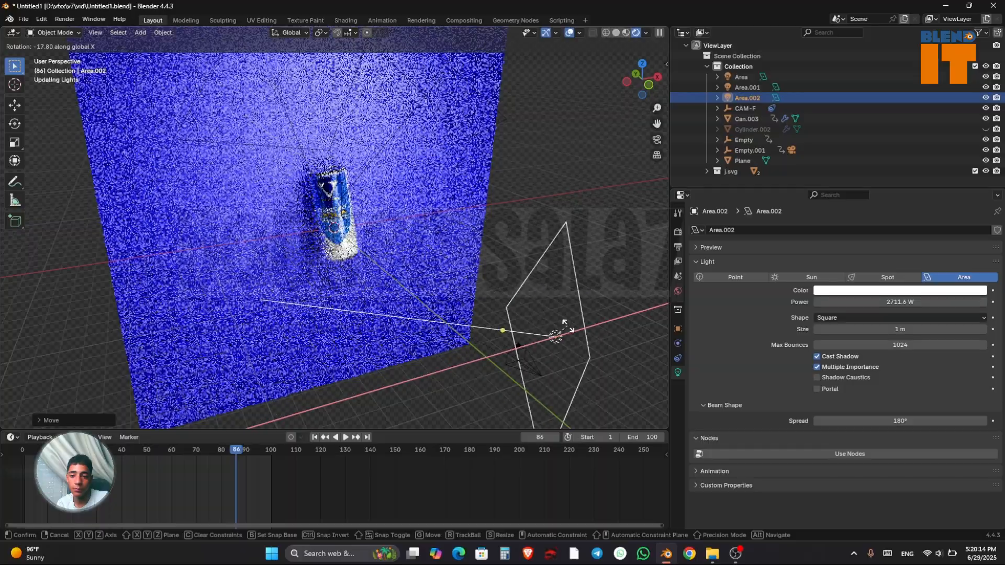
left_click(575, 302)
Step: Rotate the third area light about Z and X to aim at the can, and return to the camera view
key("r")
key("z")
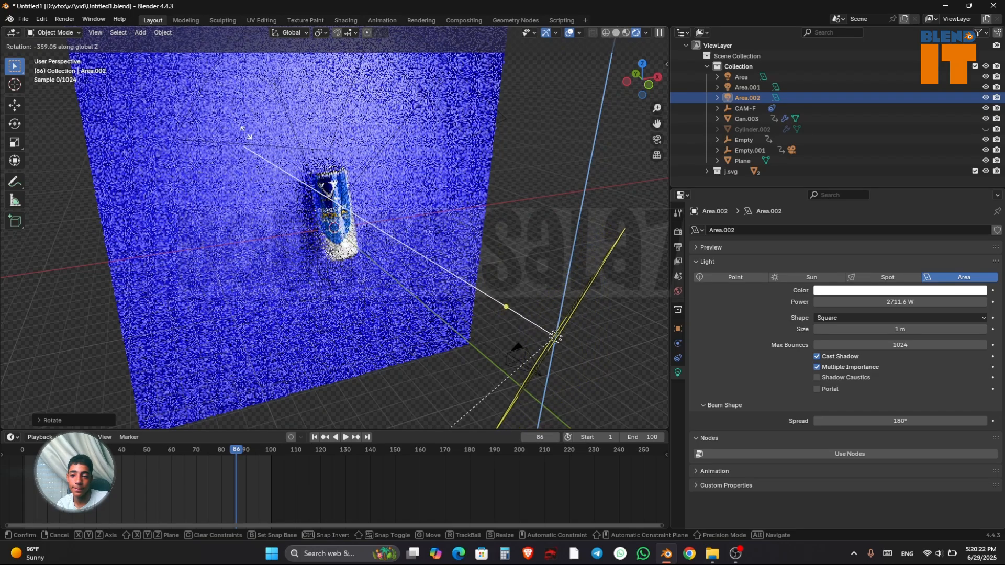
left_click(578, 148)
key("r")
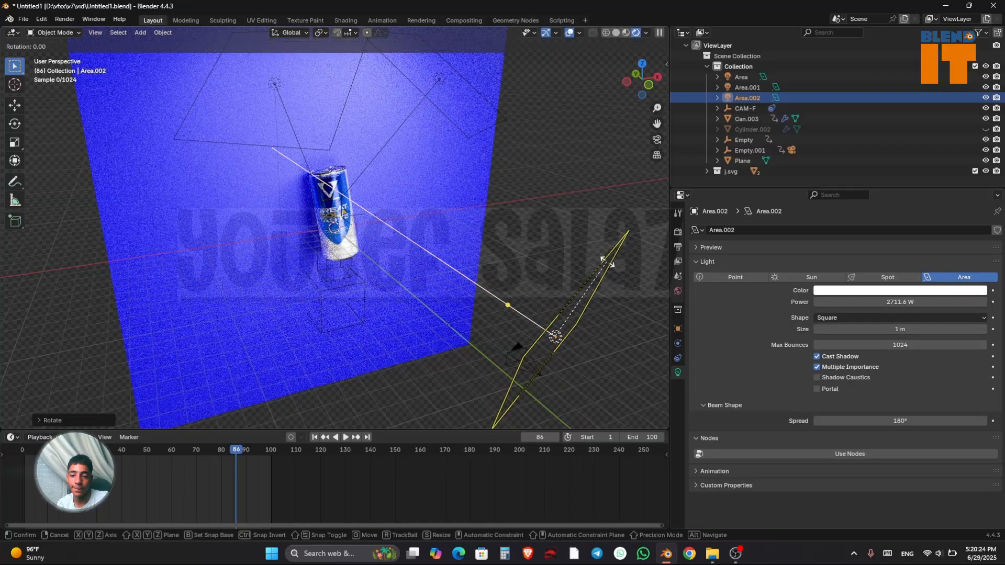
key("x")
left_click(614, 119)
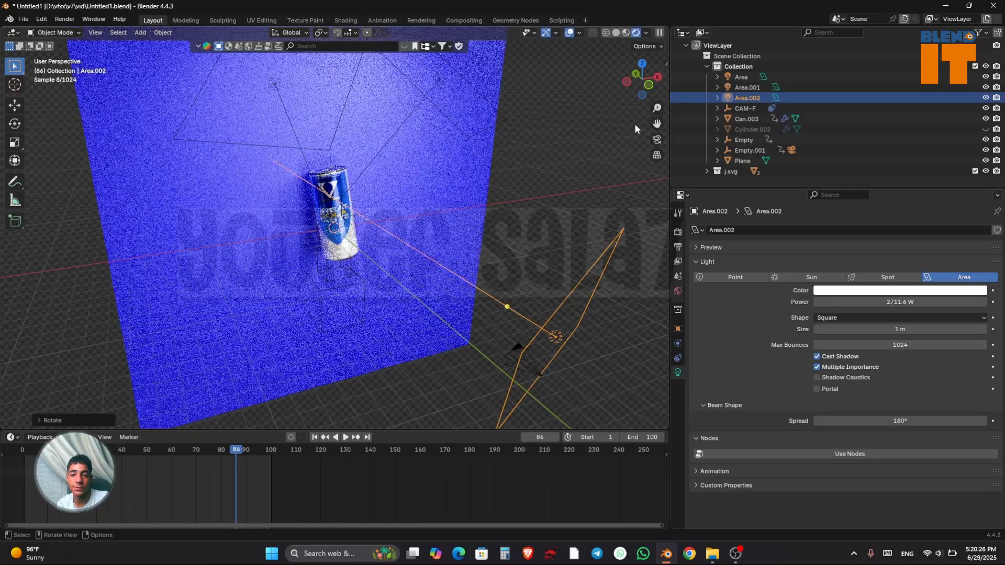
key("KP_0")
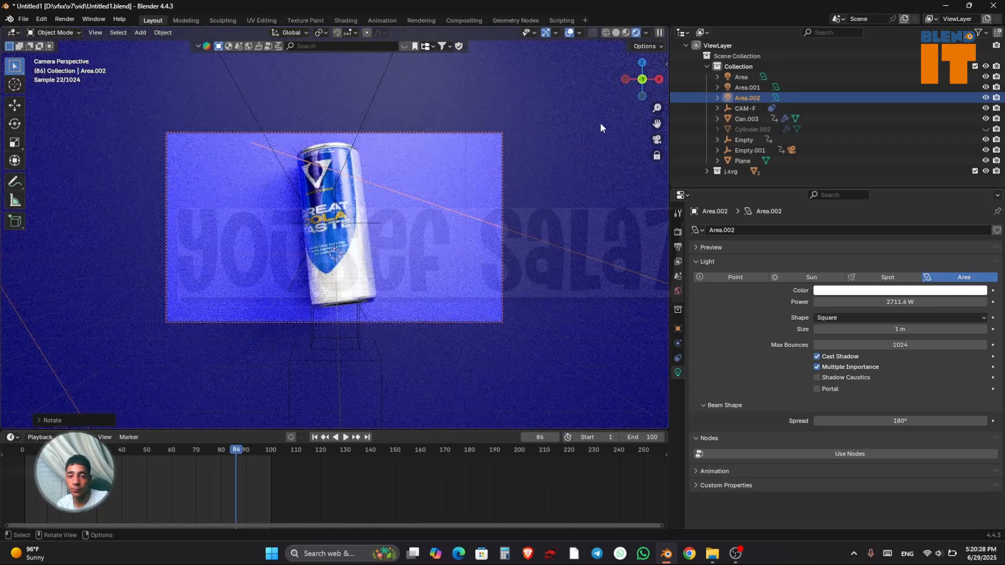
Step: Go to frame 1, set the third area light's power to 2593.2 W and shift it along X
left_click(314, 437)
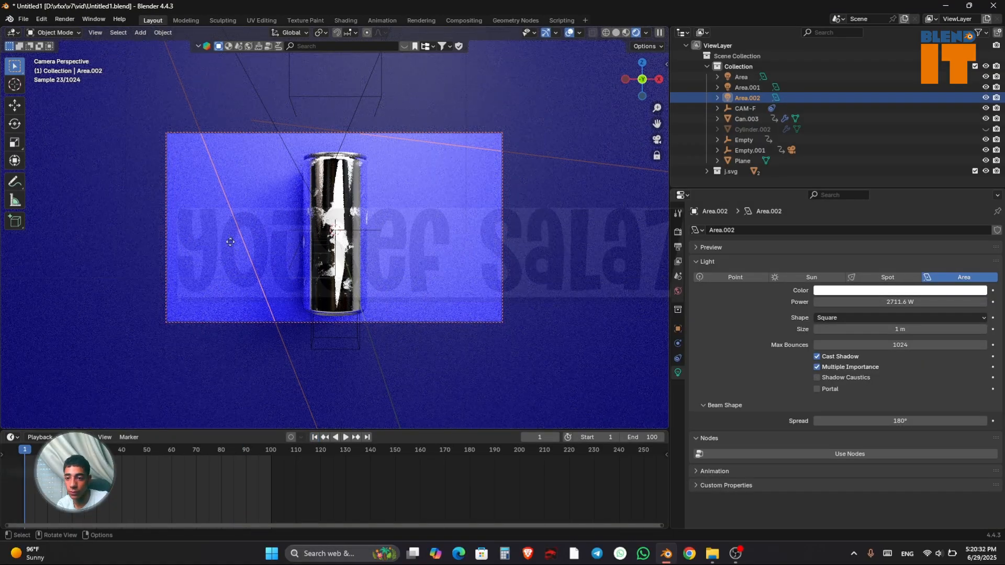
mouse_move(907, 303)
left_mouse_down()
mouse_move(893, 303)
mouse_move(909, 302)
left_mouse_up()
key("g")
key("x")
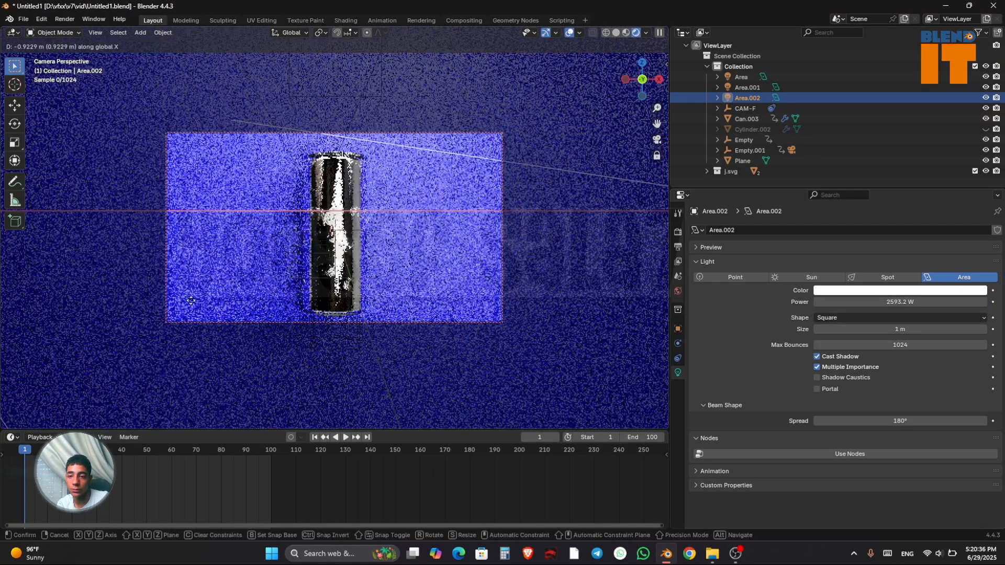
left_click(321, 288)
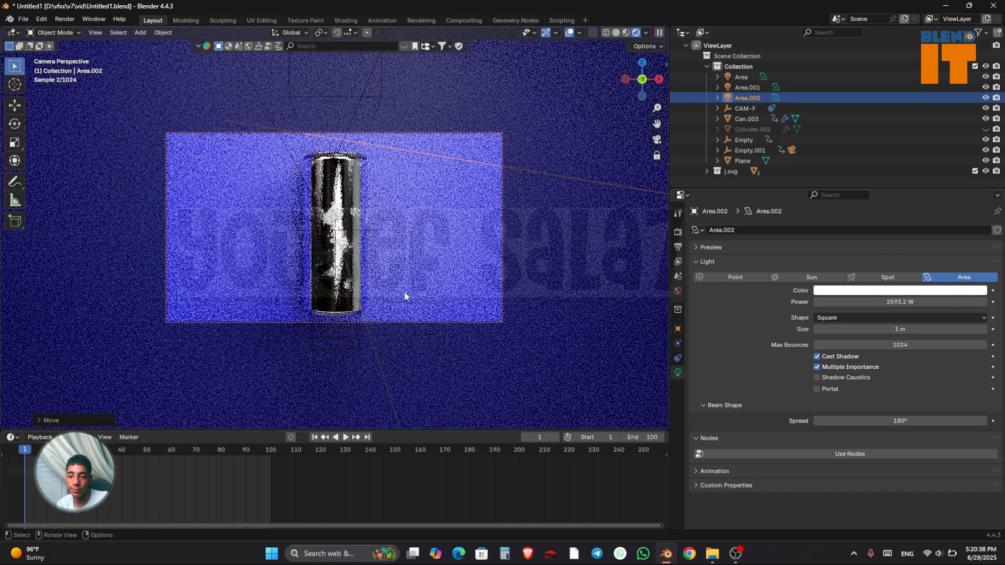
Step: Move the backdrop plane about 0.76 m along Y and make its base color a more saturated blue
left_click(469, 299)
key("g")
key("y")
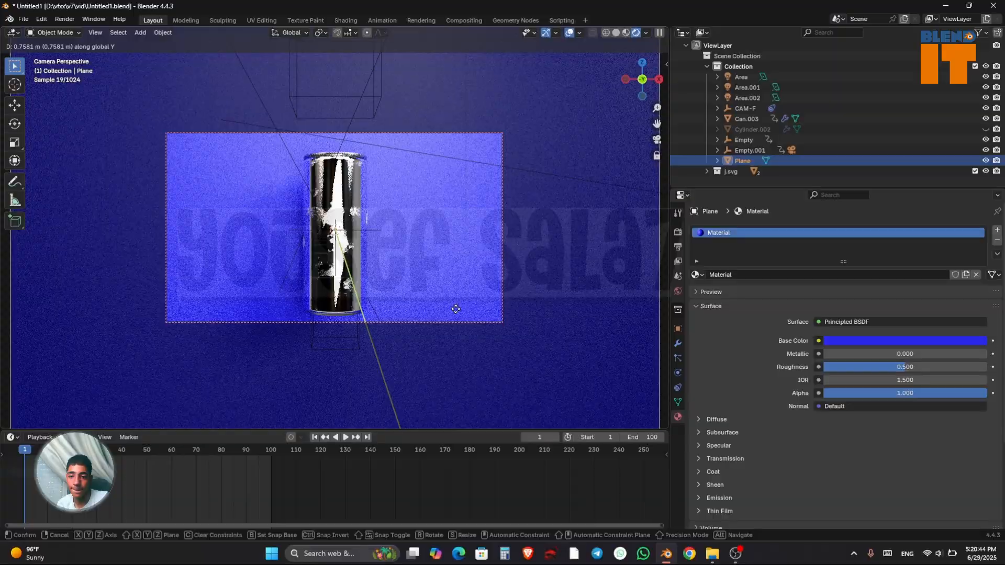
left_click(455, 308)
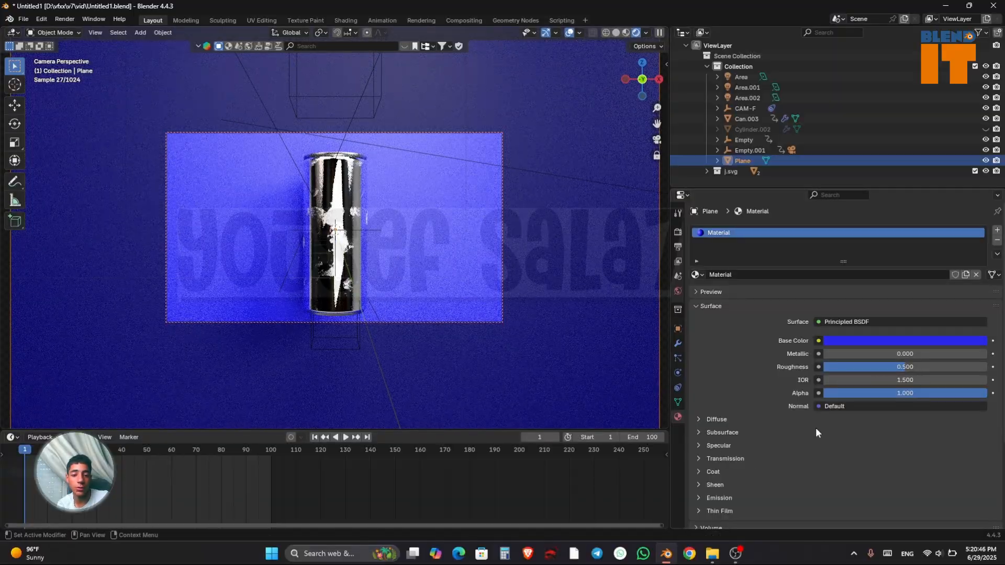
left_click(893, 343)
mouse_move(954, 187)
left_mouse_down()
mouse_move(930, 226)
mouse_move(931, 210)
mouse_move(978, 182)
left_mouse_up()
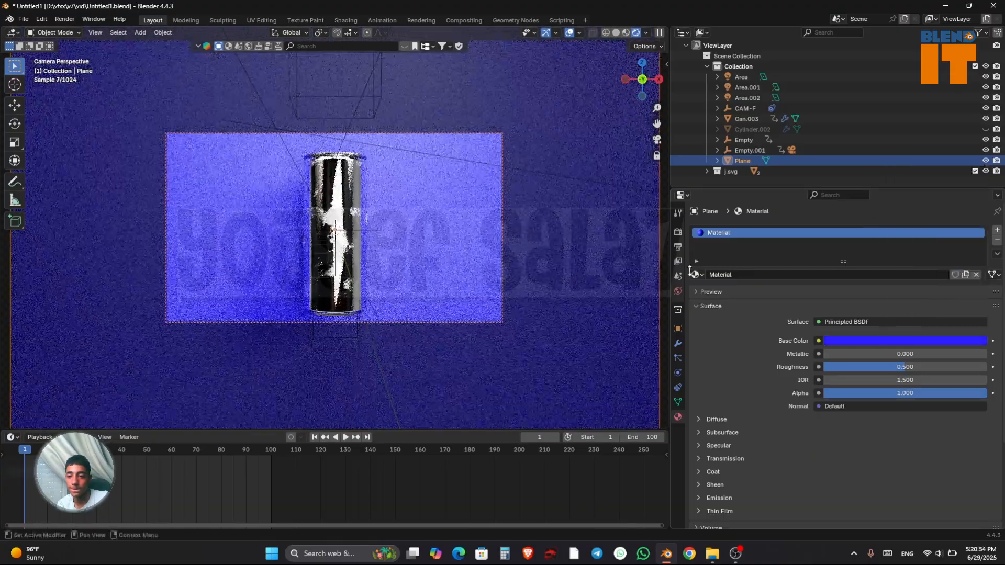
Step: Set the third area light's power to 1607 W and the world background strength to 1.640
left_click(557, 174)
left_click_drag(923, 299, 916, 299)
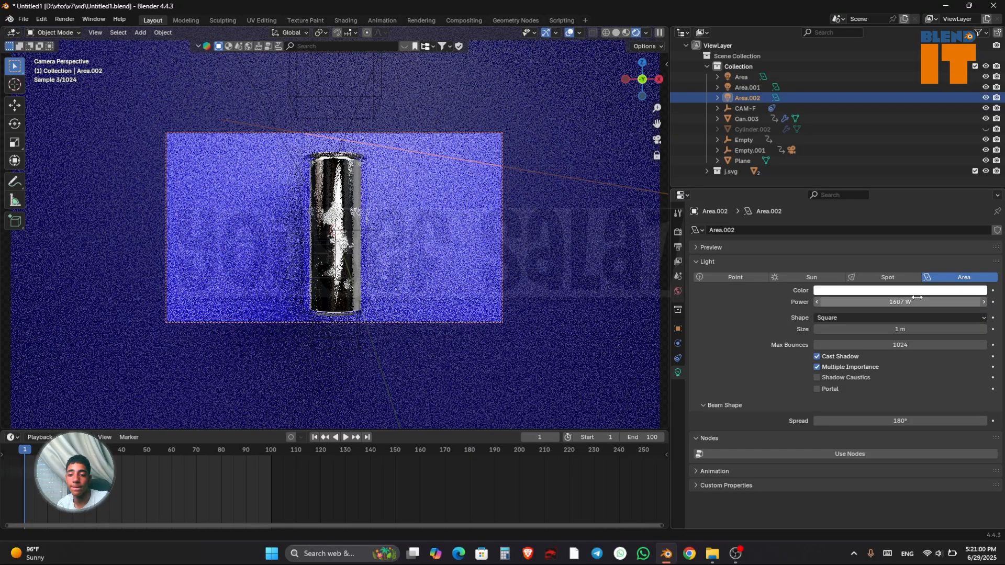
left_click(678, 291)
left_click_drag(901, 402, 848, 401)
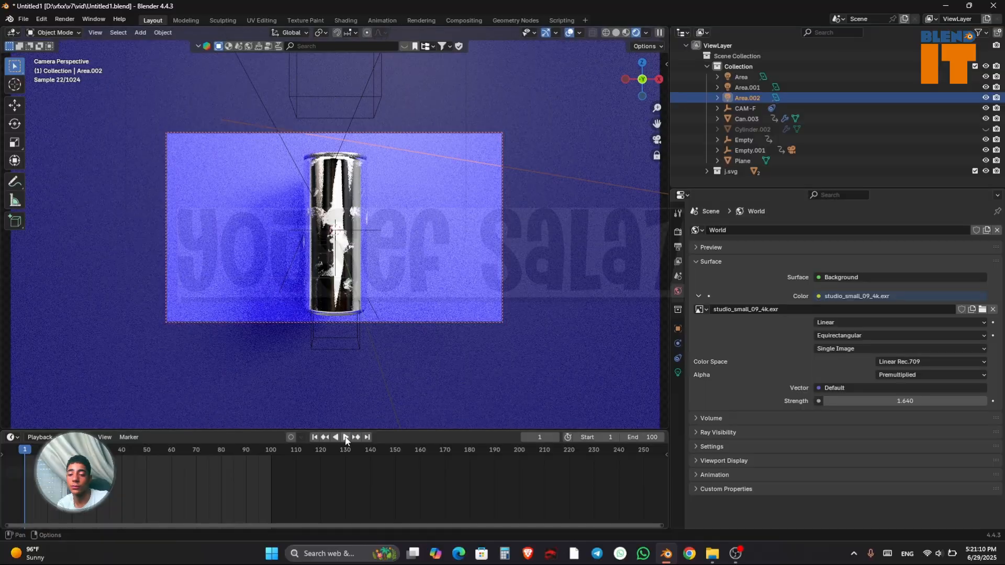
Step: Play the animation in the rendered camera view and delete the third area light
left_click(346, 437)
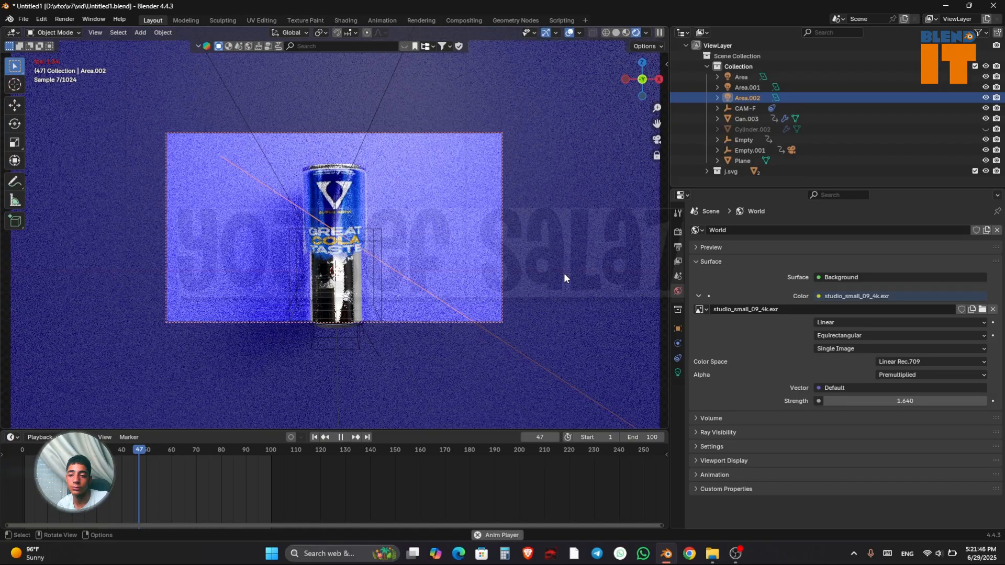
key("x")
left_click(463, 318)
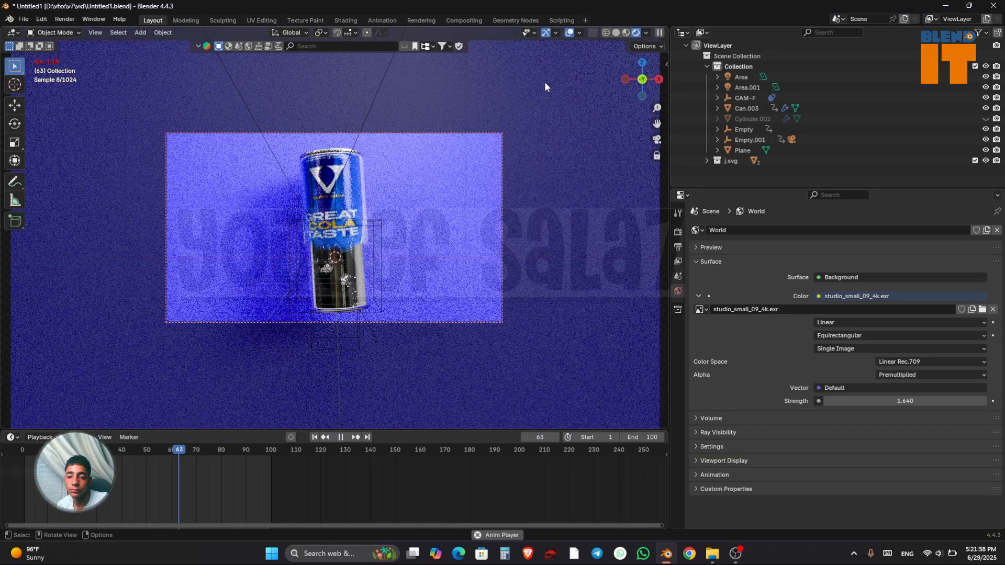
left_click(437, 240)
right_click(437, 240)
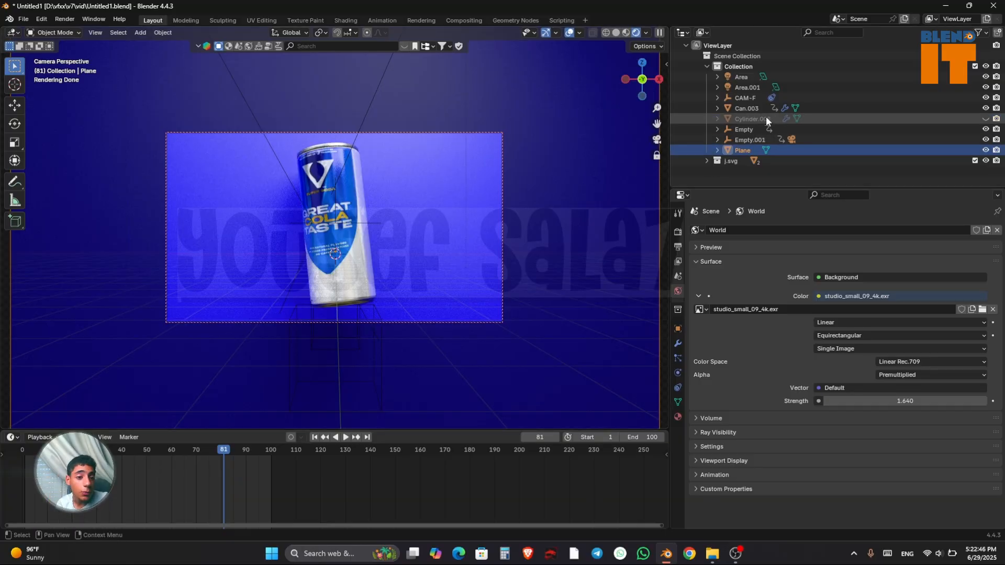
Step: Unhide Cylinder.002, switch the viewport to solid shading and leave the camera view
left_click(995, 120)
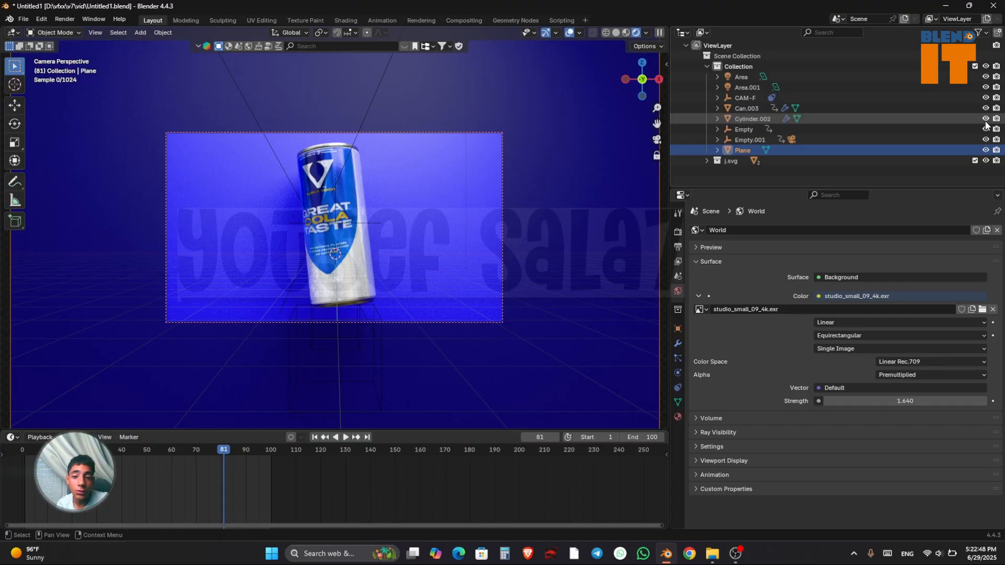
left_click(616, 32)
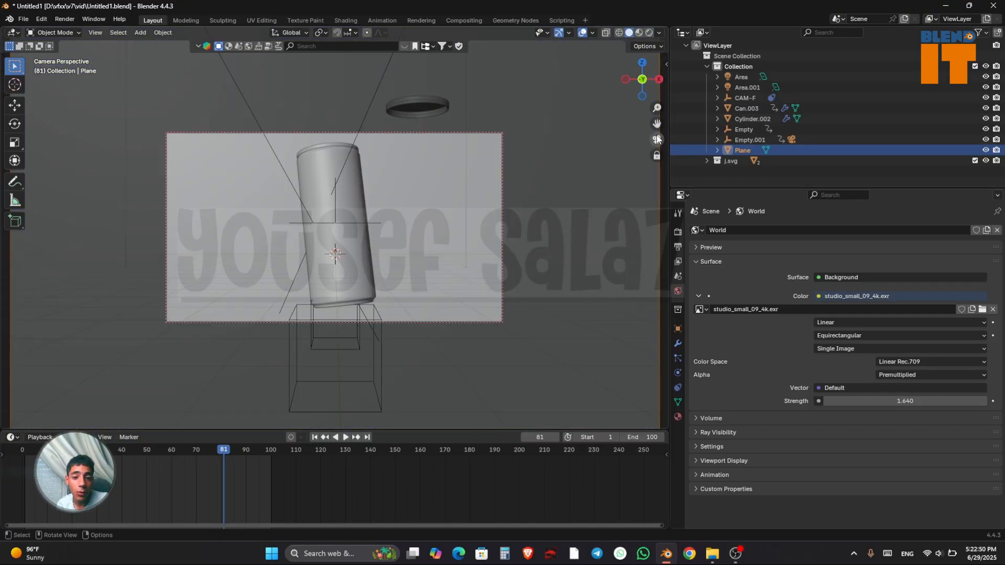
left_click(657, 140)
middle_click_drag(504, 100, 490, 118)
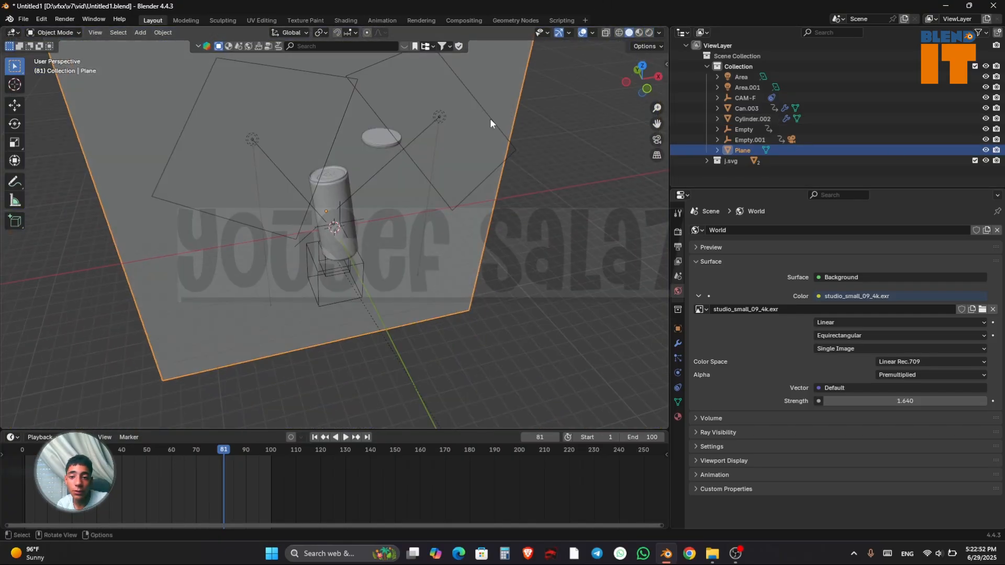
Step: At frame 1, move Cylinder.002 over the can's center in the top view
left_click(372, 137)
key("grave")
left_click(382, 102)
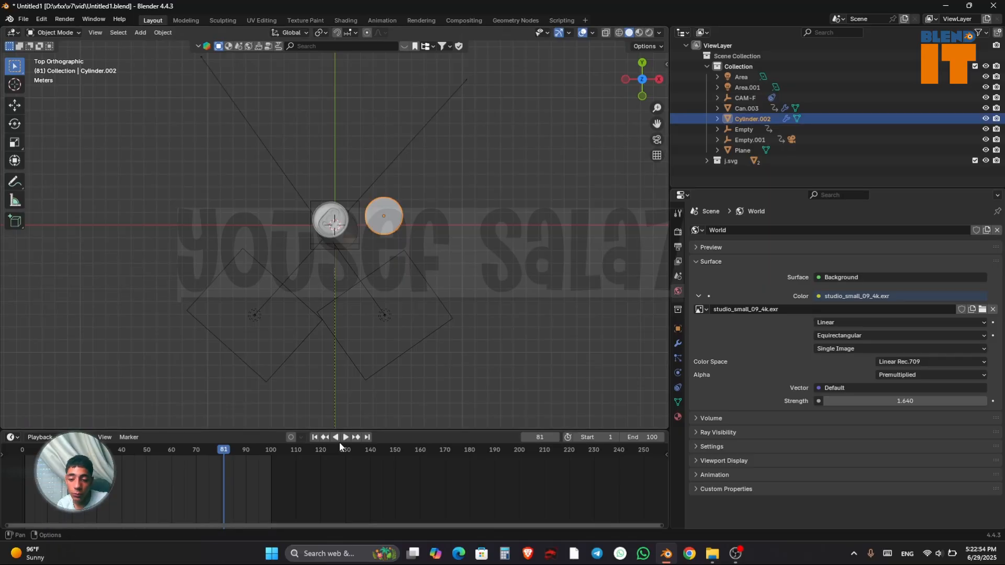
left_click(315, 437)
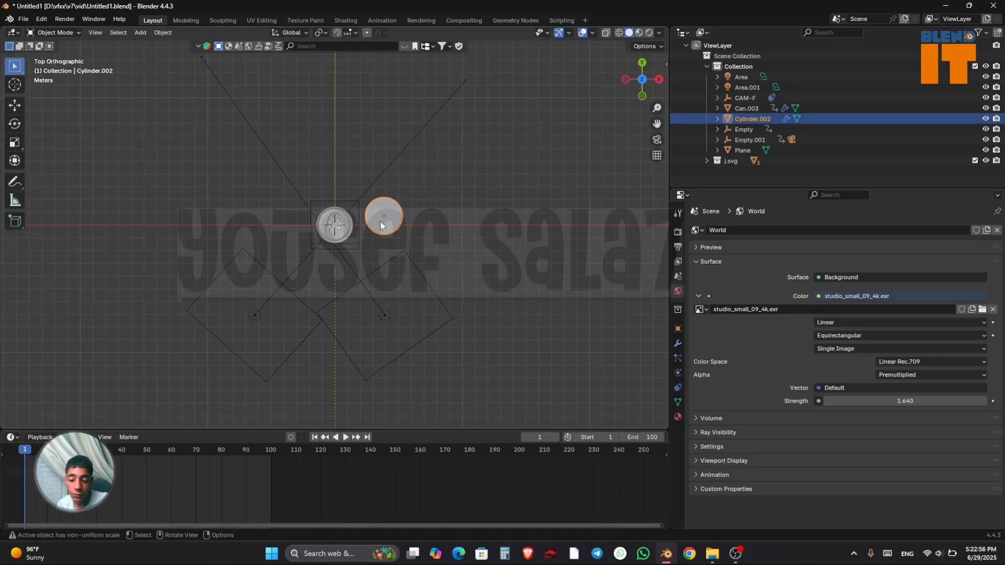
key("g")
left_click(331, 231)
Step: Lower Cylinder.002 along Z until it sits on the can's top rim
left_click_drag(627, 85, 500, 120)
key("g")
key("z")
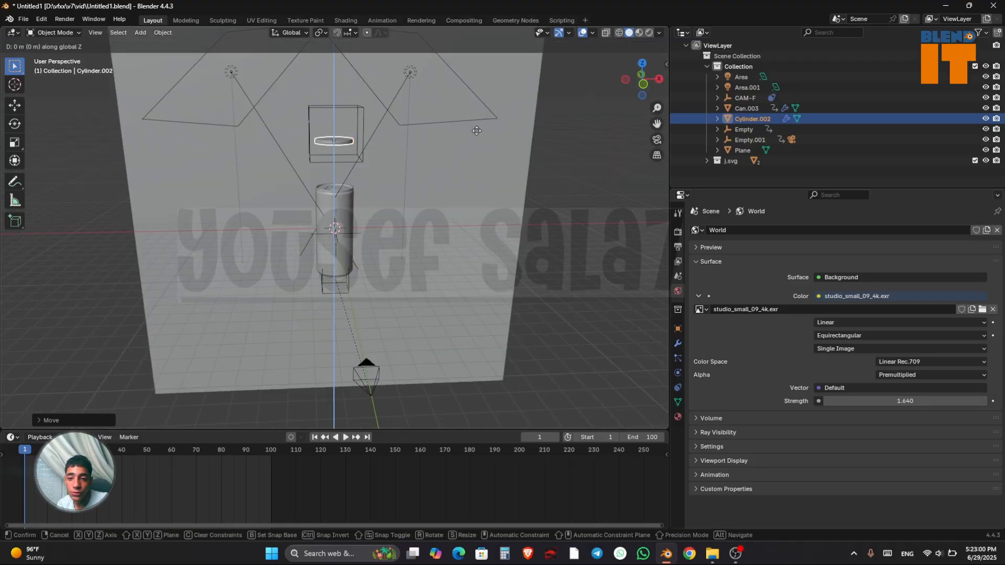
left_click(477, 172)
left_click_drag(657, 108, 666, 257)
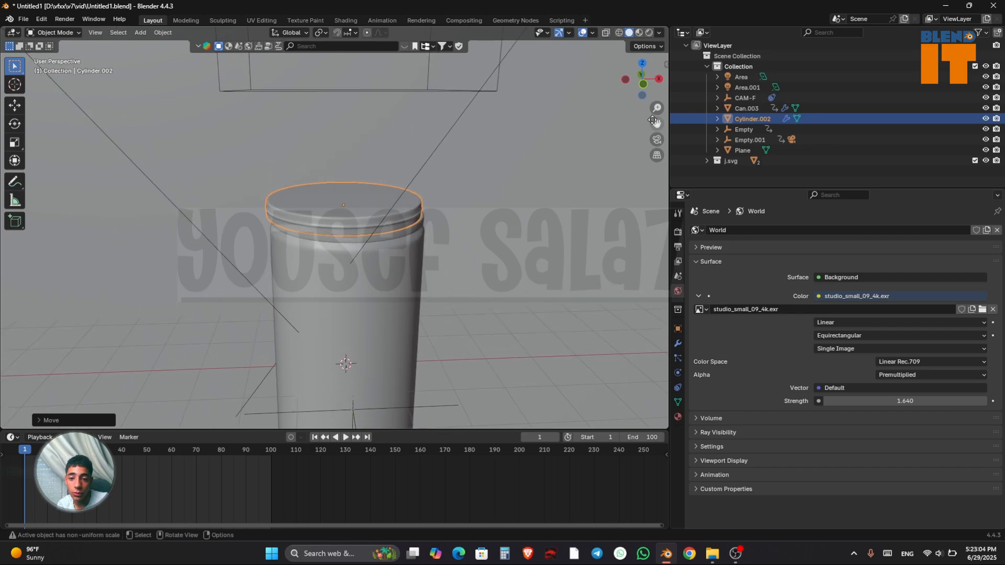
left_click(643, 63)
middle_click_drag(471, 263, 636, 81)
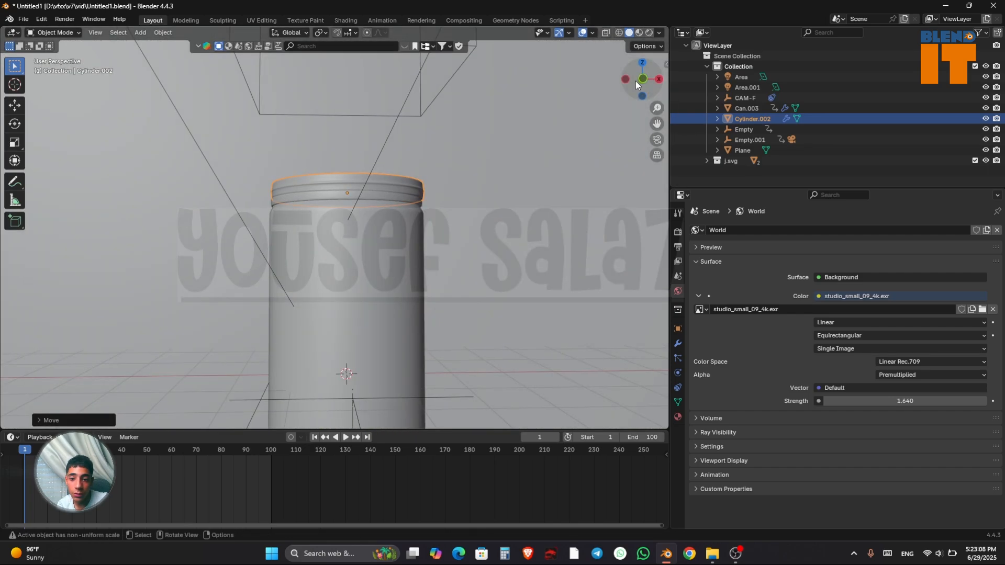
key("g")
key("z")
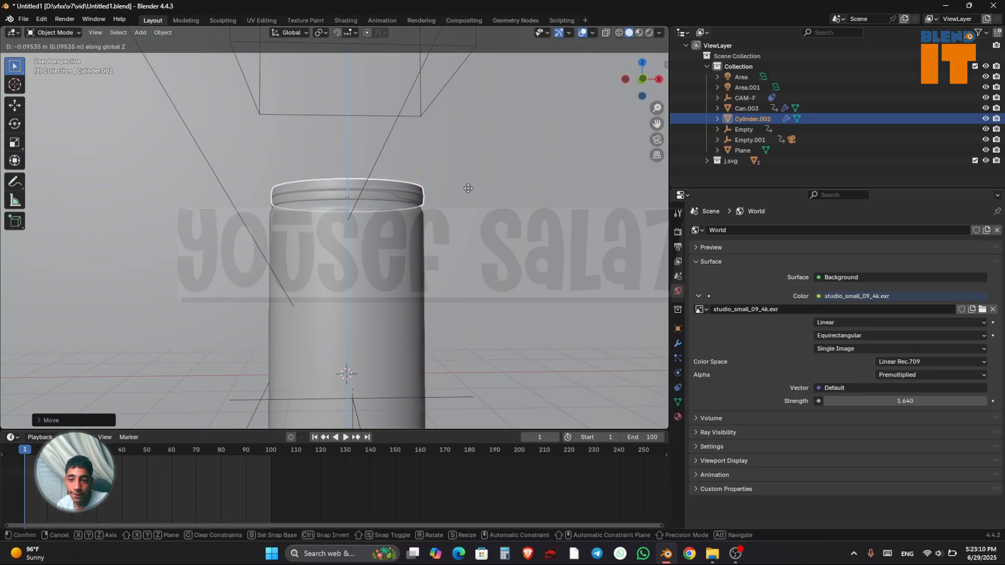
left_click(475, 182)
Step: Adjust Cylinder.002 along X and Y to line it up with the can's rim
left_click_drag(638, 82, 626, 99)
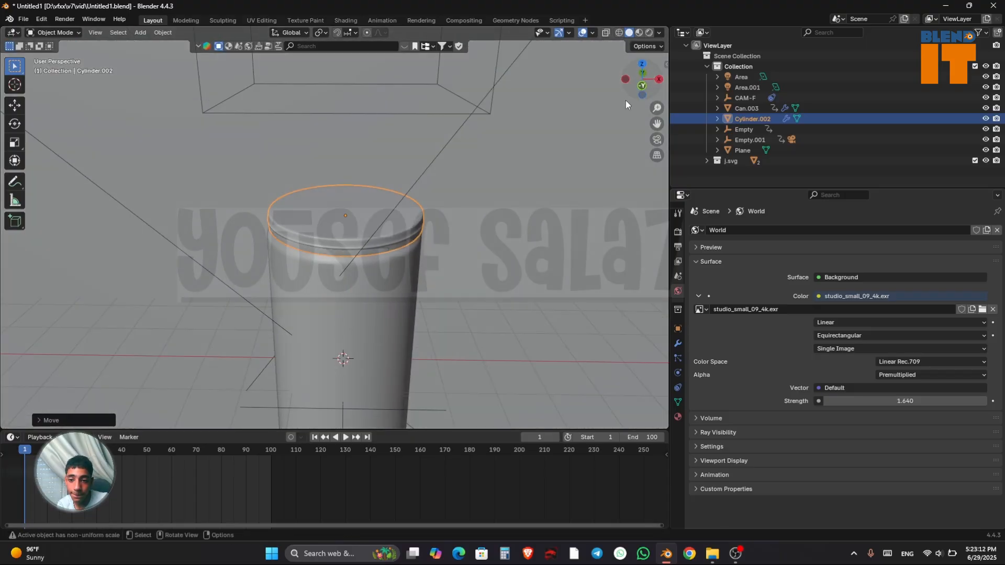
key("g")
key("x")
left_click(521, 197)
key("g")
key("y")
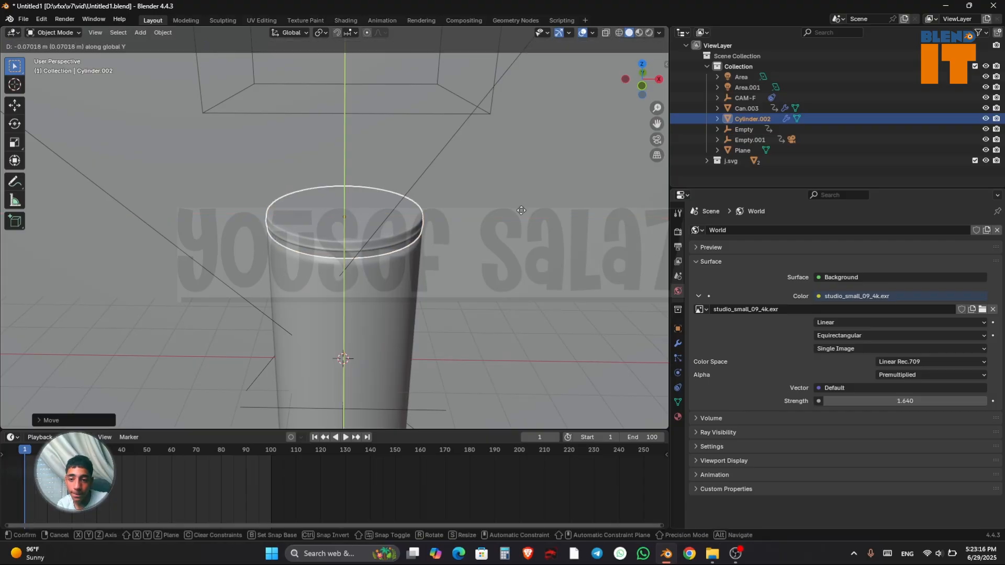
left_click(521, 206)
Step: From the side, shift Cylinder.002 along Y and scale it in X and Y only to fit the can's width
left_click_drag(654, 96, 600, 118)
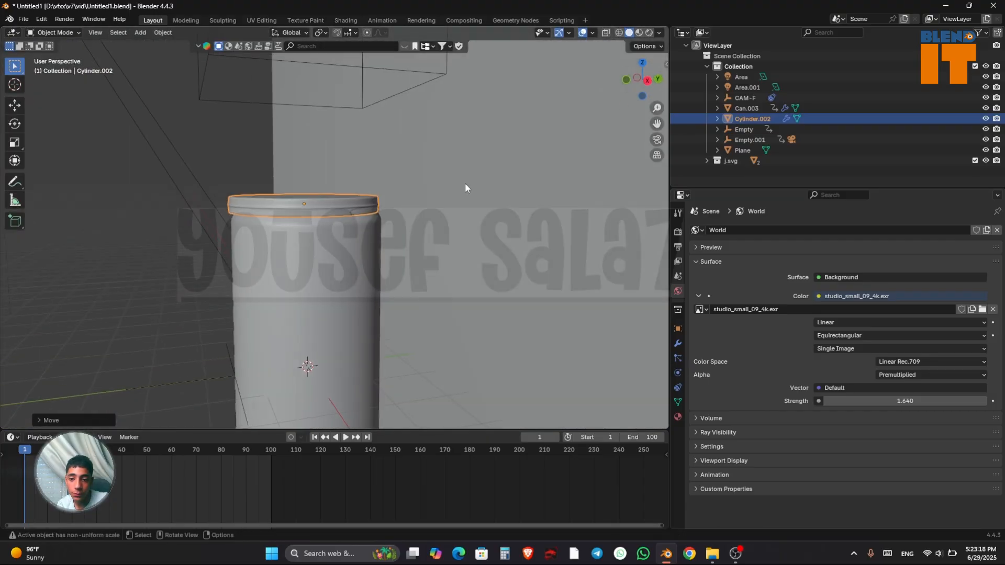
key("g")
key("y")
left_click(434, 209)
key("s")
key("shift+z")
left_click(439, 210)
Step: Fine-tune the resized Cylinder.002 by about 0.04 m along Y to center it on the can
left_click_drag(646, 83, 672, 83)
key("g")
key("y")
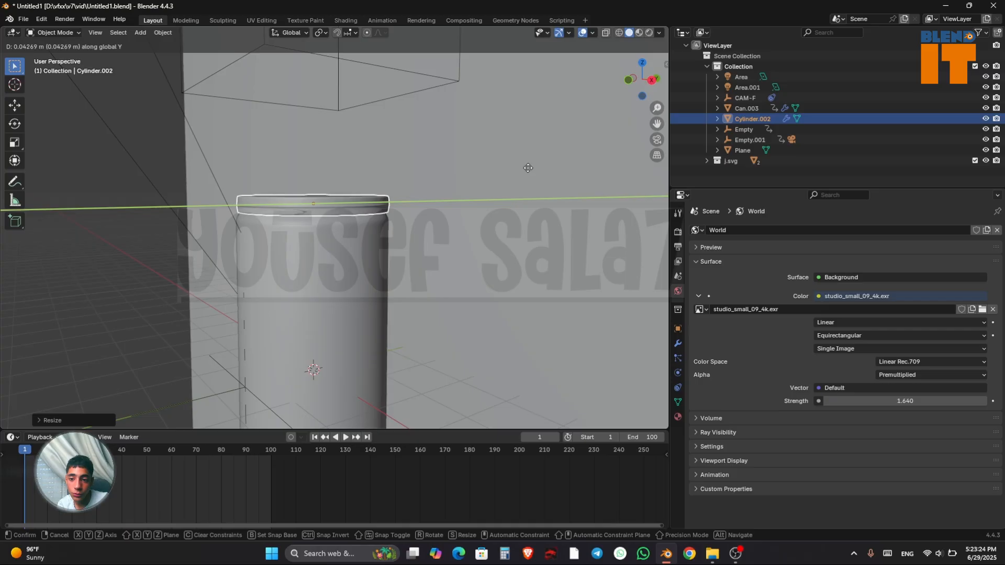
left_click(527, 169)
left_click_drag(643, 80, 666, 103)
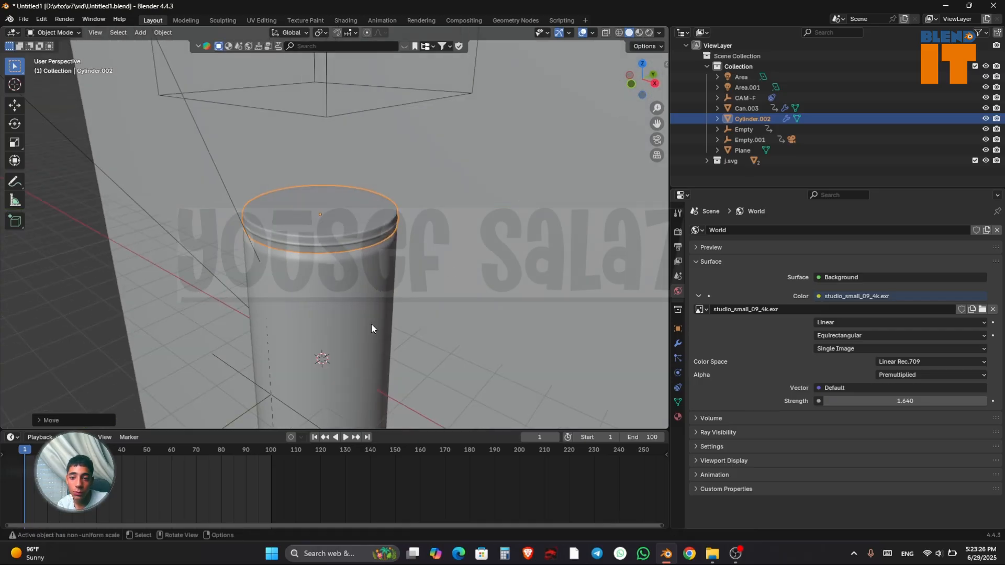
Step: Parent the can to Cylinder.002 using the Object option
left_click(372, 323)
left_click(358, 223, "shift")
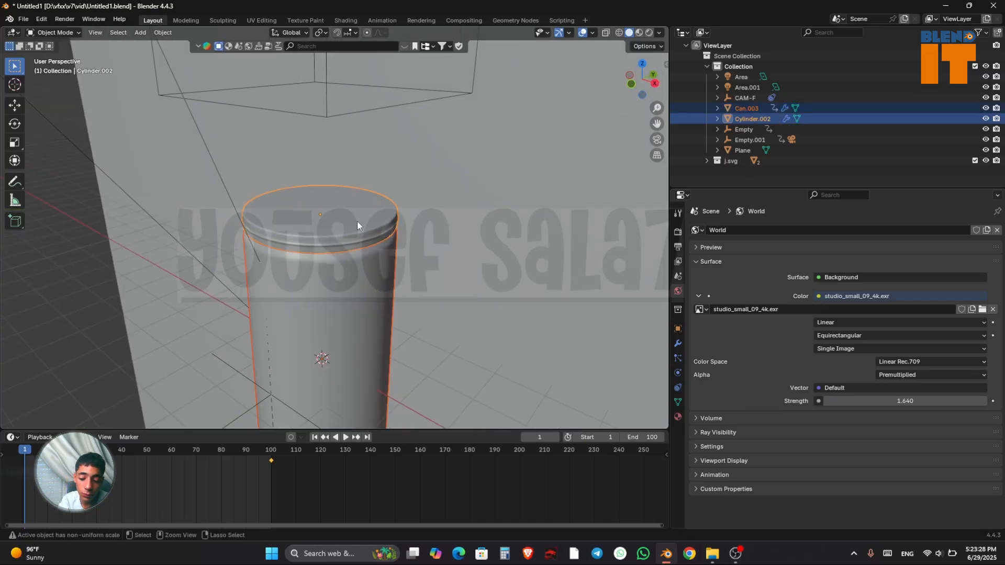
key("ctrl+p")
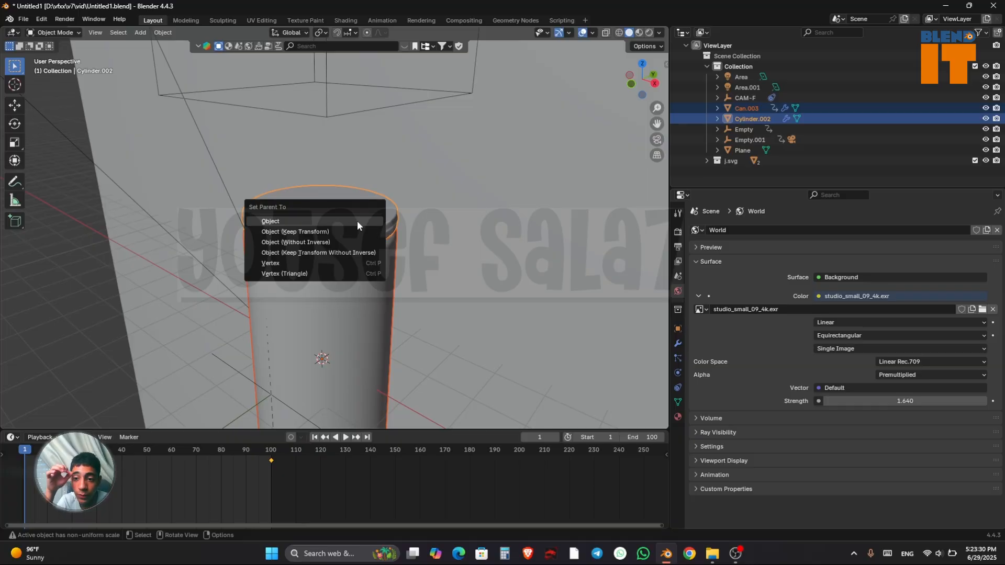
left_click(357, 221)
Step: Play the can's animation in Material Preview shading to check the parenting, and return to the first frame
left_click(640, 33)
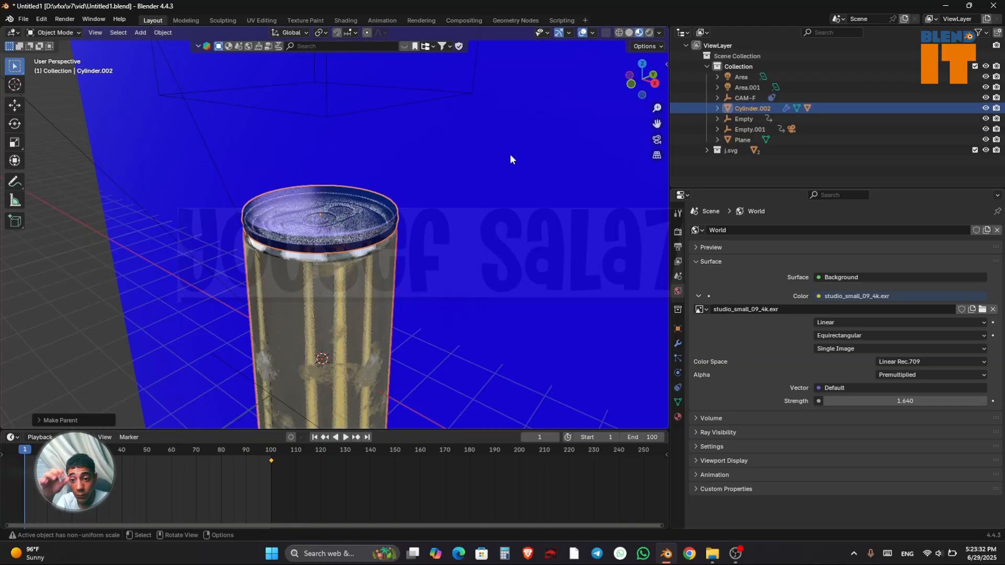
key("space")
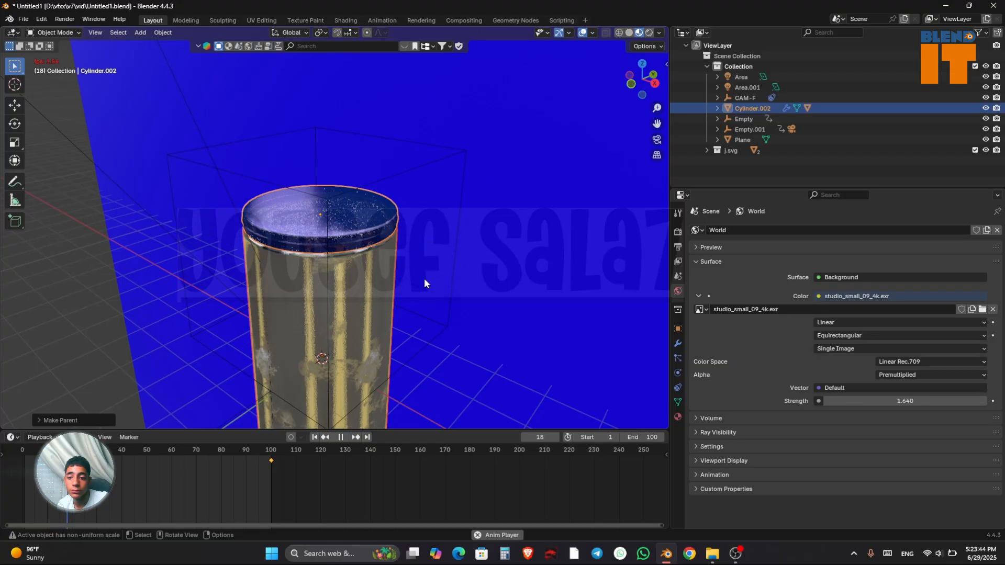
left_click(341, 437)
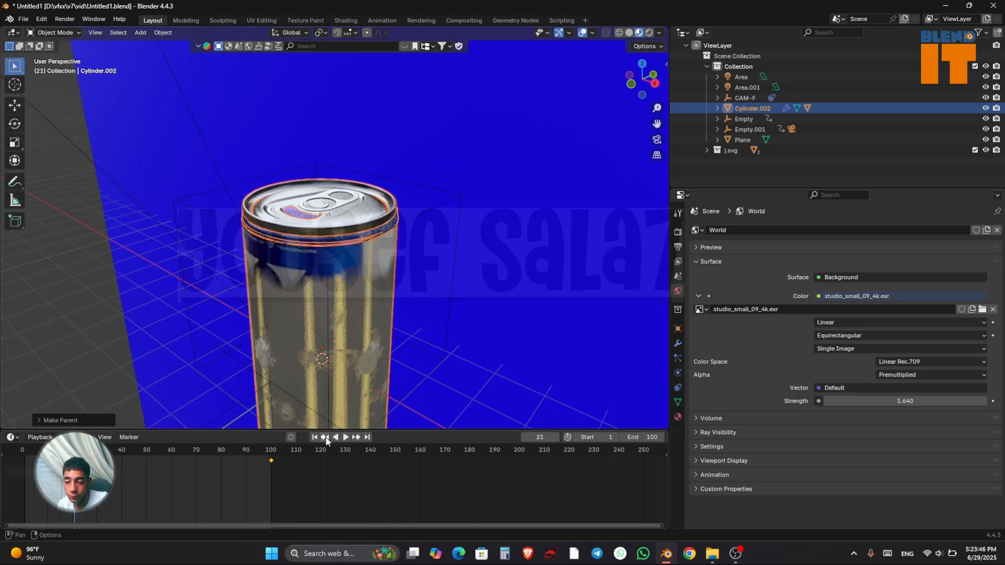
key("shift+Left")
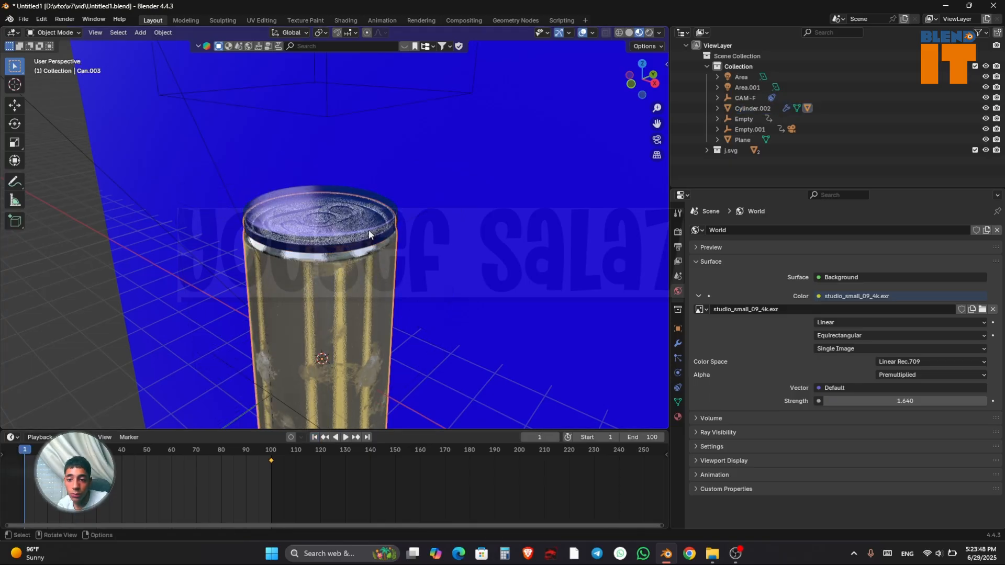
Step: Try to parent Cylinder.002 to the can with the can as the active object
left_click(366, 309, "shift")
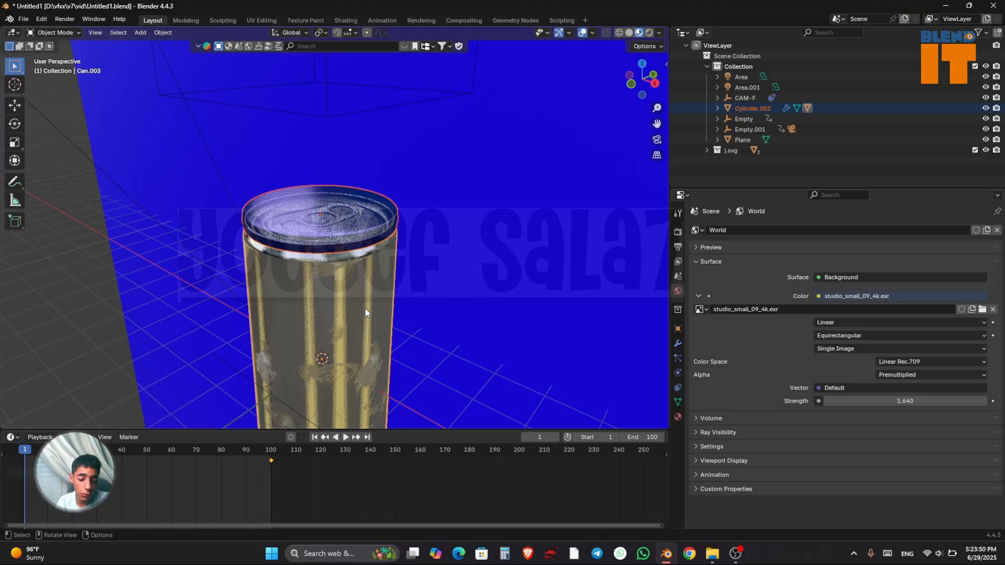
key("ctrl+p")
left_click(357, 308)
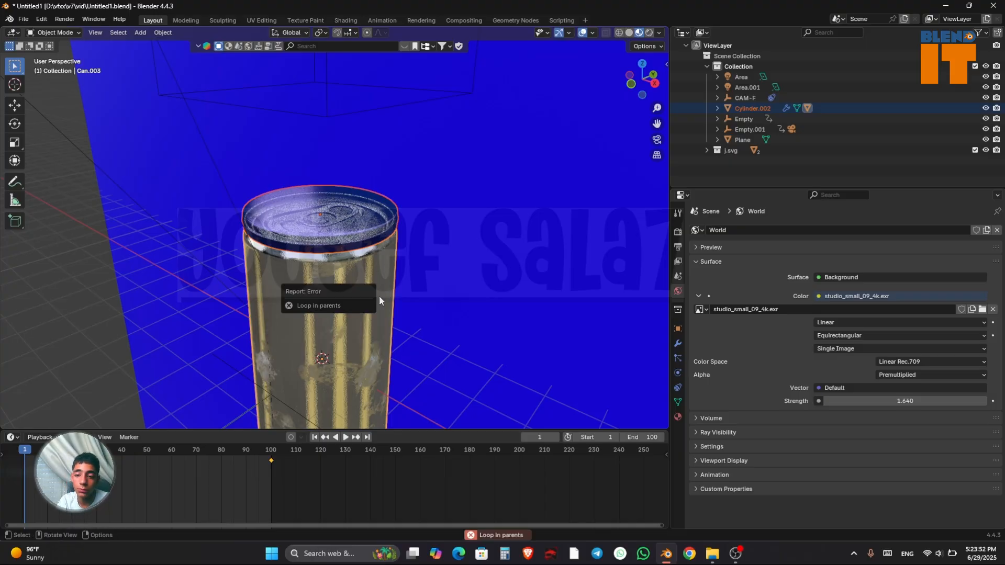
left_click(334, 316)
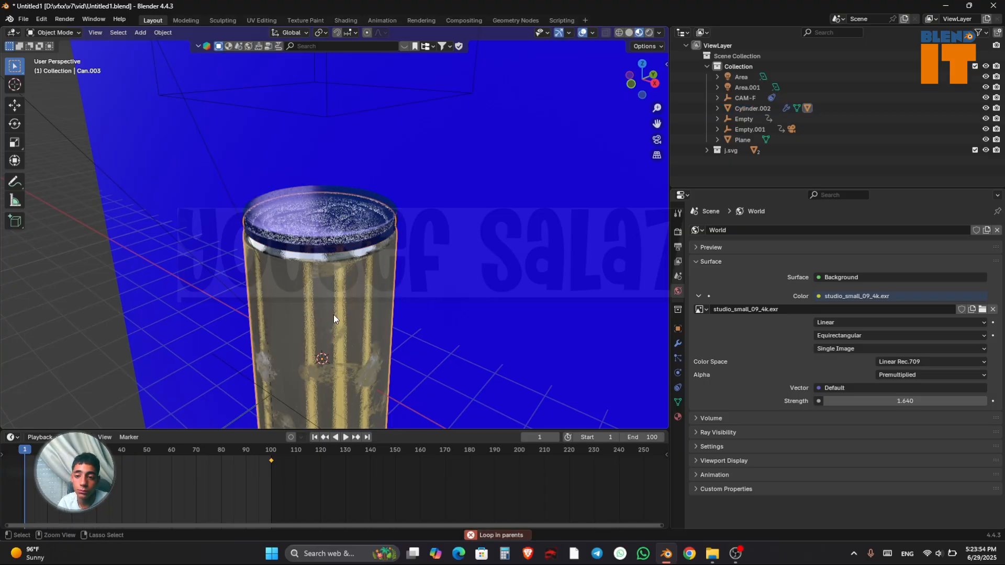
Step: Undo the parenting of the can to Cylinder.002
key("ctrl+z")
key("ctrl+z")
key("ctrl+z")
key("ctrl+z")
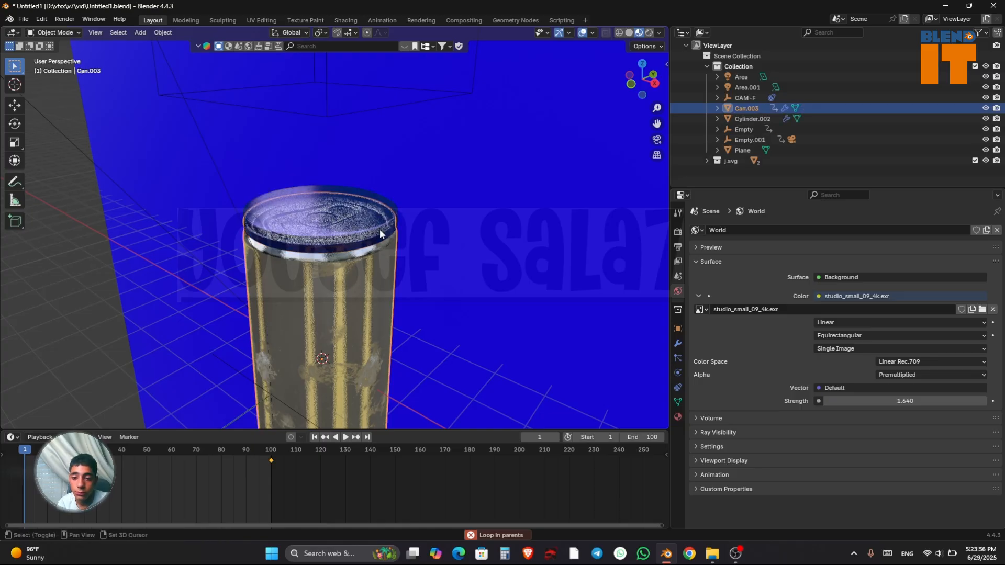
Step: Parent the can to Cylinder.002 with Object (Keep Transform) and play the animation
left_click(379, 229, "shift")
key("ctrl+p")
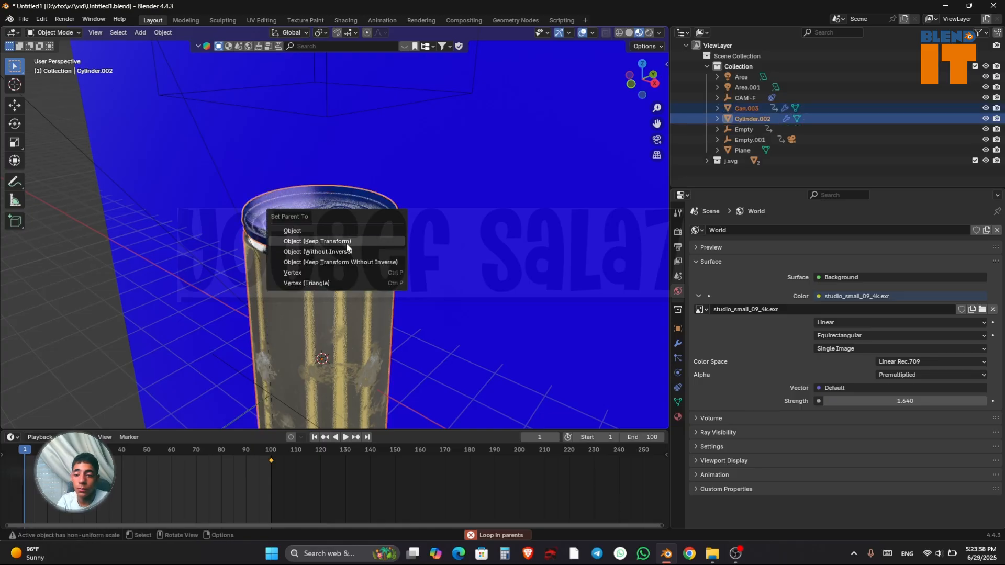
left_click(346, 243)
key("space")
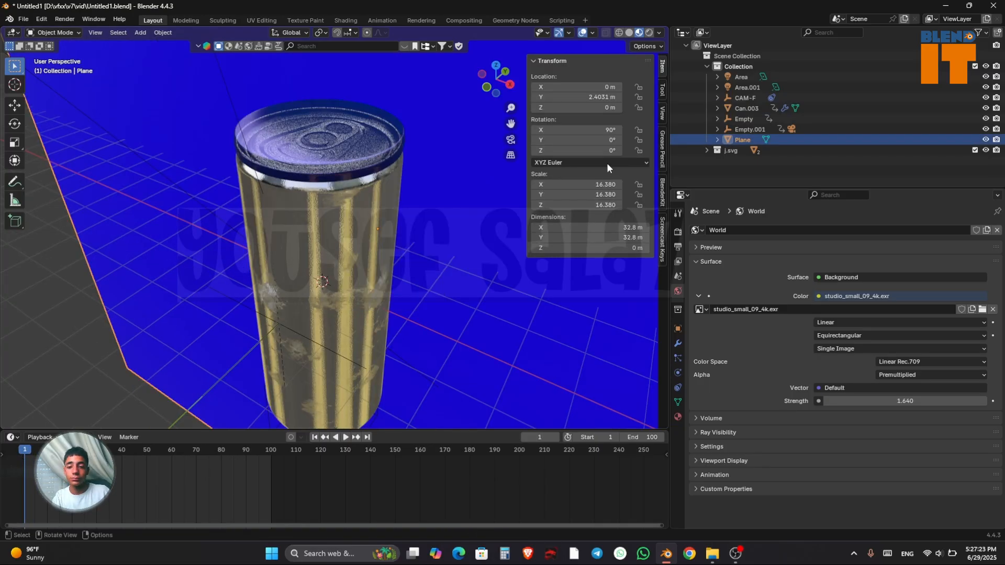
Step: Play the can animation through the camera in Solid shading and in Material Preview
left_click_drag(483, 94, 515, 81)
left_click(628, 33)
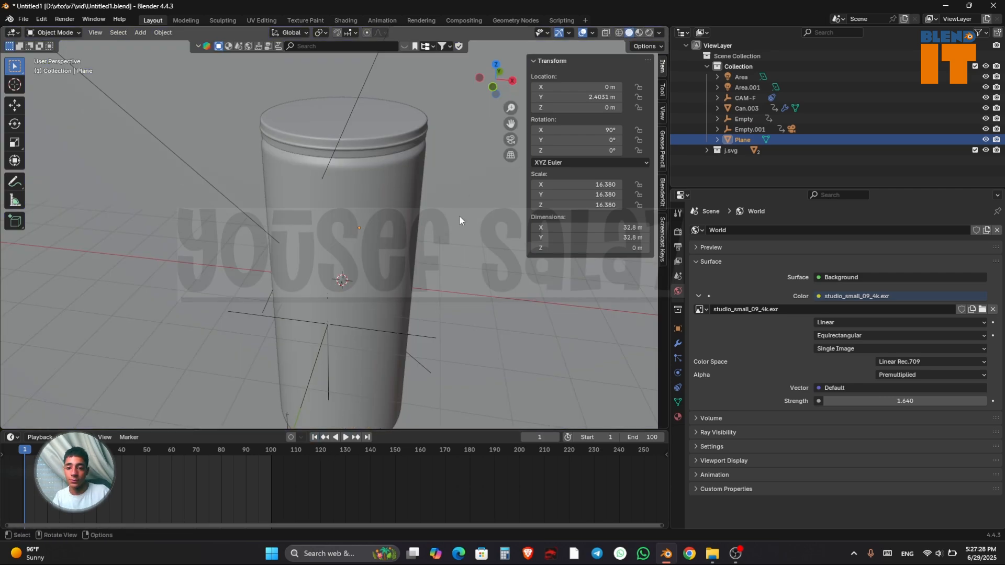
left_click(506, 138)
key("space")
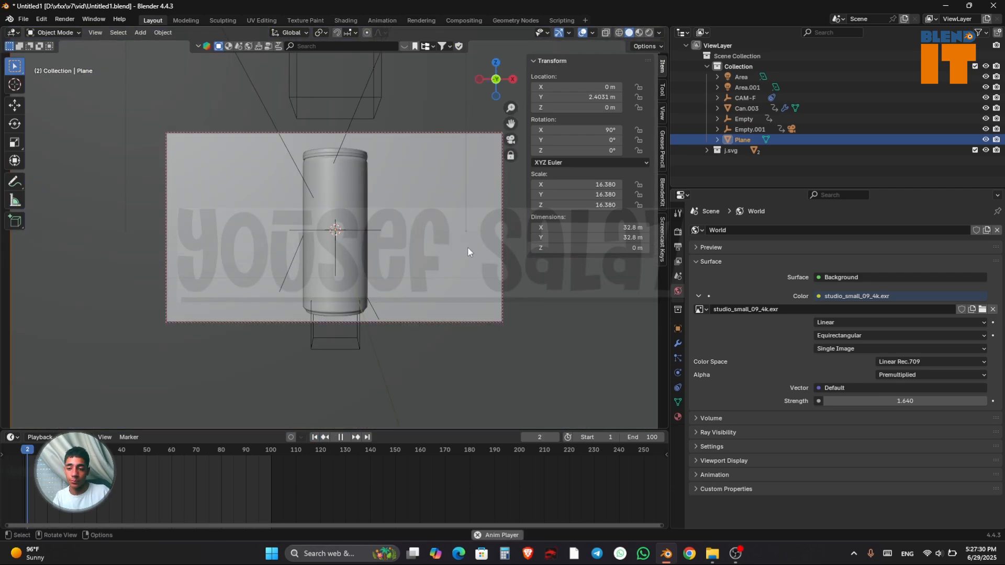
key("space")
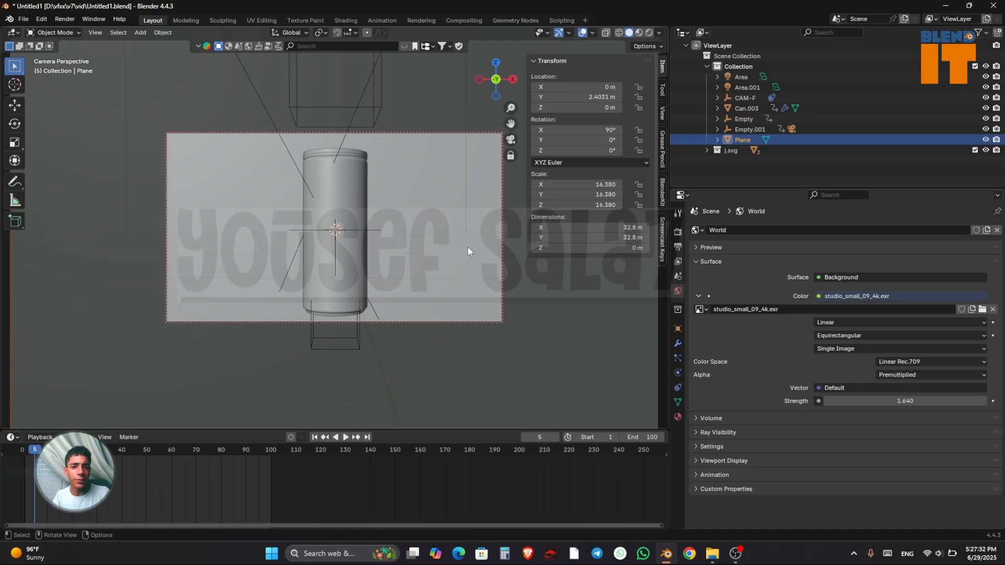
left_click(639, 32)
key("space")
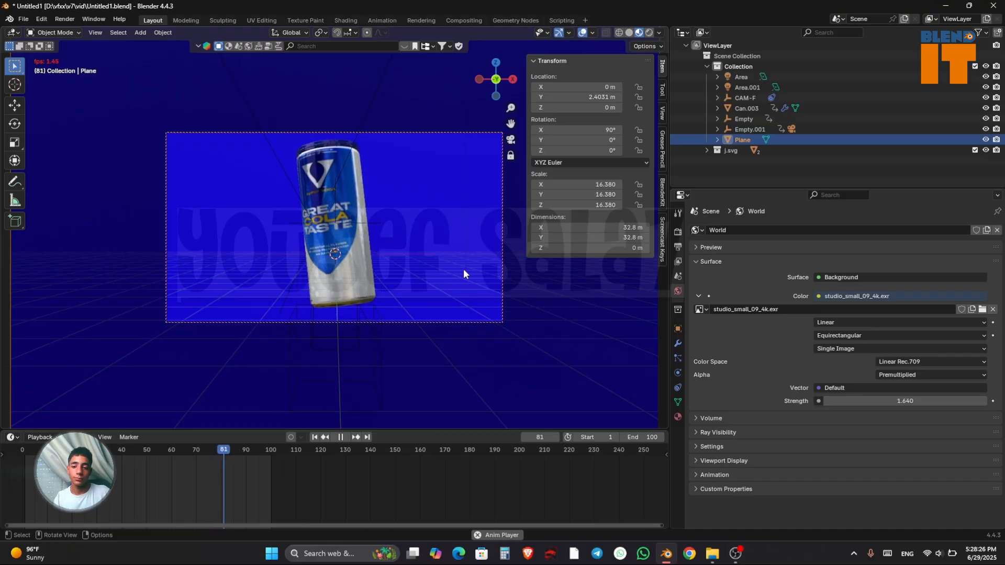
key("space")
Step: Open the scene's render settings and review the Color Management display device and view transform options
left_click(678, 233)
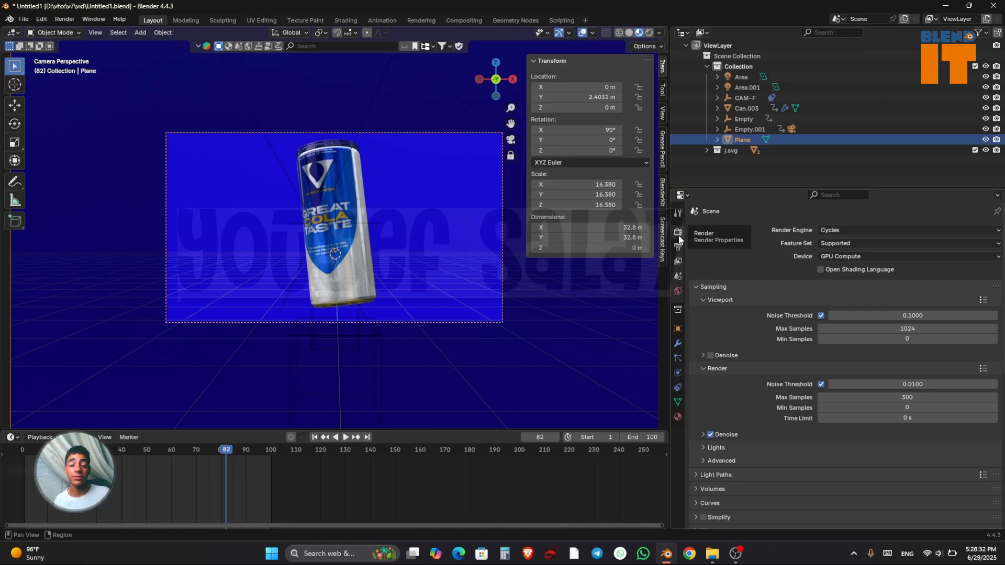
scroll(843, 361, "down", 10)
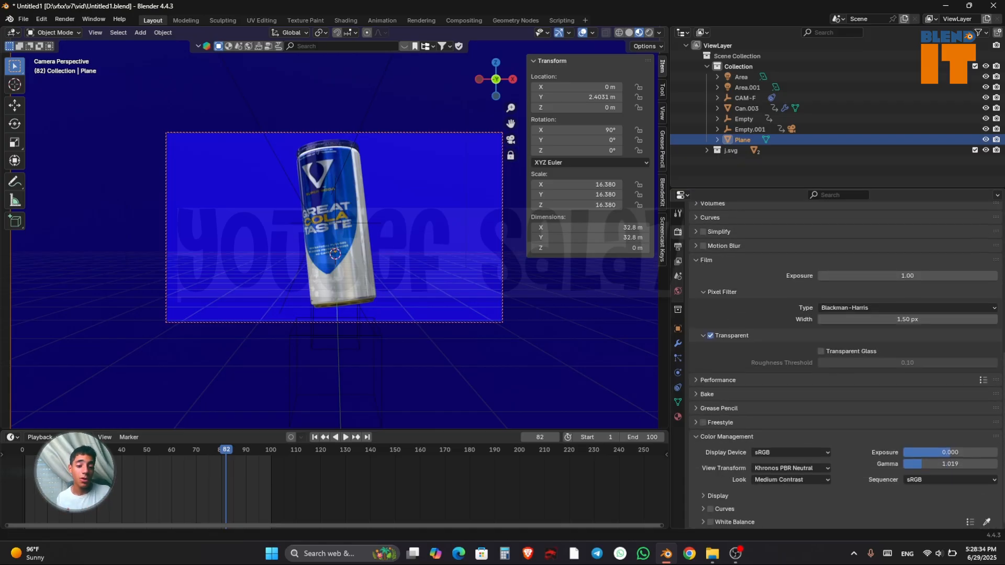
left_click(714, 435)
left_click(718, 521)
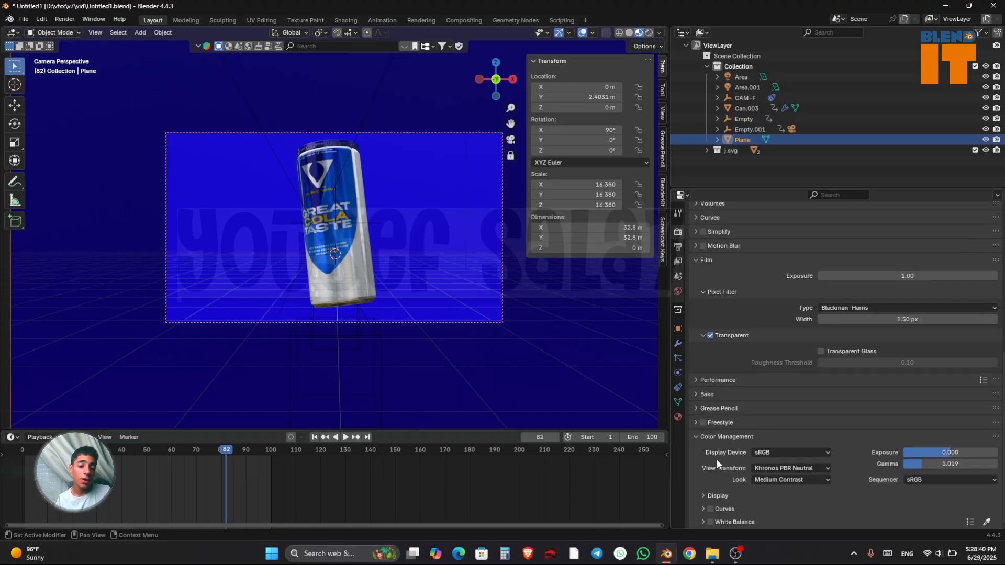
left_click(772, 451)
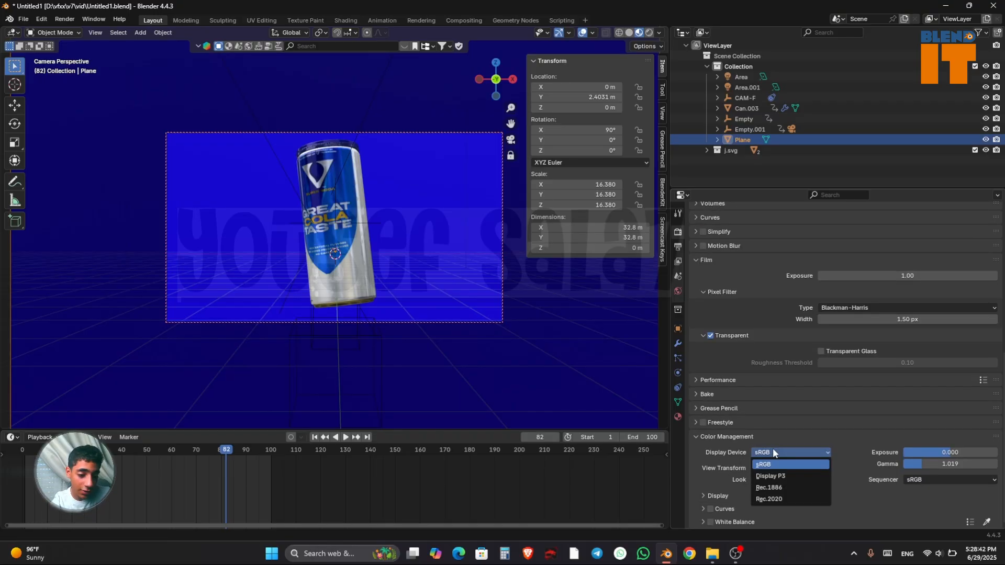
left_click(782, 468)
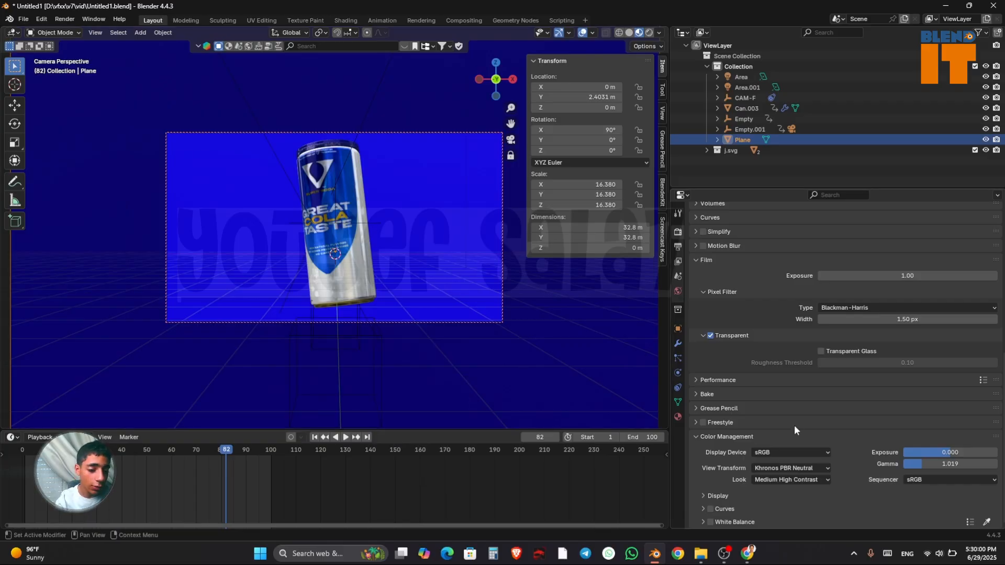
Step: Try Filmic as the view transform and switch back to Khronos PBR Neutral
left_click(796, 469)
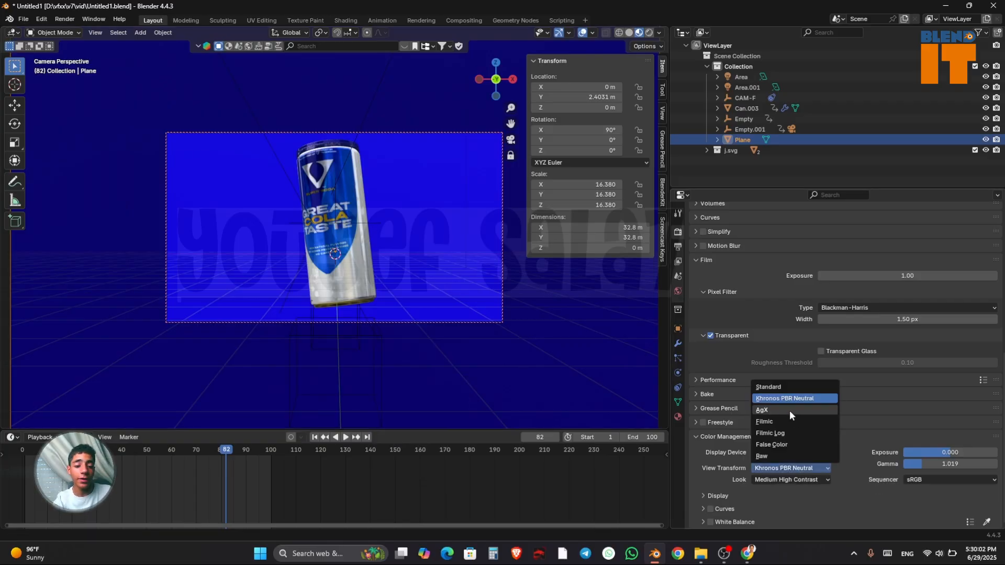
left_click(773, 422)
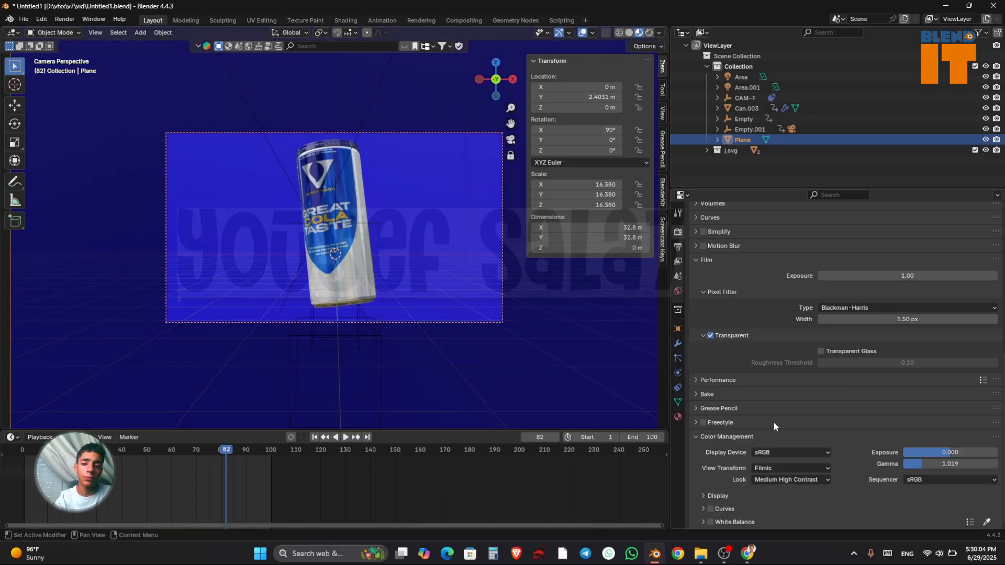
left_click(784, 469)
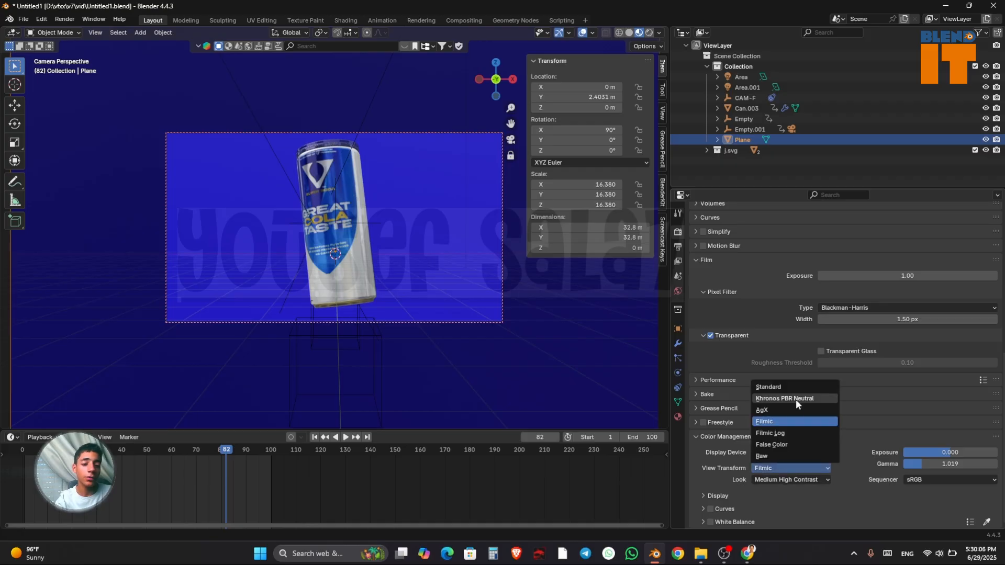
left_click(796, 400)
Step: Set the color management look to High Contrast and preview the camera view in Rendered shading with the sidebar hidden
left_click(784, 479)
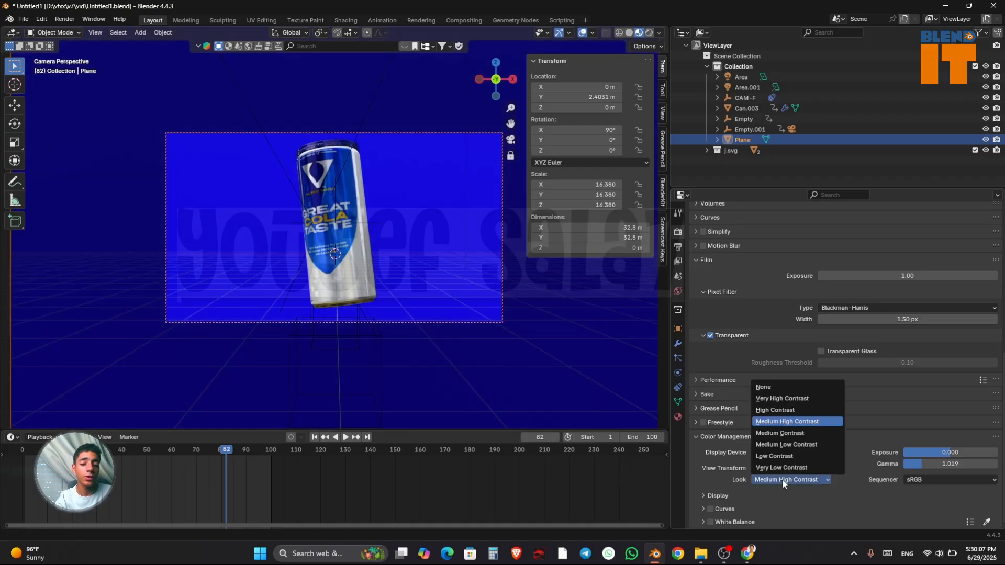
left_click(795, 412)
left_click(649, 33)
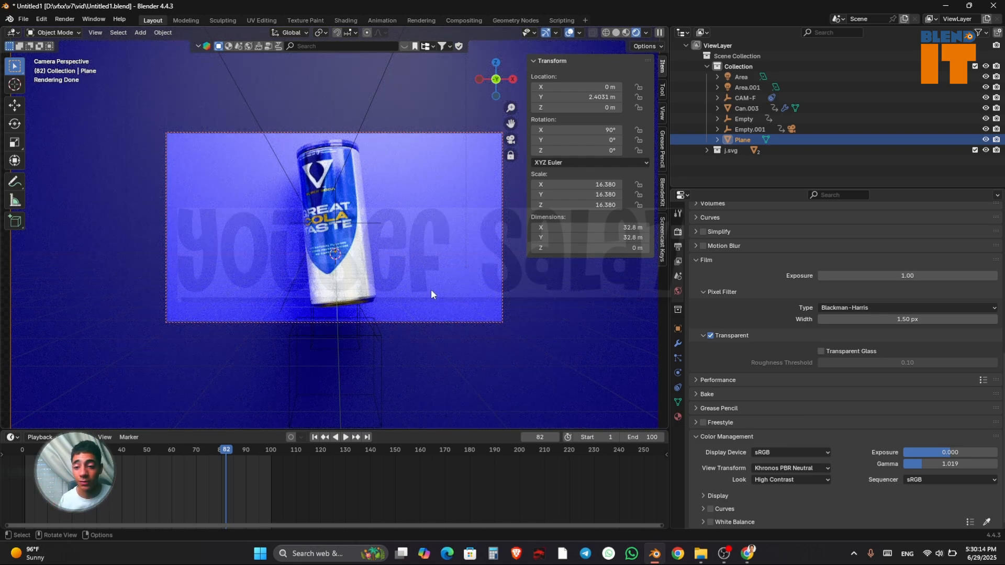
key("n")
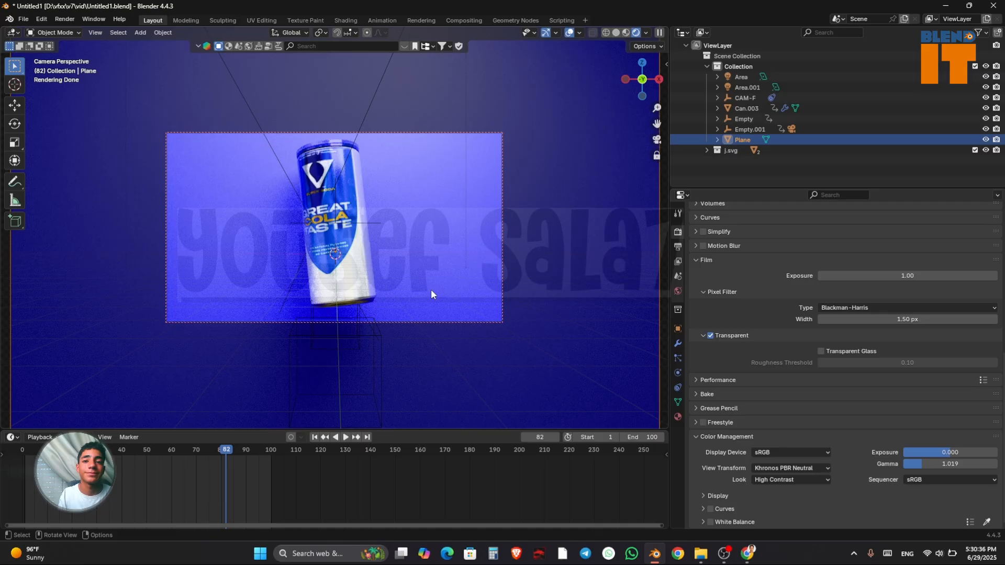
Step: Switch to the Chrome window with the Google translation of Khronos
key("alt+Tab")
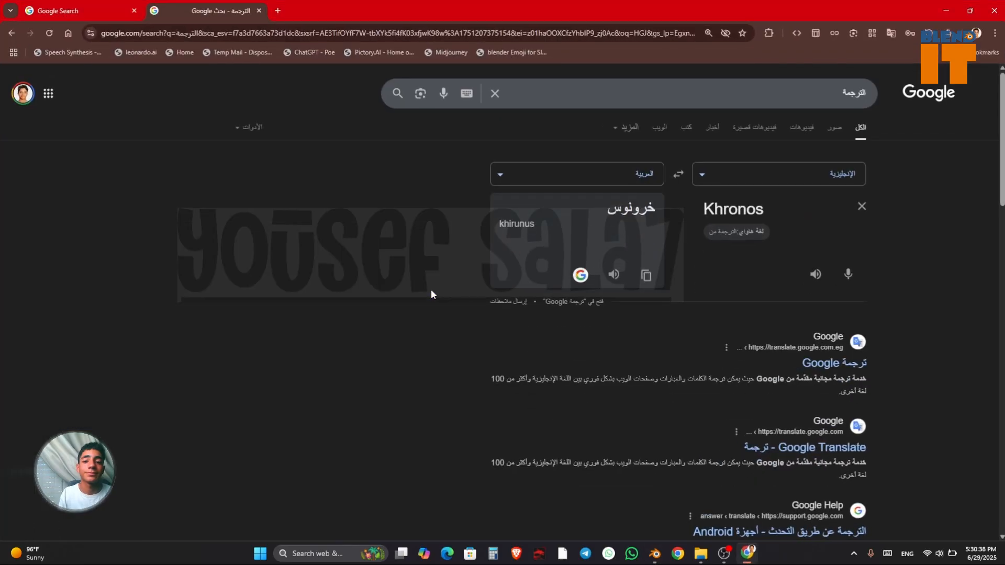